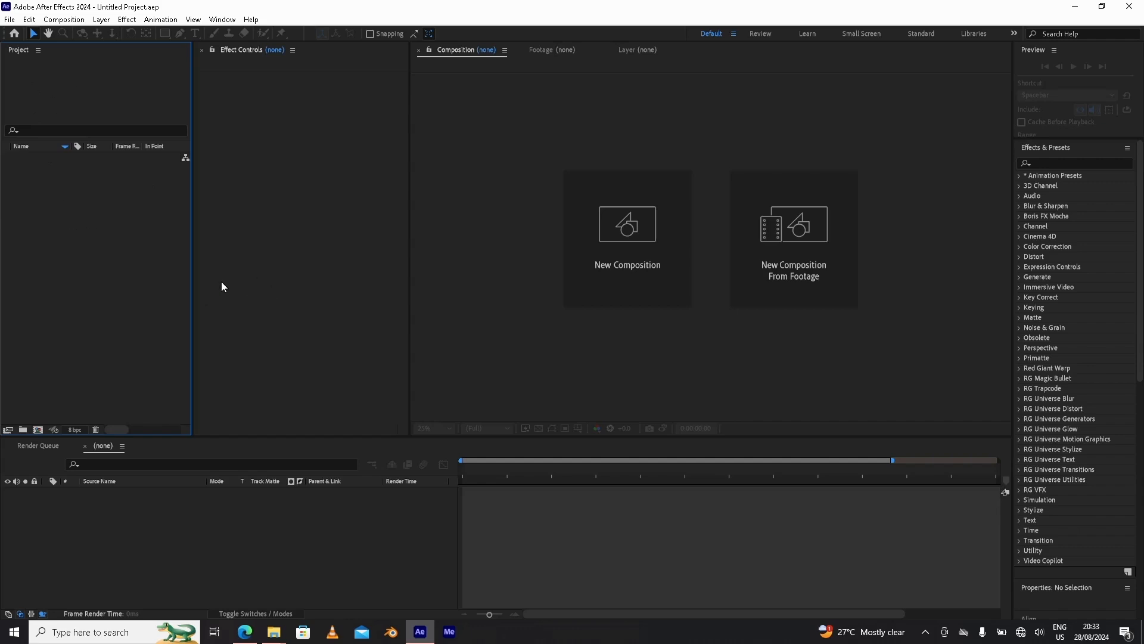
# Import the video "deloera cano flower transition 1" from the VFX Classes folder inside VFX TRAINING.
pyautogui.click(8, 20)
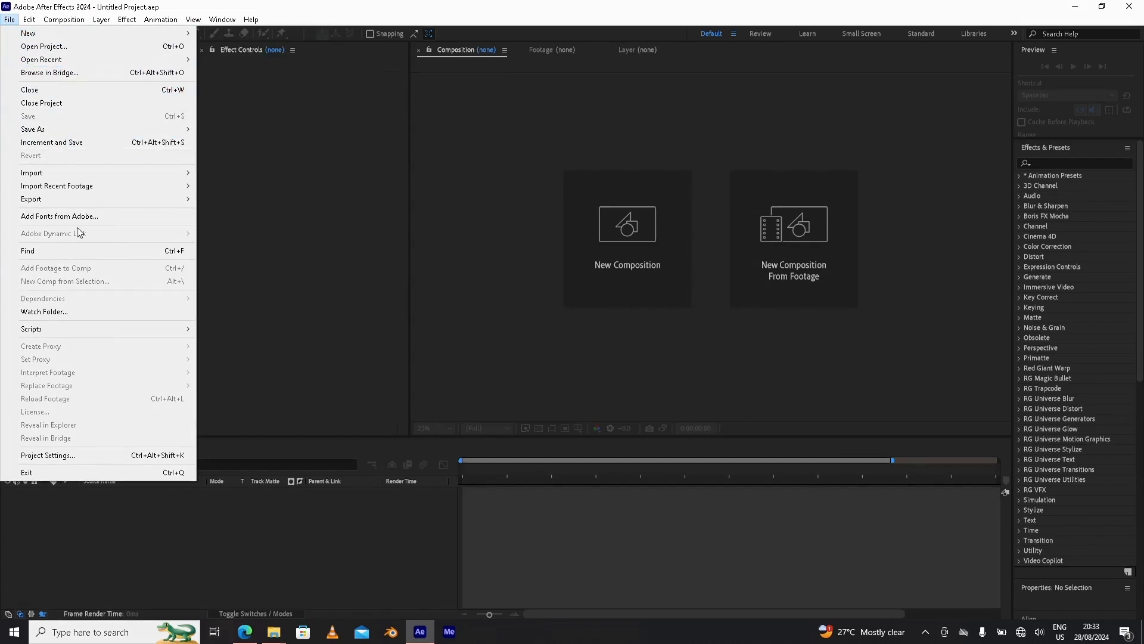
pyautogui.moveTo(149, 173)
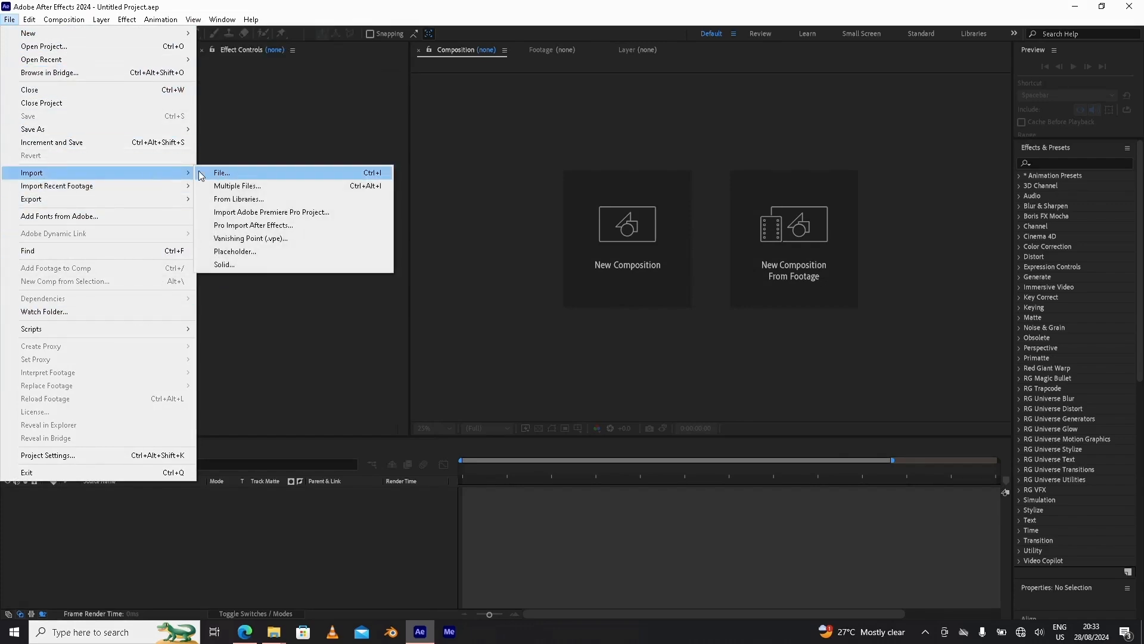
pyautogui.click(227, 174)
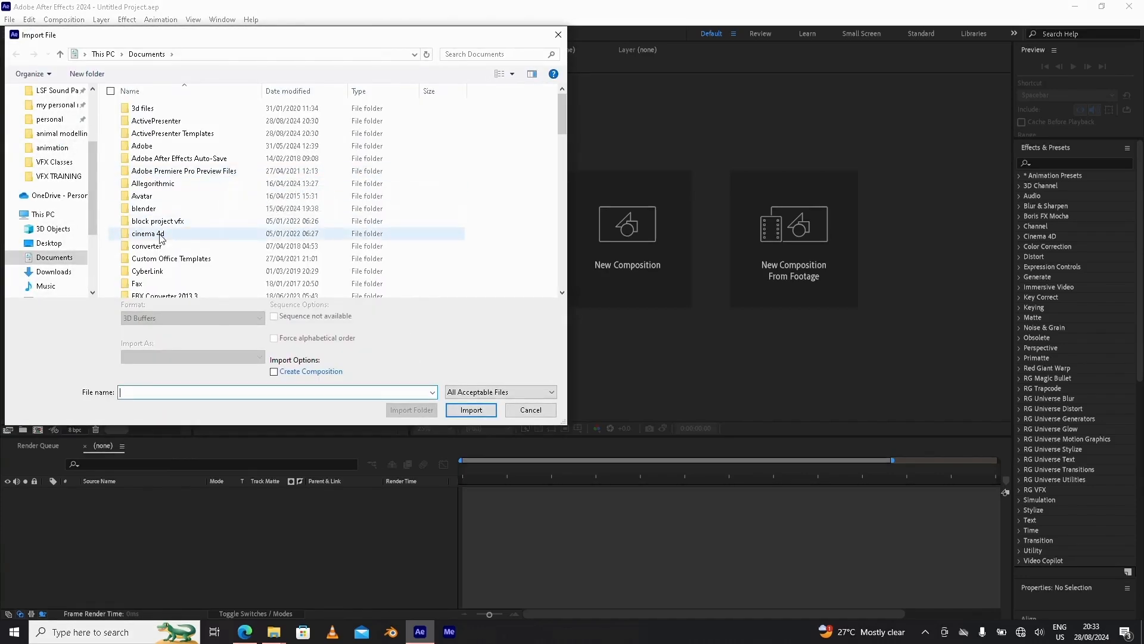
pyautogui.click(74, 177)
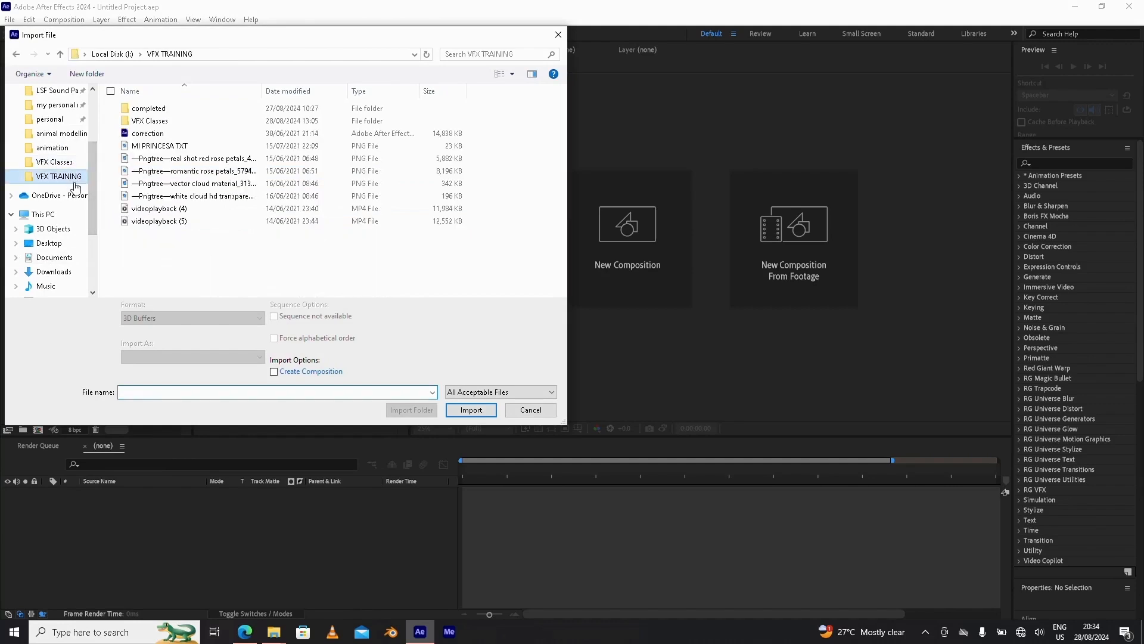
pyautogui.click(197, 122)
pyautogui.doubleClick(195, 120)
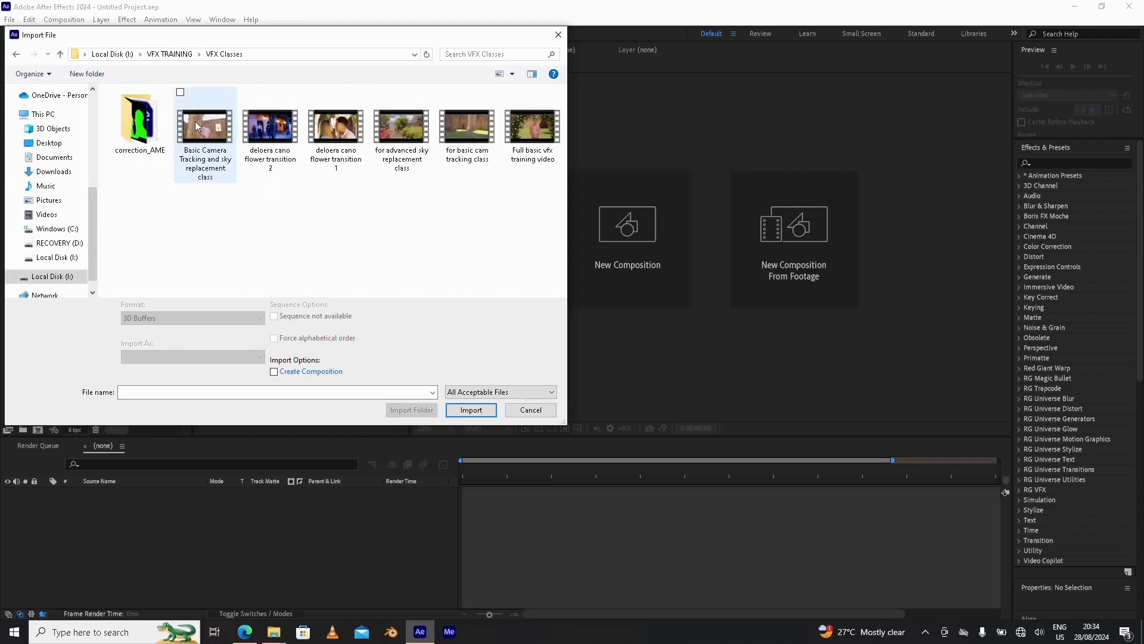
pyautogui.click(334, 119)
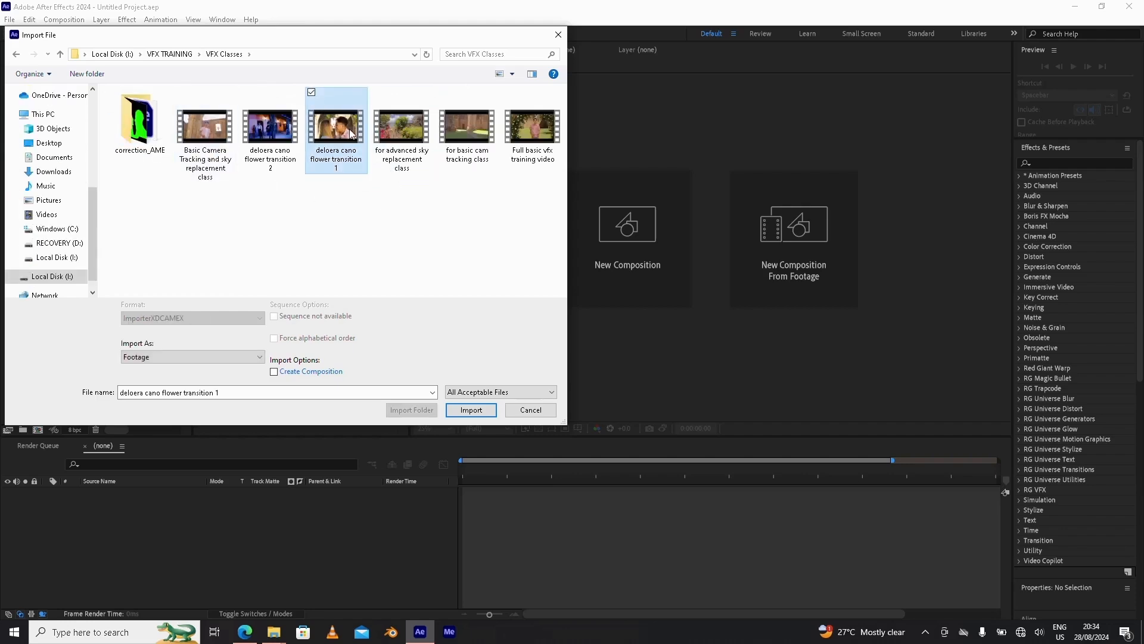
pyautogui.click(472, 411)
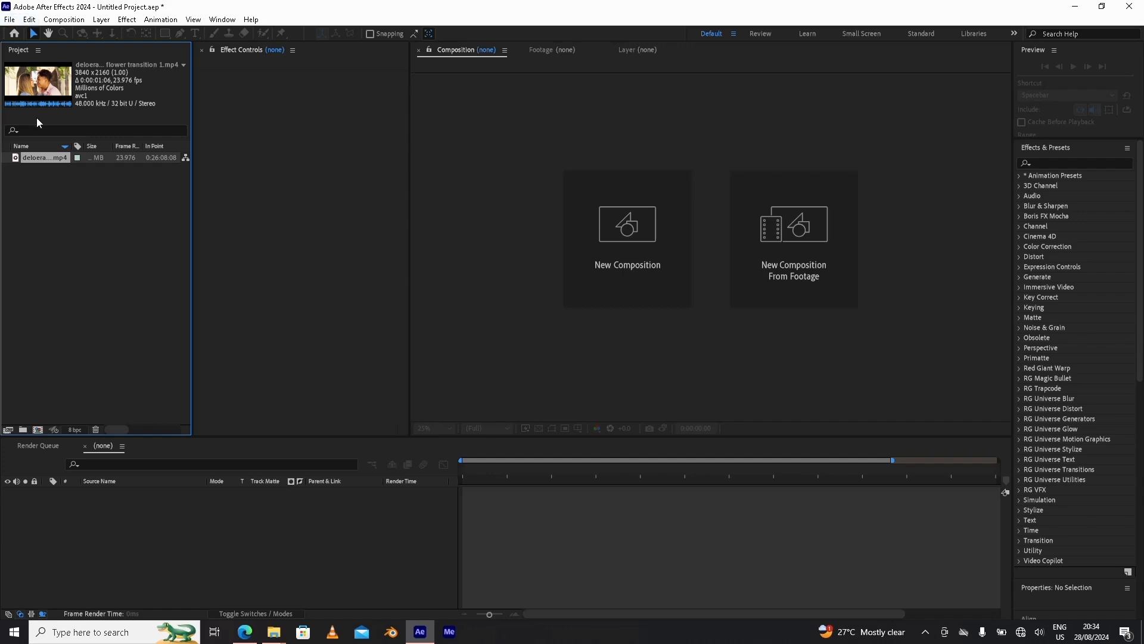
# Import the "real shot red rose petals" and "romantic rose petals" PNG images together from the VFX TRAINING folder.
pyautogui.click(12, 21)
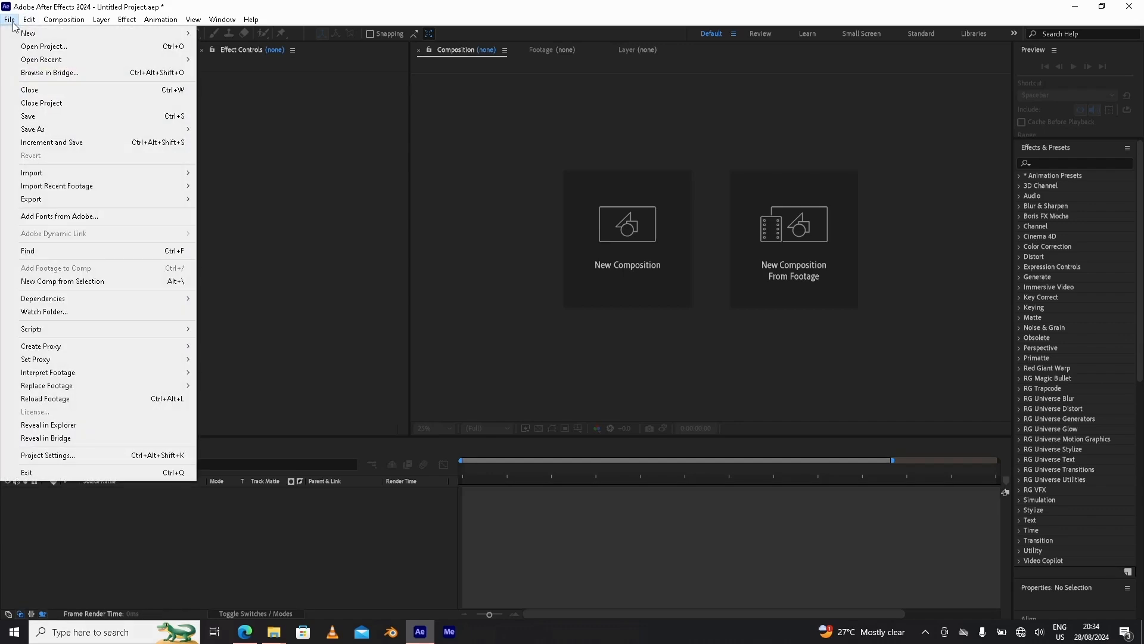
pyautogui.moveTo(104, 303)
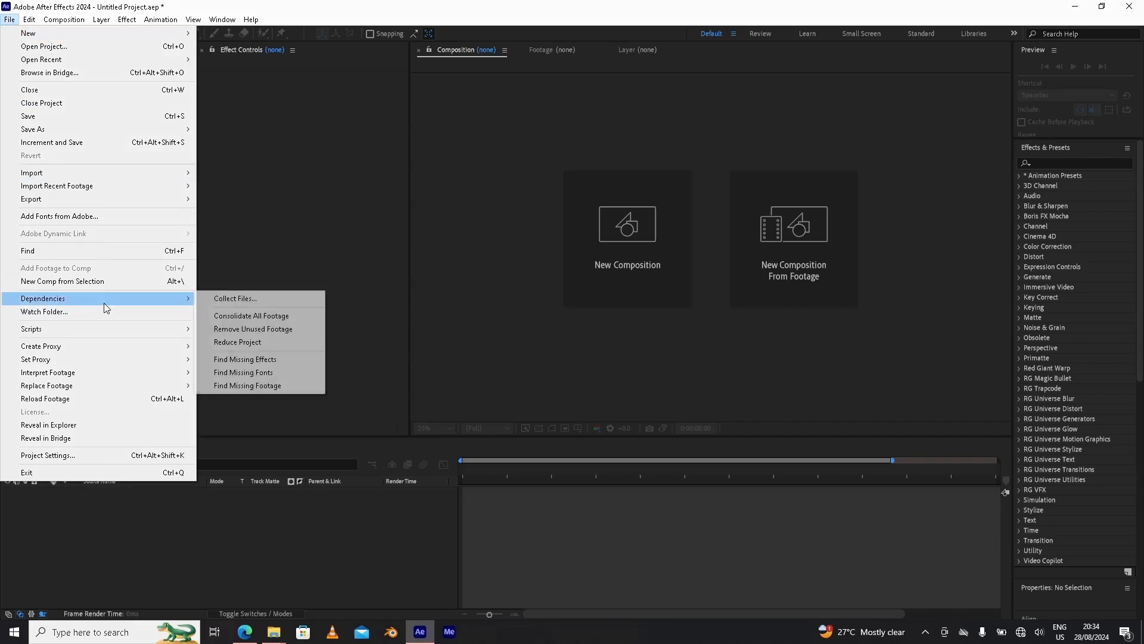
pyautogui.moveTo(149, 174)
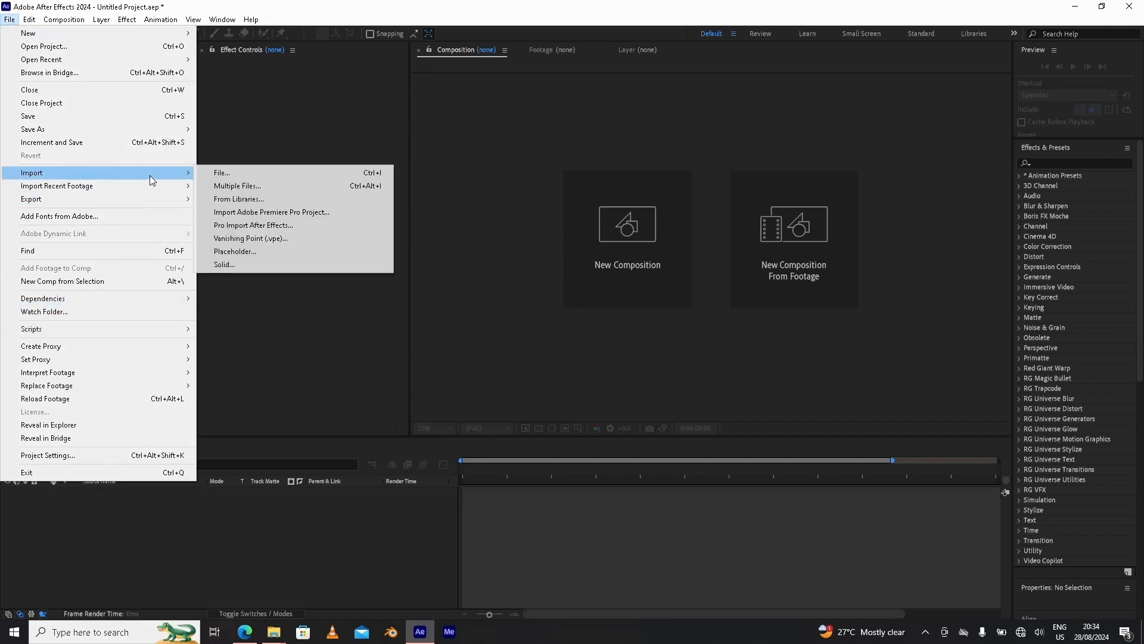
pyautogui.click(221, 174)
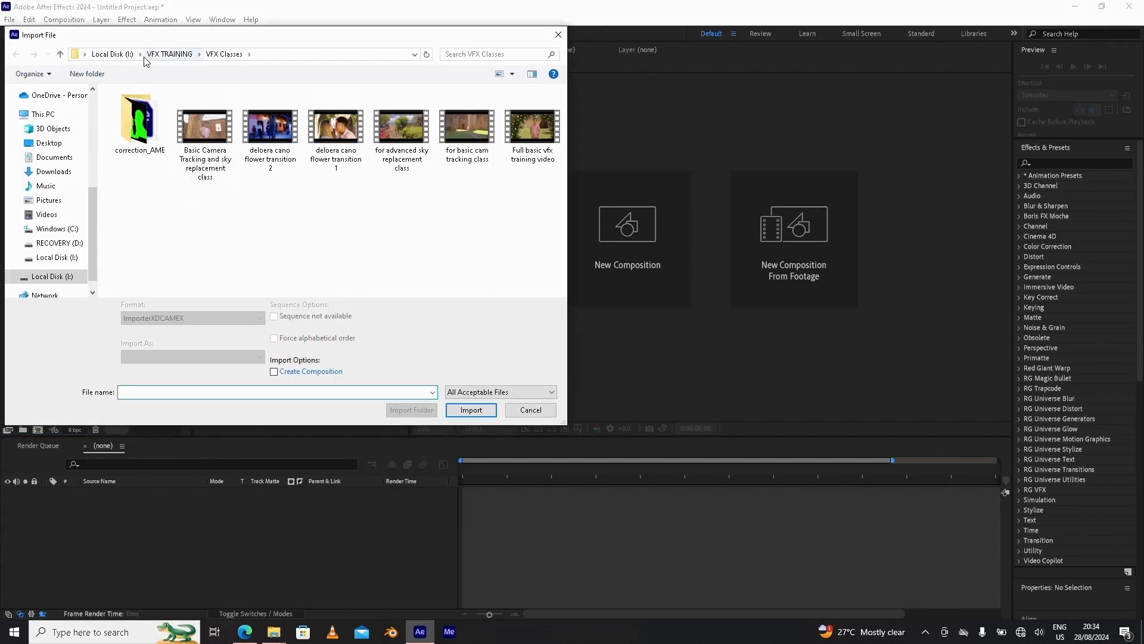
pyautogui.click(169, 54)
pyautogui.click(206, 162)
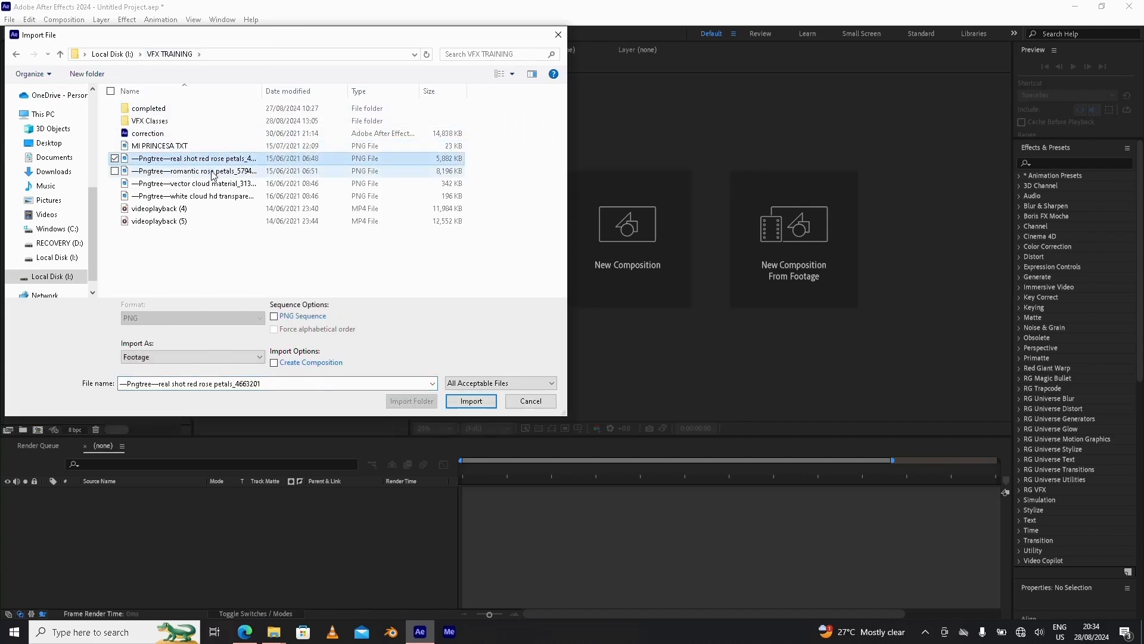
pyautogui.keyDown('ctrl'); pyautogui.click(213, 171); pyautogui.keyUp('ctrl')
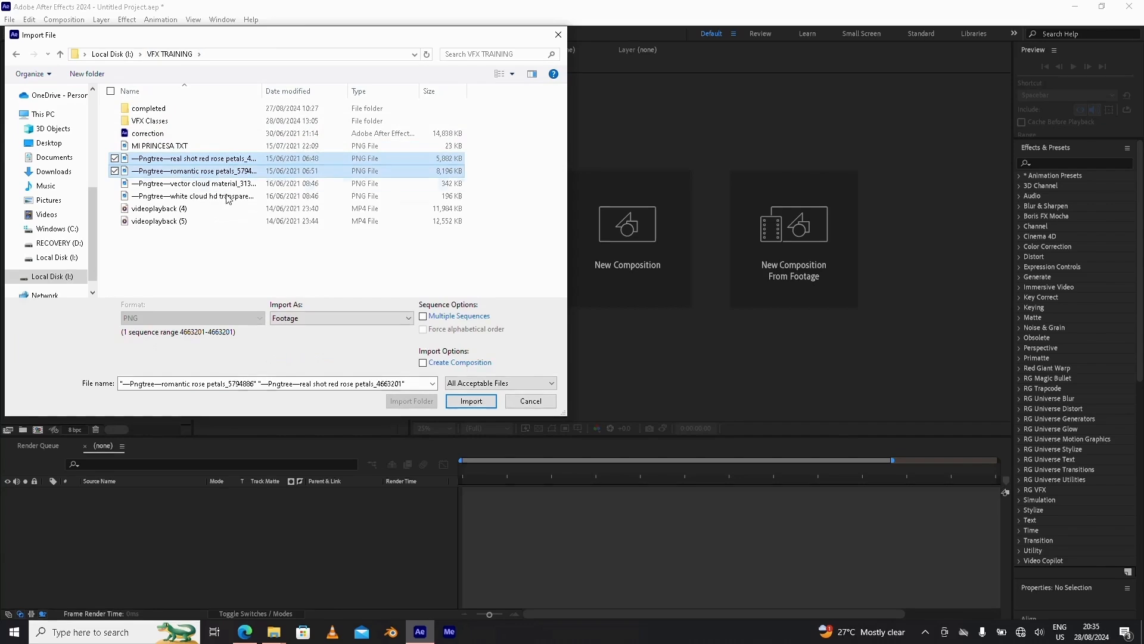
pyautogui.click(468, 408)
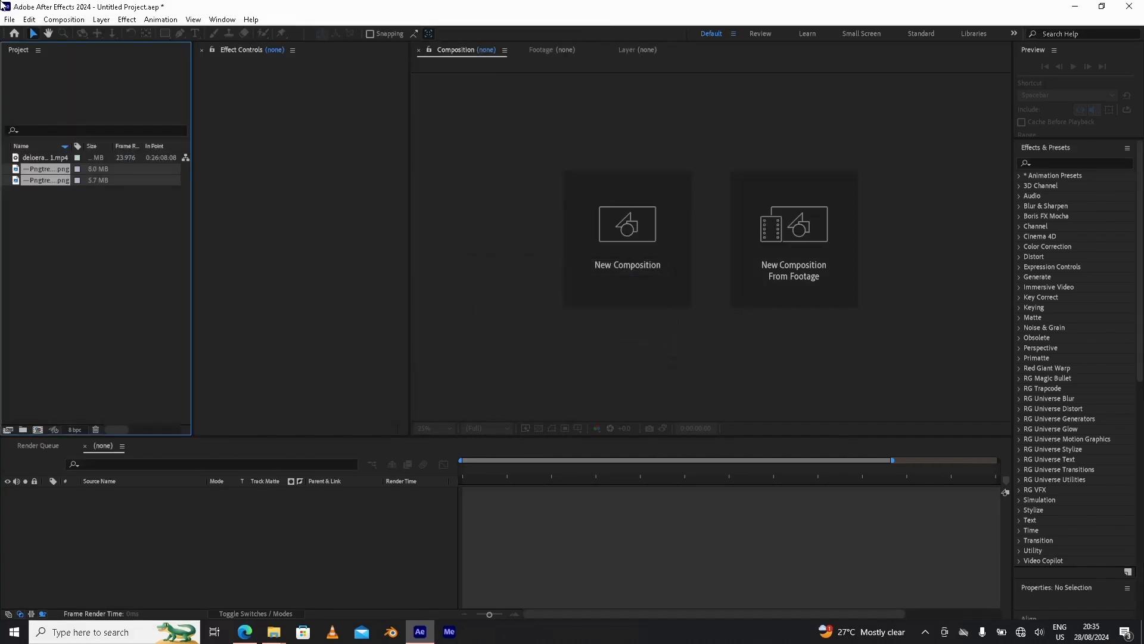
# Import the "Torch Windy 02 vfx stock footage" clip from the fire folder inside Videos > vfx.
pyautogui.click(10, 19)
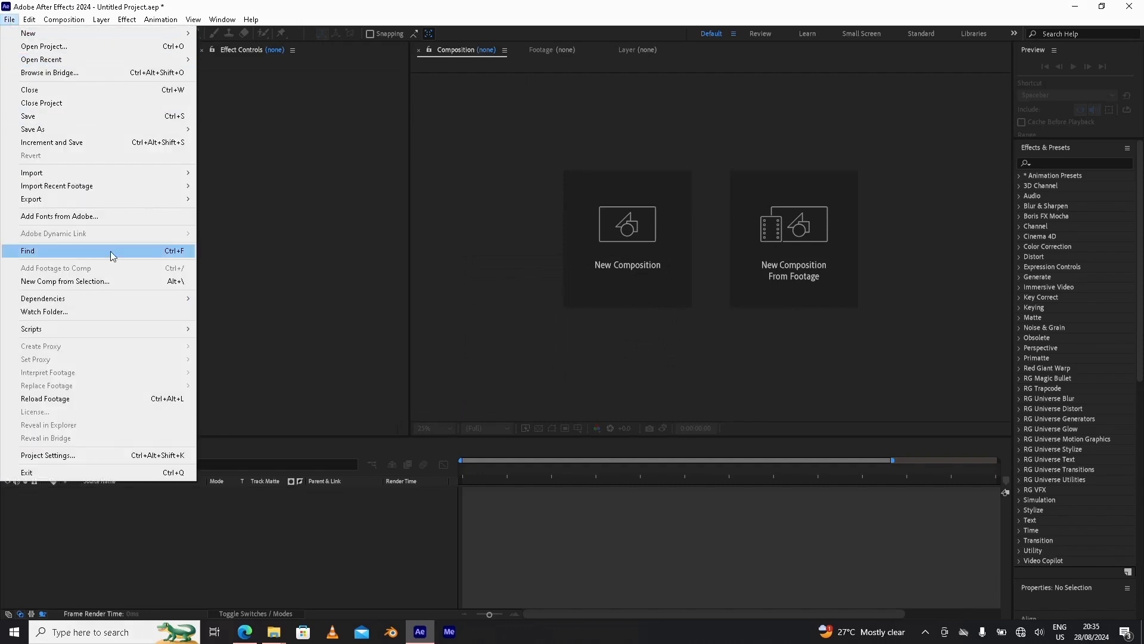
pyautogui.moveTo(149, 169)
pyautogui.click(236, 172)
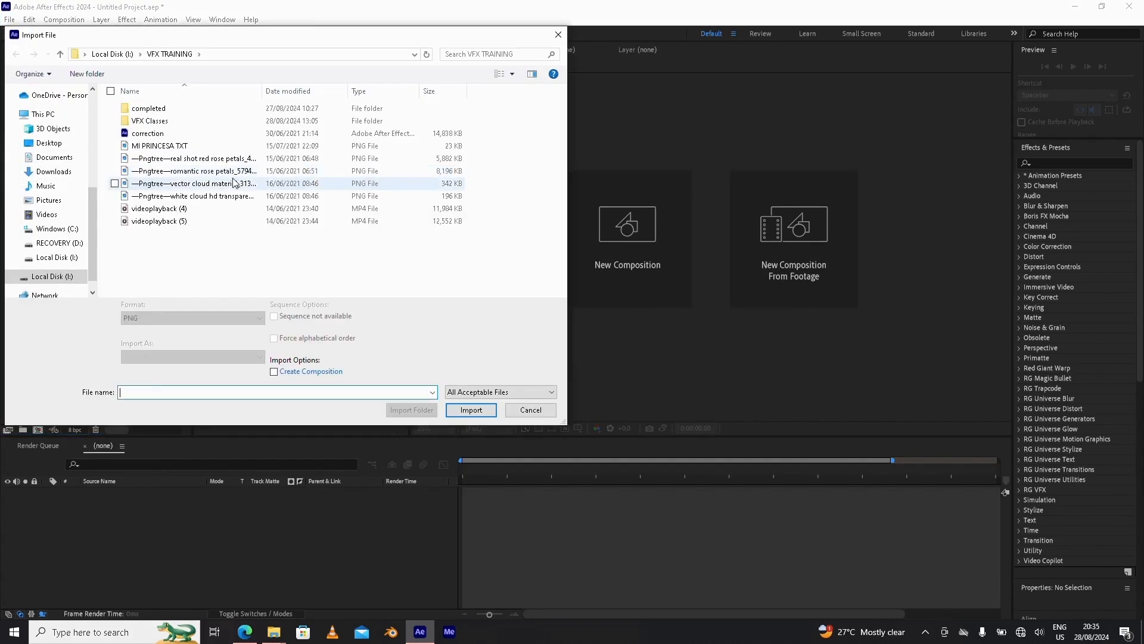
pyautogui.click(53, 214)
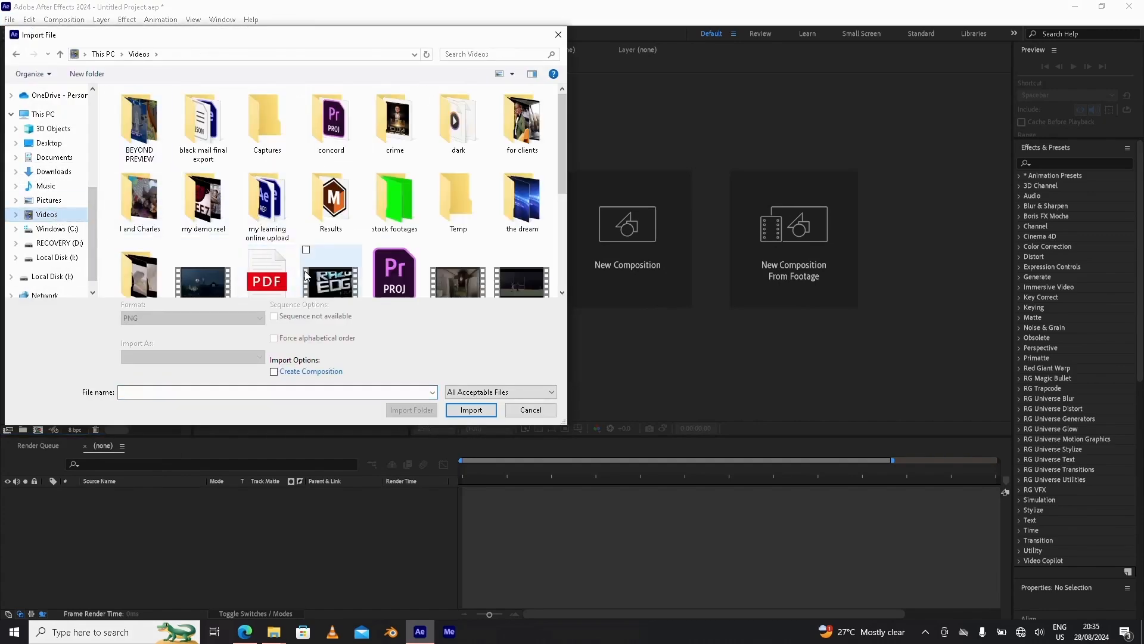
pyautogui.click(499, 192)
pyautogui.scroll(-2, 499, 191)
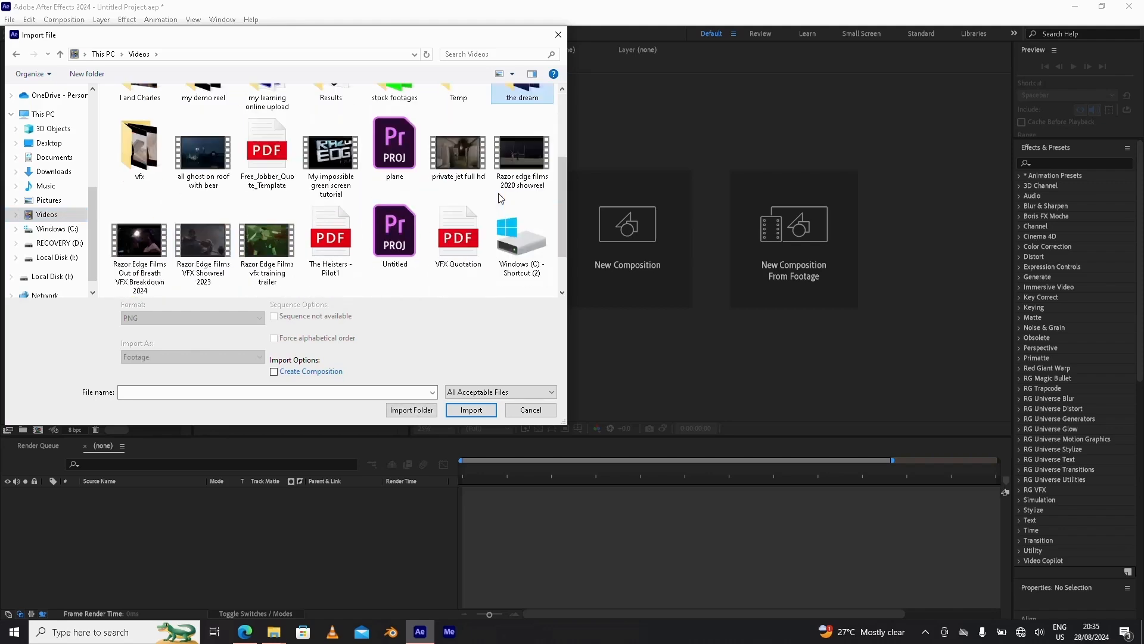
pyautogui.doubleClick(159, 144)
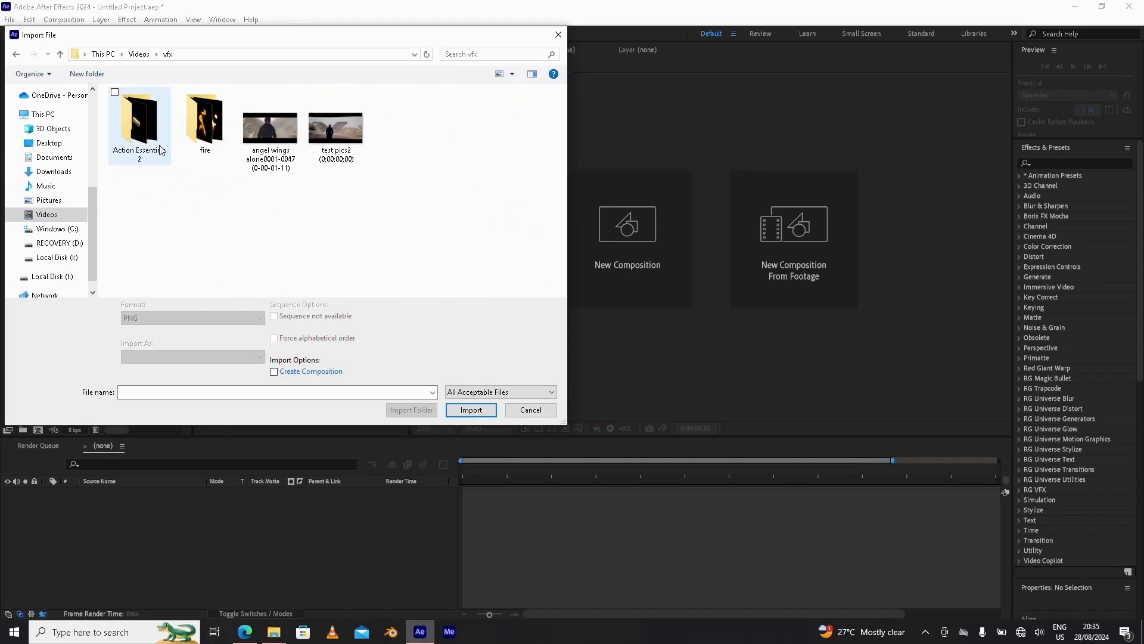
pyautogui.doubleClick(205, 128)
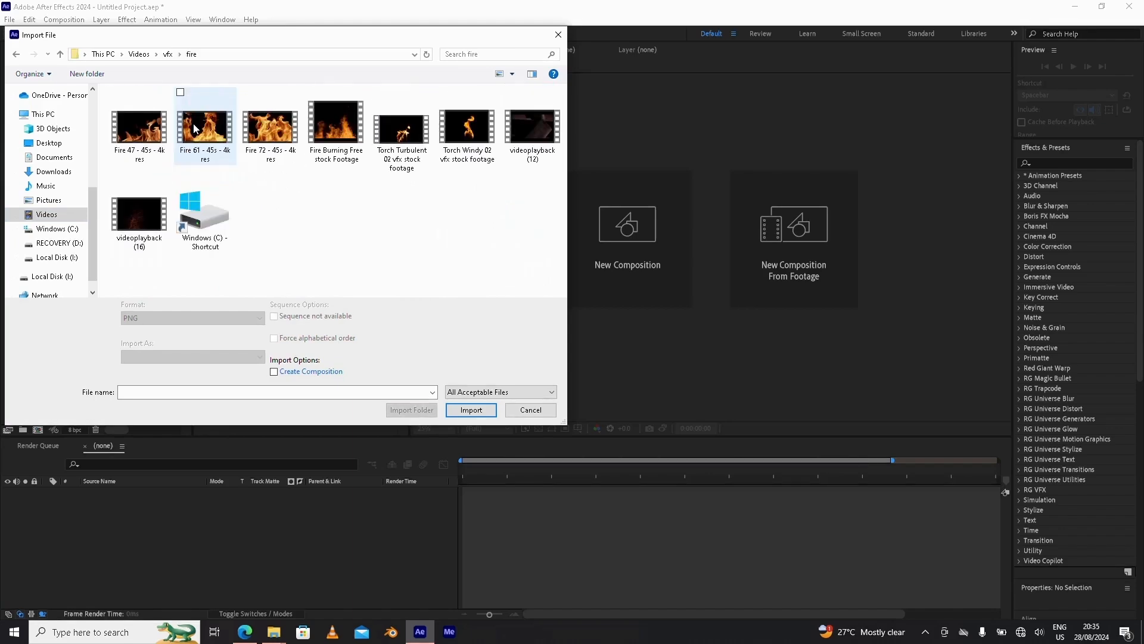
pyautogui.click(468, 128)
pyautogui.click(472, 410)
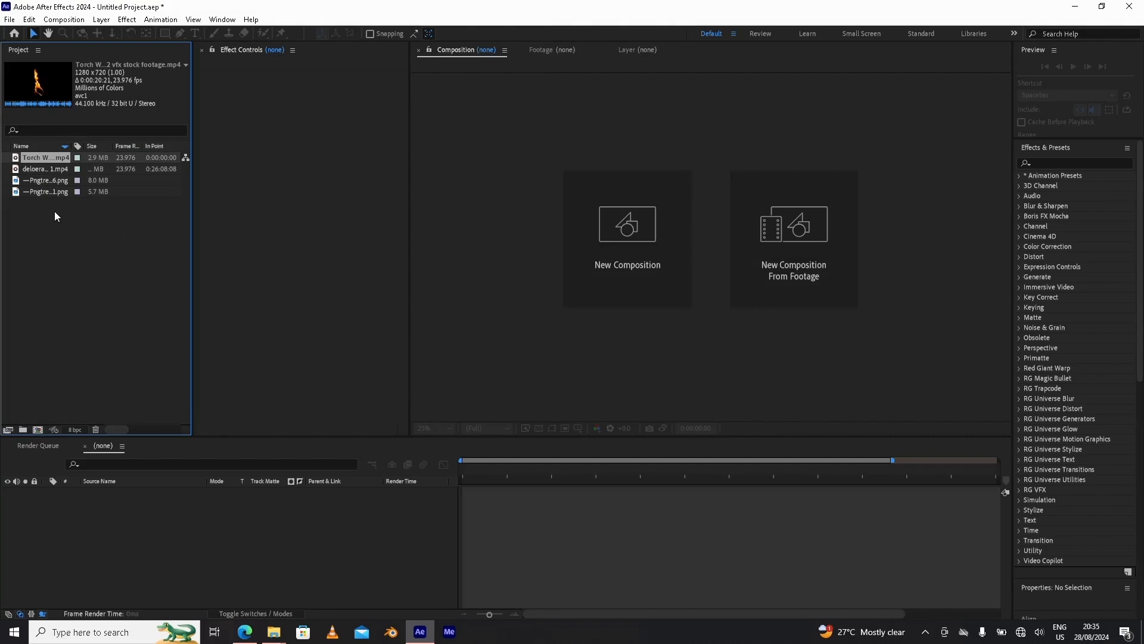
# Create a new composition from the deloera cano flower transition 1 footage and scrub through its opening frames, returning to the start.
pyautogui.click(43, 171)
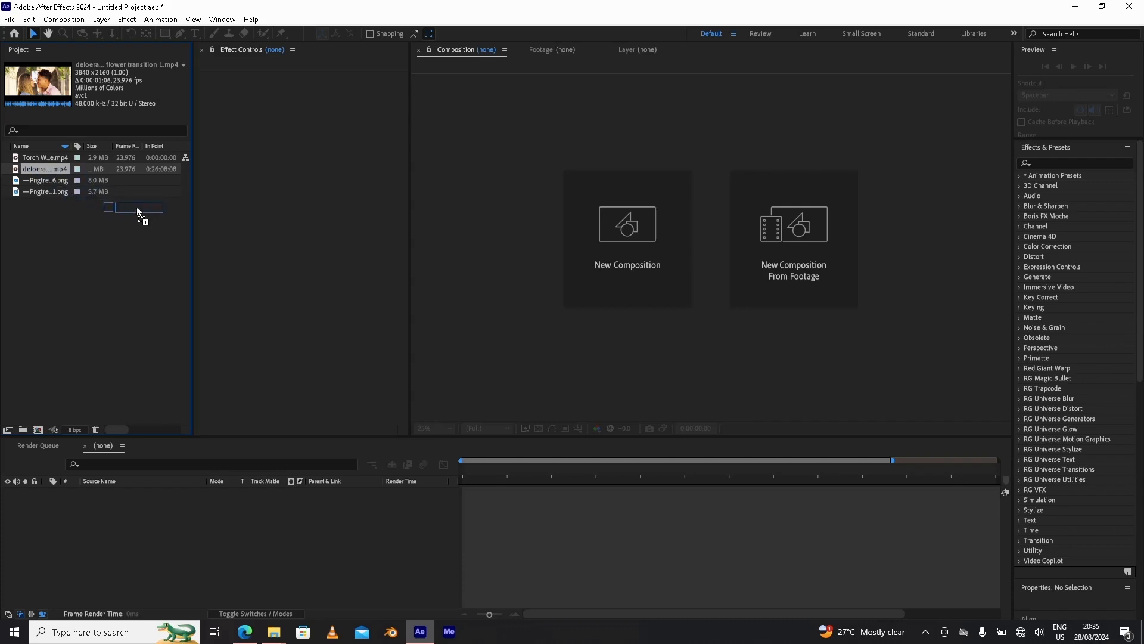
pyautogui.moveTo(165, 222); pyautogui.dragTo(587, 171)
pyautogui.moveTo(688, 142); pyautogui.dragTo(755, 167)
pyautogui.moveTo(806, 249); pyautogui.dragTo(806, 249)
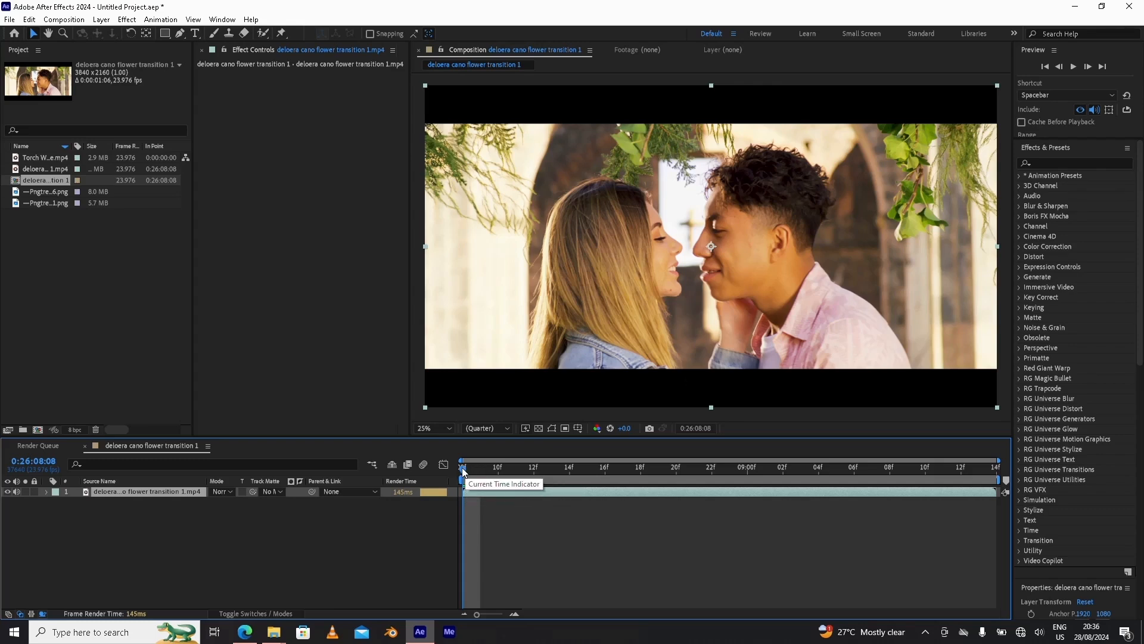
pyautogui.click(551, 478)
pyautogui.moveTo(551, 478); pyautogui.dragTo(462, 483)
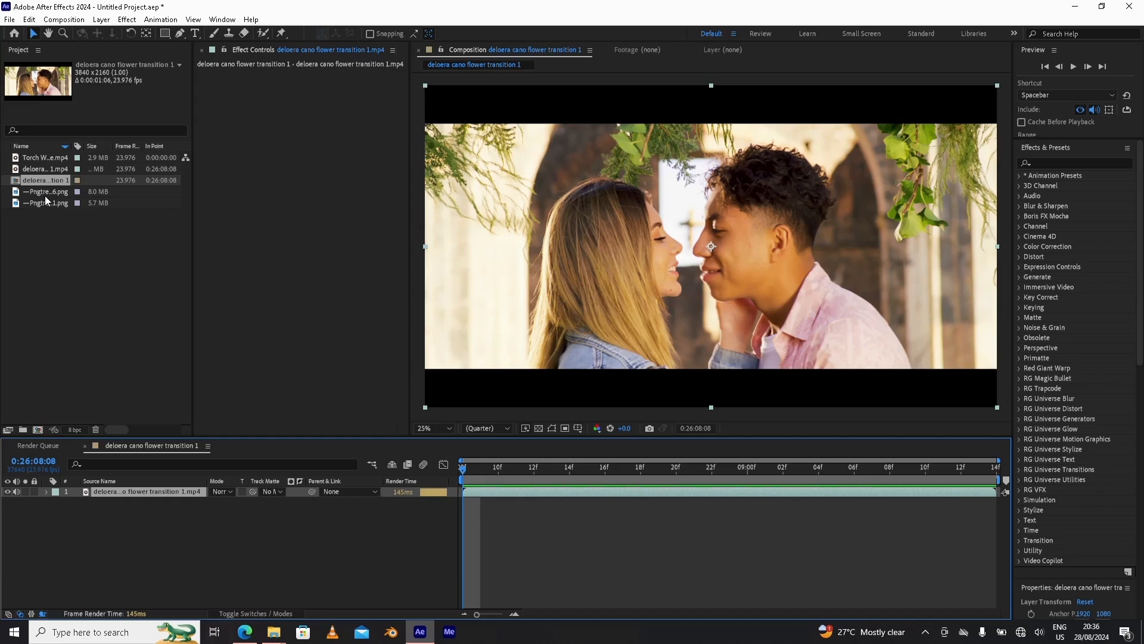
# Add the romantic rose petals image to the composition over the video and shift it to about position 2188, 1020.
pyautogui.click(45, 194)
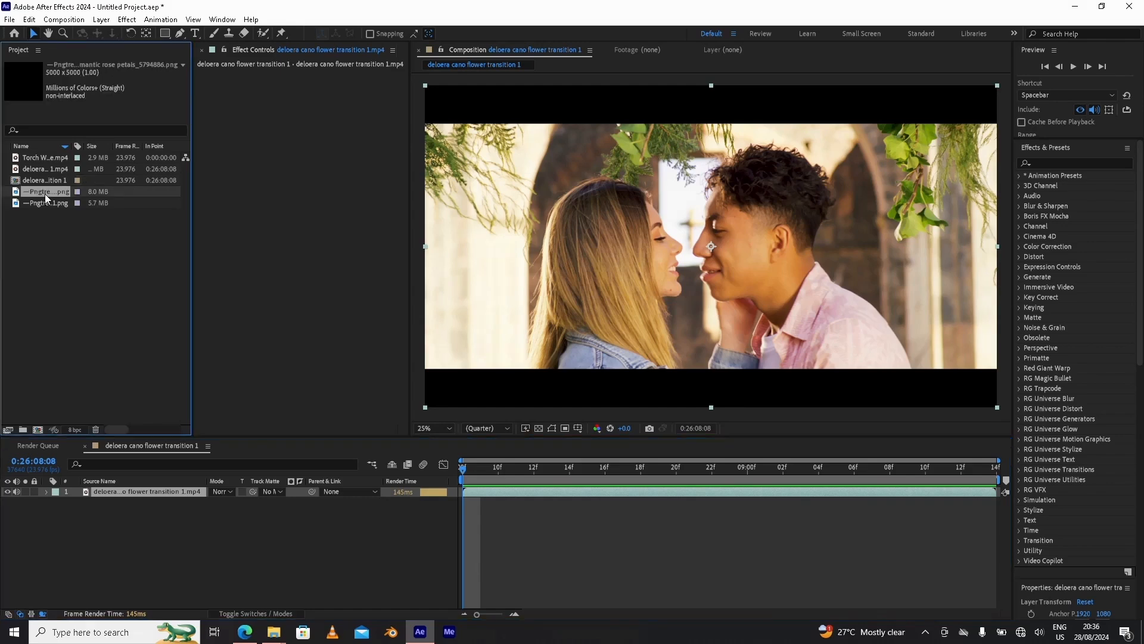
pyautogui.moveTo(45, 194); pyautogui.dragTo(695, 224)
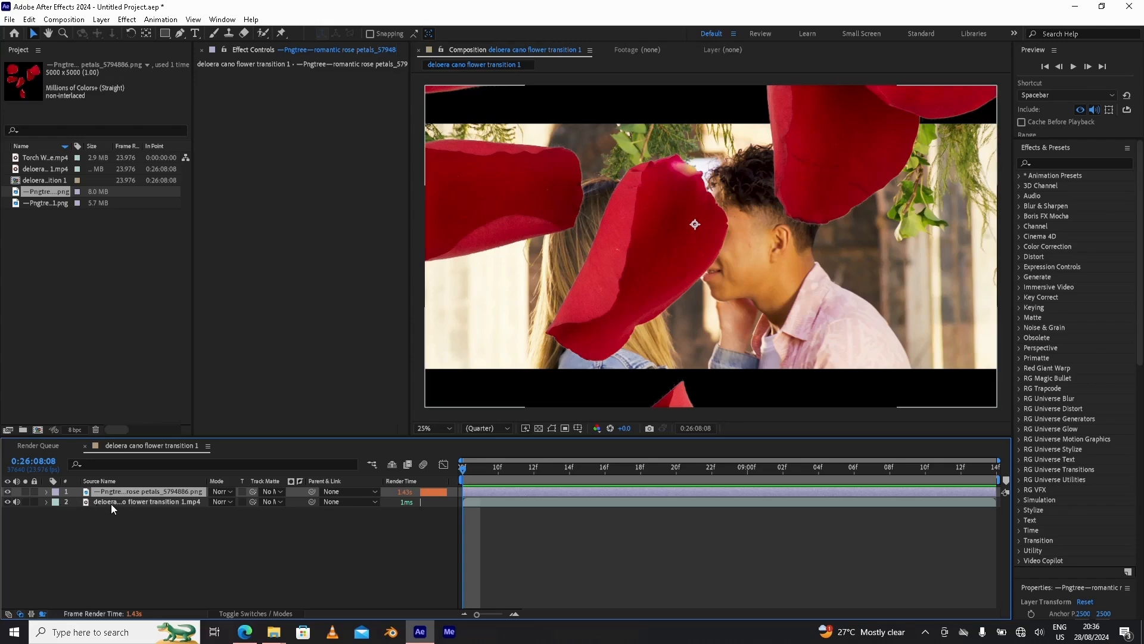
pyautogui.click(112, 503)
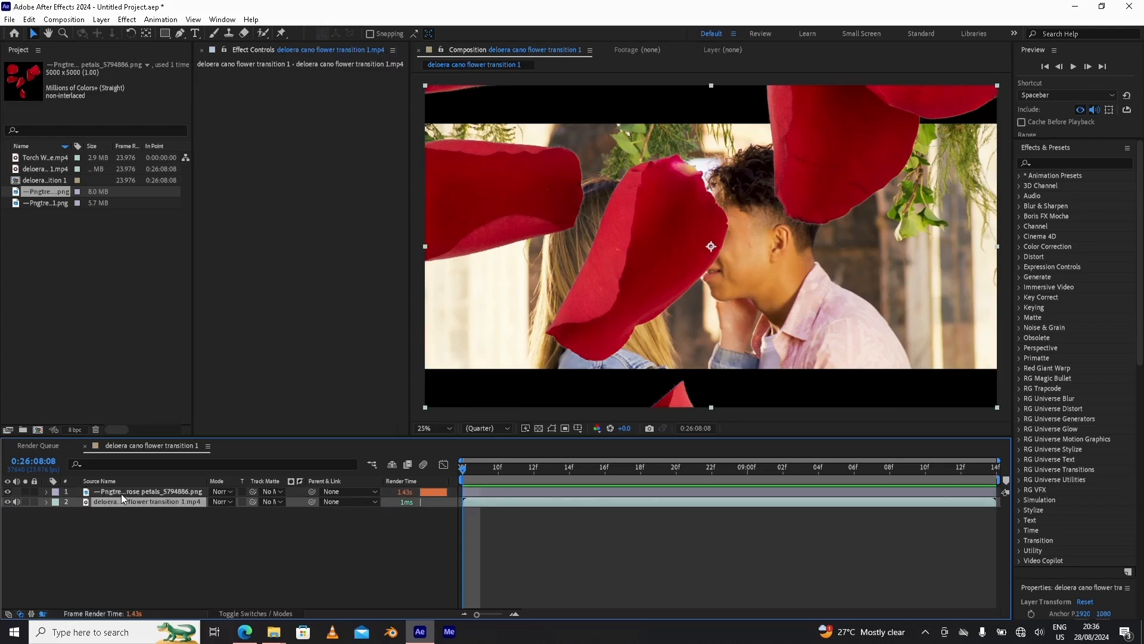
pyautogui.click(122, 493)
pyautogui.moveTo(649, 220); pyautogui.dragTo(705, 233)
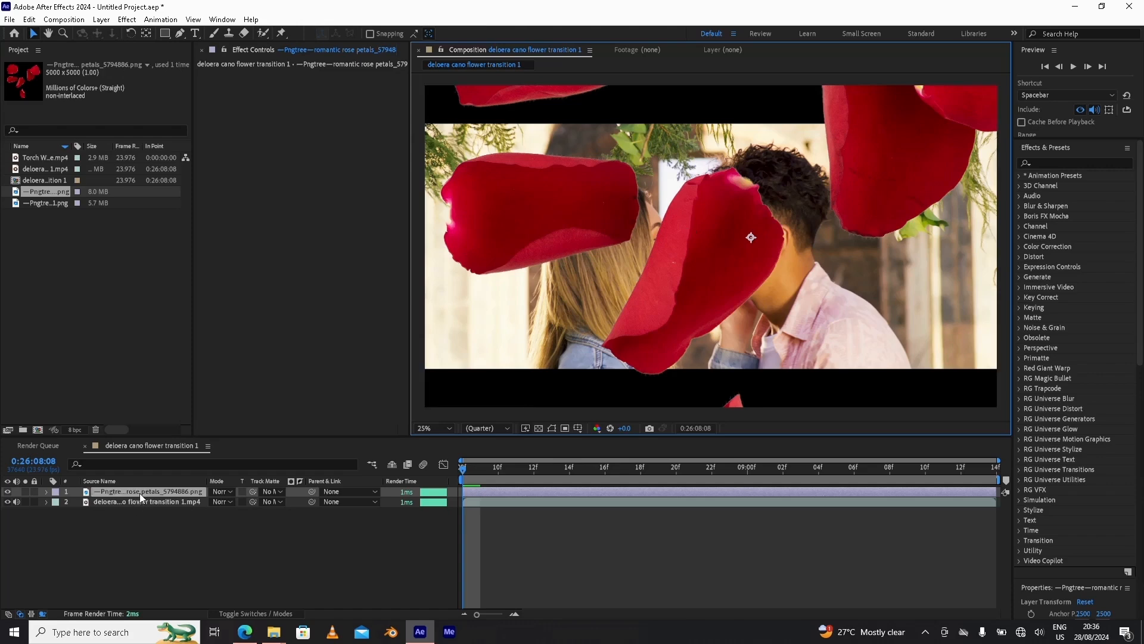
# Move the rose petals layer beneath the video layer and bring it back above it.
pyautogui.moveTo(140, 496); pyautogui.dragTo(144, 509)
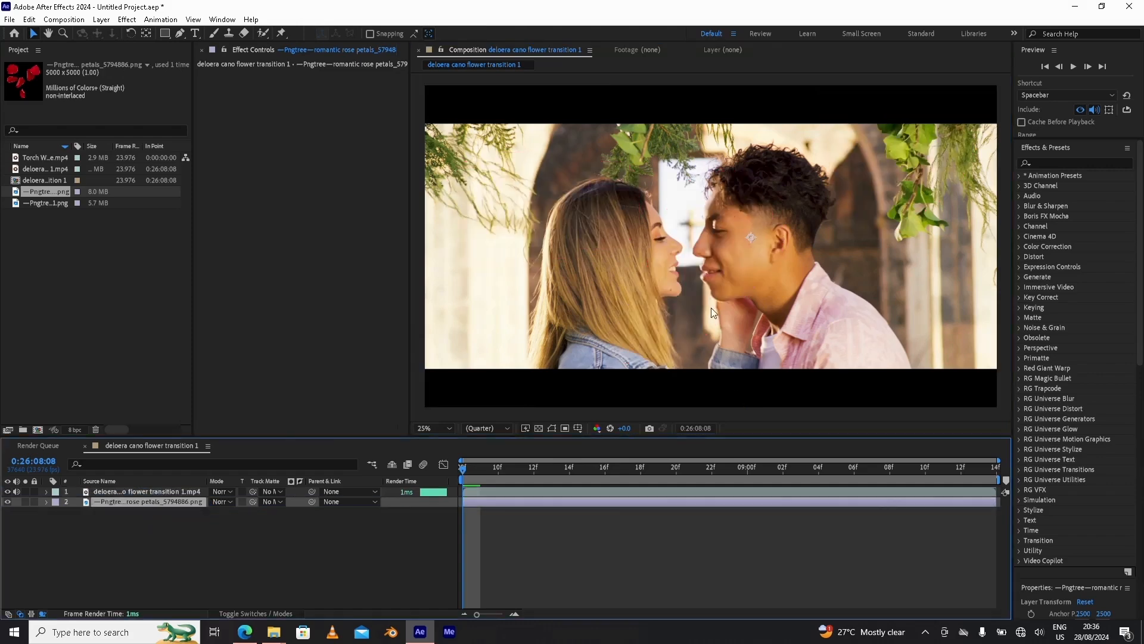
pyautogui.moveTo(174, 503); pyautogui.dragTo(180, 491)
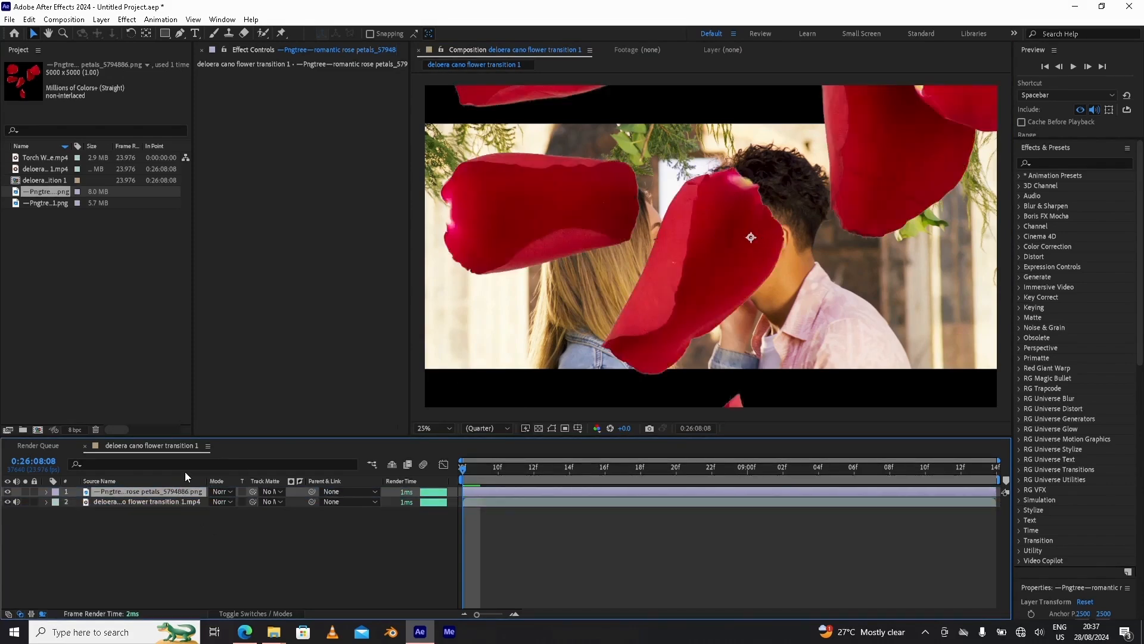
# Scale the rose petals layer to 15% and move it beside the woman's head at about position 840, 872.
pyautogui.click(46, 491)
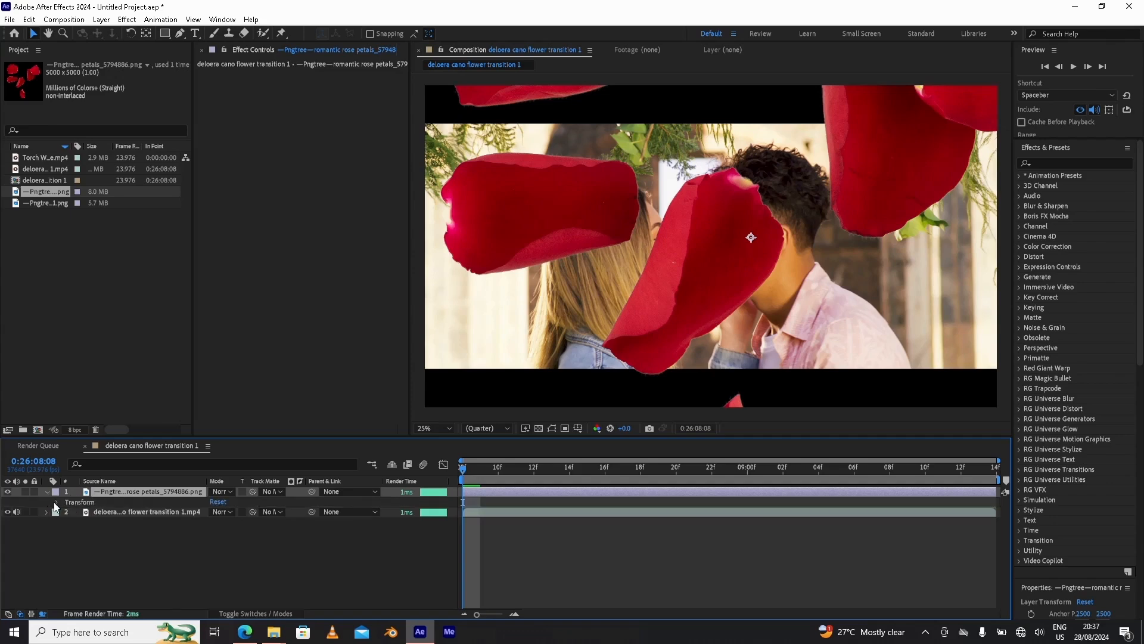
pyautogui.click(56, 503)
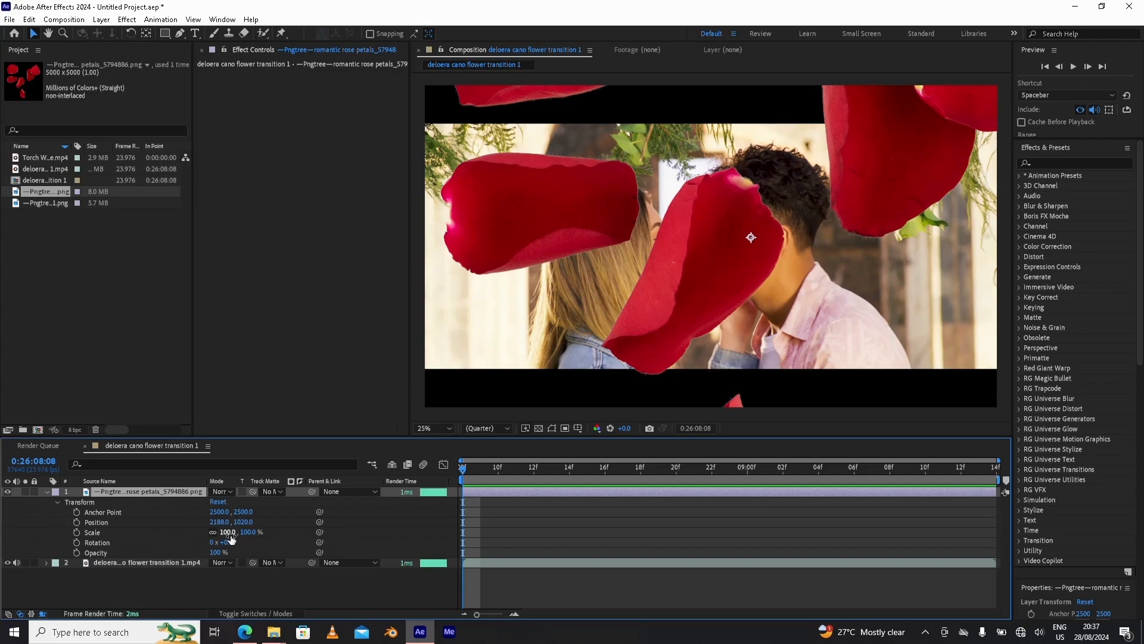
pyautogui.moveTo(231, 538)
pyautogui.mouseDown()
pyautogui.moveTo(182, 541)
pyautogui.moveTo(227, 533)
pyautogui.mouseUp()
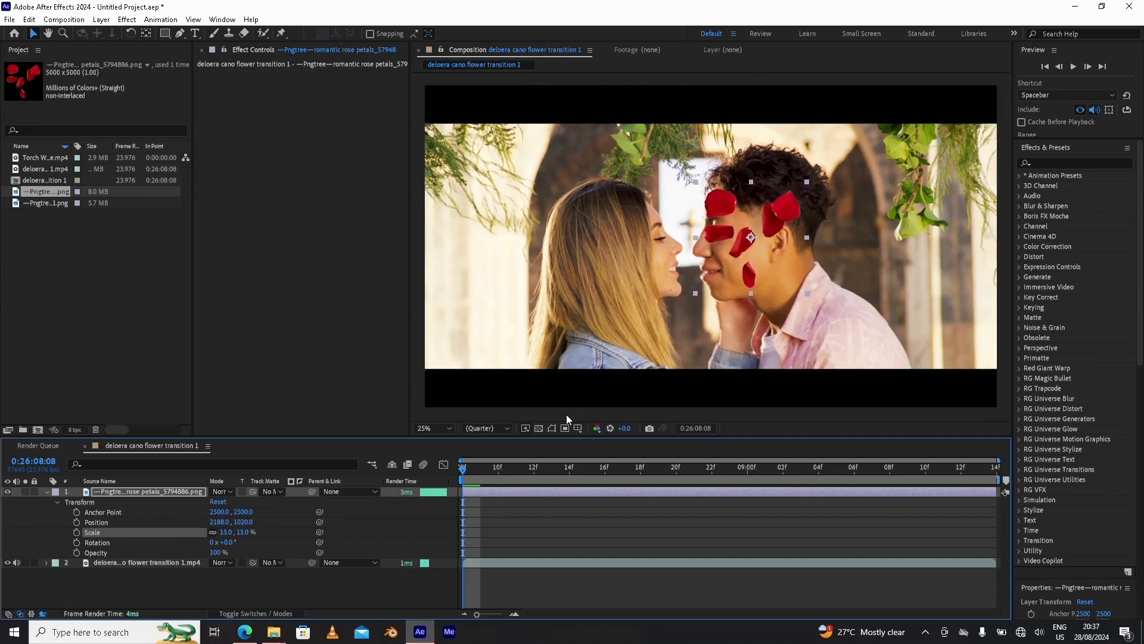
pyautogui.moveTo(775, 230); pyautogui.dragTo(516, 200)
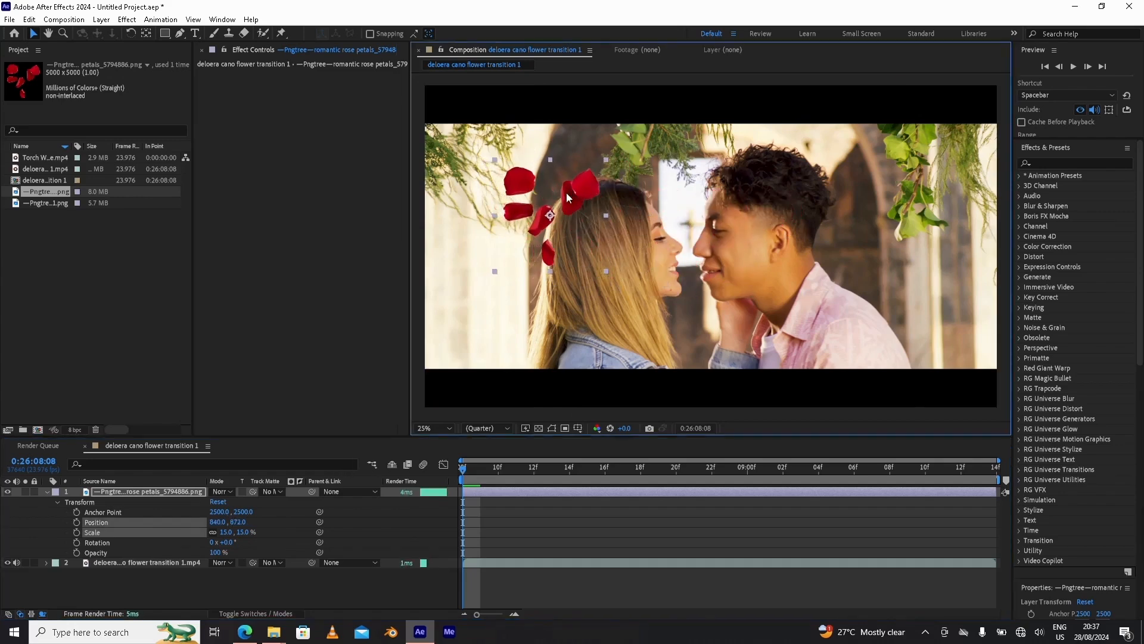
pyautogui.click(47, 492)
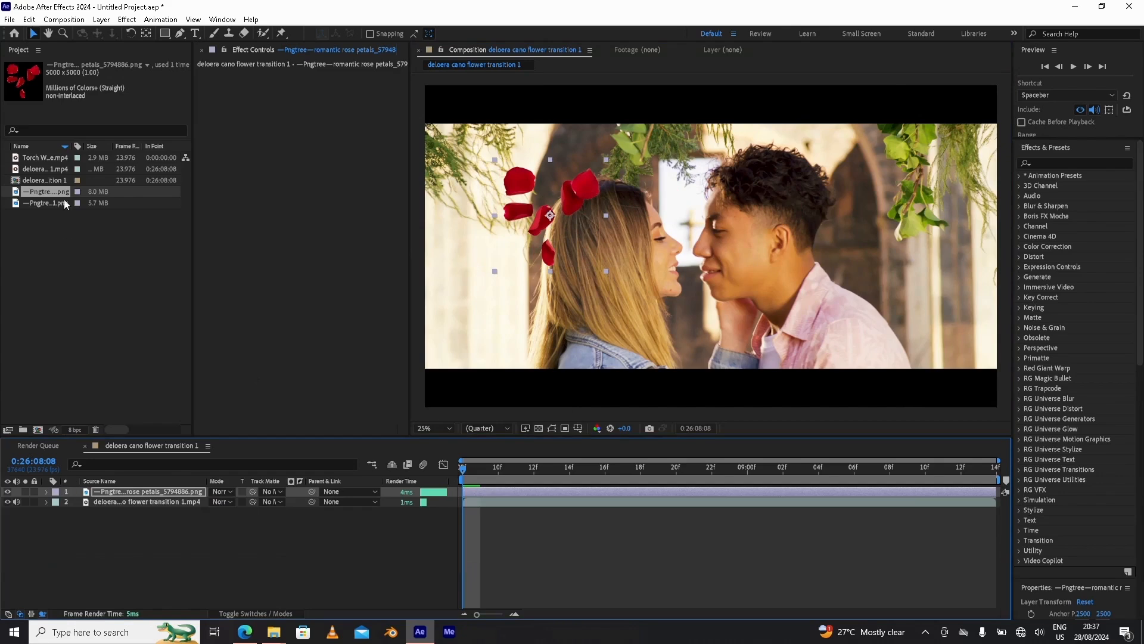
# Add the single red rose petal image to the composition above the other layers and scale it to 8%.
pyautogui.click(44, 203)
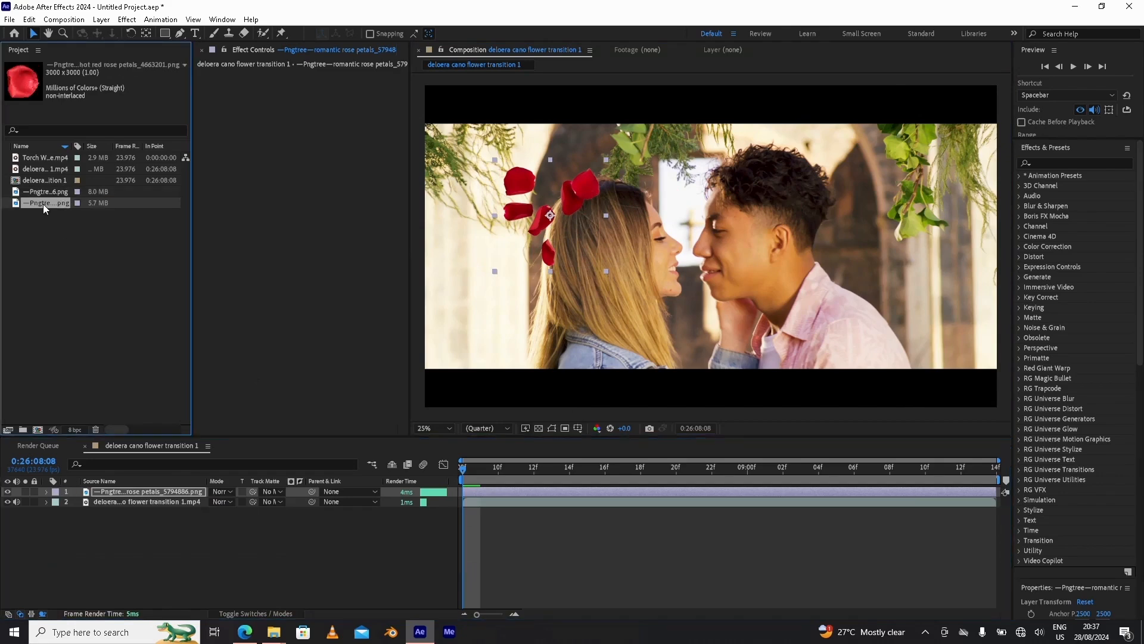
pyautogui.moveTo(44, 206); pyautogui.dragTo(769, 252)
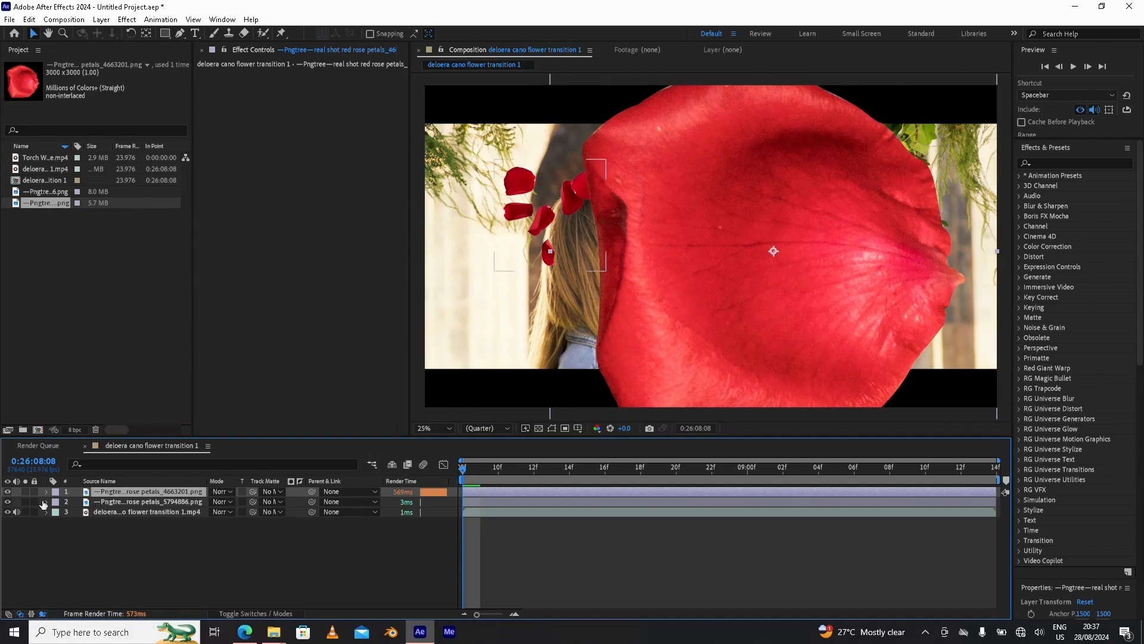
pyautogui.click(46, 491)
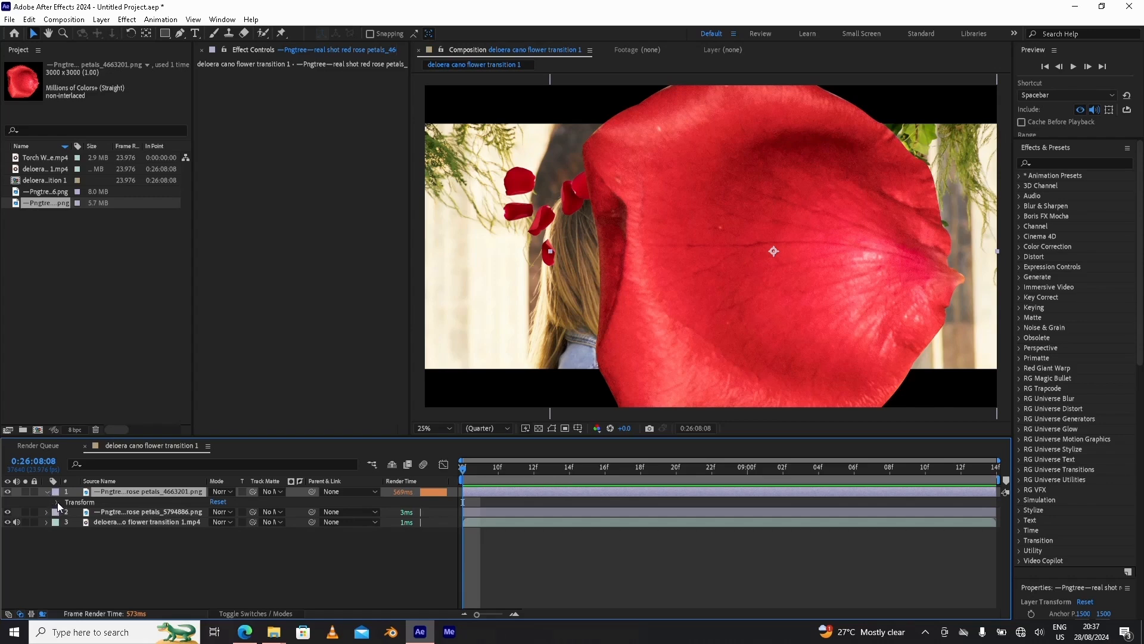
pyautogui.click(57, 502)
pyautogui.moveTo(226, 532); pyautogui.dragTo(177, 537)
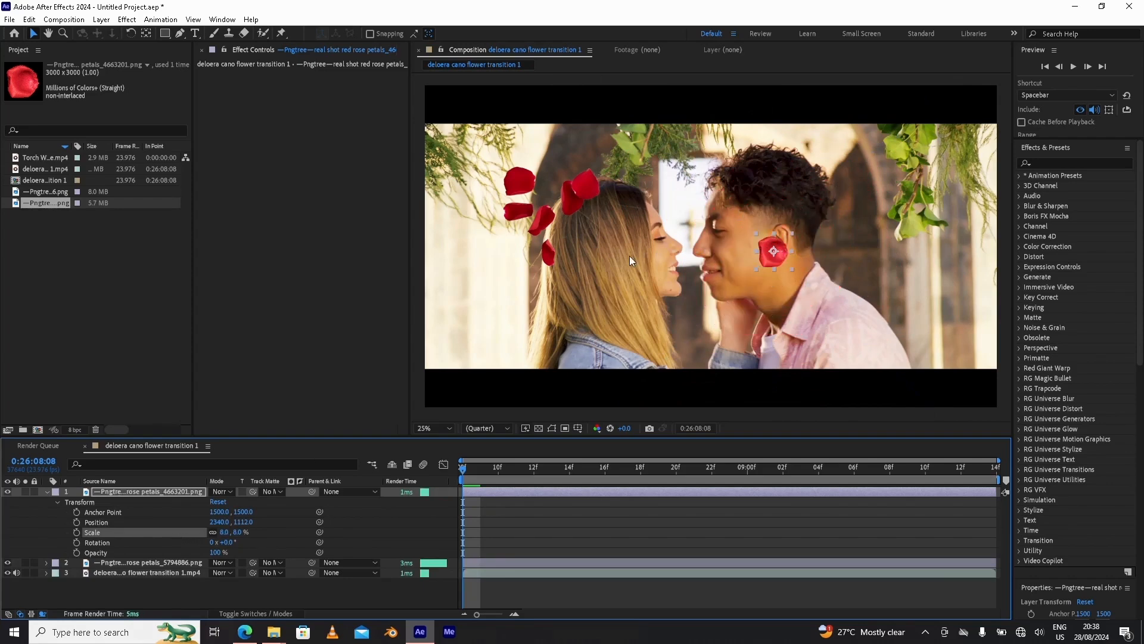
# Move the single petal beside the man's head at about position 2816, 864, and shift the petal cluster slightly onto the woman's hair.
pyautogui.moveTo(780, 259); pyautogui.dragTo(851, 223)
pyautogui.click(559, 212)
pyautogui.moveTo(559, 212); pyautogui.dragTo(548, 212)
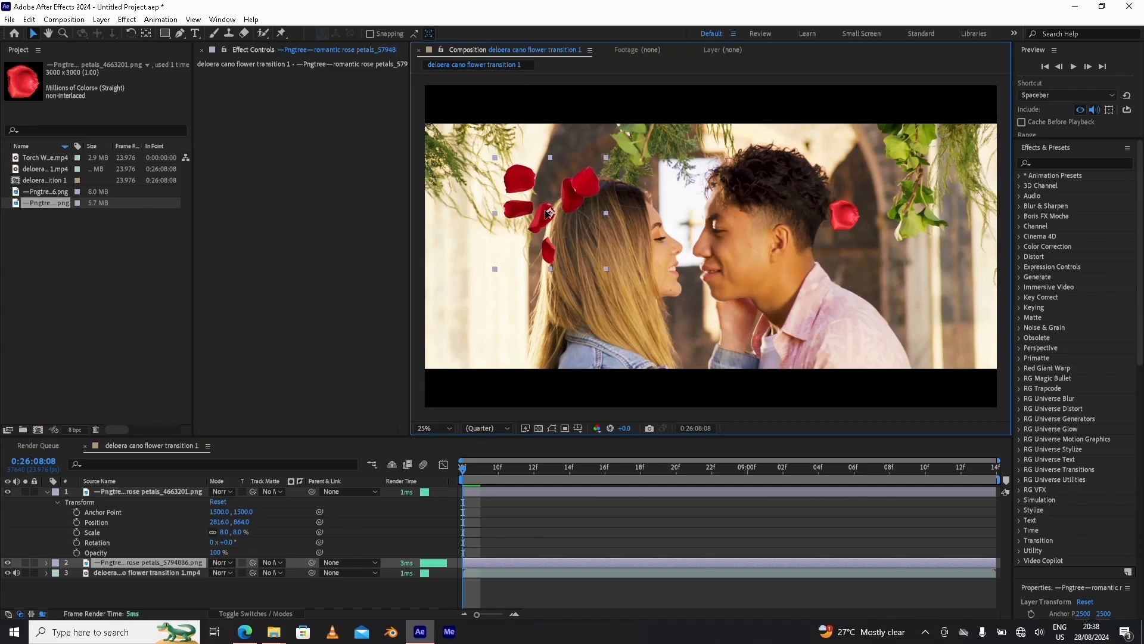
pyautogui.click(47, 492)
pyautogui.moveTo(579, 212); pyautogui.dragTo(547, 221)
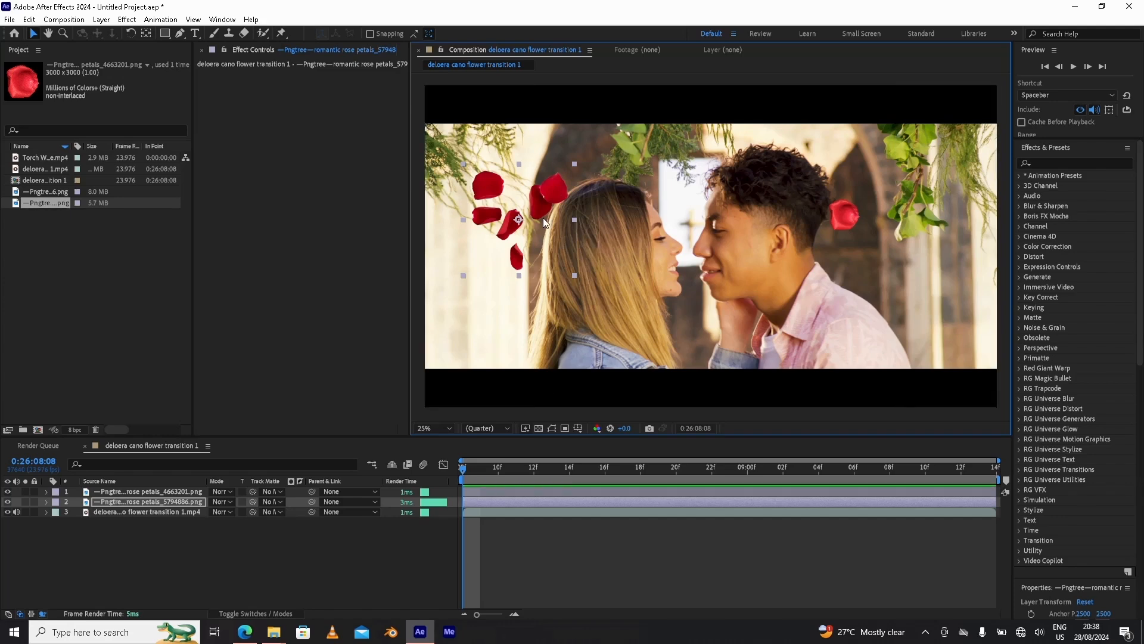
pyautogui.scroll(2, 539, 215)
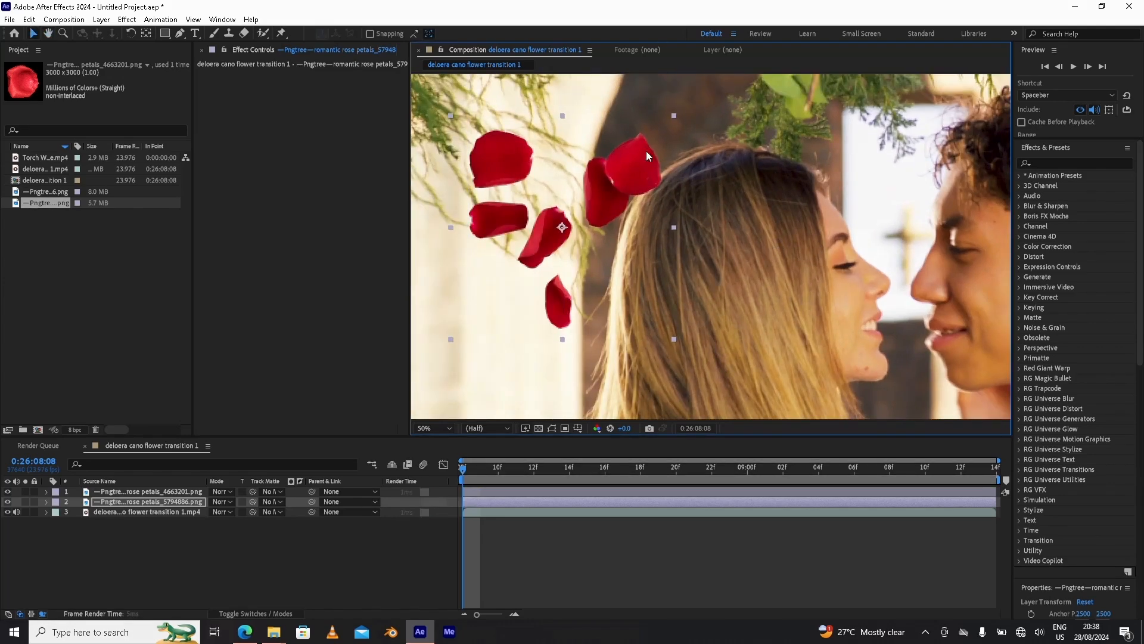
pyautogui.scroll(-2, 655, 260)
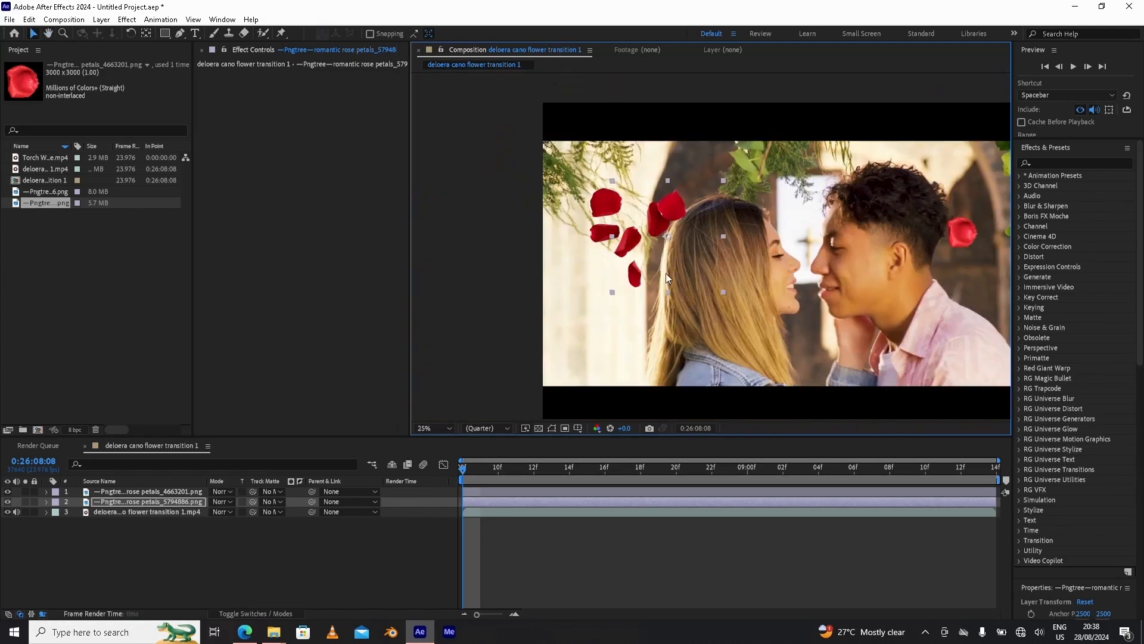
pyautogui.moveTo(583, 259); pyautogui.dragTo(575, 230)
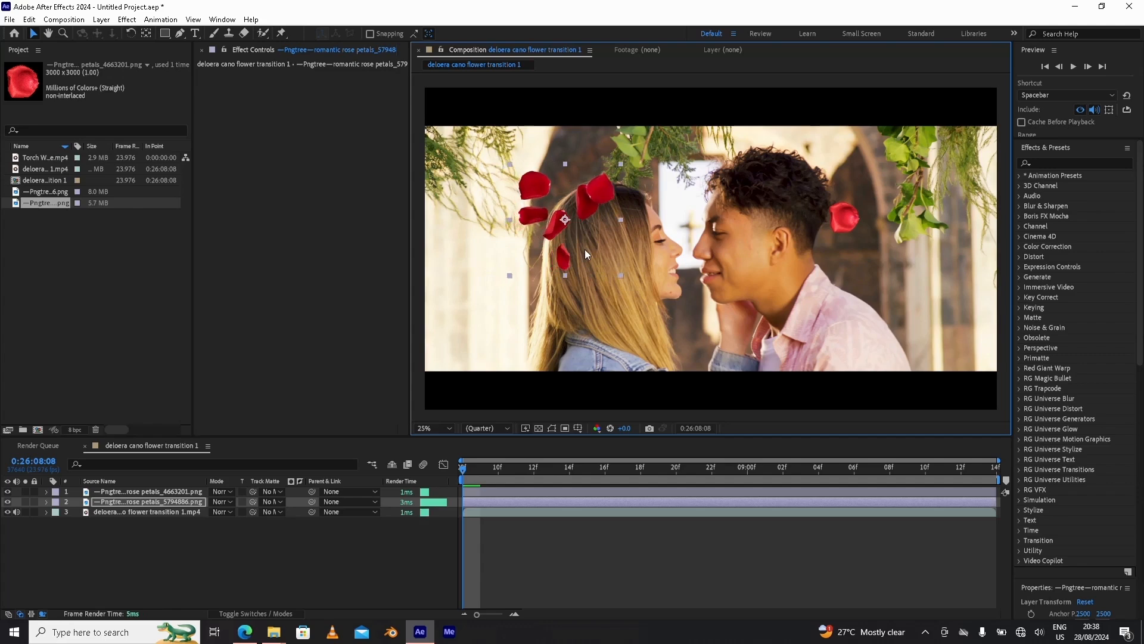
pyautogui.scroll(2, 590, 256)
pyautogui.scroll(-2, 590, 256)
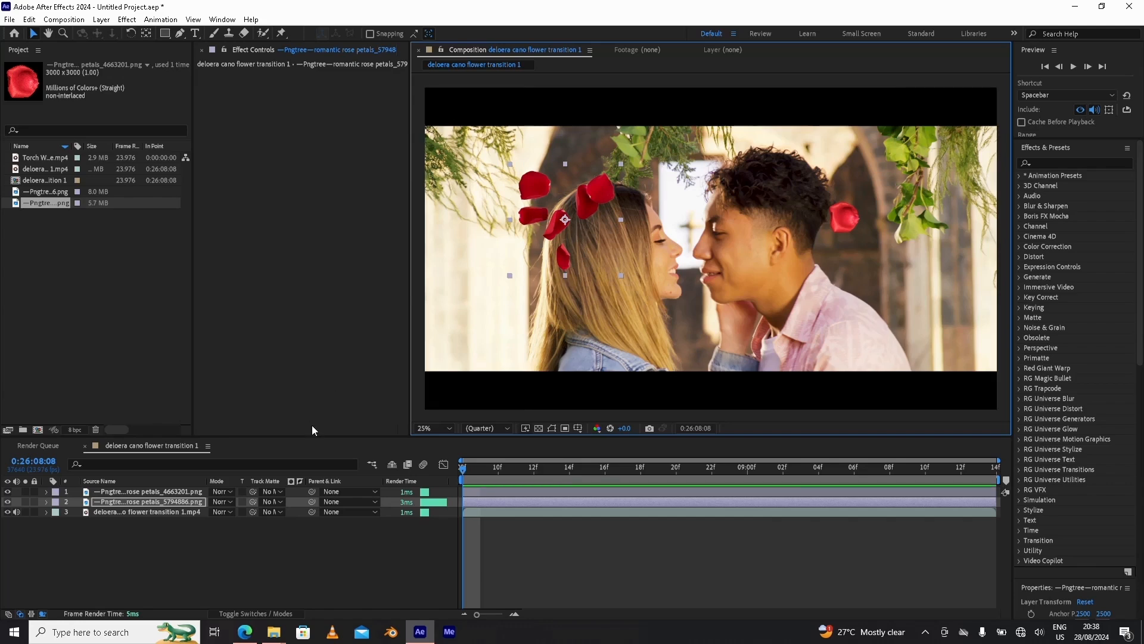
# Duplicate the romantic rose petals layer four times.
pyautogui.click(159, 501)
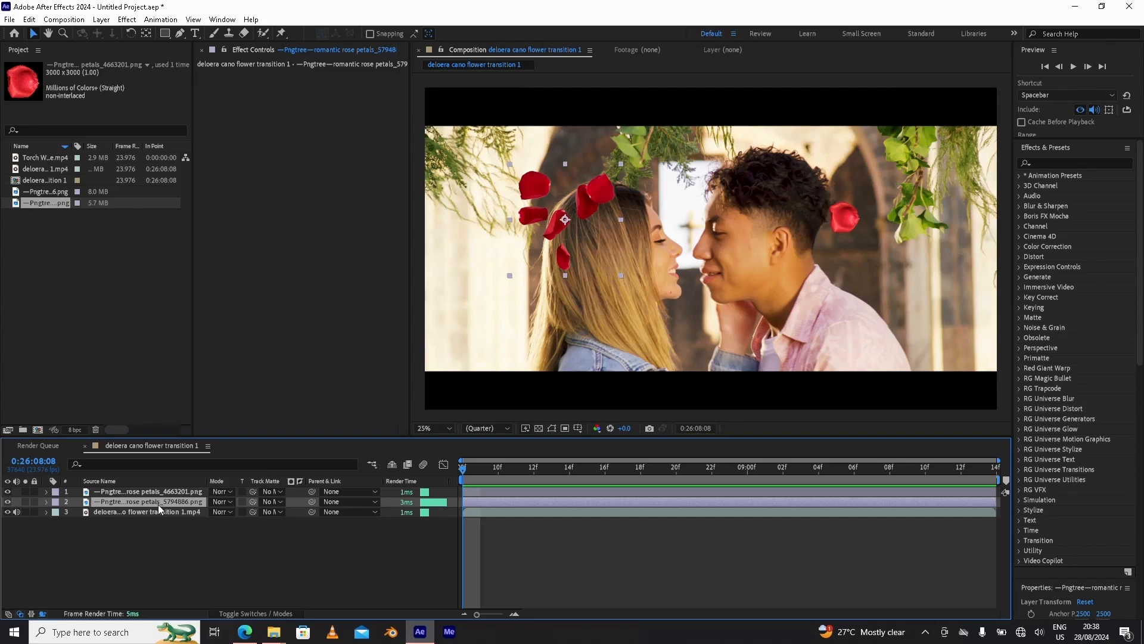
pyautogui.hotkey('ctrl', 'd')
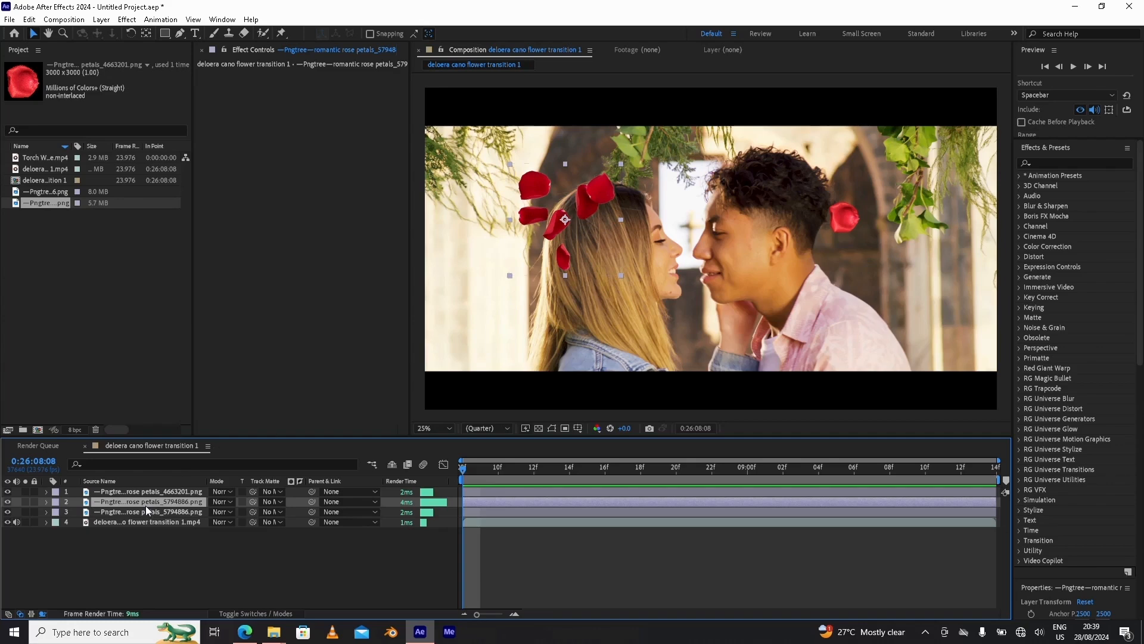
pyautogui.hotkey('ctrl', 'd')
pyautogui.hotkey('ctrl', 'd')
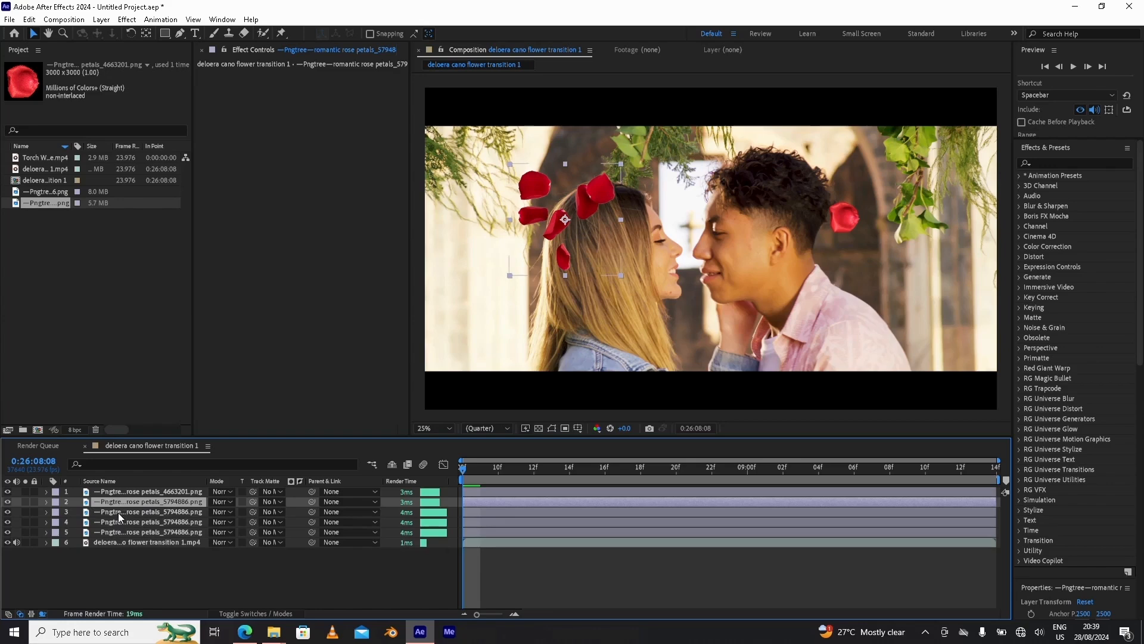
pyautogui.hotkey('ctrl', 'd')
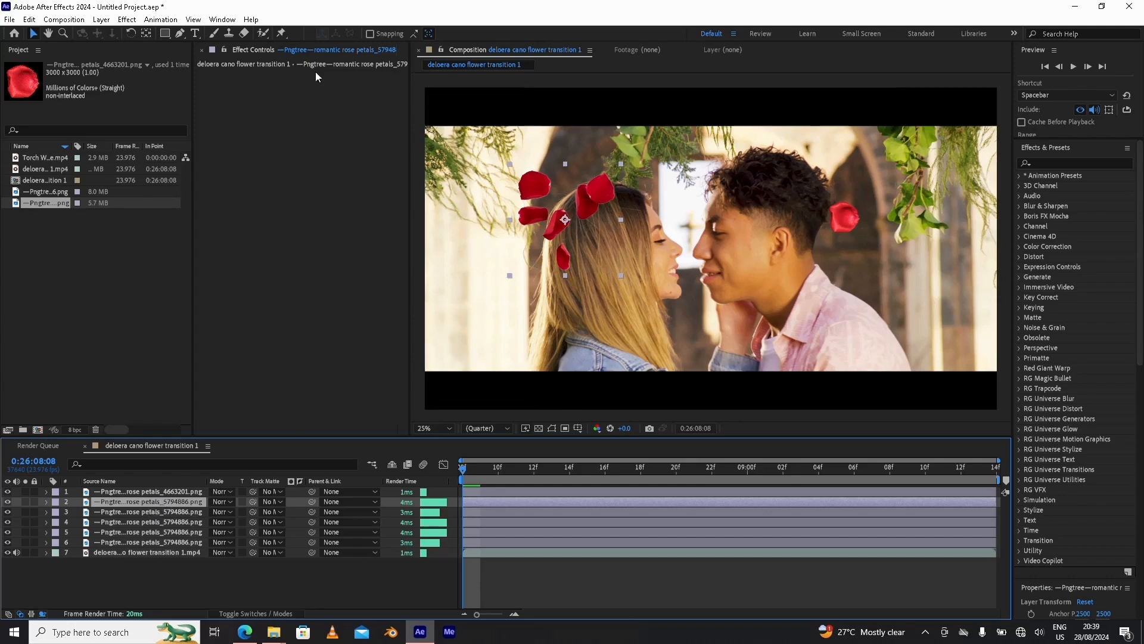
# Draw a closed RotoBezier mask with the Pen tool around the large upper-left petal on layer 2, and check the layer in solo.
pyautogui.click(180, 37)
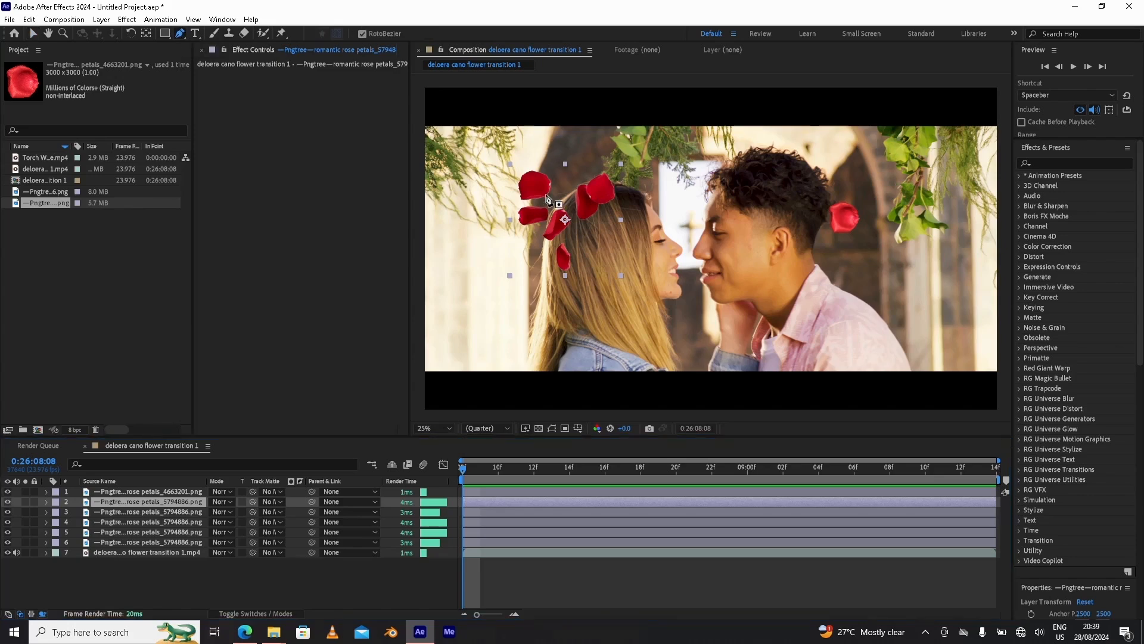
pyautogui.scroll(2, 547, 199)
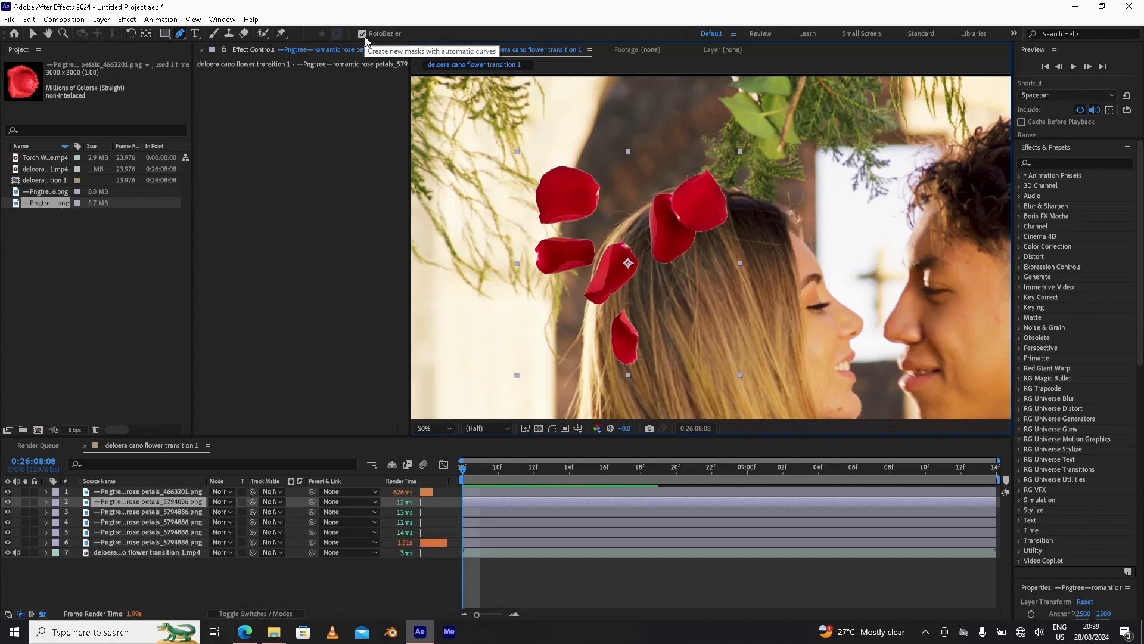
pyautogui.click(548, 160)
pyautogui.click(528, 181)
pyautogui.click(526, 205)
pyautogui.click(531, 225)
pyautogui.click(582, 228)
pyautogui.click(604, 212)
pyautogui.click(614, 183)
pyautogui.click(603, 167)
pyautogui.click(561, 158)
pyautogui.click(547, 160)
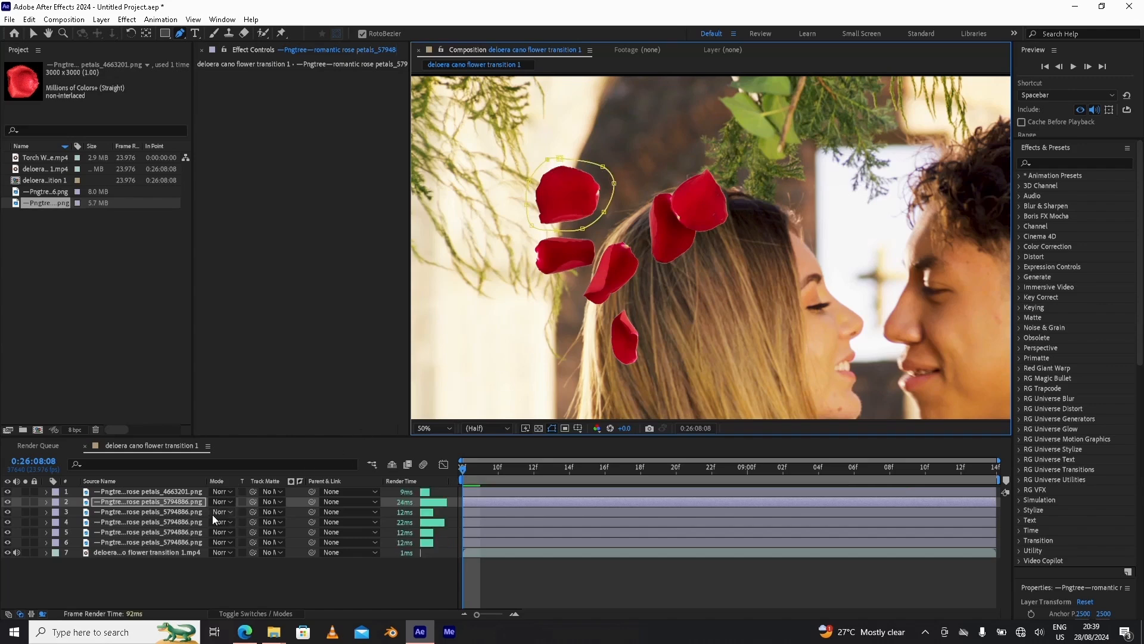
pyautogui.click(25, 502)
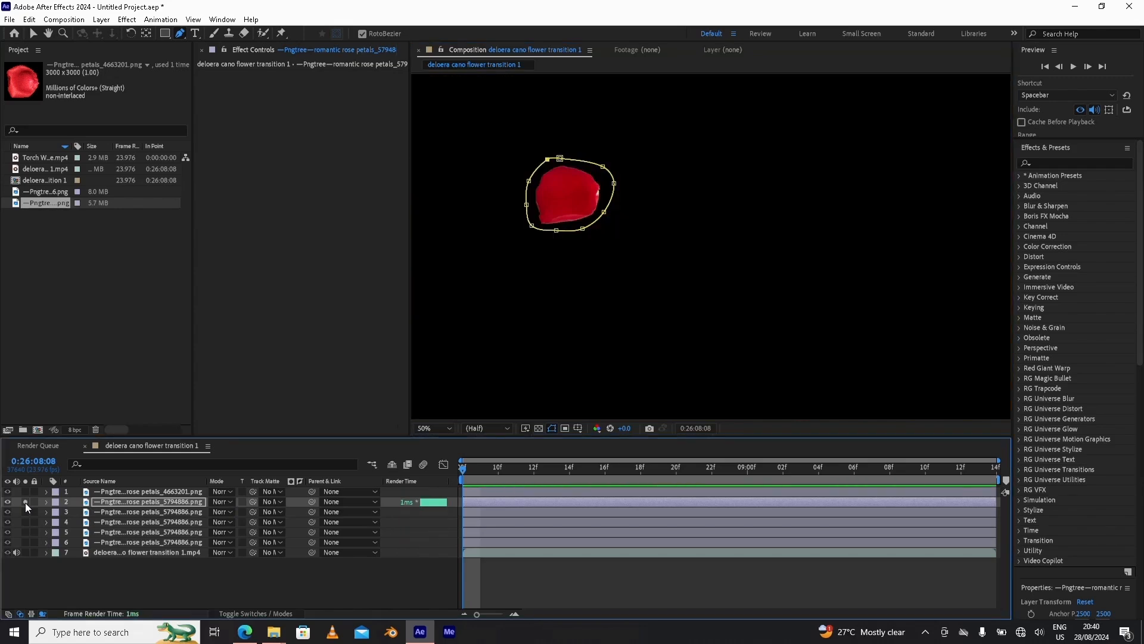
pyautogui.click(25, 503)
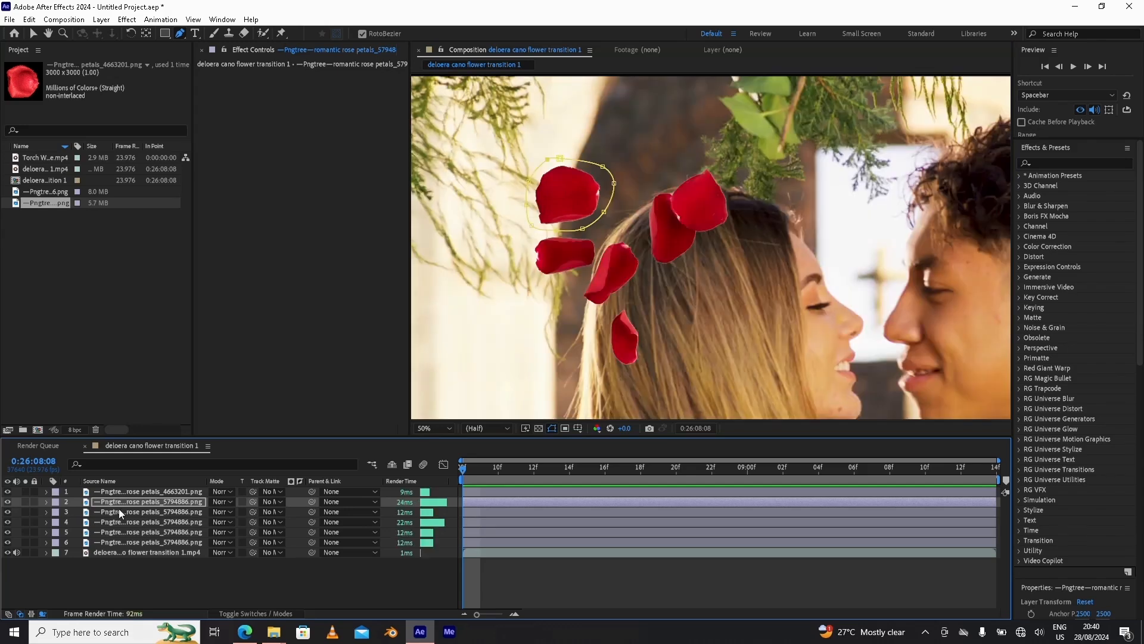
# Draw a closed mask on layer 3 around the flat petal just below the upper-left one.
pyautogui.click(169, 513)
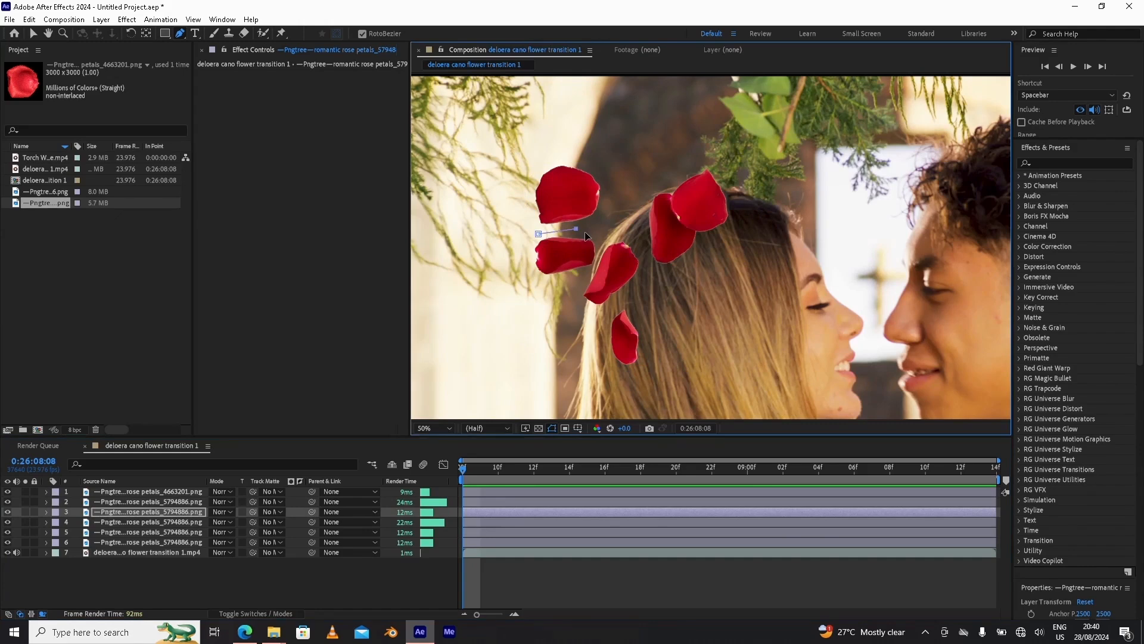
pyautogui.moveTo(598, 239); pyautogui.dragTo(599, 265)
pyautogui.click(551, 285)
pyautogui.click(524, 270)
pyautogui.click(538, 234)
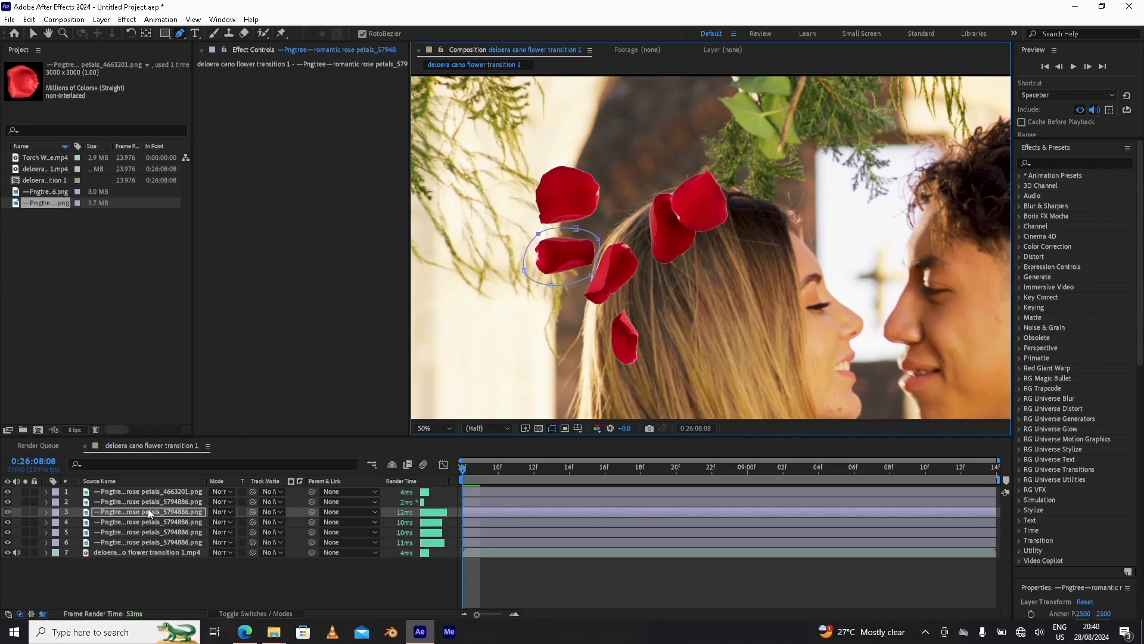
# Draw a closed mask on layer 4 around the slanted petal at the centre of the cluster.
pyautogui.click(124, 521)
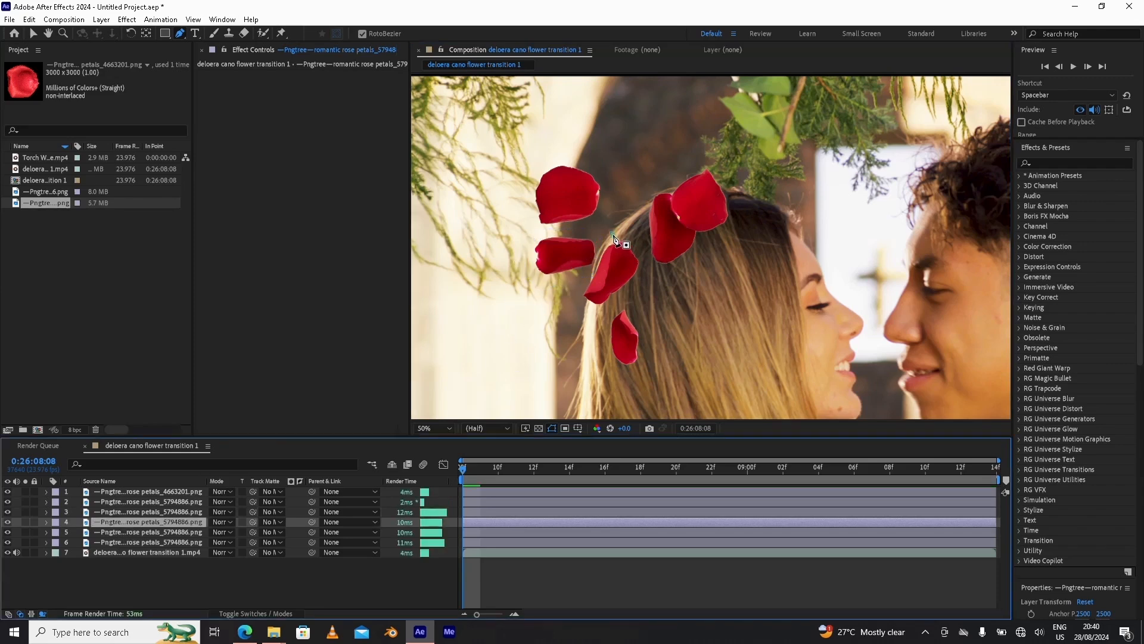
pyautogui.click(592, 273)
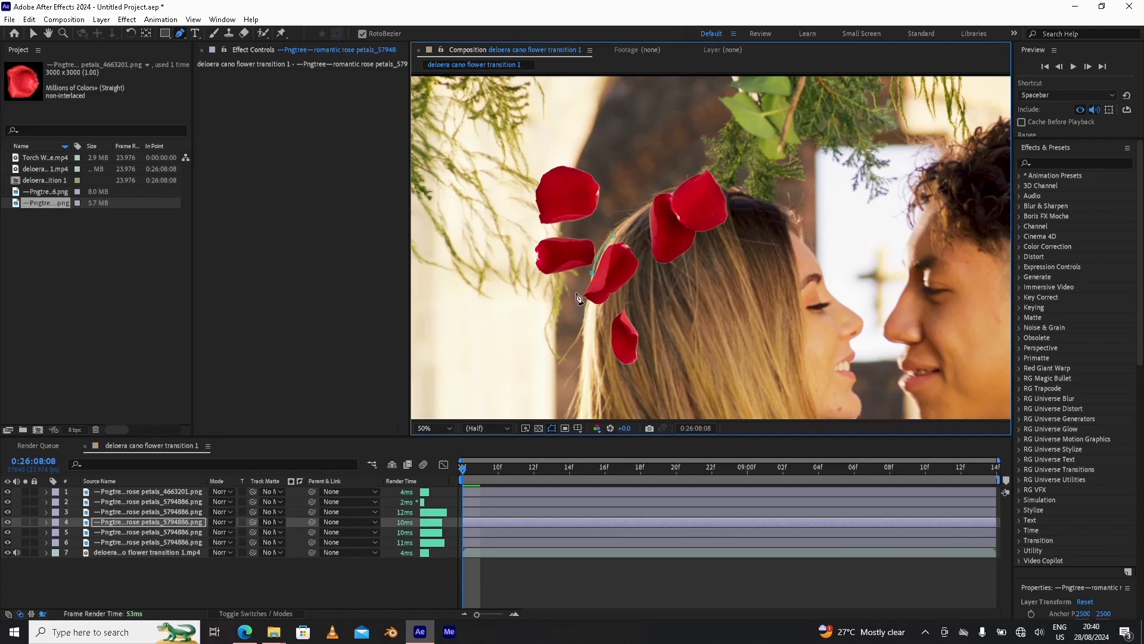
pyautogui.click(587, 315)
pyautogui.click(618, 302)
pyautogui.click(643, 275)
pyautogui.click(641, 248)
pyautogui.click(613, 234)
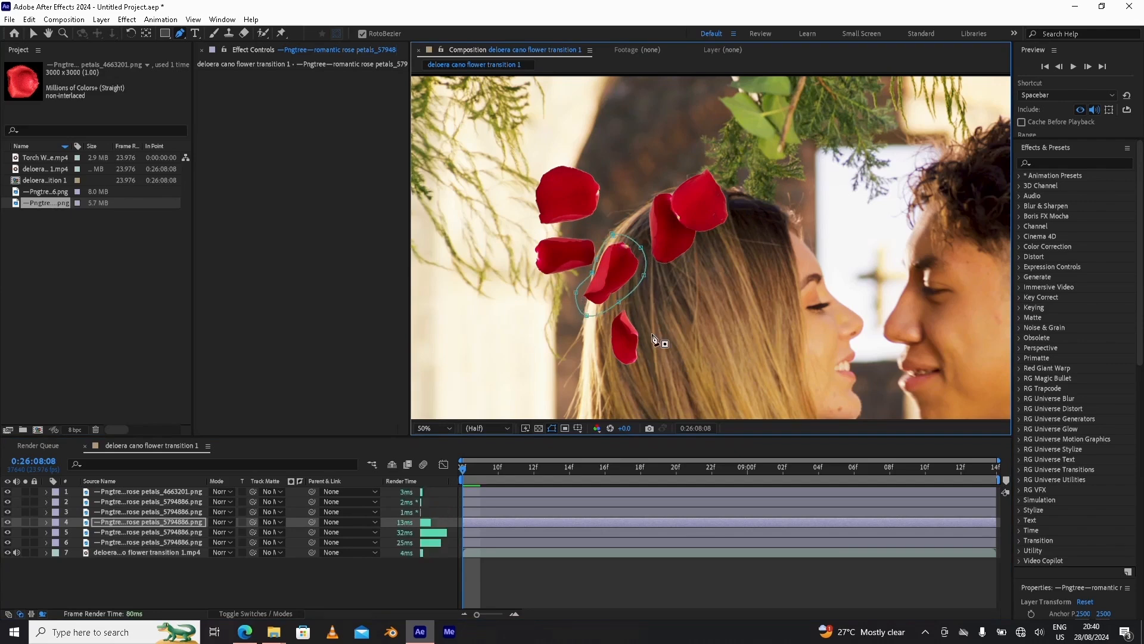
# Draw a closed mask on layer 5 around the lowest petal of the cluster.
pyautogui.click(135, 531)
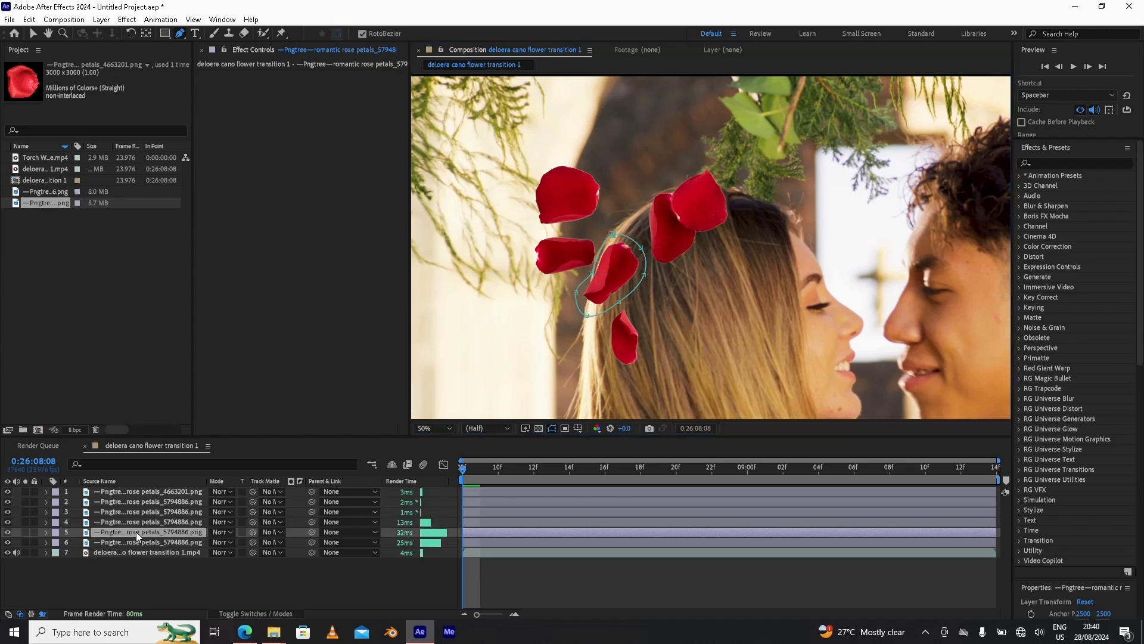
pyautogui.click(602, 325)
pyautogui.click(648, 311)
pyautogui.click(644, 377)
pyautogui.click(613, 376)
pyautogui.click(602, 345)
pyautogui.click(602, 325)
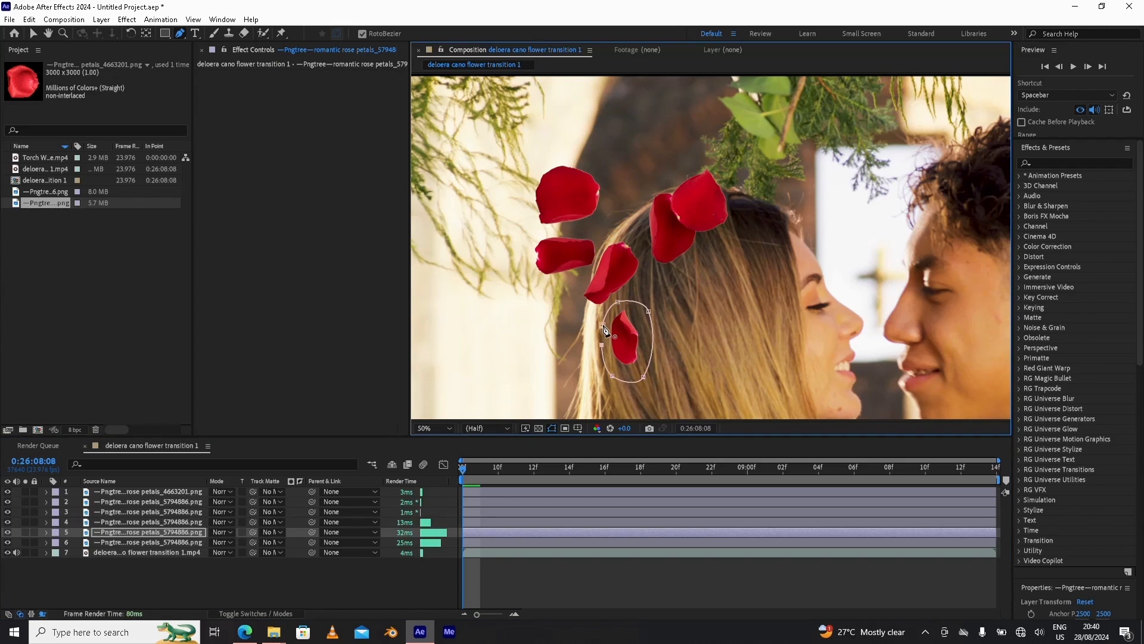
# Draw a closed mask on layer 6 around the two overlapping petals above the woman's head.
pyautogui.click(179, 543)
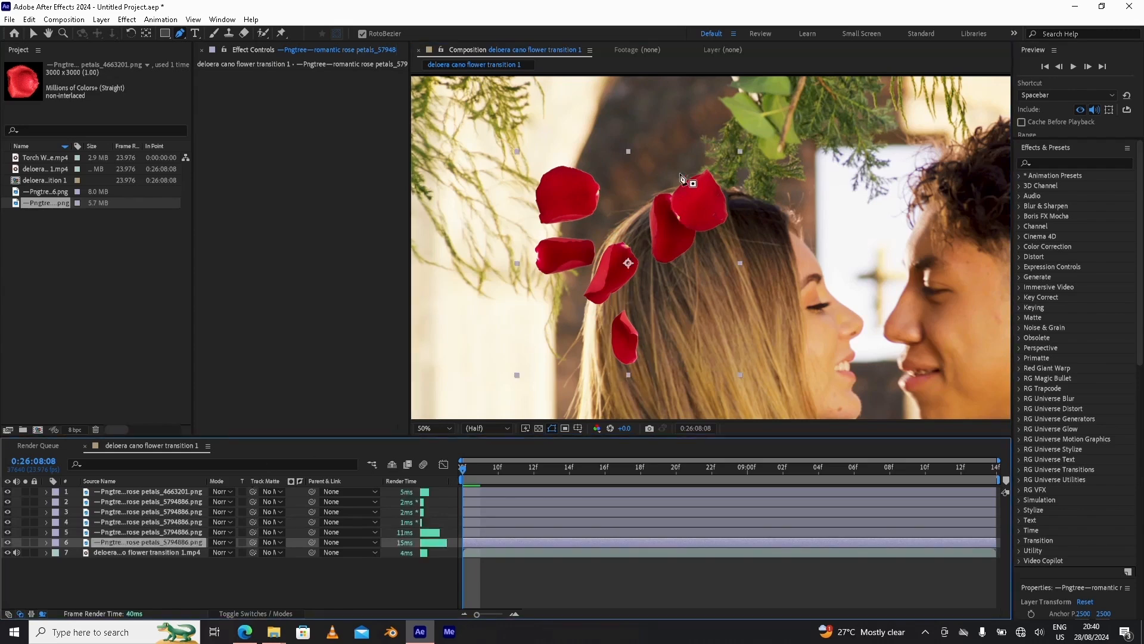
pyautogui.click(658, 180)
pyautogui.click(709, 260)
pyautogui.click(742, 198)
pyautogui.click(722, 164)
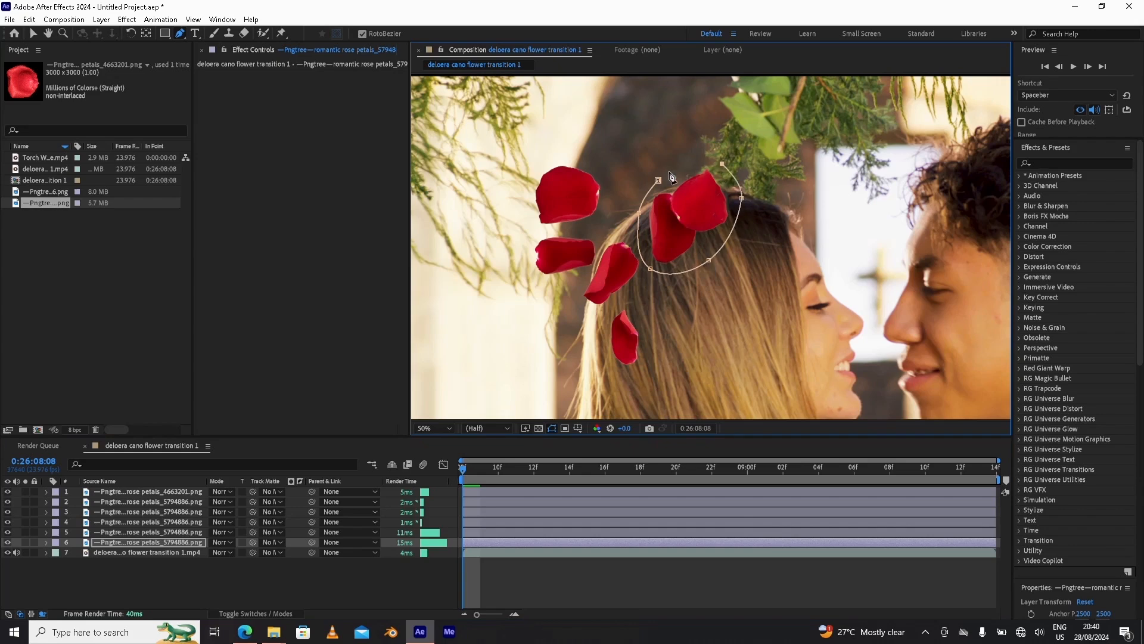
pyautogui.click(658, 180)
# Switch to the Selection tool and hide the mask outlines in the composition view.
pyautogui.moveTo(732, 299); pyautogui.dragTo(694, 286)
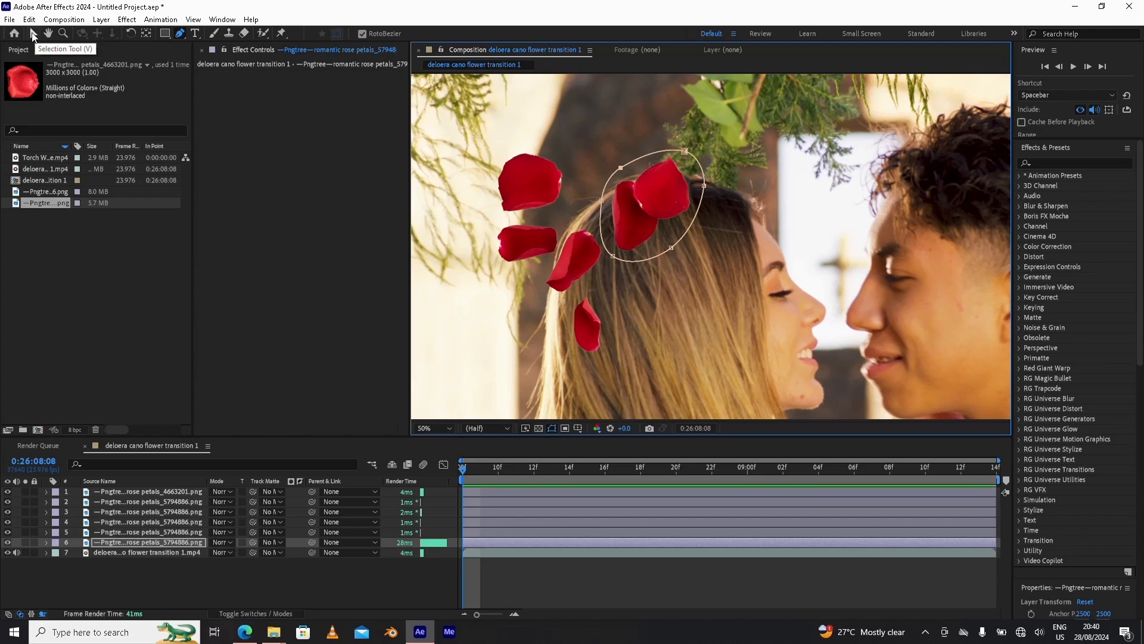
pyautogui.click(33, 34)
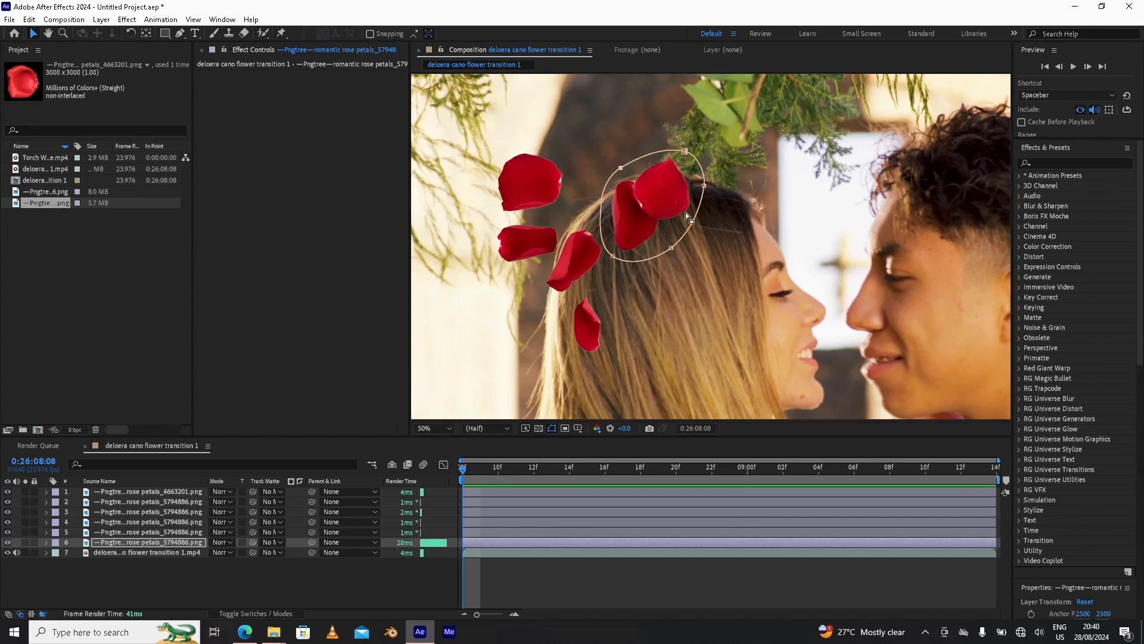
pyautogui.scroll(-2, 711, 263)
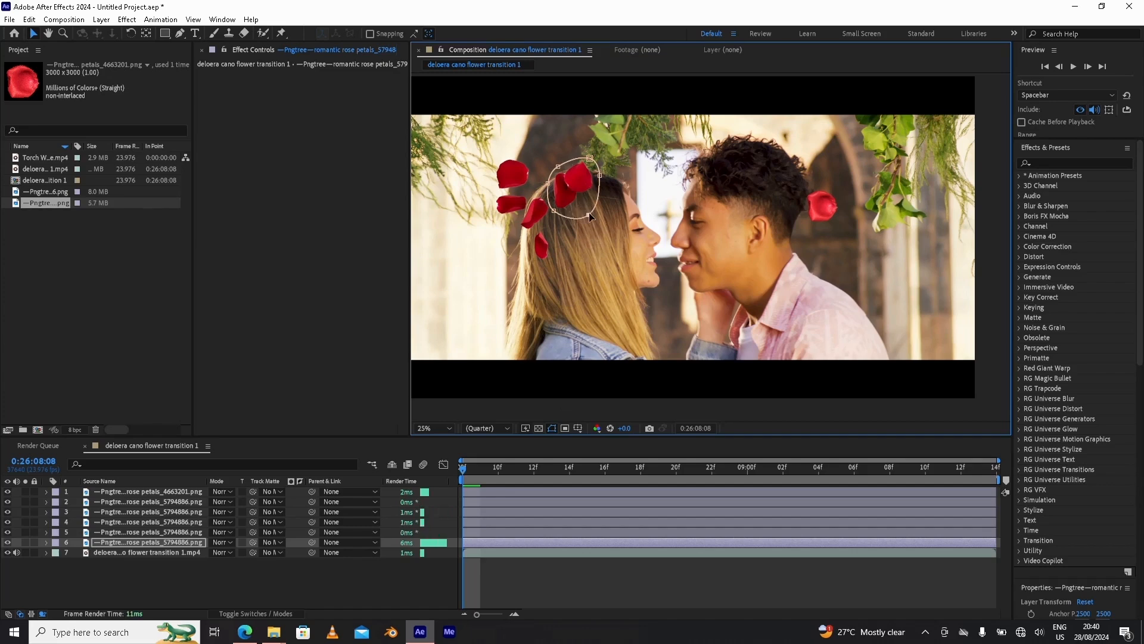
pyautogui.click(553, 428)
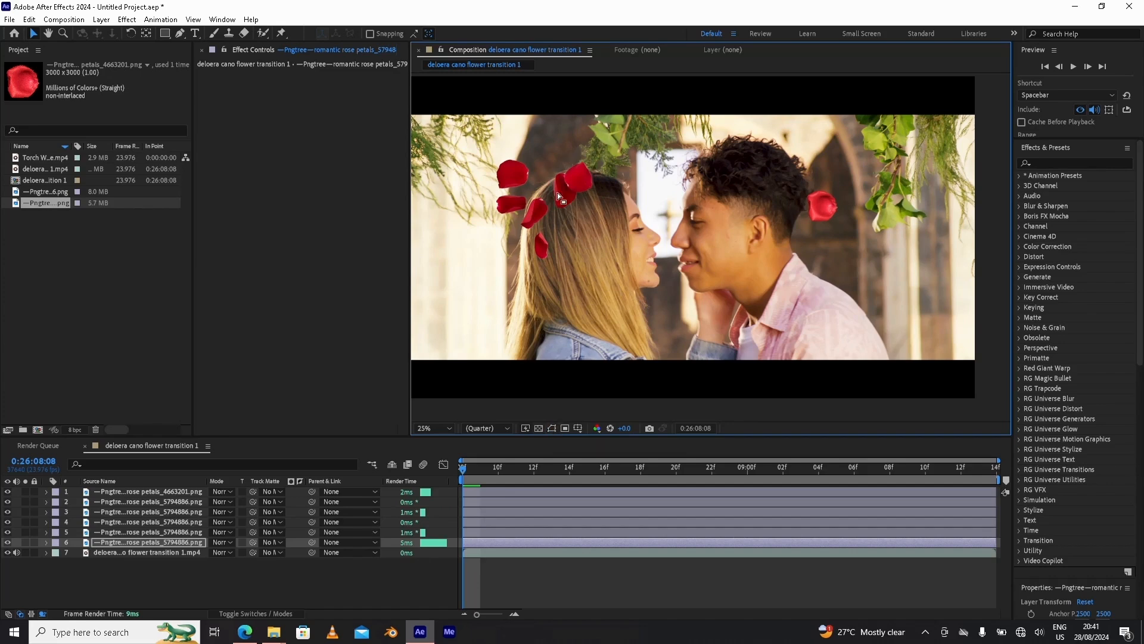
pyautogui.click(160, 501)
pyautogui.click(153, 492)
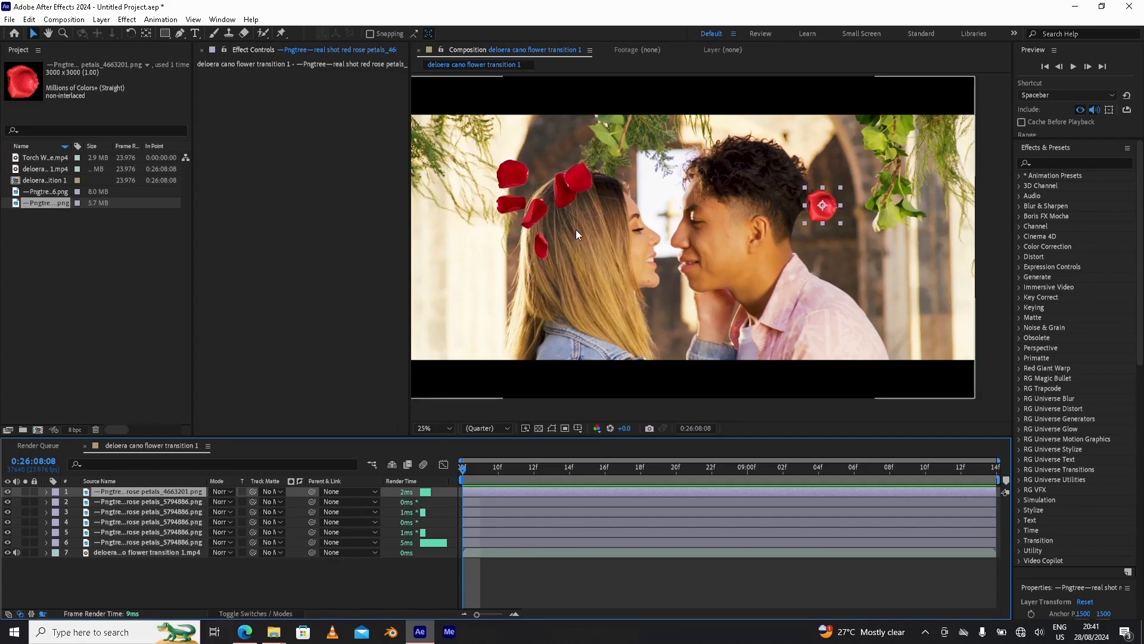
# Move the rounded petal and the narrow petal beneath it from the cluster up to the far-left part of the black bar above the footage.
pyautogui.click(518, 186)
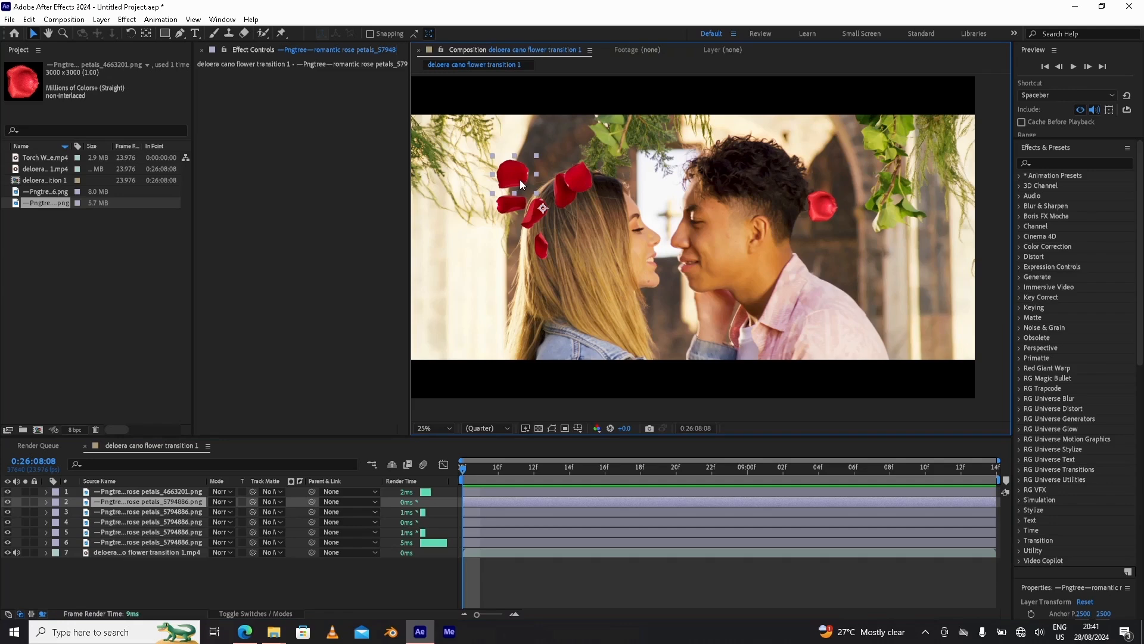
pyautogui.moveTo(520, 180); pyautogui.dragTo(507, 178)
pyautogui.press('space')
pyautogui.moveTo(542, 245); pyautogui.dragTo(555, 284)
pyautogui.moveTo(505, 207); pyautogui.dragTo(456, 136)
pyautogui.press('space')
# Spread the slanted petal and the two overlapping petals along the middle of the black bar above the footage.
pyautogui.moveTo(551, 275); pyautogui.dragTo(512, 175)
pyautogui.press('space')
pyautogui.moveTo(531, 230); pyautogui.dragTo(530, 256)
pyautogui.moveTo(548, 326); pyautogui.dragTo(599, 201)
pyautogui.moveTo(591, 297); pyautogui.dragTo(705, 195)
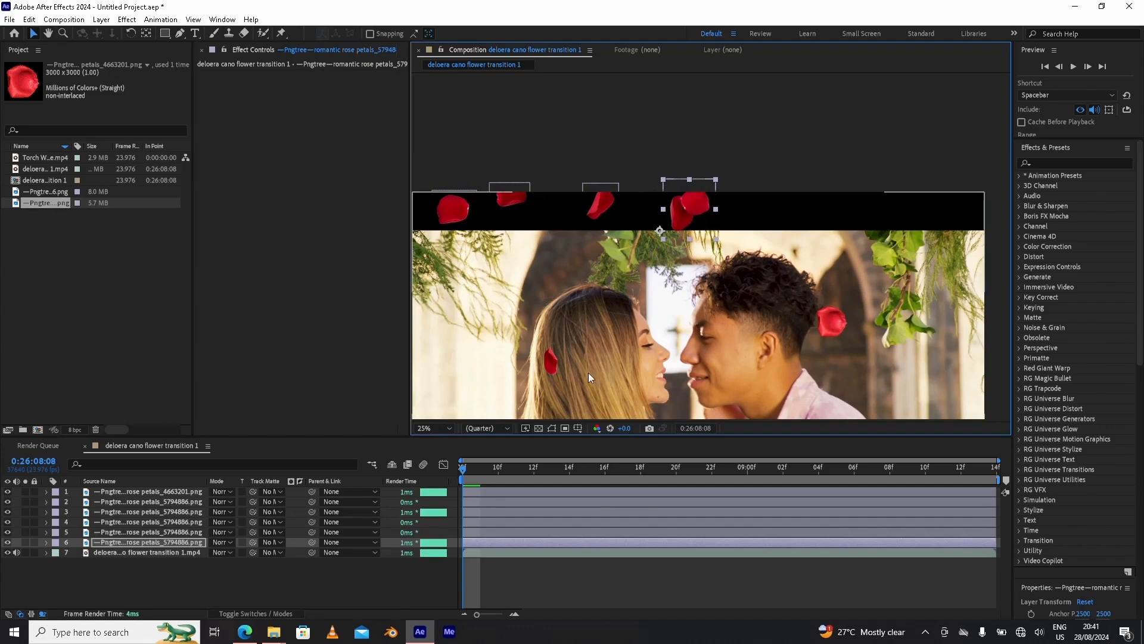
# Move the single rose petal beside the man's head and the lowest cluster petal up to the right part of the upper black bar.
pyautogui.press('space')
pyautogui.moveTo(624, 349); pyautogui.dragTo(549, 335)
pyautogui.moveTo(755, 306); pyautogui.dragTo(801, 194)
pyautogui.press('space')
pyautogui.moveTo(483, 352); pyautogui.dragTo(918, 177)
pyautogui.rightClick(918, 177)
pyautogui.click(899, 173)
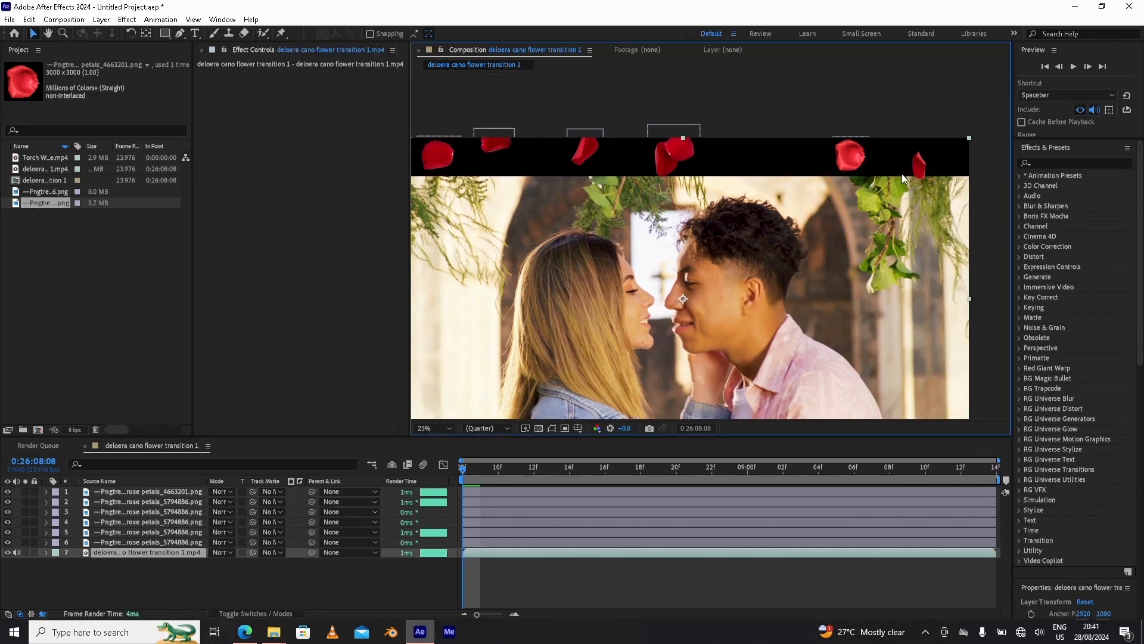
pyautogui.moveTo(917, 170); pyautogui.dragTo(919, 169)
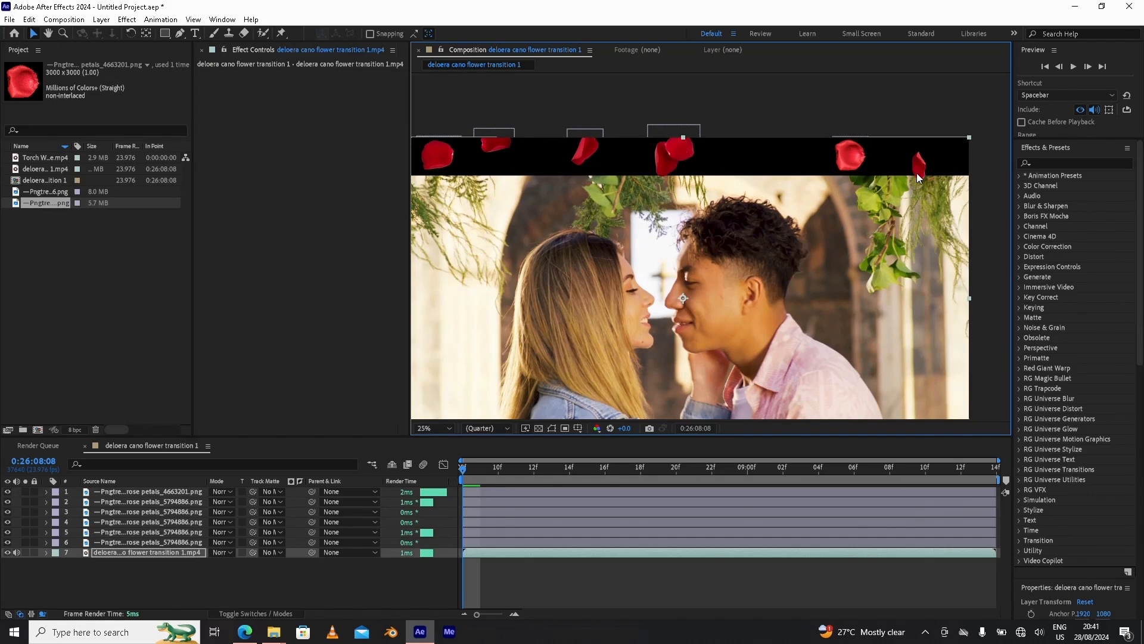
pyautogui.hotkey('ctrl', 'z')
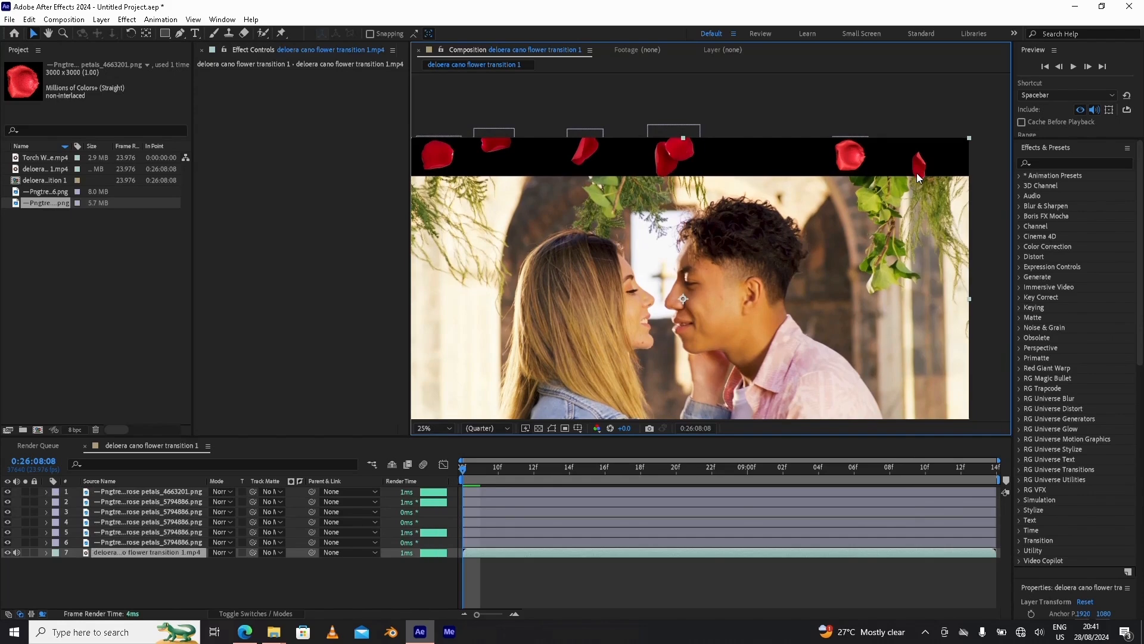
pyautogui.click(172, 543)
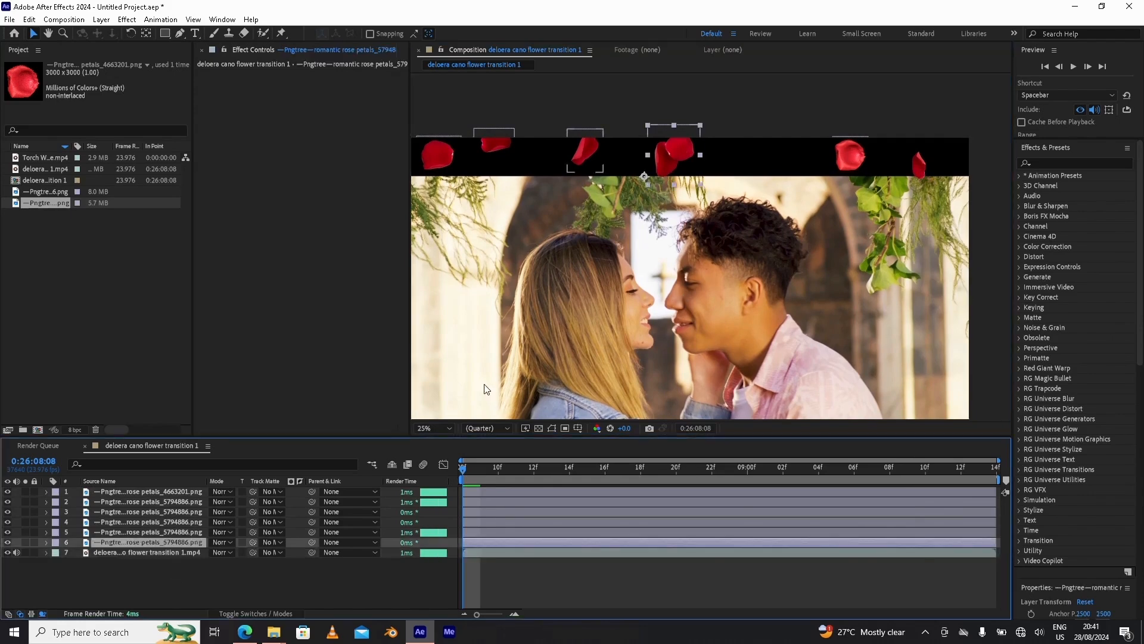
pyautogui.click(145, 493)
pyautogui.click(144, 503)
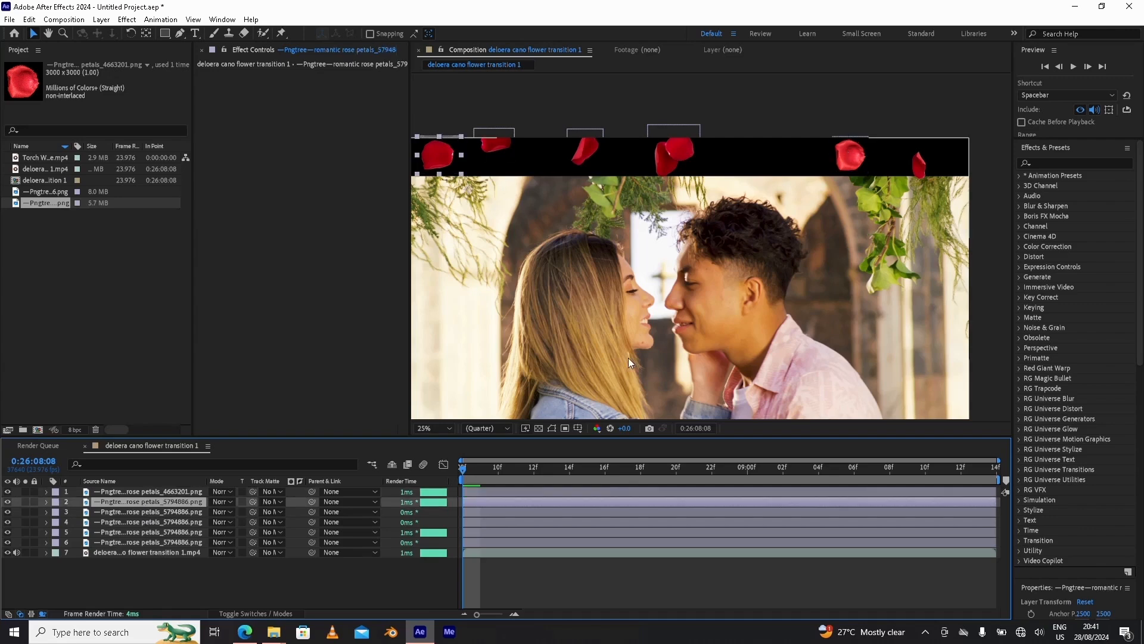
pyautogui.moveTo(640, 289); pyautogui.dragTo(696, 258)
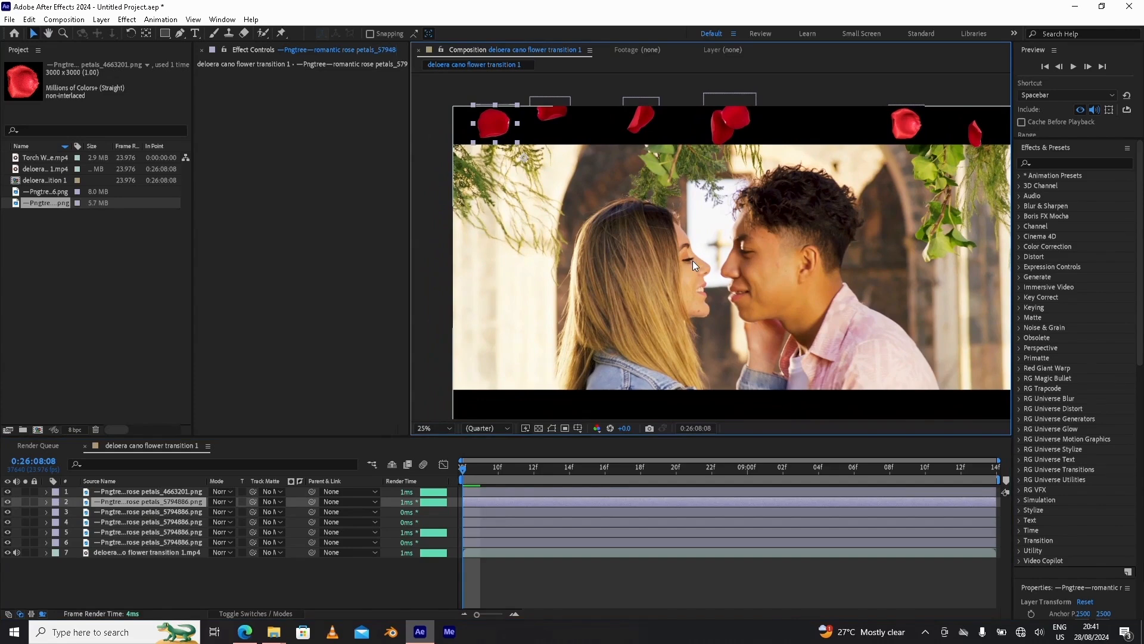
pyautogui.scroll(1, 681, 264)
pyautogui.scroll(-1, 682, 263)
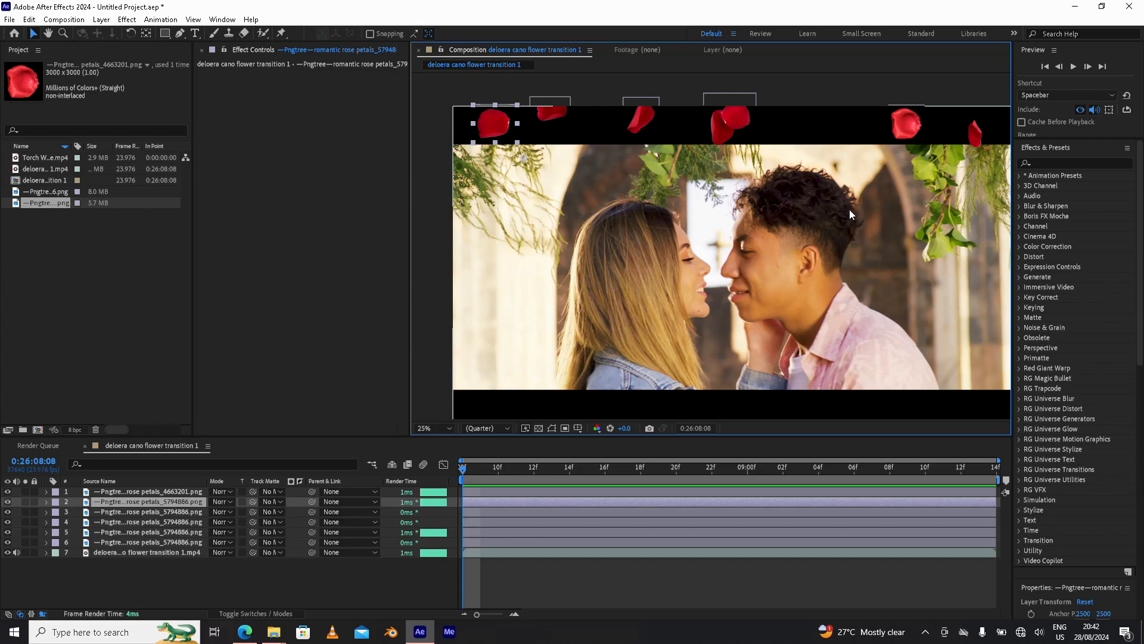
pyautogui.moveTo(632, 248); pyautogui.dragTo(613, 236)
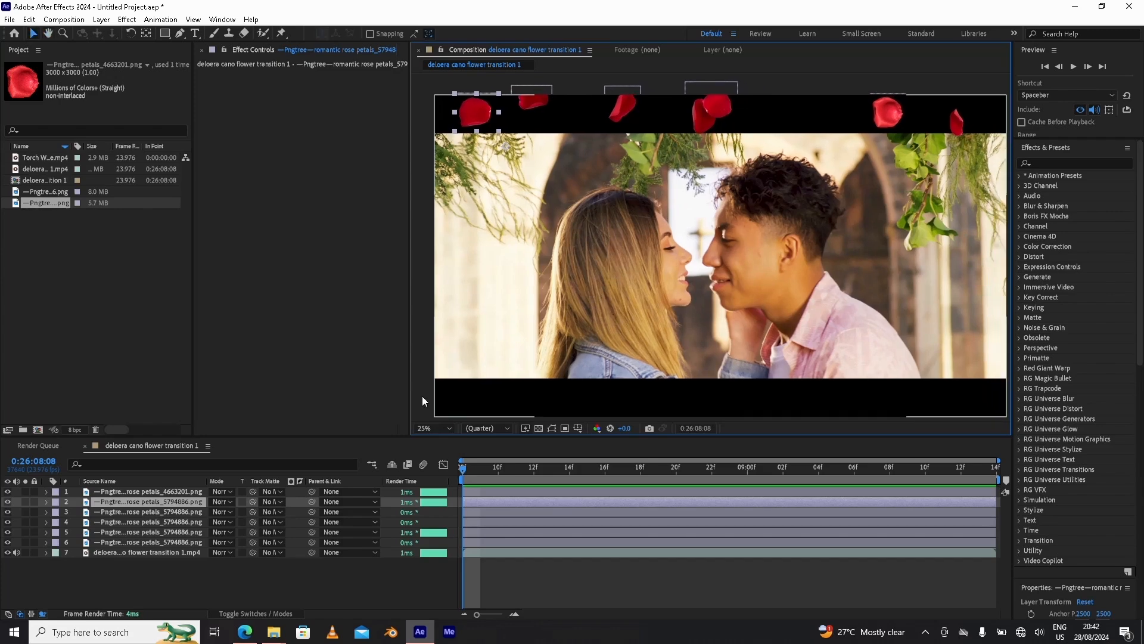
# Duplicate the couple footage layer and start a Pen mask on the copy along the top of the woman's hair to her forehead.
pyautogui.click(143, 553)
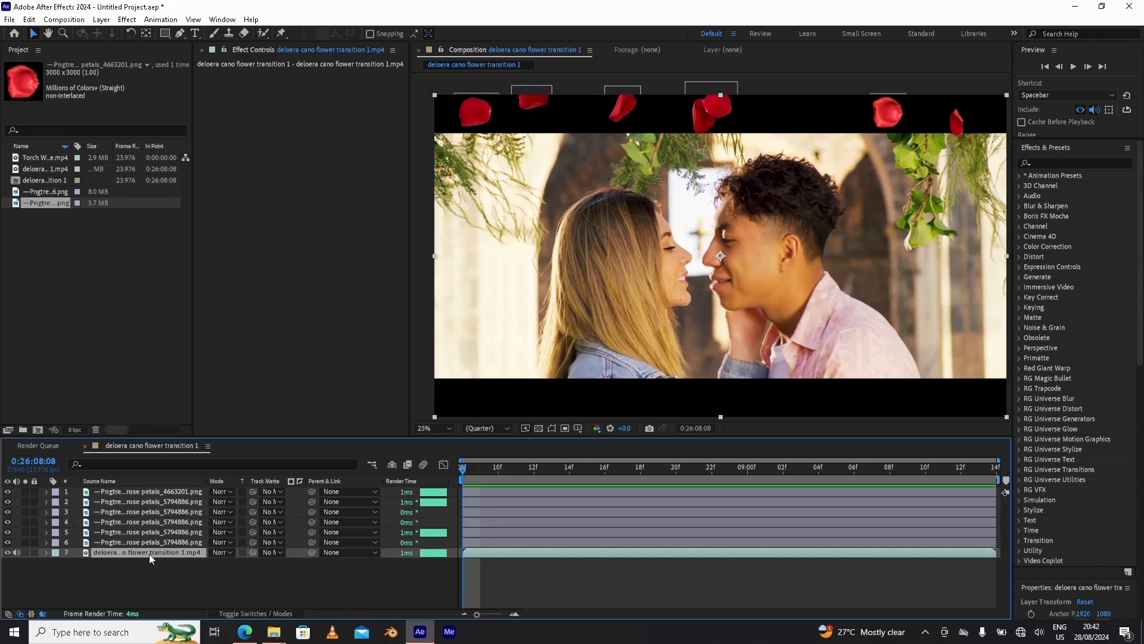
pyautogui.hotkey('ctrl', 'd')
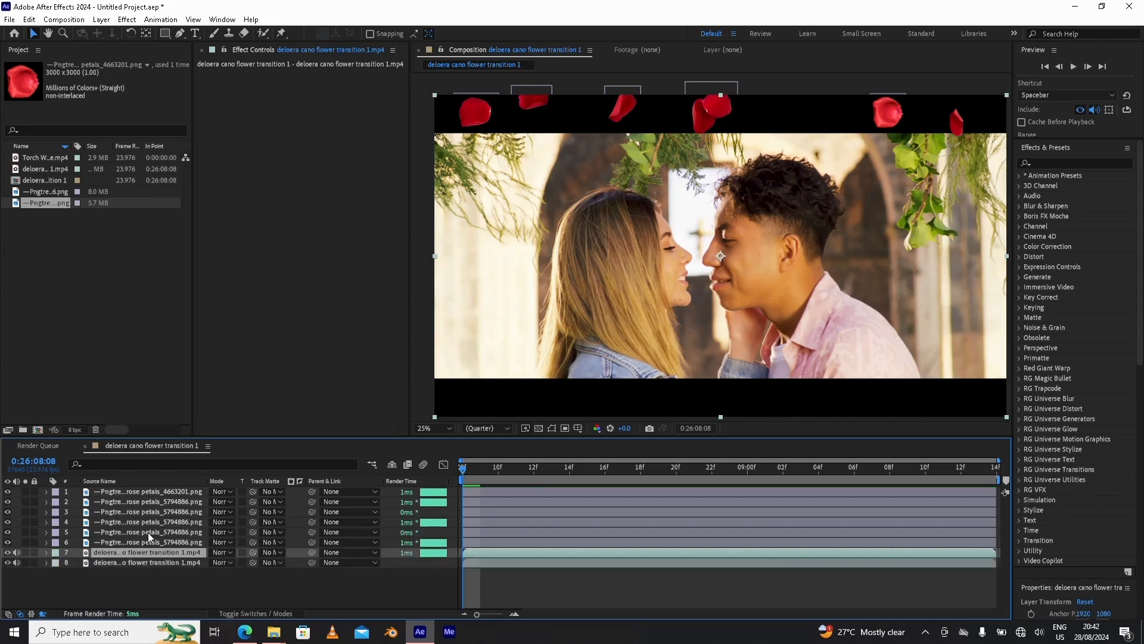
pyautogui.click(179, 33)
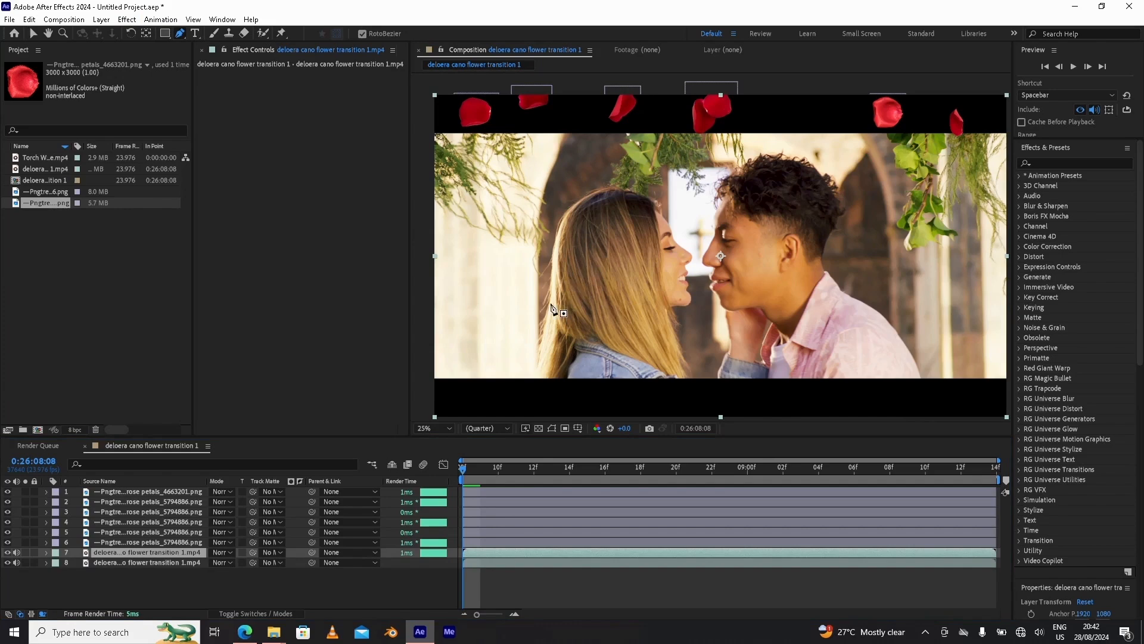
pyautogui.scroll(2, 567, 213)
pyautogui.scroll(2, 567, 213)
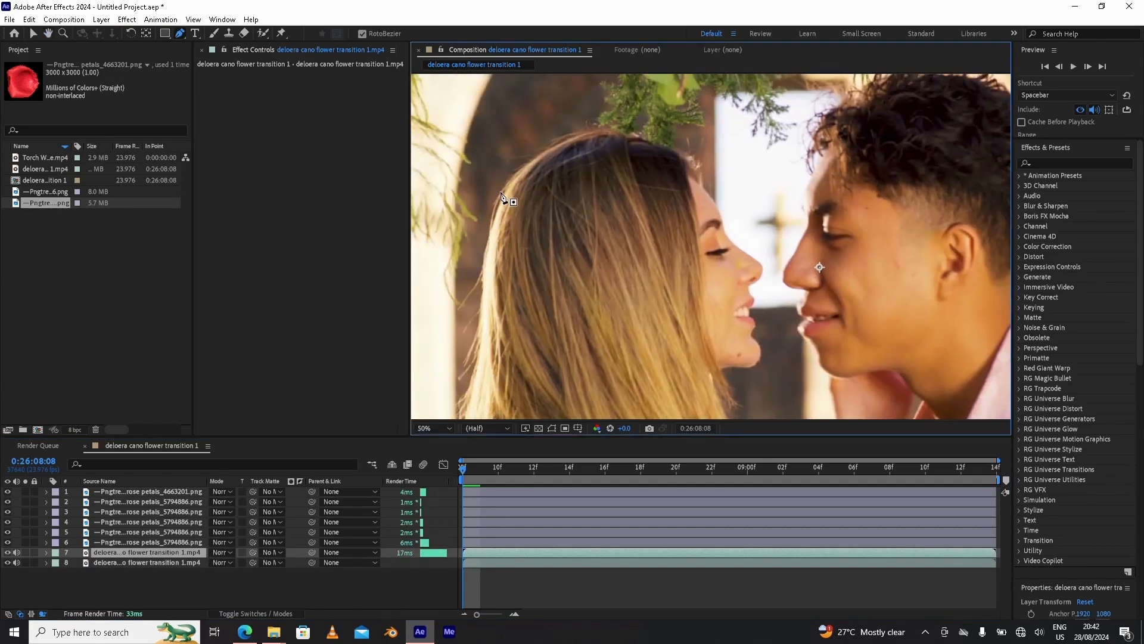
pyautogui.click(501, 192)
pyautogui.click(525, 161)
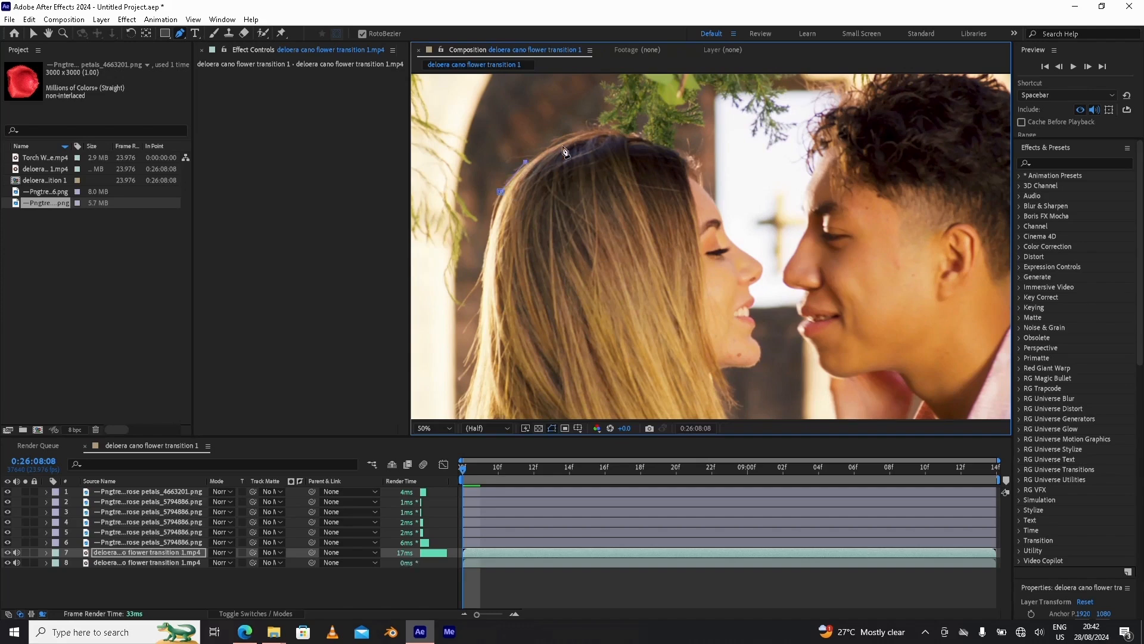
pyautogui.click(574, 136)
pyautogui.click(604, 130)
pyautogui.click(627, 135)
pyautogui.click(643, 140)
pyautogui.click(677, 151)
pyautogui.click(690, 156)
# Continue the mask path down the woman's profile, following her forehead, nose, lips and chin to her neck.
pyautogui.click(702, 177)
pyautogui.click(716, 205)
pyautogui.click(761, 265)
pyautogui.click(747, 289)
pyautogui.click(747, 313)
pyautogui.click(755, 327)
pyautogui.click(750, 338)
pyautogui.click(760, 350)
pyautogui.click(753, 361)
pyautogui.click(718, 365)
pyautogui.moveTo(705, 380); pyautogui.dragTo(659, 319)
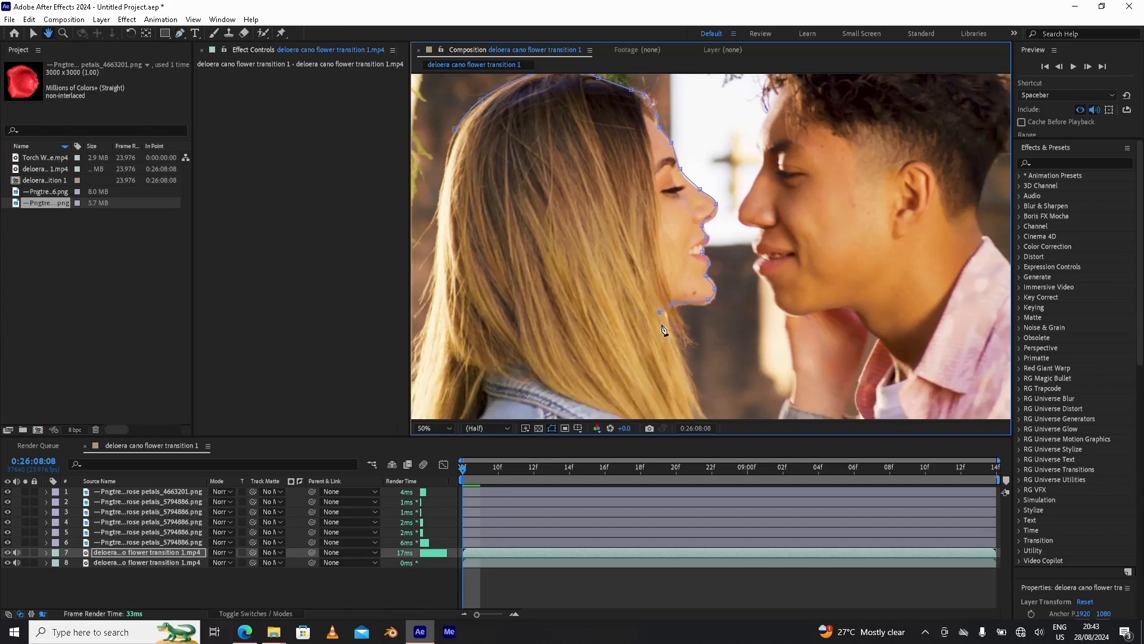
# Carry the mask down the front of her hair, beneath the visible picture and up the back of her hair, closing the path.
pyautogui.click(681, 370)
pyautogui.moveTo(686, 396); pyautogui.dragTo(689, 315)
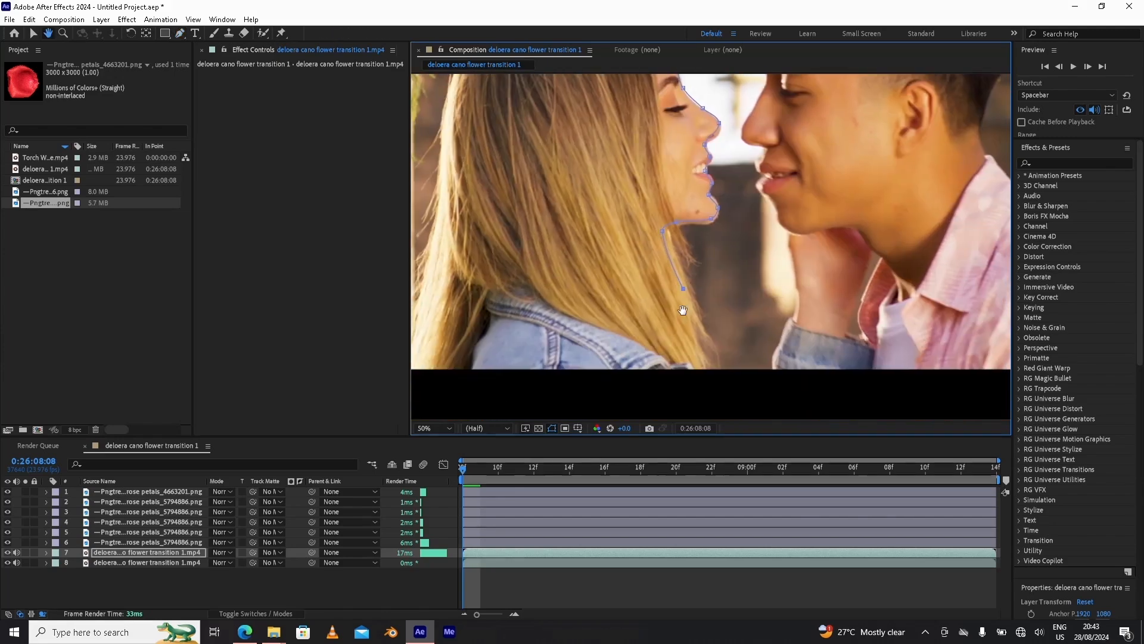
pyautogui.click(690, 340)
pyautogui.press(',')
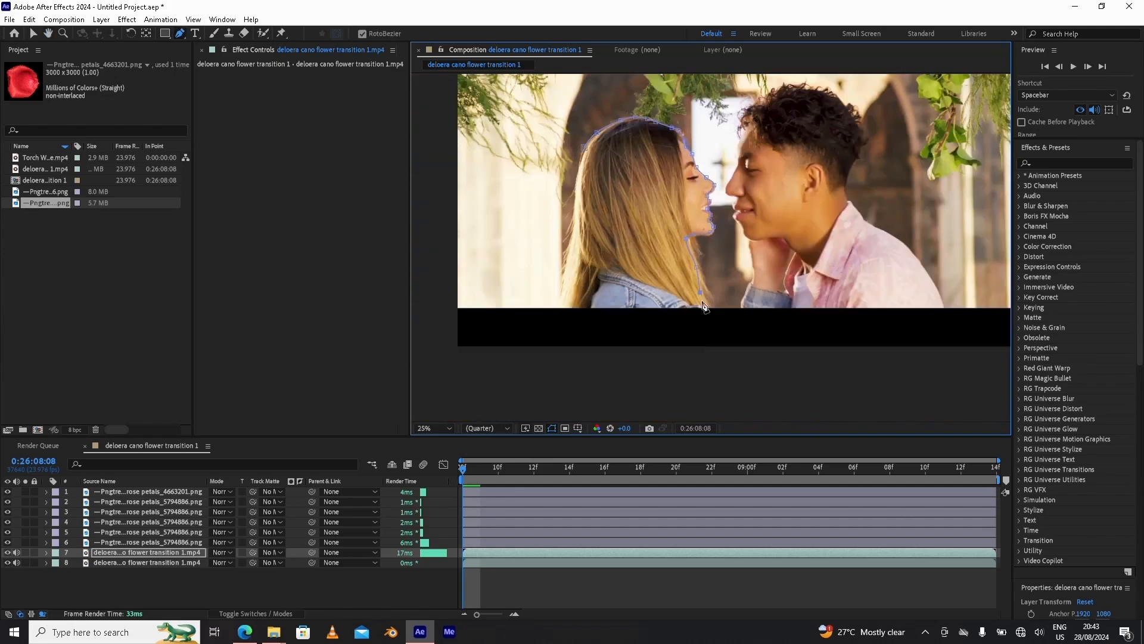
pyautogui.click(707, 314)
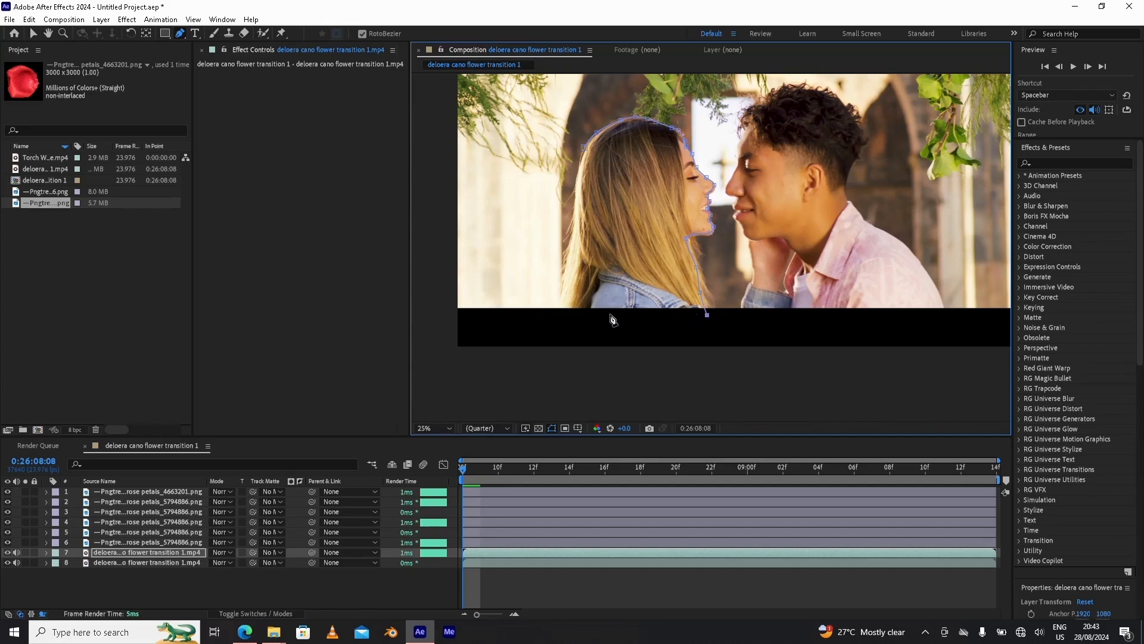
pyautogui.click(559, 317)
pyautogui.click(564, 274)
pyautogui.click(573, 230)
pyautogui.click(577, 188)
pyautogui.click(584, 147)
# Solo the masked footage copy on layer 7 and examine the woman's cutout edges.
pyautogui.moveTo(652, 171); pyautogui.dragTo(641, 208)
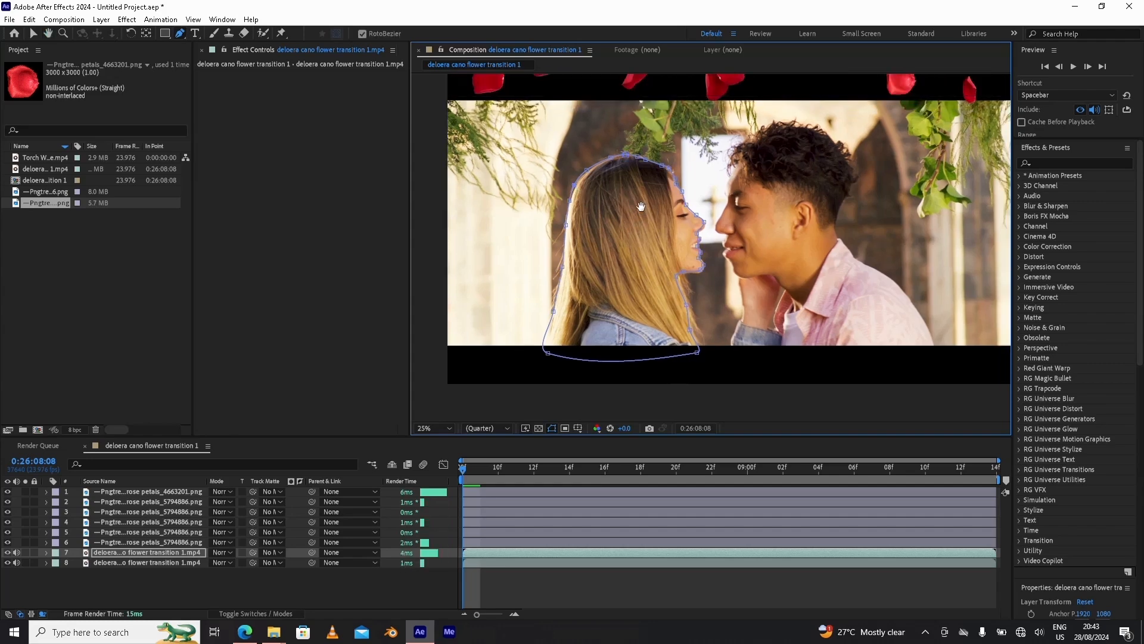
pyautogui.scroll(1, 641, 208)
pyautogui.moveTo(609, 285); pyautogui.dragTo(633, 296)
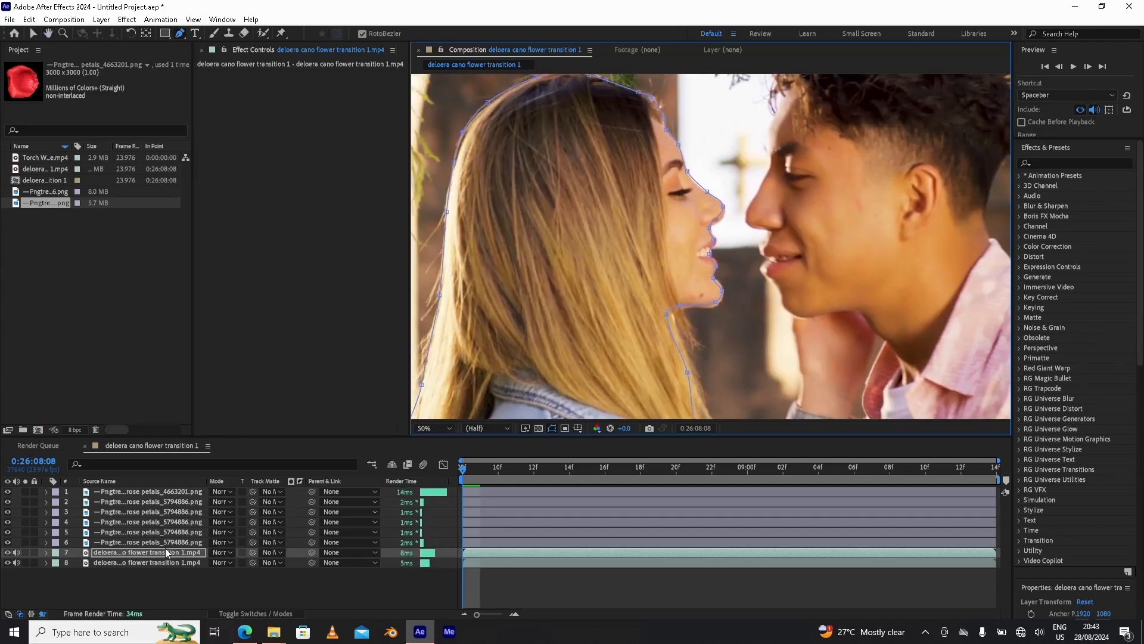
pyautogui.click(26, 553)
pyautogui.click(26, 553)
pyautogui.moveTo(651, 215); pyautogui.dragTo(673, 245)
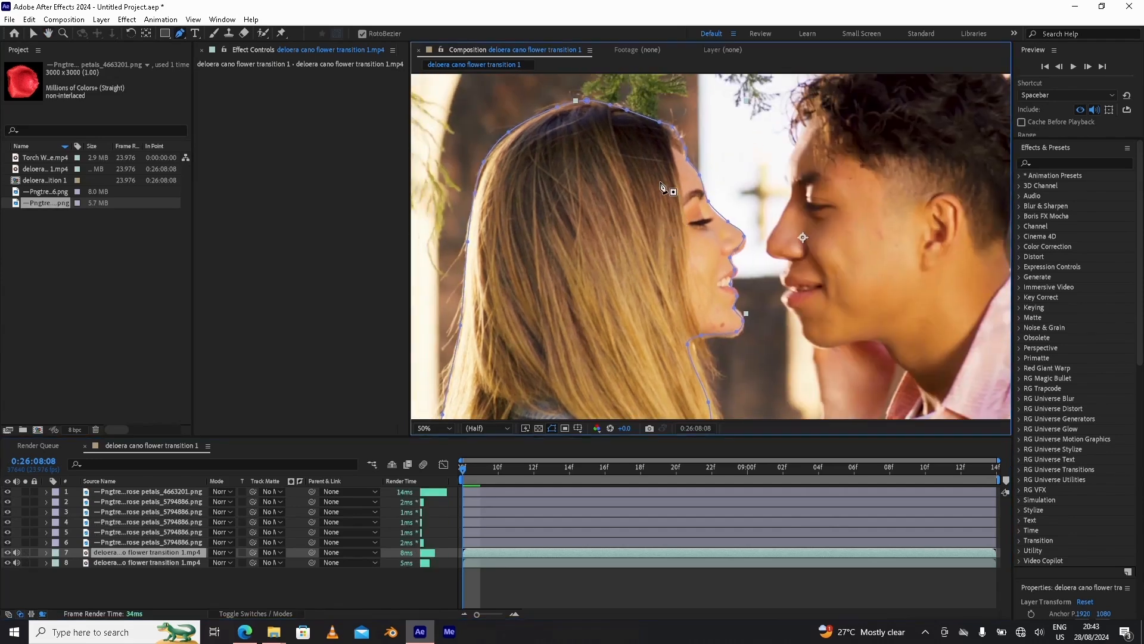
pyautogui.click(26, 552)
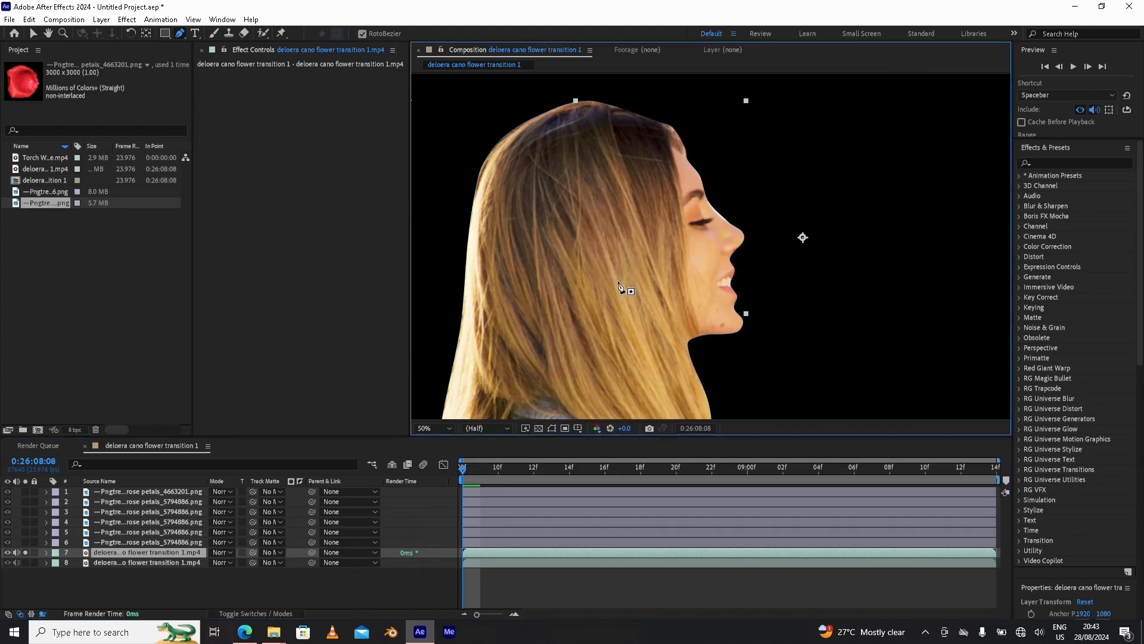
# Feather Mask 1 on the duplicated footage layer, trying 10 pixels and settling on 30 pixels.
pyautogui.click(45, 552)
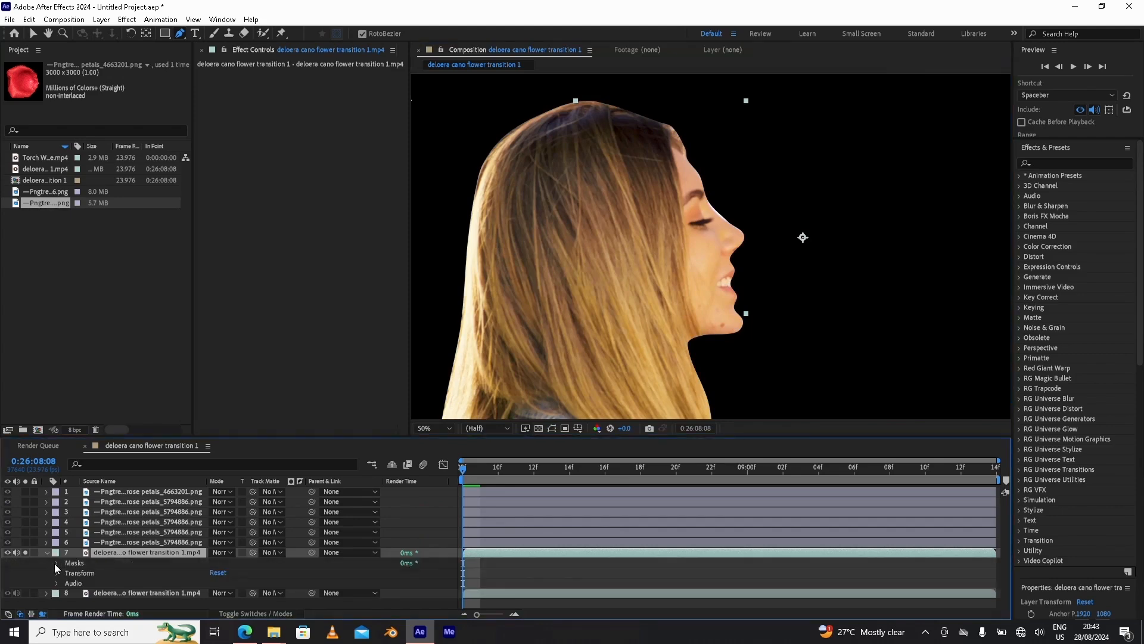
pyautogui.click(56, 562)
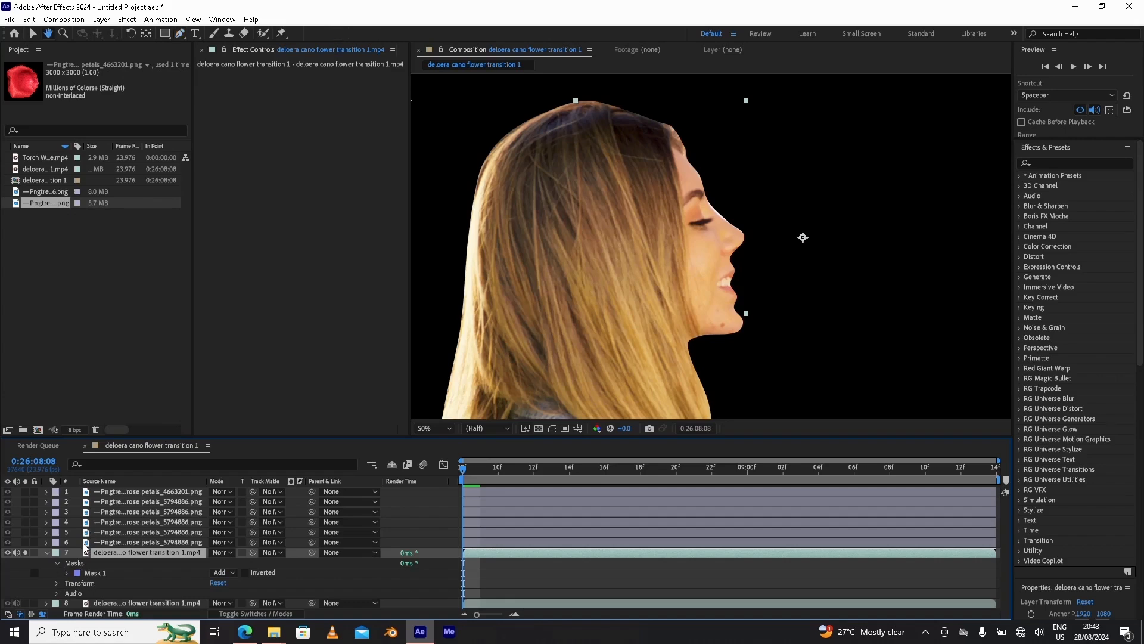
pyautogui.click(67, 573)
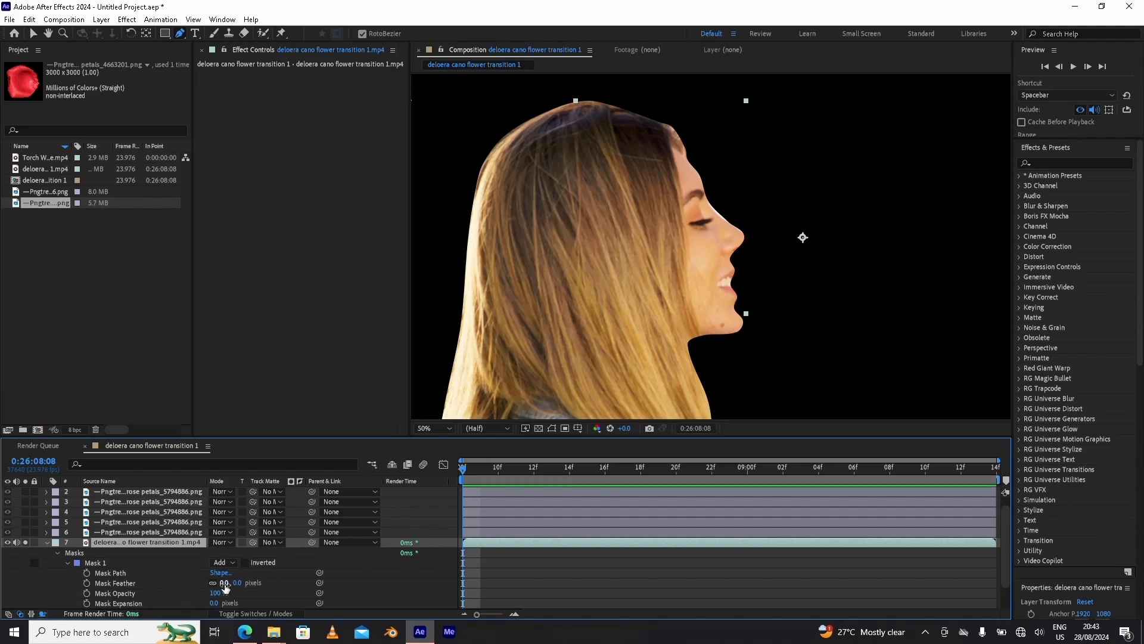
pyautogui.click(224, 584)
pyautogui.write('10')
pyautogui.press('Return')
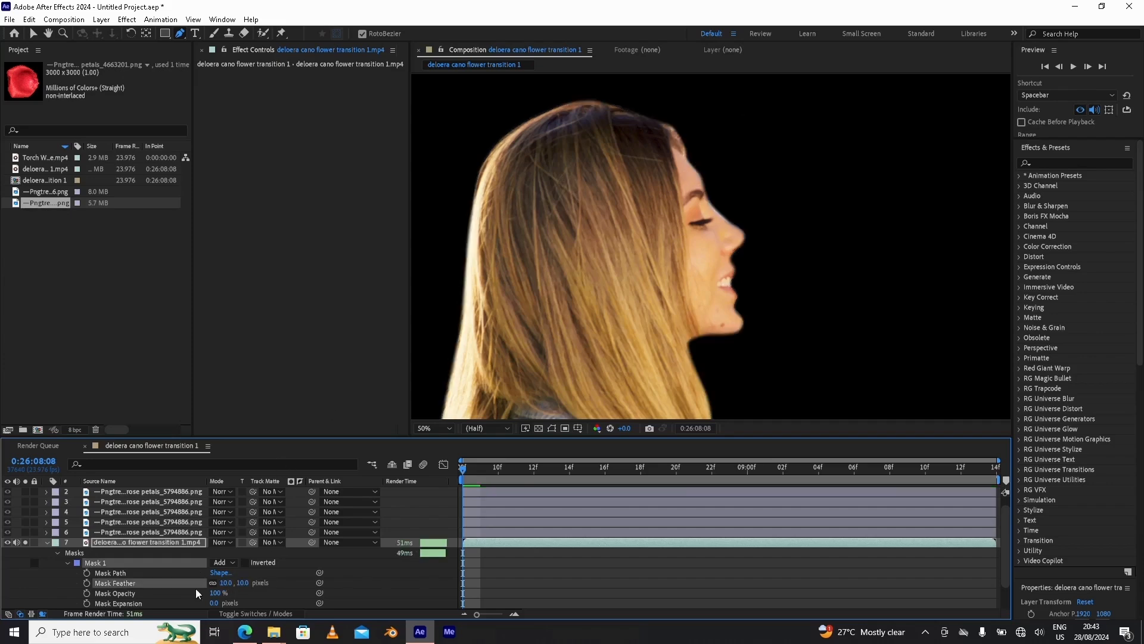
pyautogui.click(225, 583)
pyautogui.write('10')
pyautogui.press('Return')
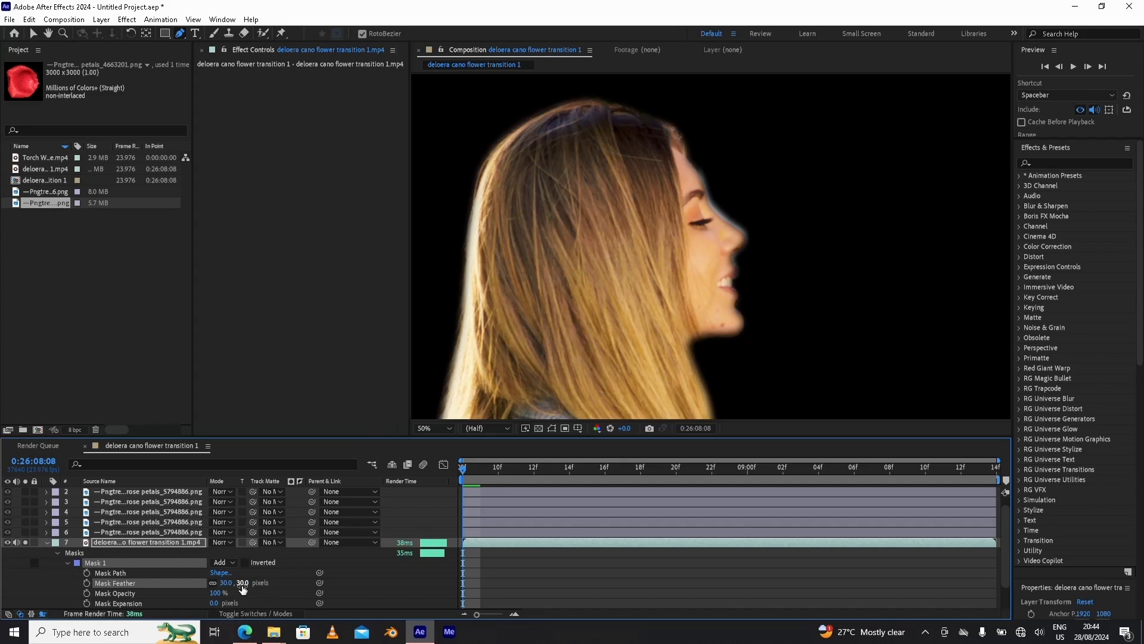
# Collapse the masked layer's properties, turn off its solo and switch to the Selection tool.
pyautogui.click(59, 553)
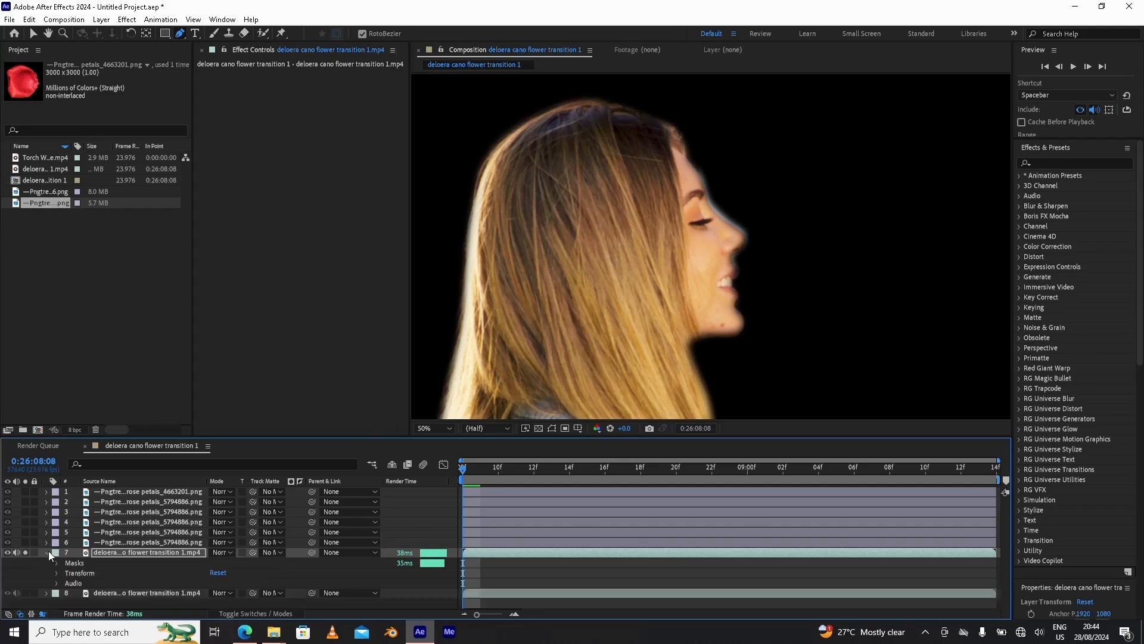
pyautogui.click(46, 552)
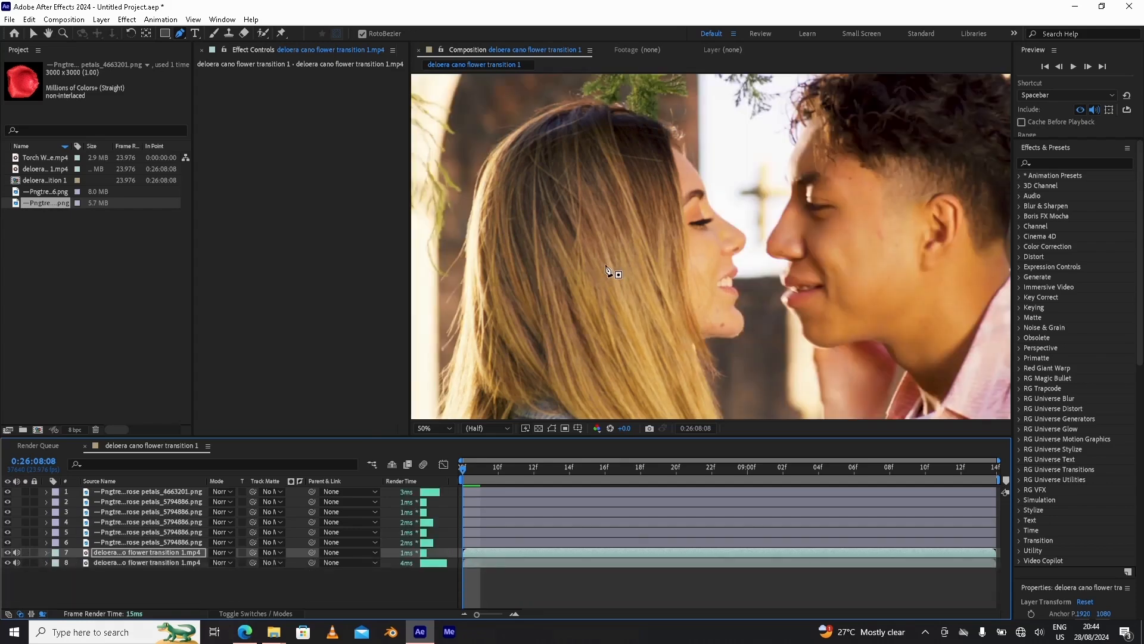
pyautogui.click(32, 33)
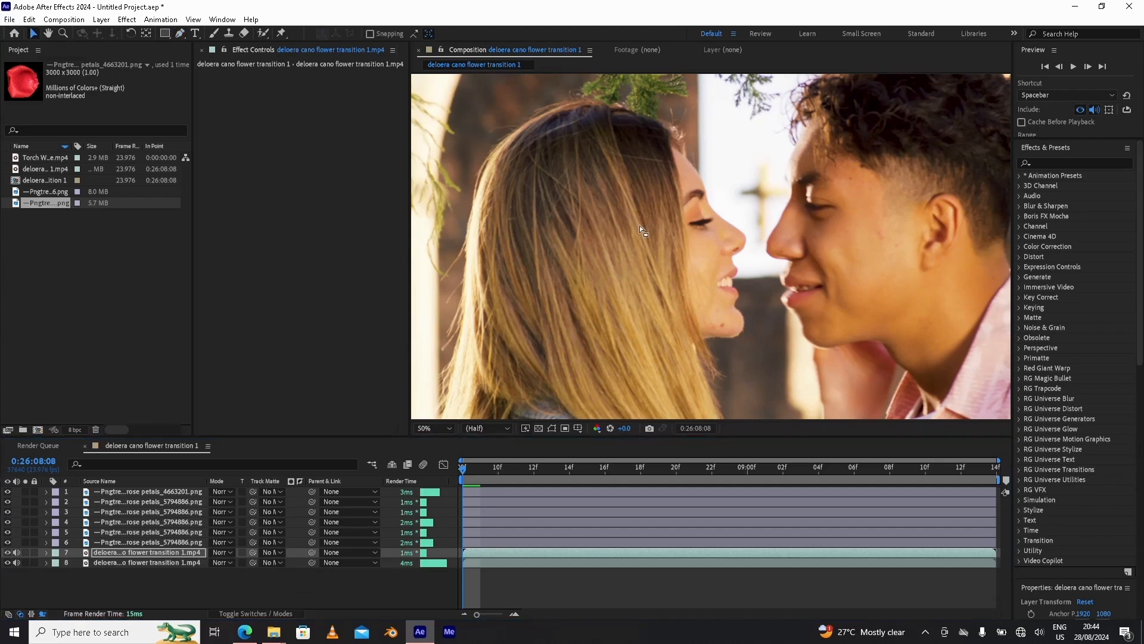
# Lower the slanted petal to just above the woman's head and place its layer between the masked footage copy and the original footage.
pyautogui.click(156, 552)
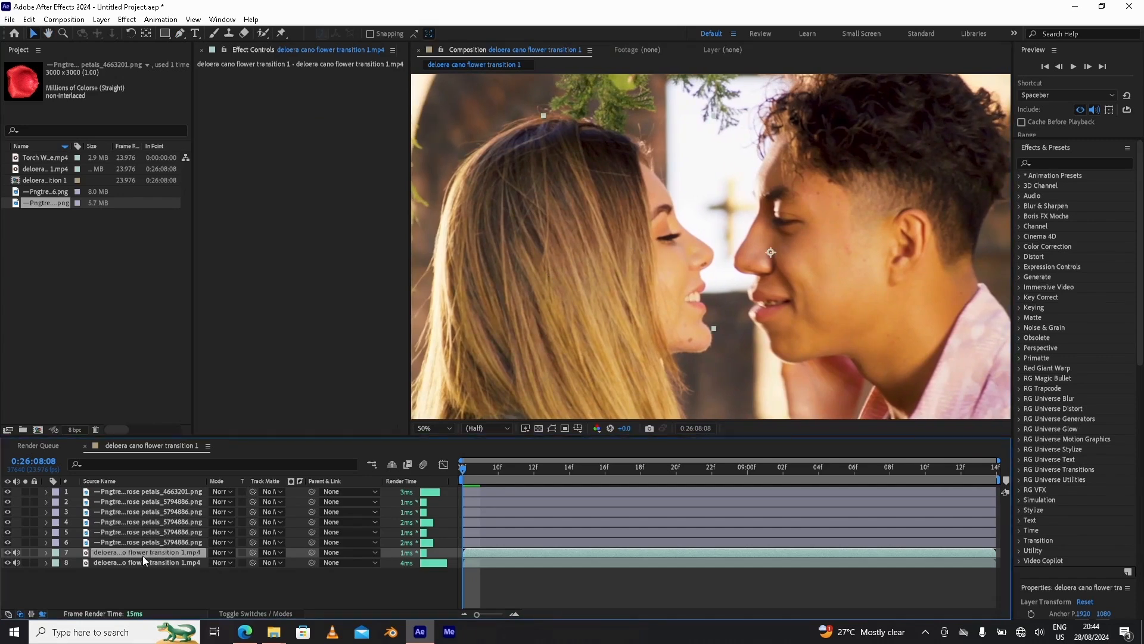
pyautogui.moveTo(142, 556)
pyautogui.mouseDown()
pyautogui.moveTo(166, 502)
pyautogui.moveTo(170, 531)
pyautogui.moveTo(152, 556)
pyautogui.mouseUp()
pyautogui.moveTo(631, 238); pyautogui.dragTo(690, 272)
pyautogui.scroll(-2, 664, 235)
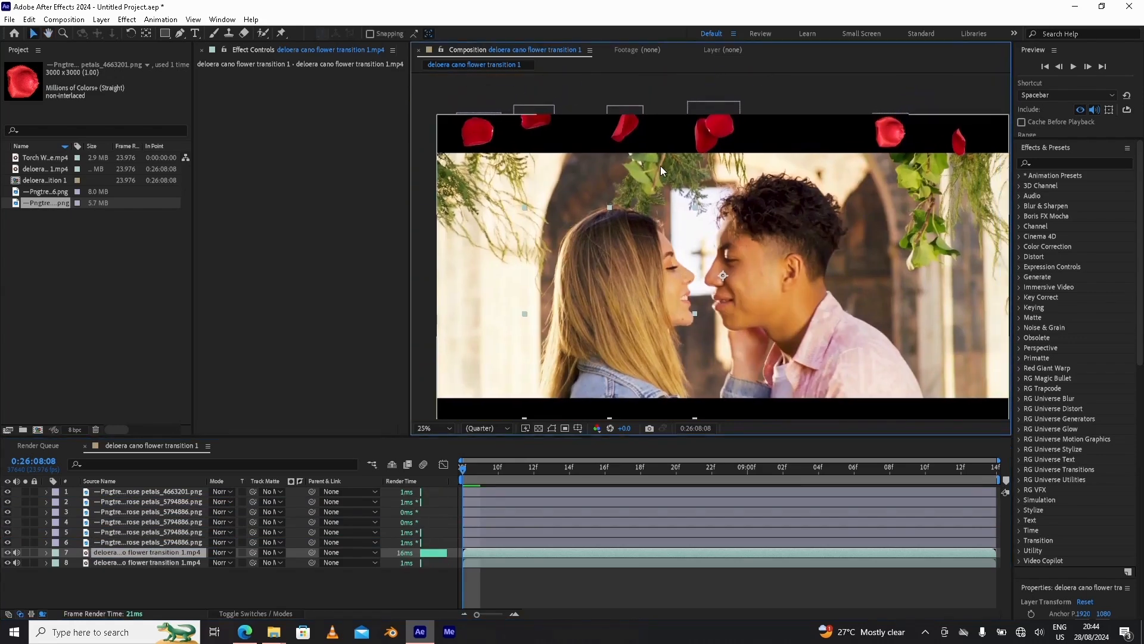
pyautogui.click(626, 131)
pyautogui.moveTo(626, 130); pyautogui.dragTo(626, 171)
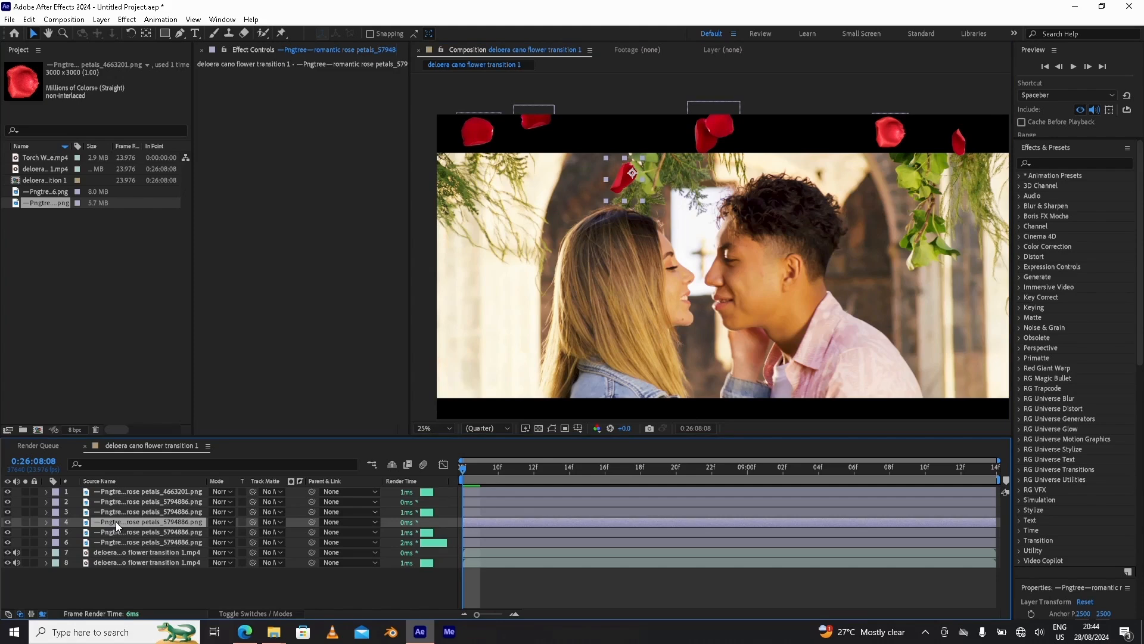
pyautogui.moveTo(115, 521); pyautogui.dragTo(113, 555)
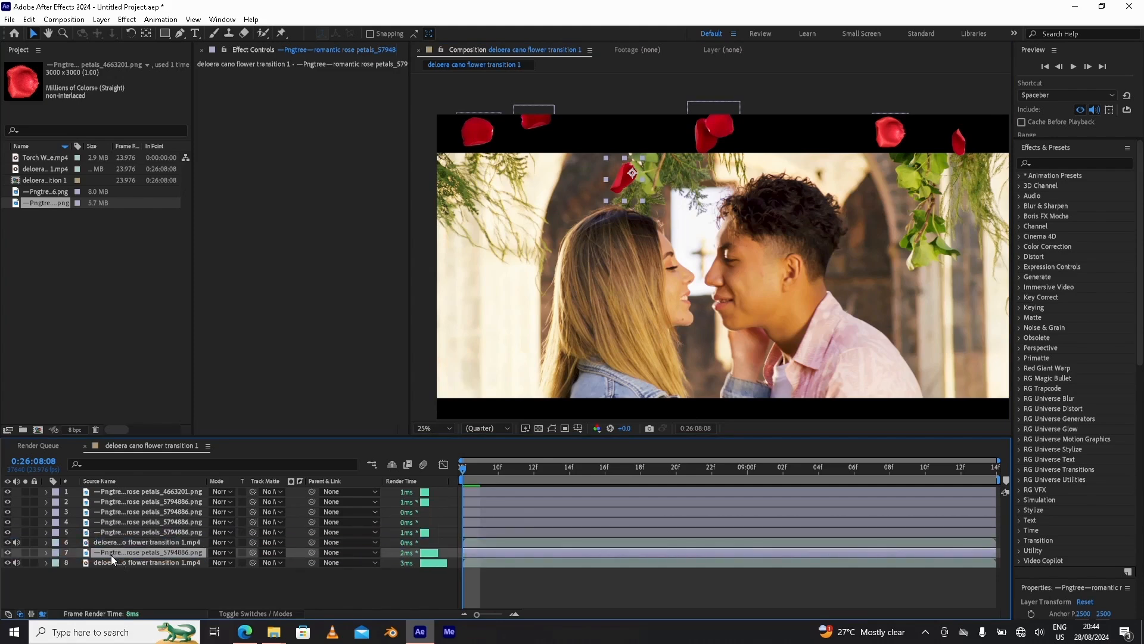
# Rename the masked footage layer to "girl mask".
pyautogui.click(110, 542)
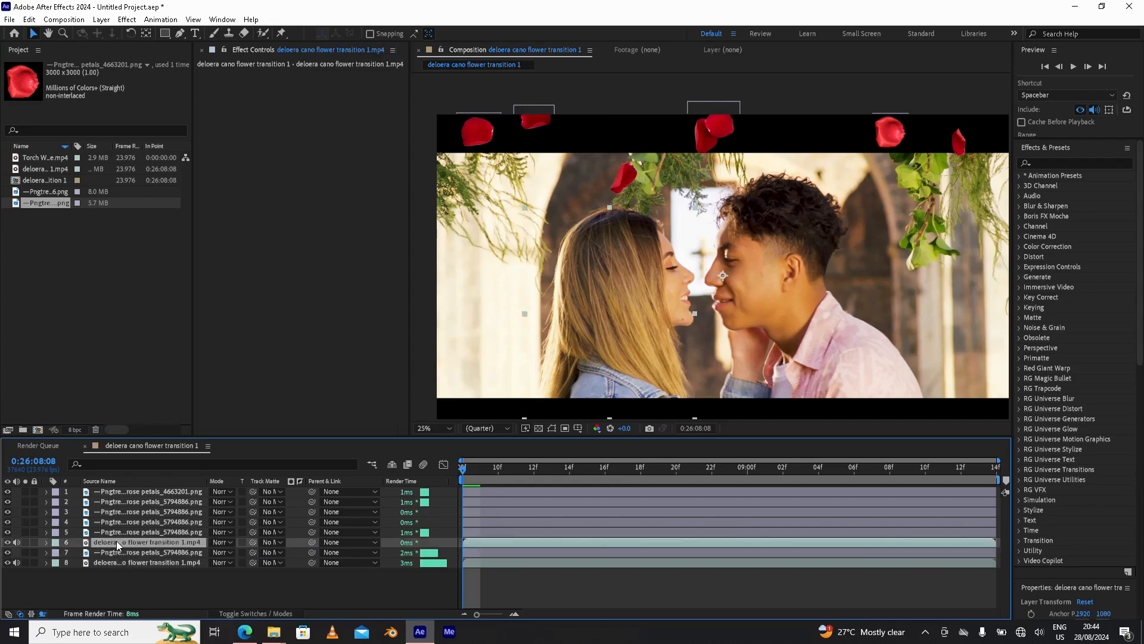
pyautogui.rightClick(116, 542)
pyautogui.click(157, 506)
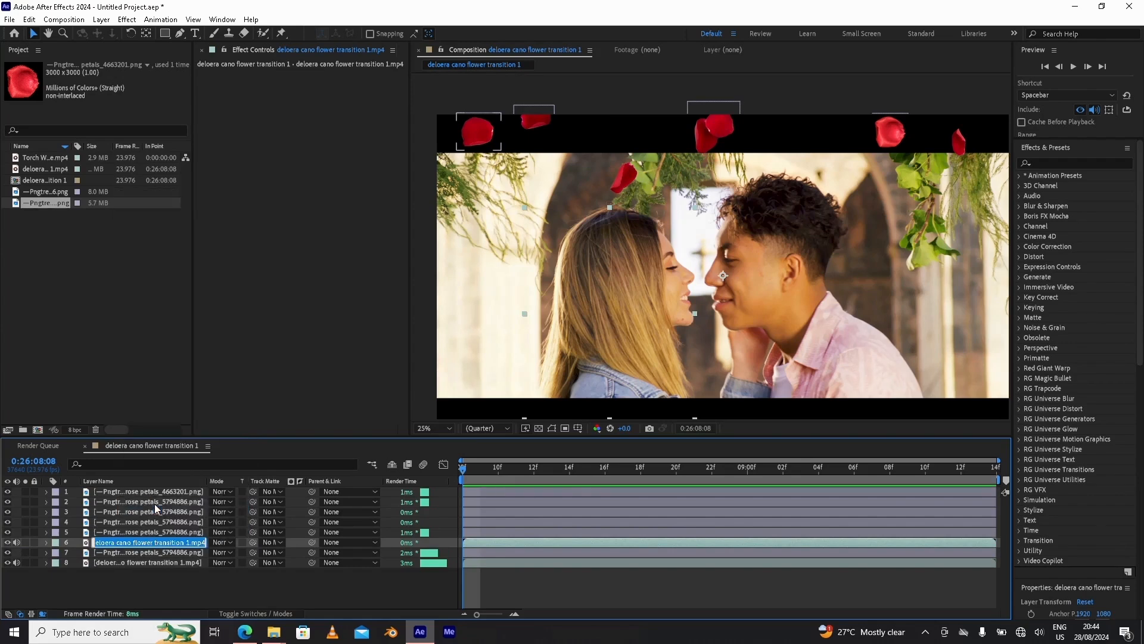
pyautogui.write('gir')
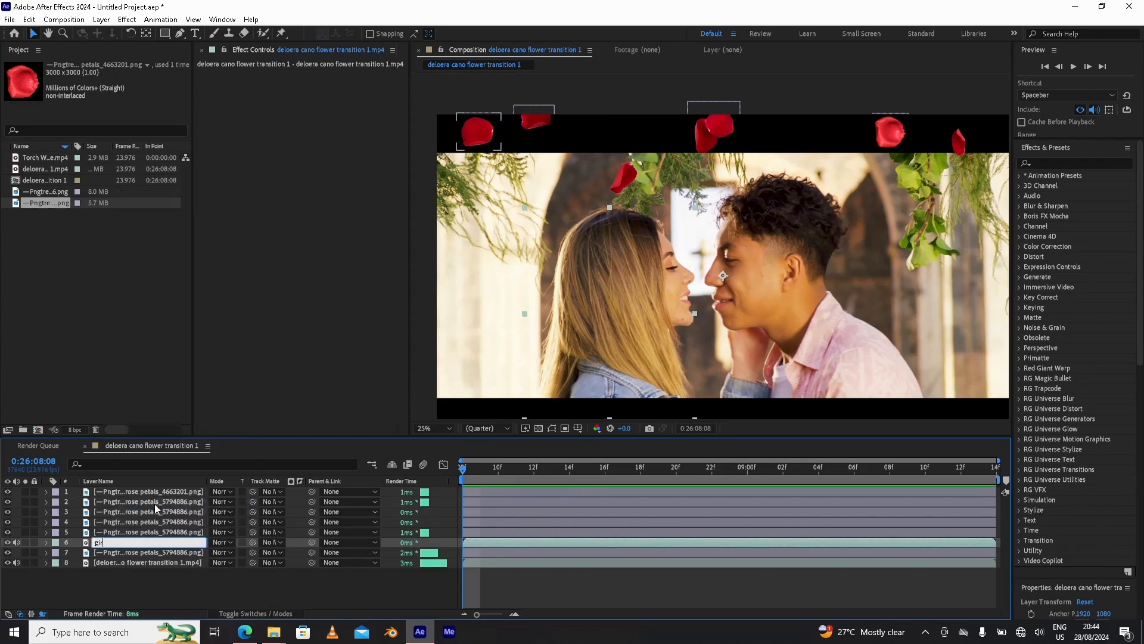
pyautogui.write('l mask')
pyautogui.press('Return')
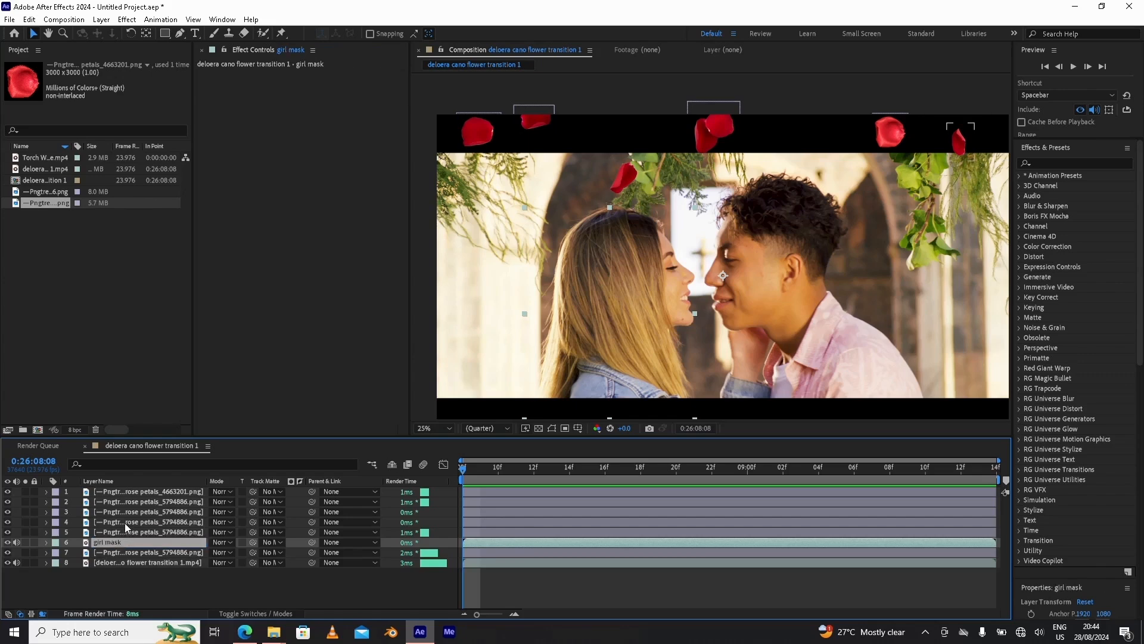
# Reveal the transform properties of the far-left rose petal on layer 2 and shift its position to 385, 329.
pyautogui.click(103, 551)
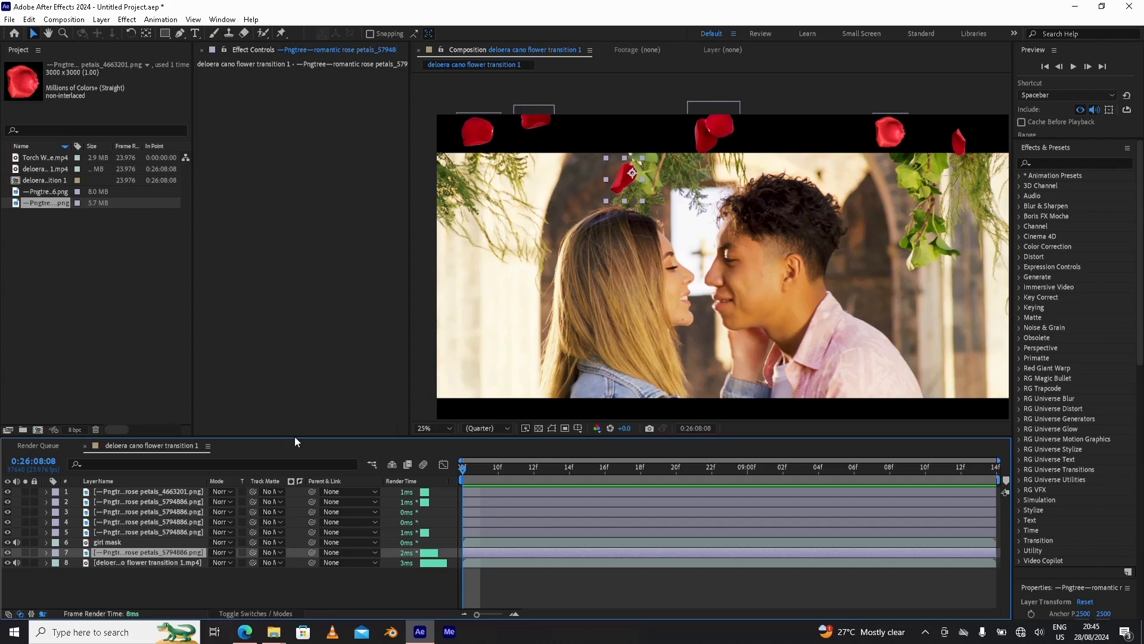
pyautogui.click(131, 491)
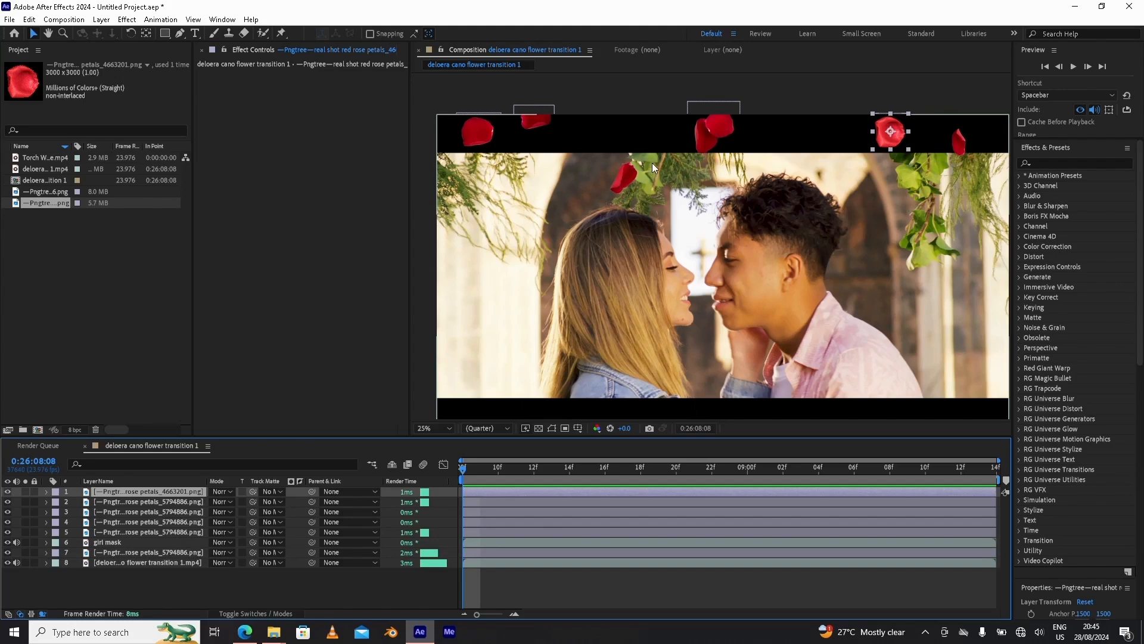
pyautogui.moveTo(548, 145)
pyautogui.mouseDown()
pyautogui.moveTo(546, 173)
pyautogui.moveTo(561, 154)
pyautogui.mouseUp()
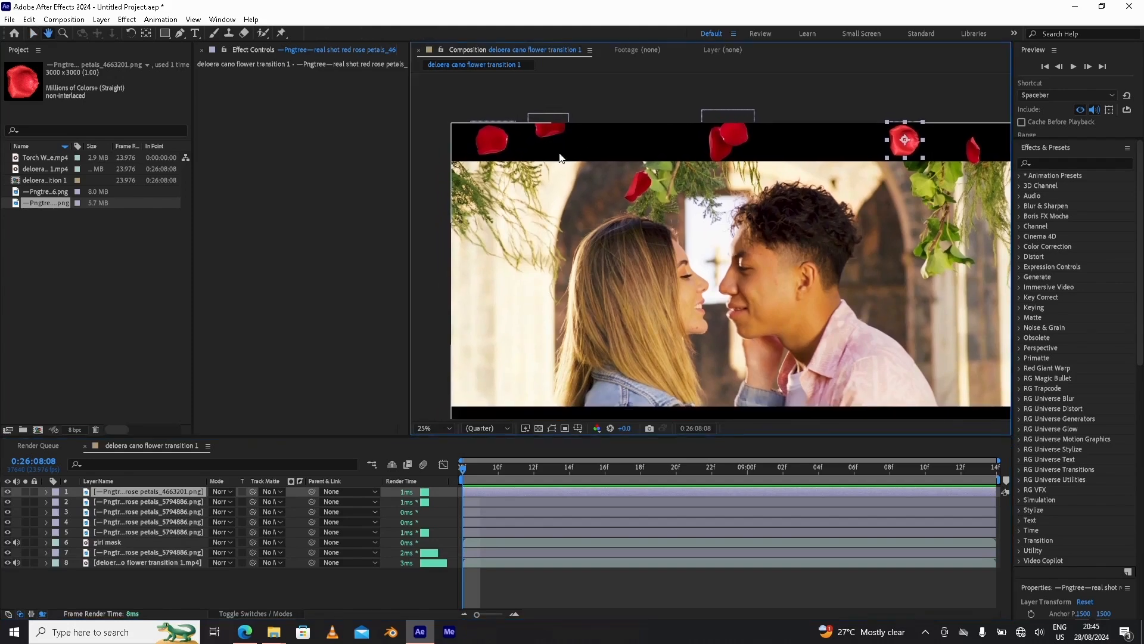
pyautogui.click(494, 137)
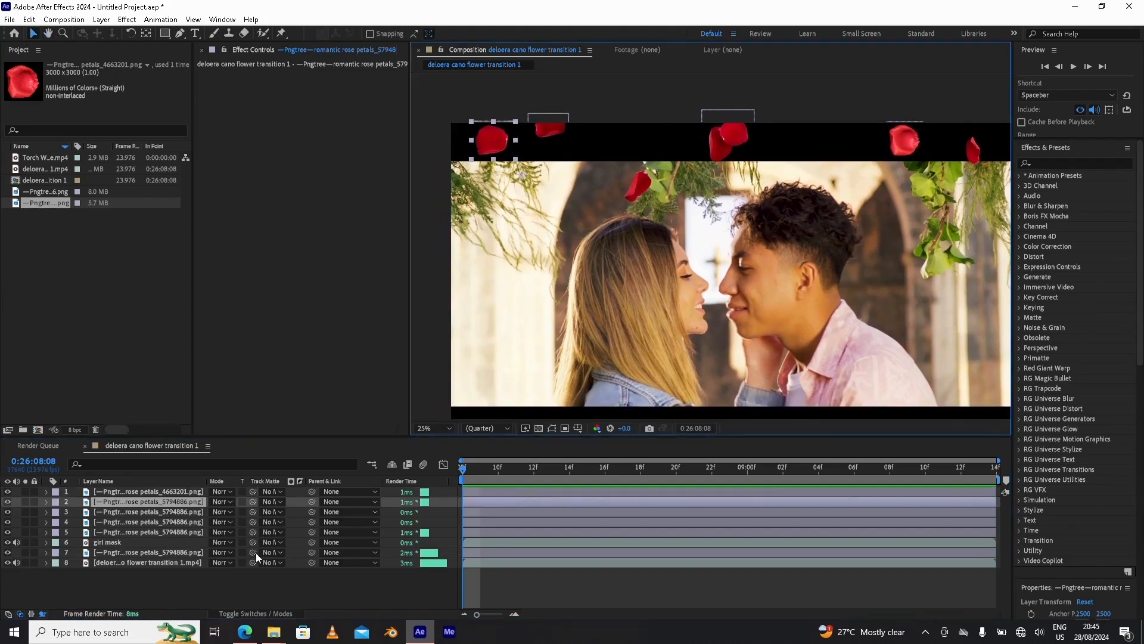
pyautogui.click(46, 502)
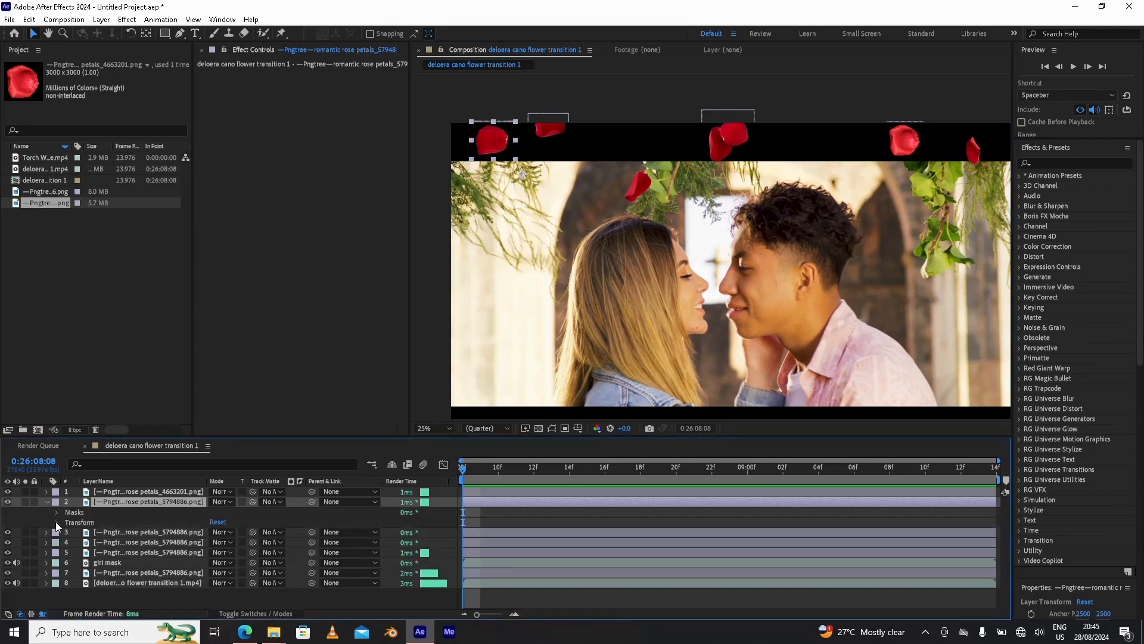
pyautogui.click(56, 521)
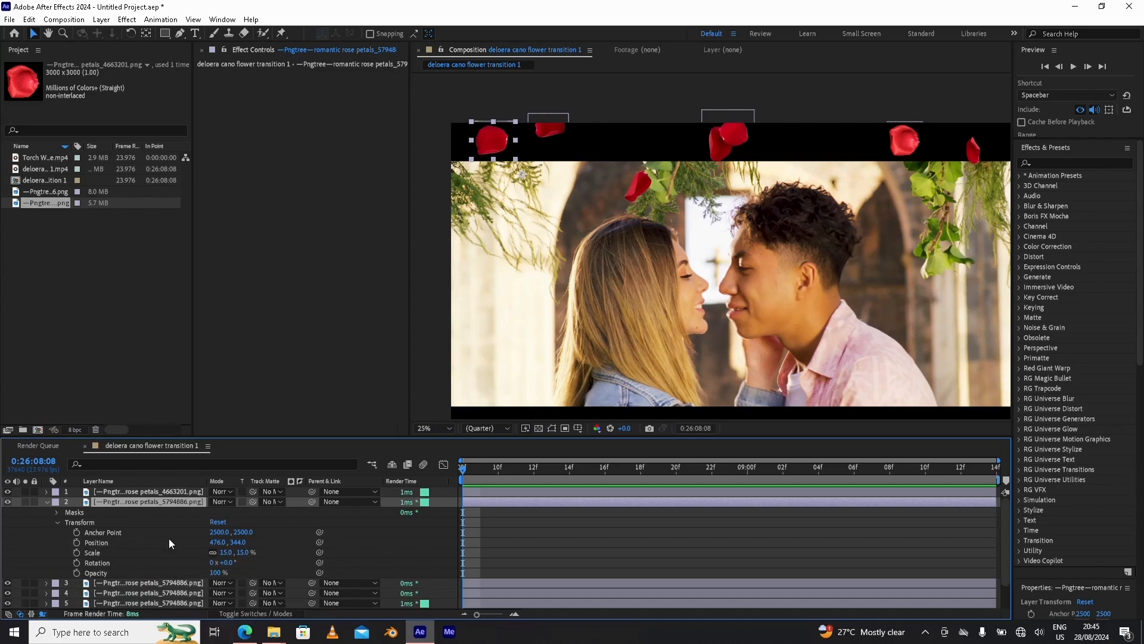
pyautogui.moveTo(219, 542)
pyautogui.mouseDown()
pyautogui.moveTo(222, 515)
pyautogui.moveTo(292, 552)
pyautogui.moveTo(214, 553)
pyautogui.mouseUp()
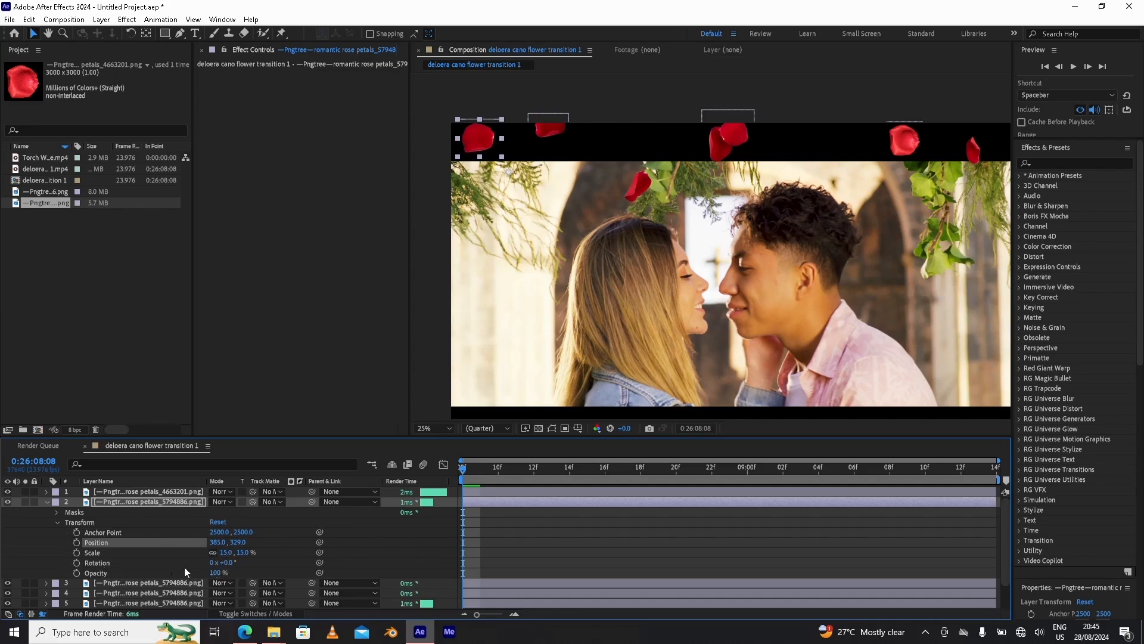
pyautogui.moveTo(231, 566); pyautogui.dragTo(230, 562)
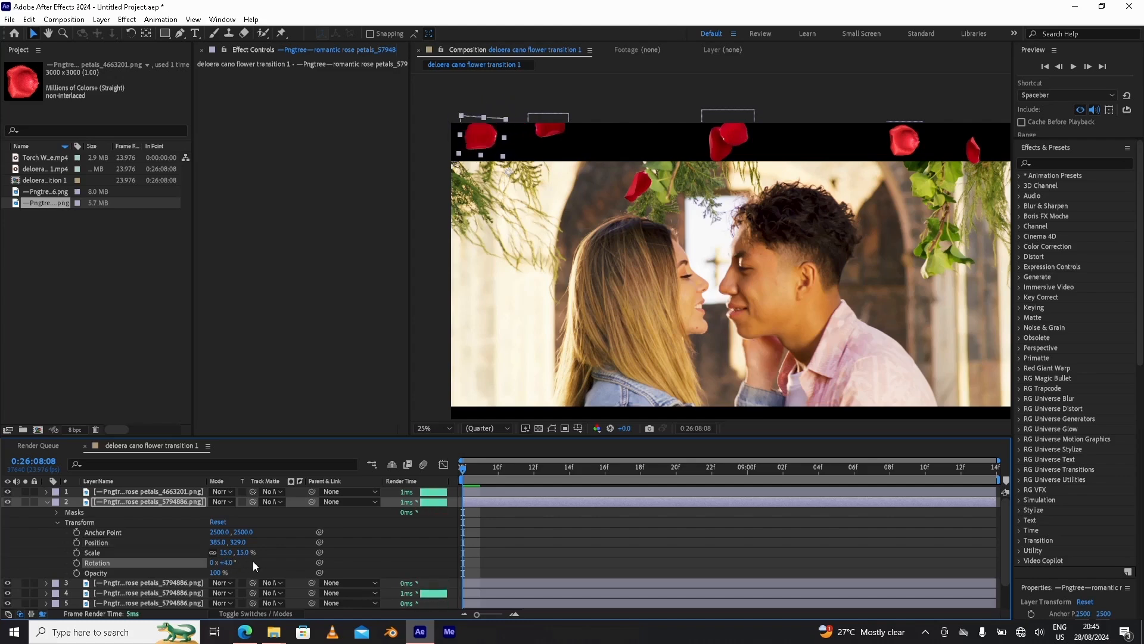
pyautogui.hotkey('ctrl', 'z')
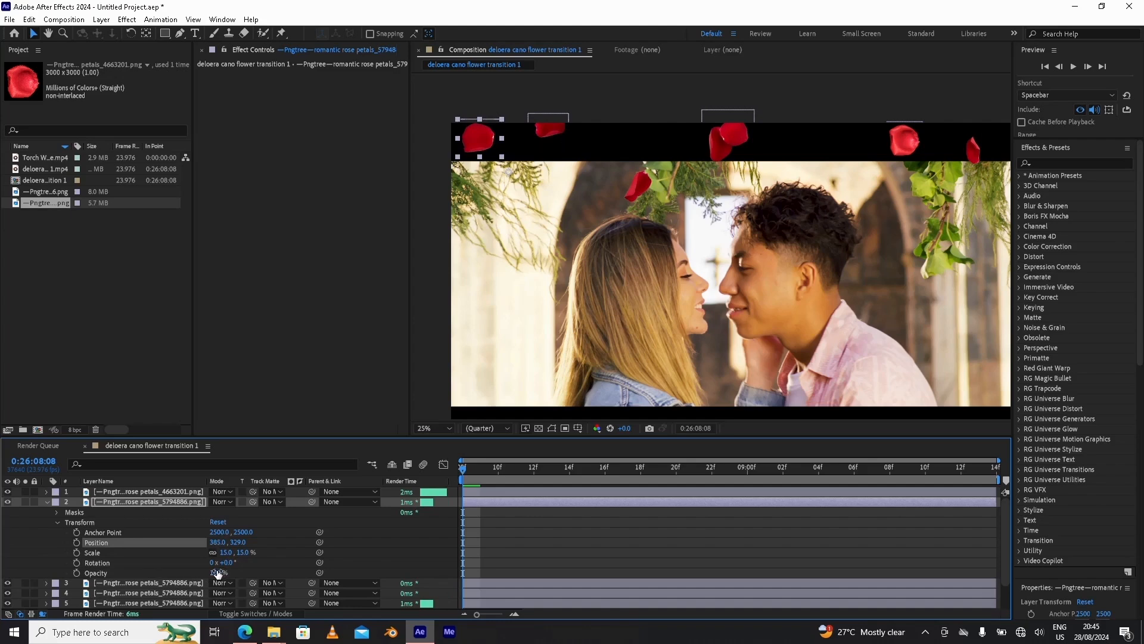
pyautogui.moveTo(215, 572); pyautogui.dragTo(249, 568)
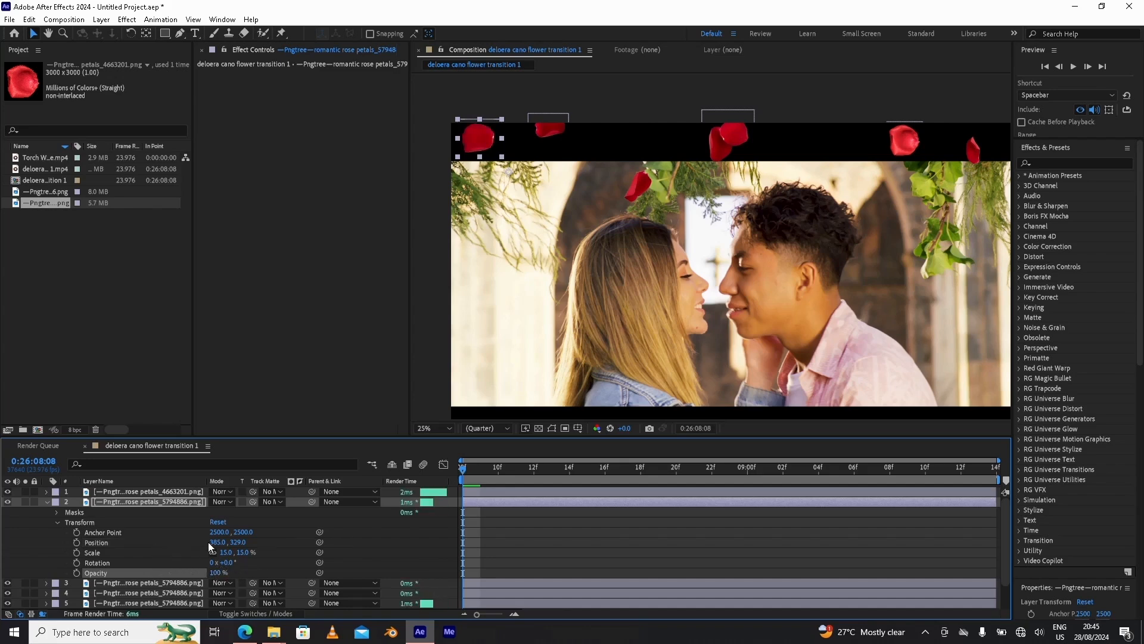
# Start Position and Rotation keyframes for the far-left petal at 0:26:08:08.
pyautogui.click(77, 542)
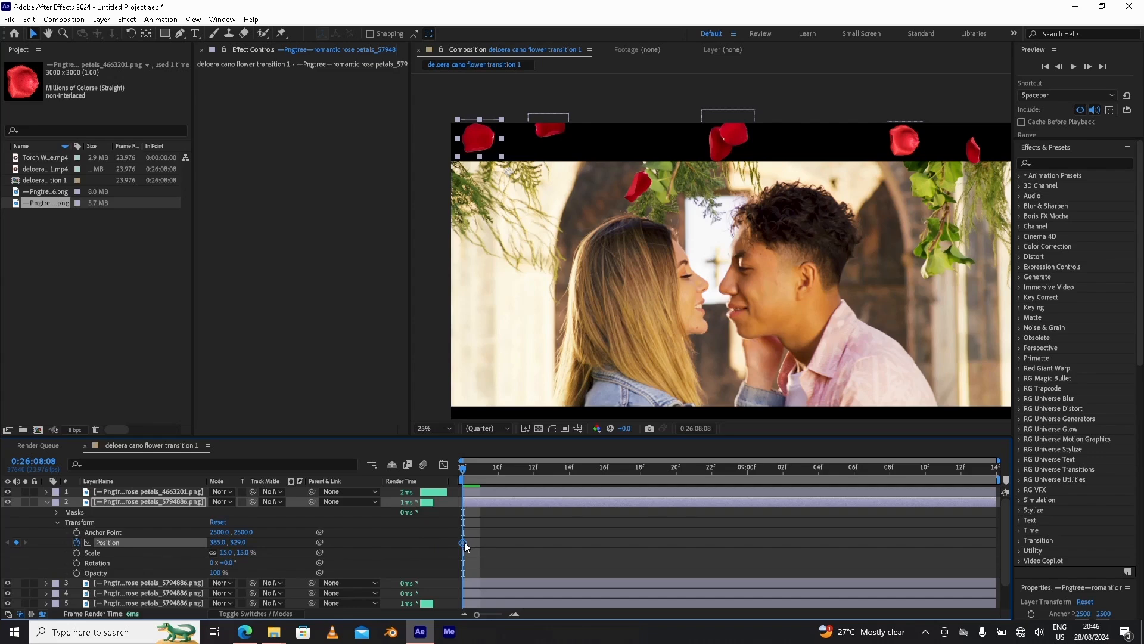
pyautogui.moveTo(465, 543)
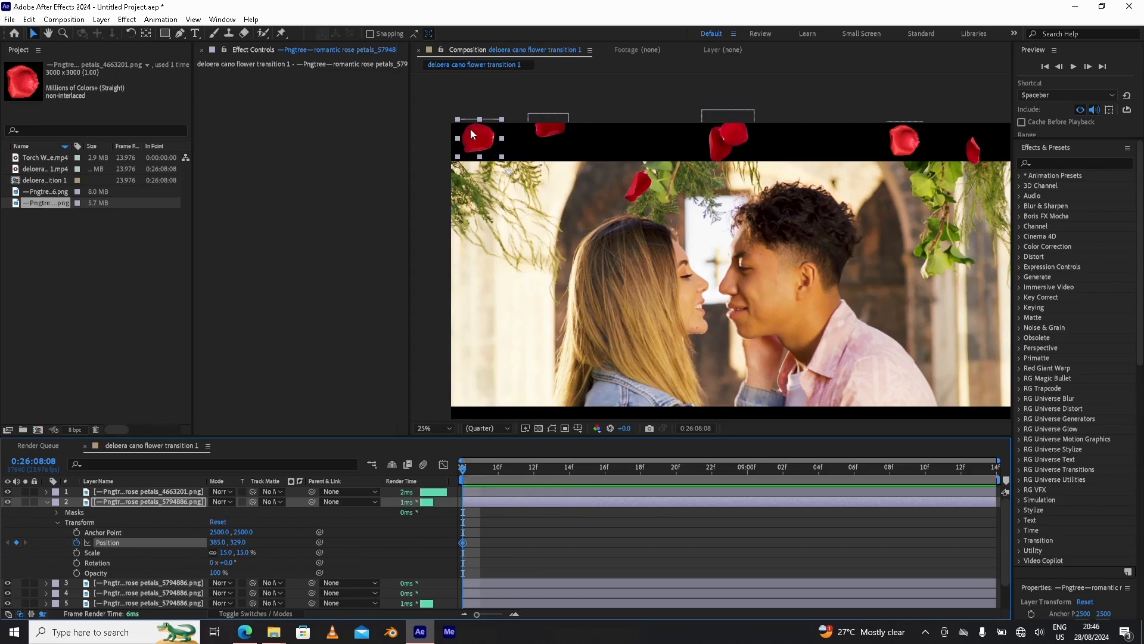
pyautogui.click(77, 563)
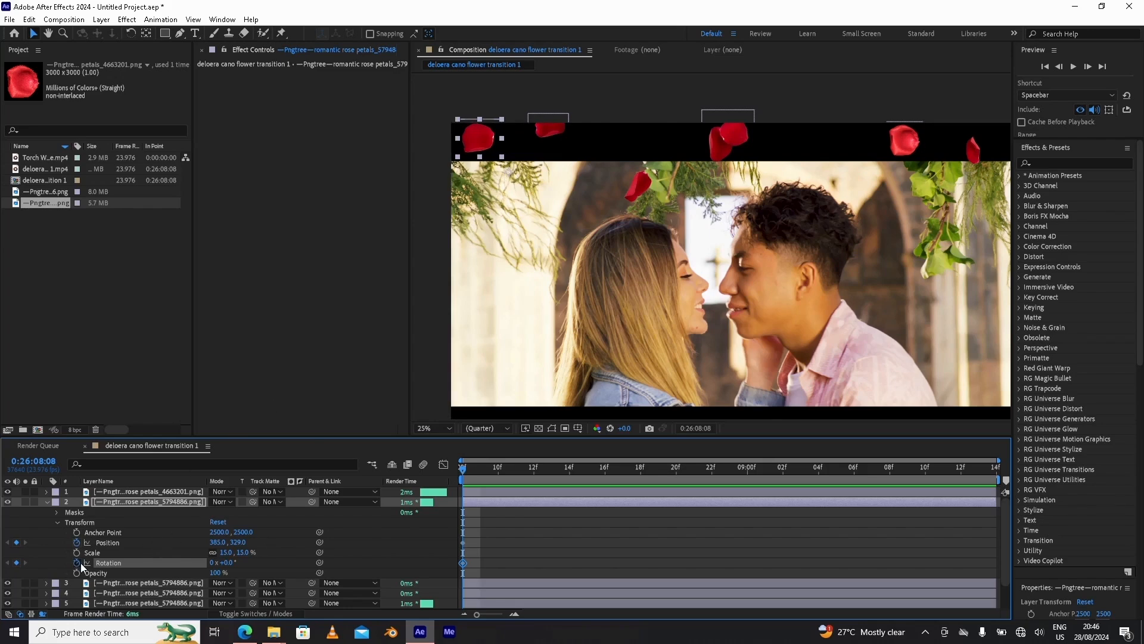
# Try rotating the far-left petal to 20 degrees and return its rotation to 0 degrees.
pyautogui.moveTo(230, 565)
pyautogui.mouseDown()
pyautogui.moveTo(279, 562)
pyautogui.moveTo(226, 552)
pyautogui.mouseUp()
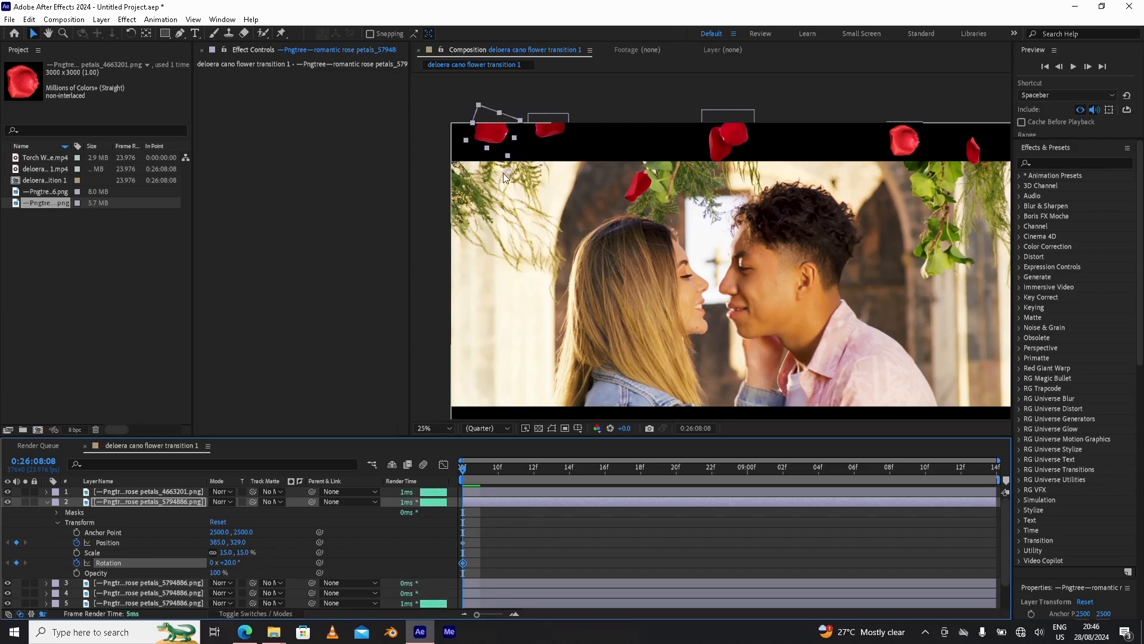
pyautogui.click(228, 563)
pyautogui.write('0')
pyautogui.press('Return')
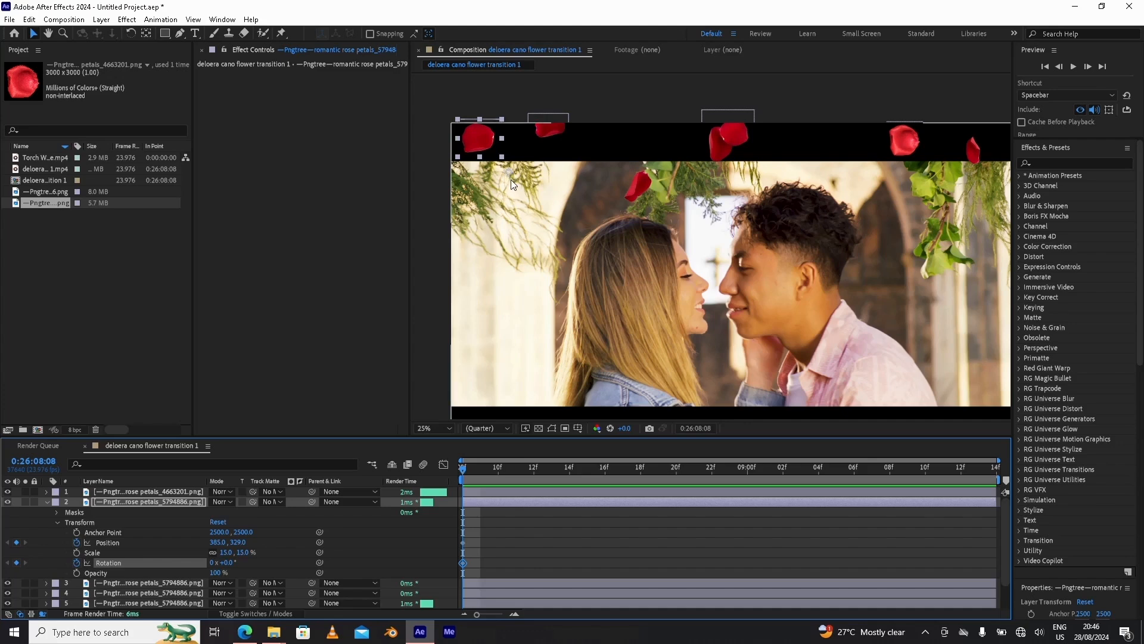
# Move the anchor points of the two leftmost petals onto the petal centers with the Pan Behind tool.
pyautogui.press('y')
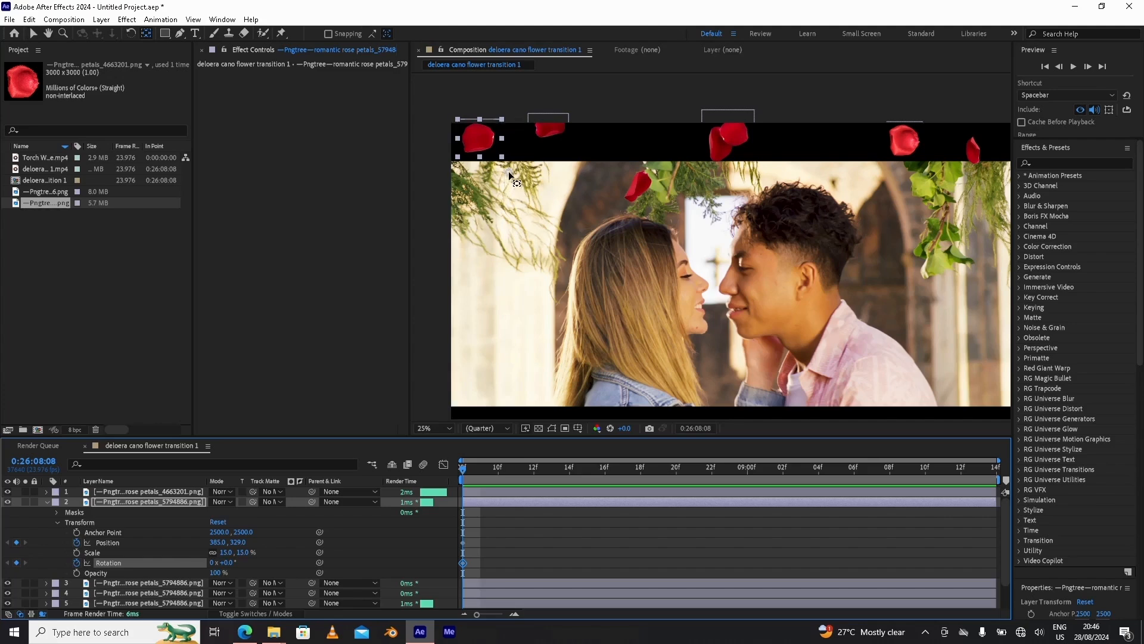
pyautogui.moveTo(509, 171); pyautogui.dragTo(478, 140)
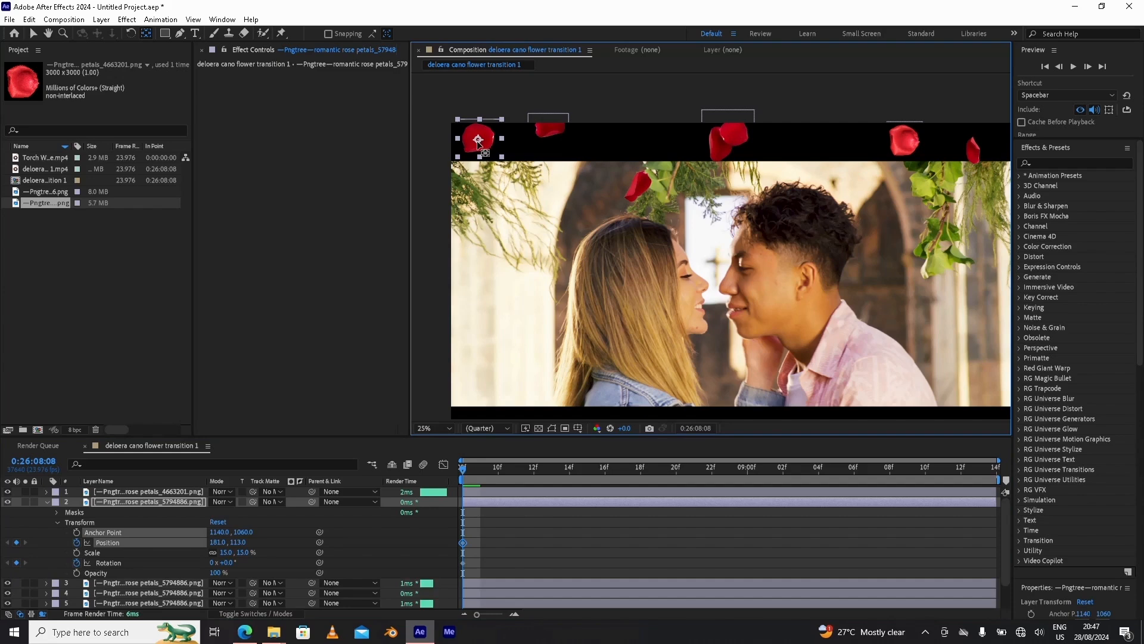
pyautogui.click(551, 122)
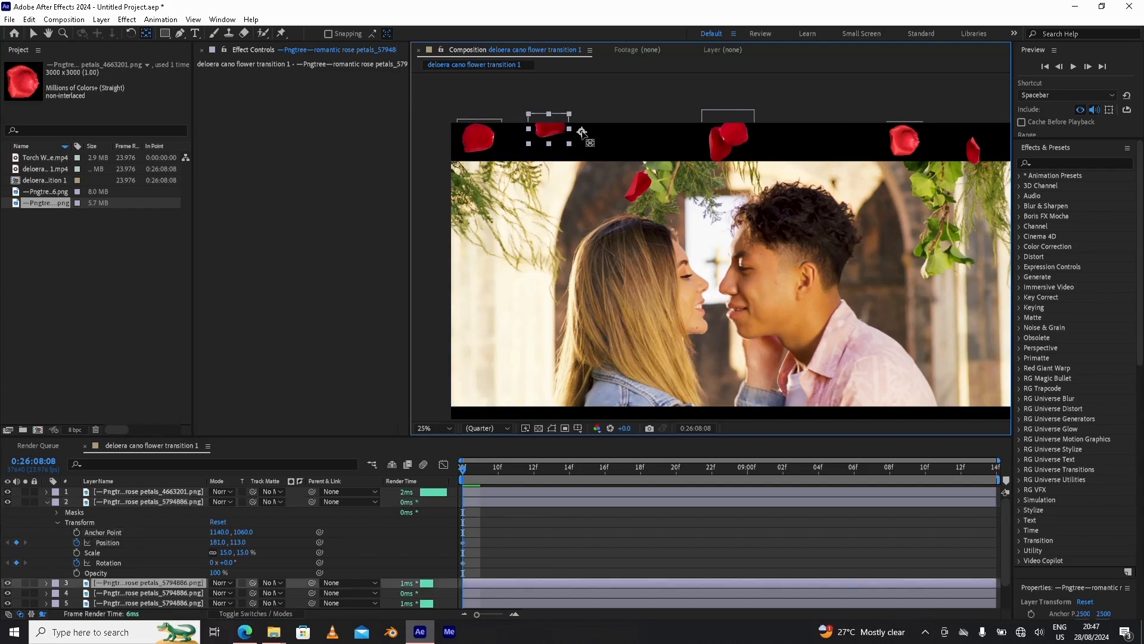
pyautogui.moveTo(582, 132); pyautogui.dragTo(550, 129)
# Center the anchor points on the petal above the woman's head, the overlapping petal pair and the slim far-right petal.
pyautogui.click(637, 191)
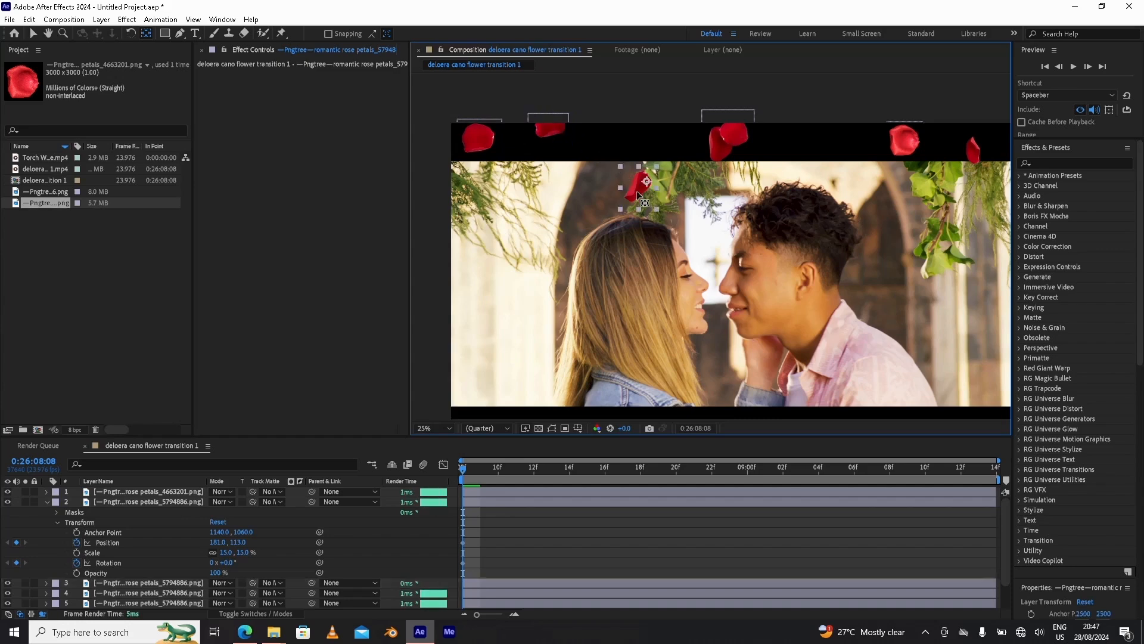
pyautogui.moveTo(646, 179); pyautogui.dragTo(639, 187)
pyautogui.click(727, 134)
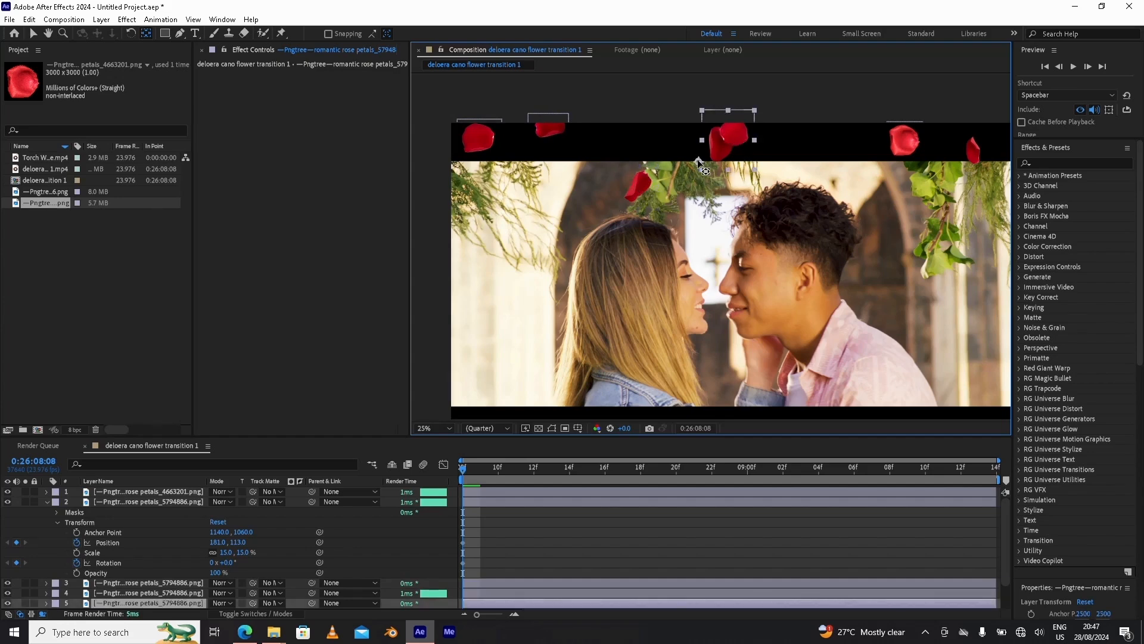
pyautogui.moveTo(699, 161); pyautogui.dragTo(726, 141)
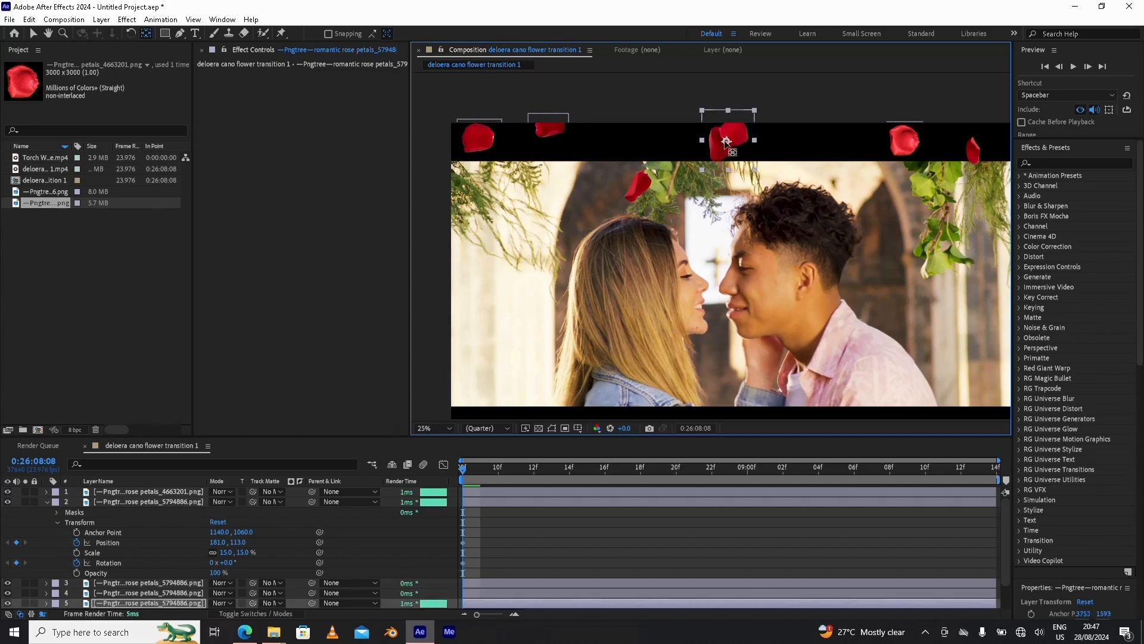
pyautogui.click(906, 142)
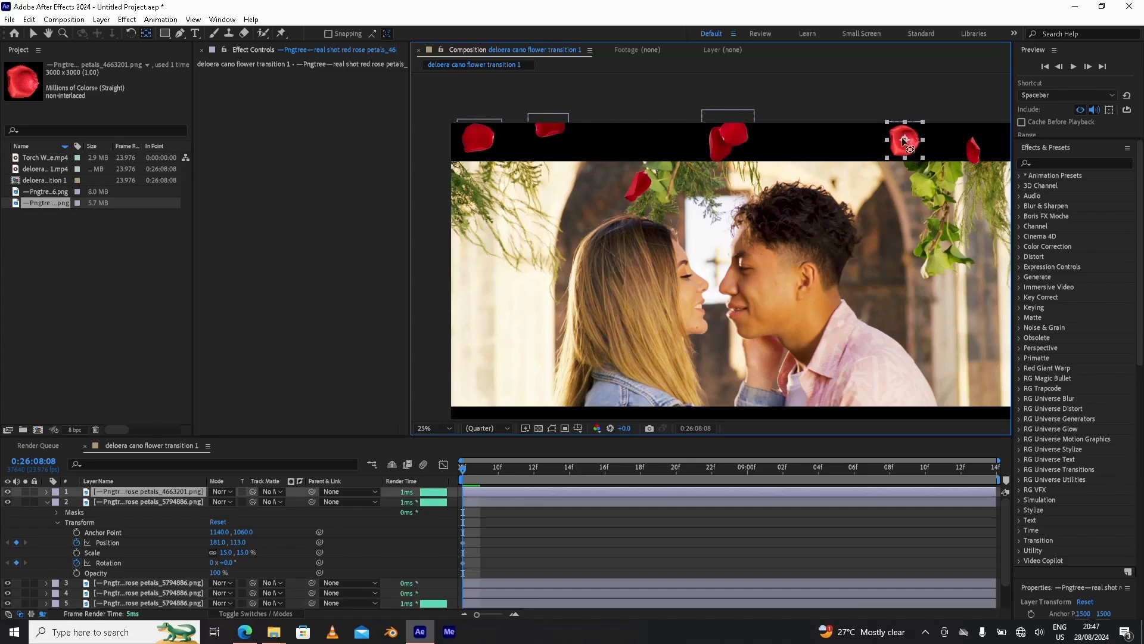
pyautogui.click(981, 156)
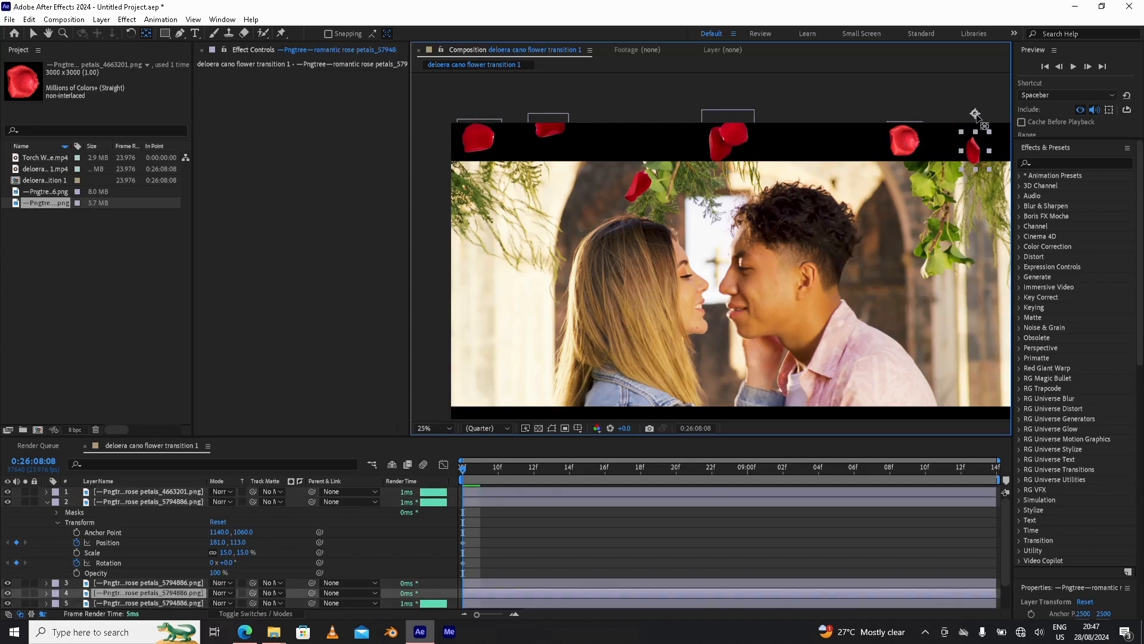
pyautogui.moveTo(978, 127); pyautogui.dragTo(977, 154)
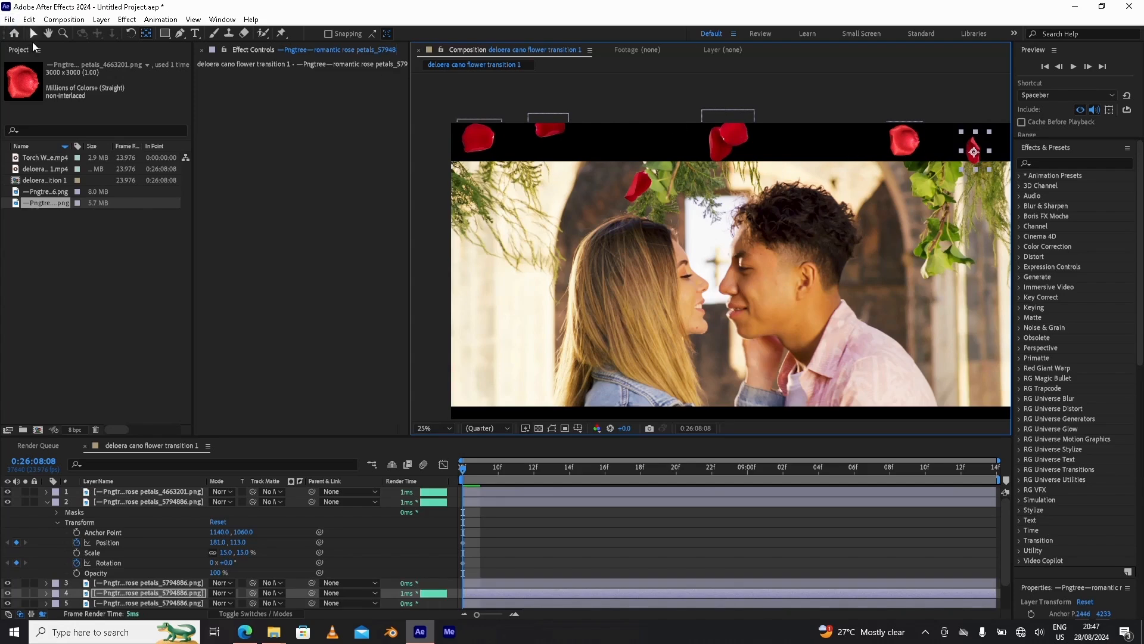
# Keyframe the far-left petal below the frame at 0:26:09:13, with its position at about 197, 2293.
pyautogui.click(34, 34)
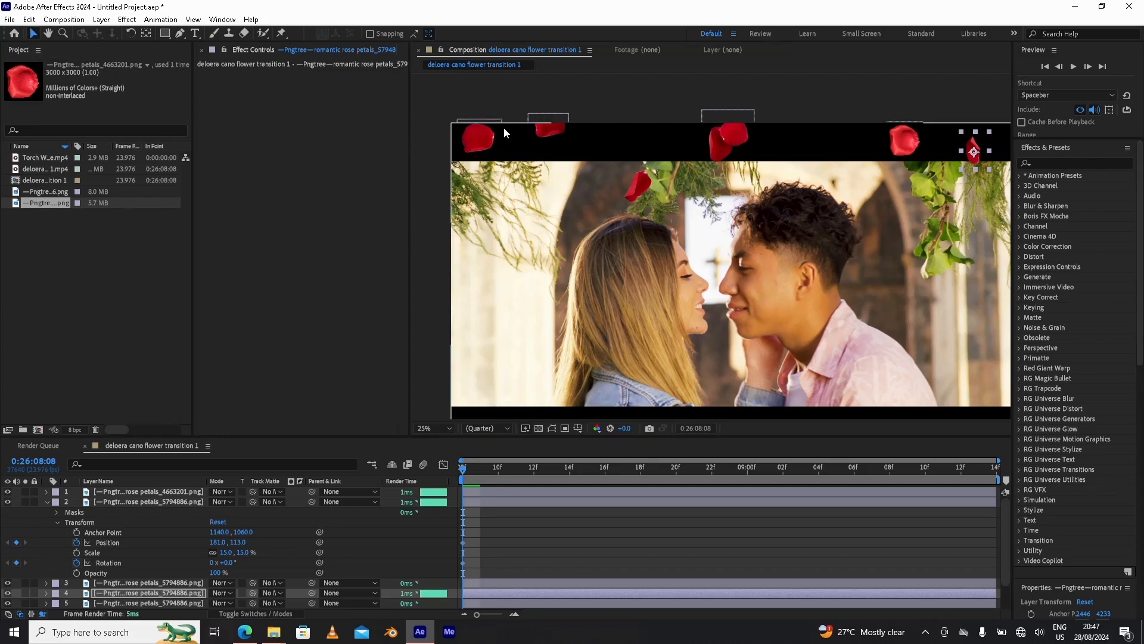
pyautogui.click(481, 141)
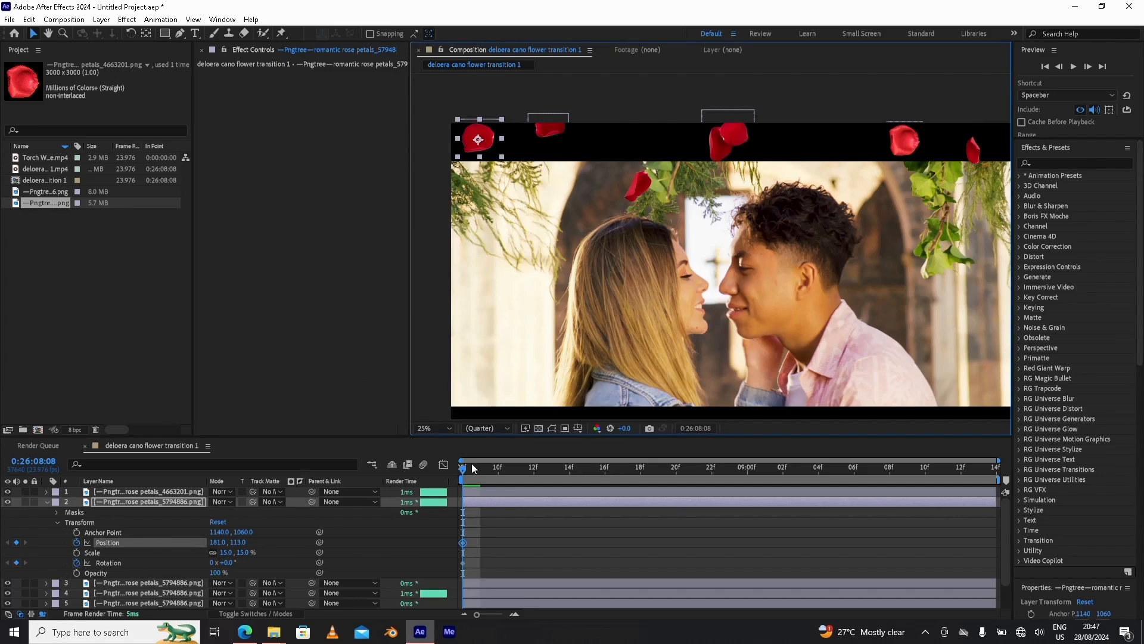
pyautogui.moveTo(462, 471); pyautogui.dragTo(1007, 488)
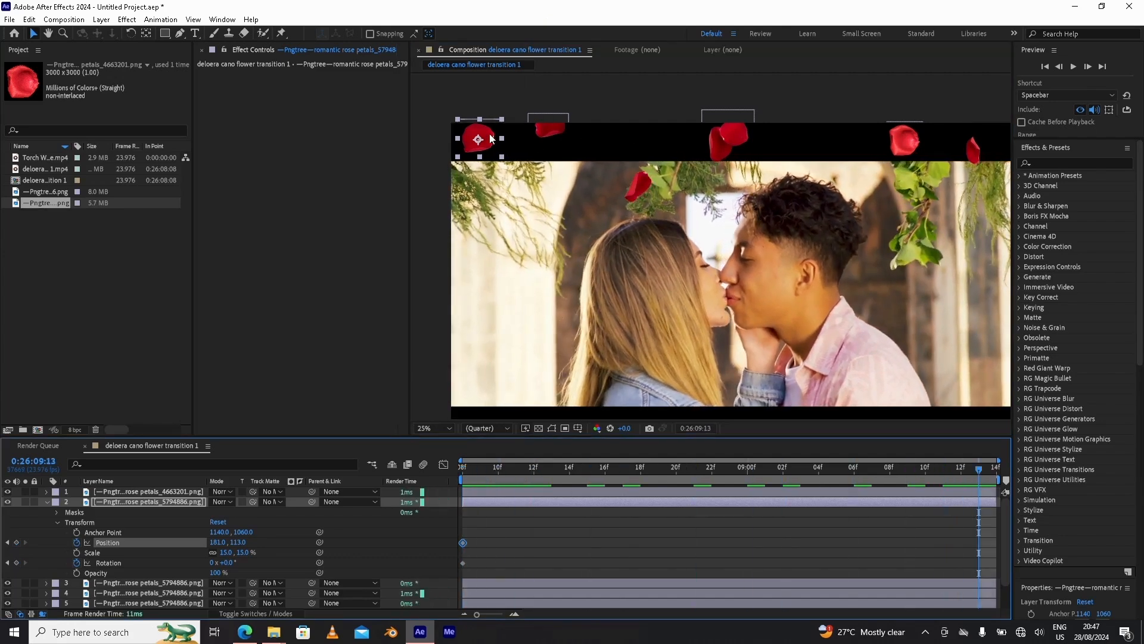
pyautogui.moveTo(495, 136); pyautogui.dragTo(490, 441)
pyautogui.moveTo(503, 344); pyautogui.dragTo(510, 311)
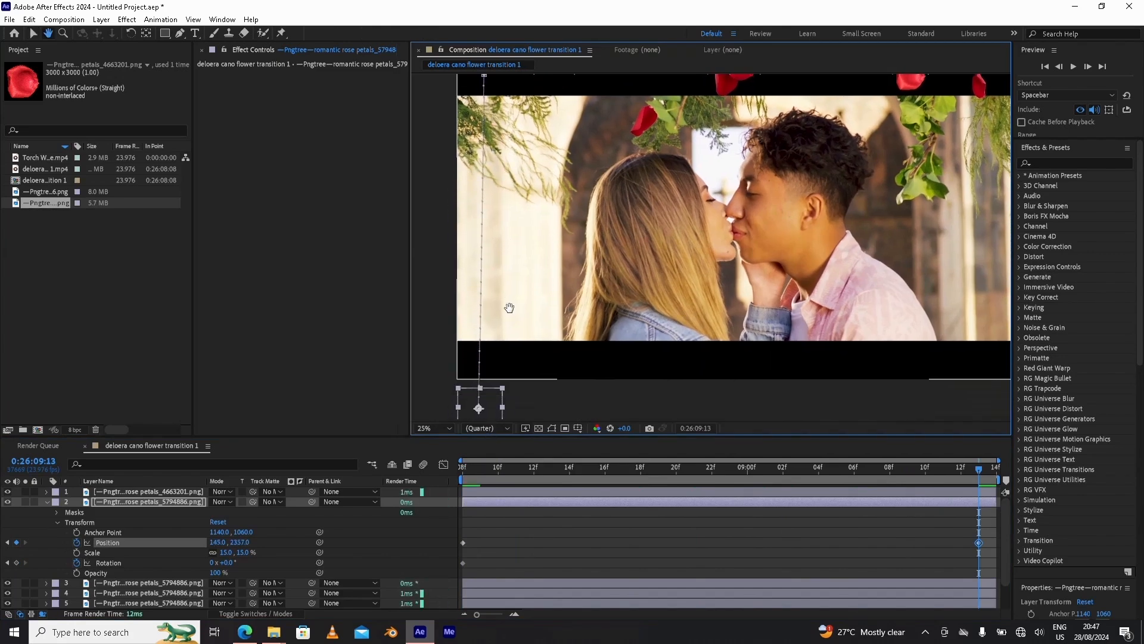
pyautogui.moveTo(495, 402); pyautogui.dragTo(502, 362)
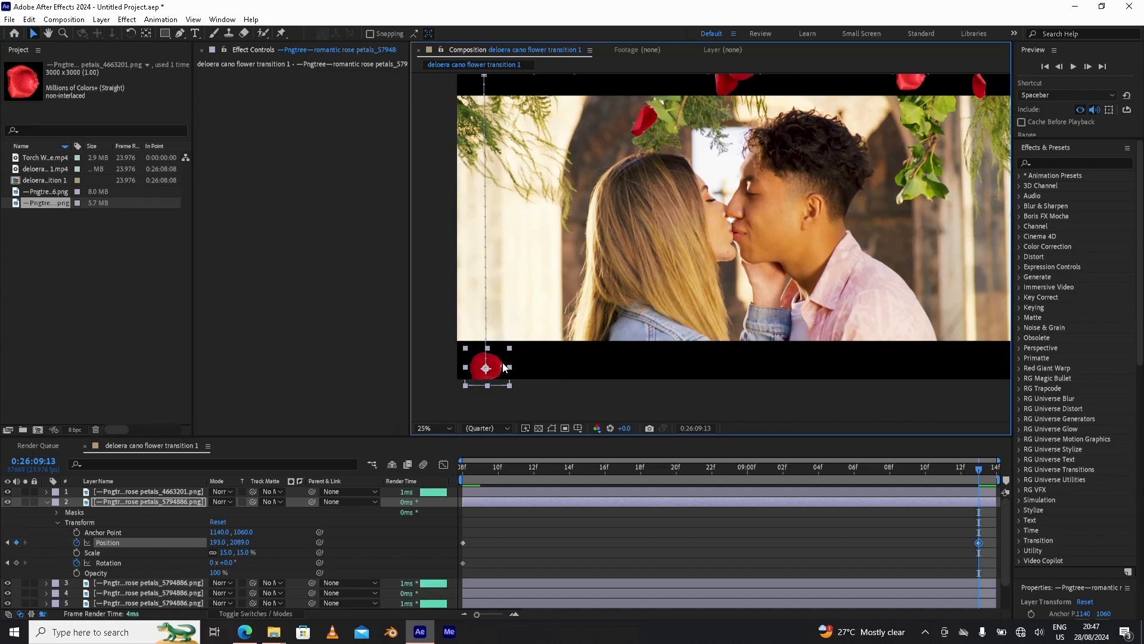
pyautogui.moveTo(504, 361); pyautogui.dragTo(506, 392)
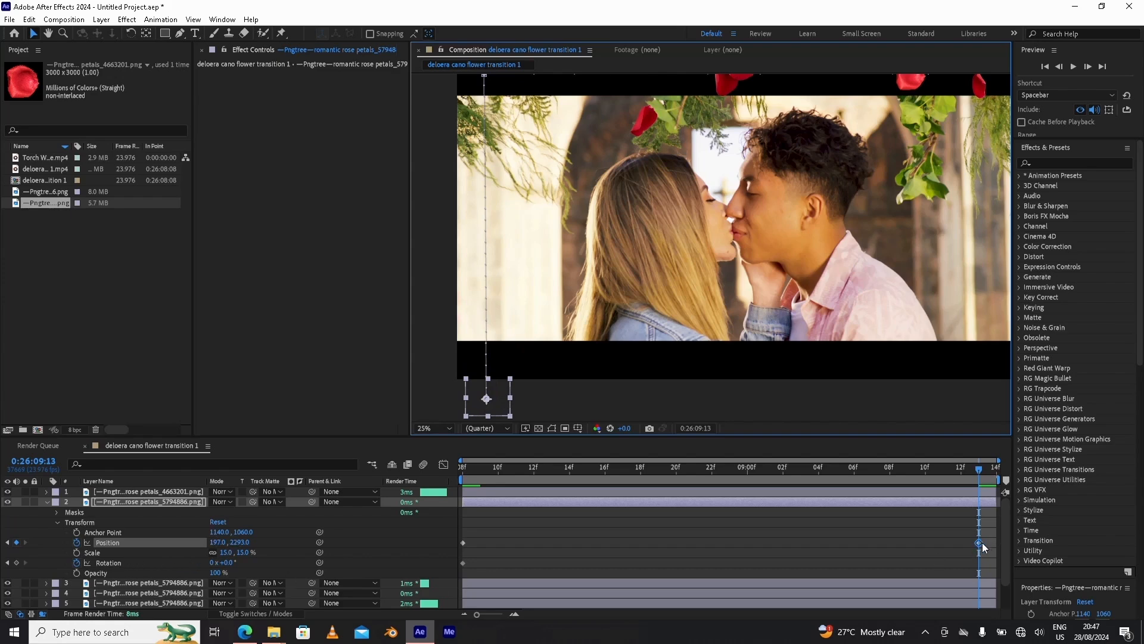
pyautogui.moveTo(981, 539)
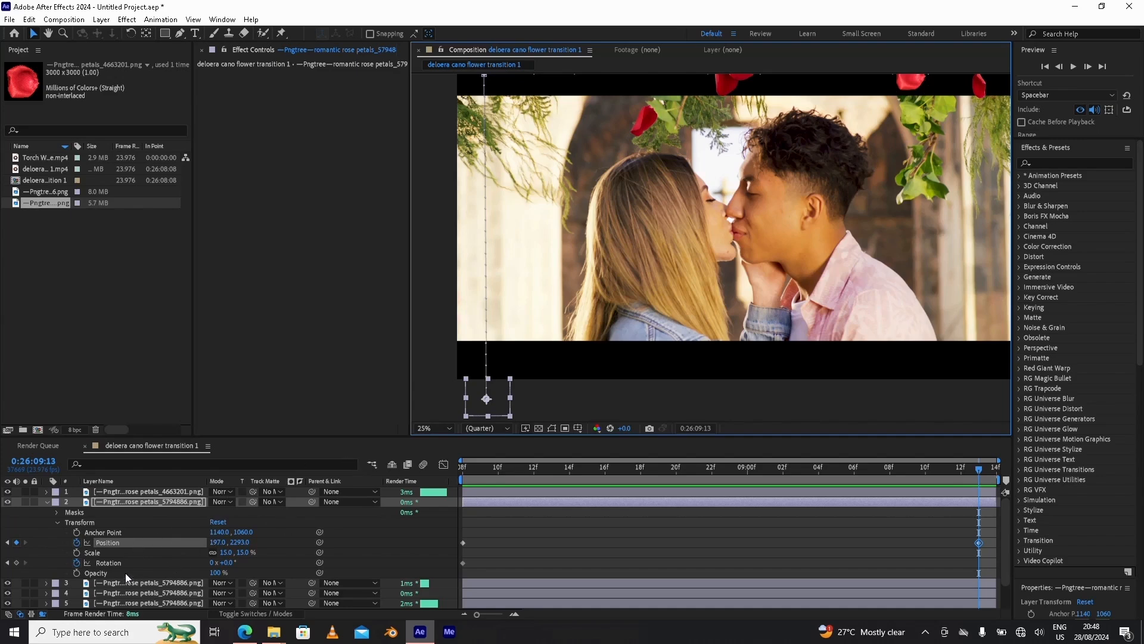
# Keyframe the far-left petal's rotation at 144 degrees at 0:26:09:13 and check its fall by scrubbing the timeline.
pyautogui.moveTo(232, 564); pyautogui.dragTo(329, 578)
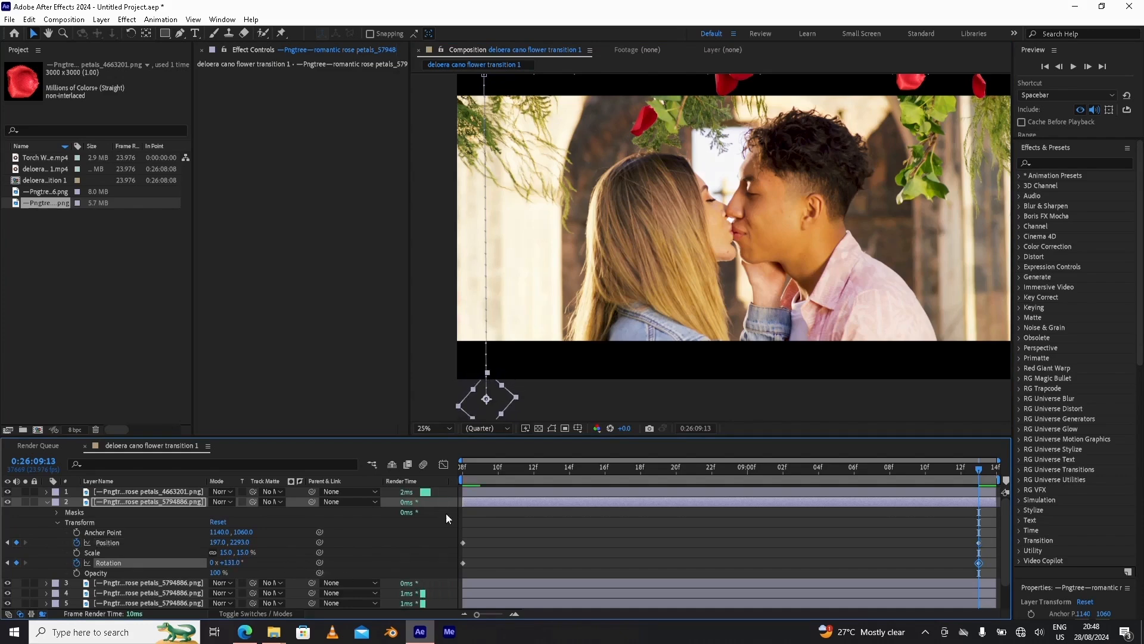
pyautogui.click(464, 475)
pyautogui.moveTo(468, 477); pyautogui.dragTo(979, 575)
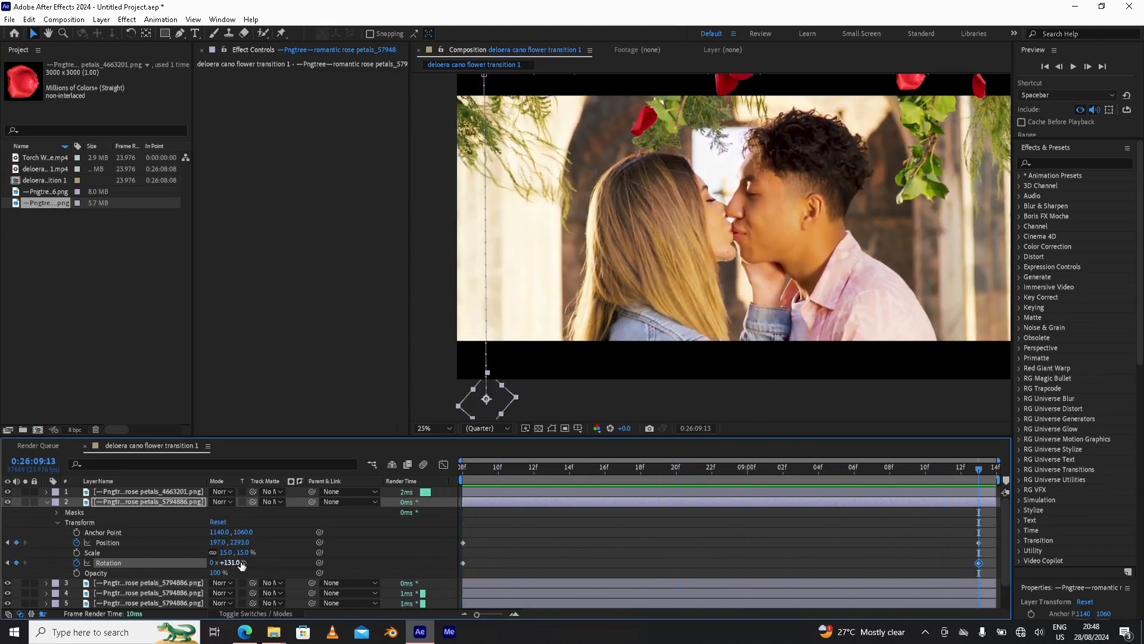
pyautogui.moveTo(236, 565); pyautogui.dragTo(244, 565)
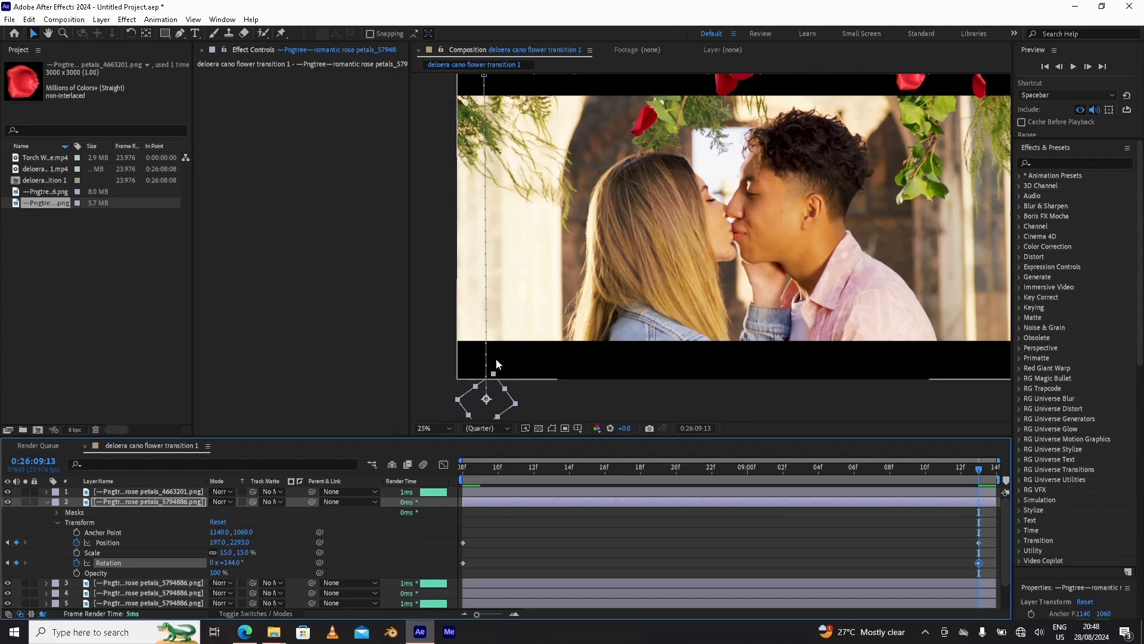
# Add position and rotation keyframes to the second petal from the left at 0:26:08:08.
pyautogui.moveTo(572, 238); pyautogui.dragTo(548, 256)
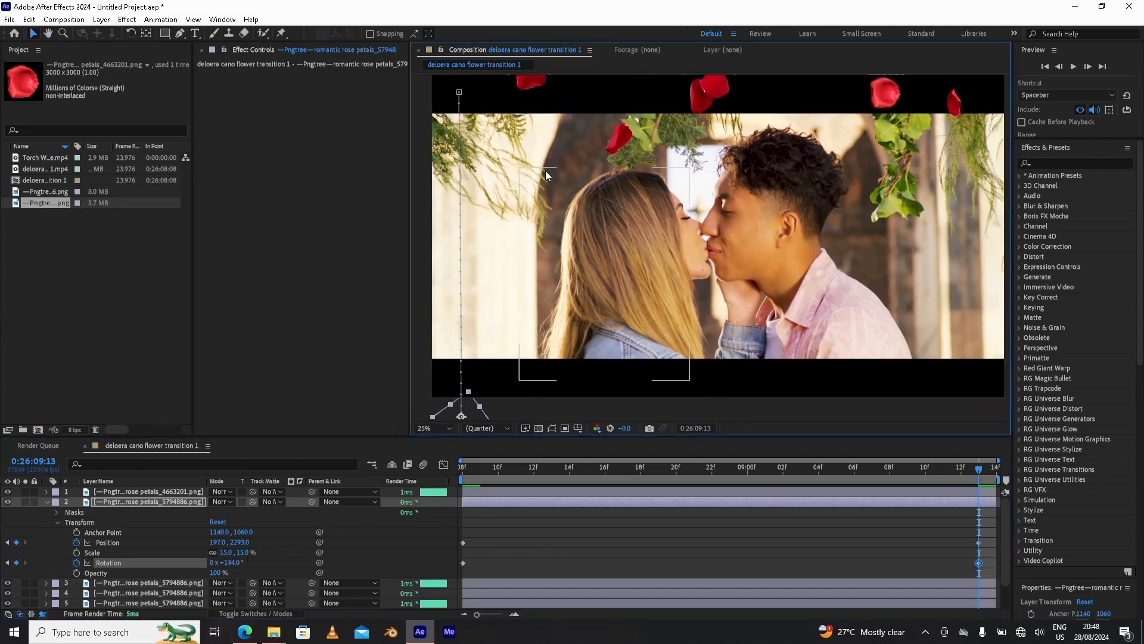
pyautogui.click(530, 82)
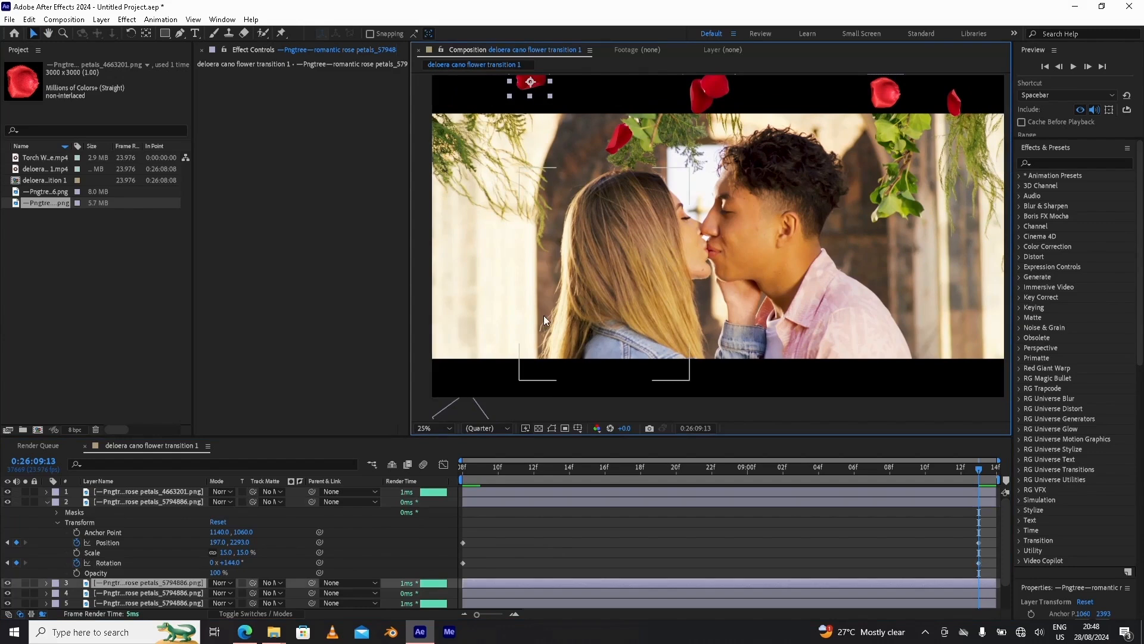
pyautogui.click(469, 477)
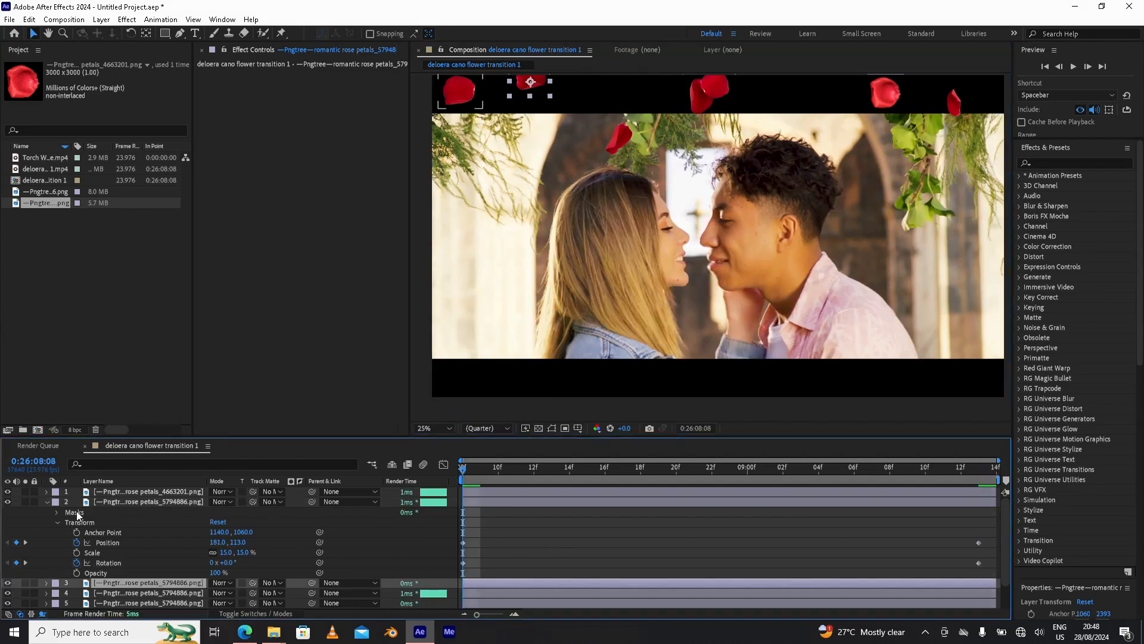
pyautogui.click(48, 503)
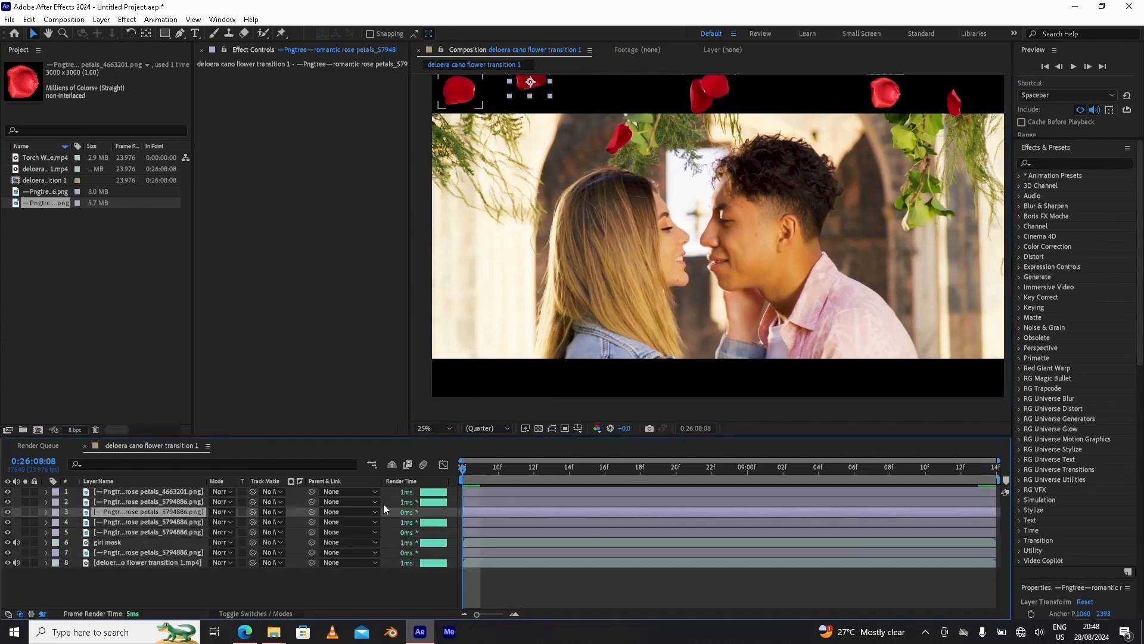
pyautogui.moveTo(541, 137); pyautogui.dragTo(540, 176)
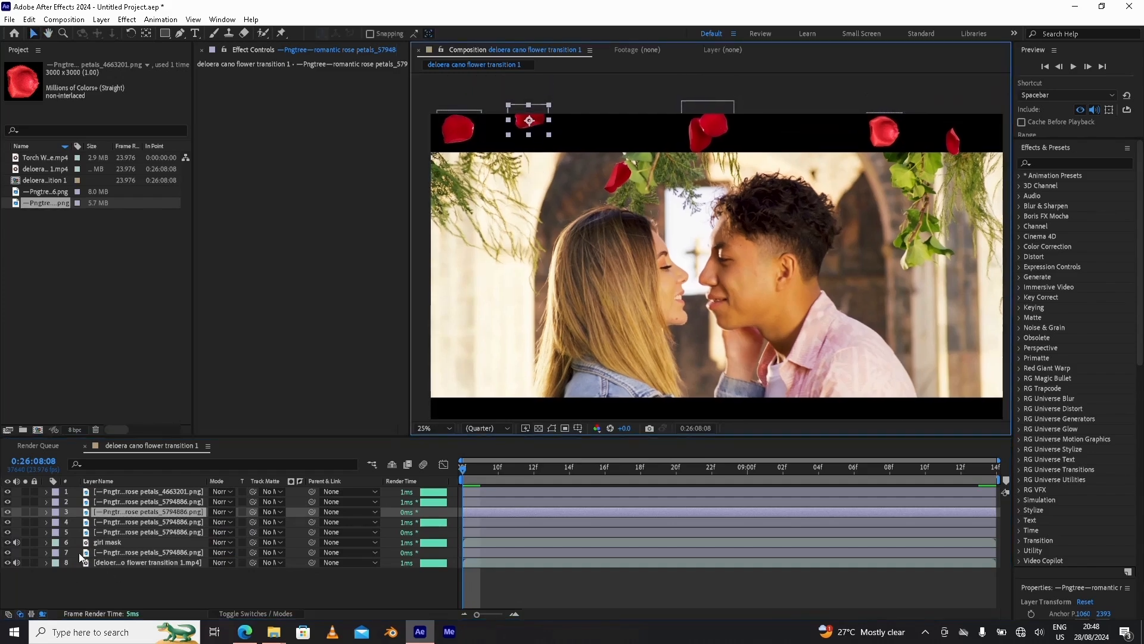
pyautogui.click(46, 512)
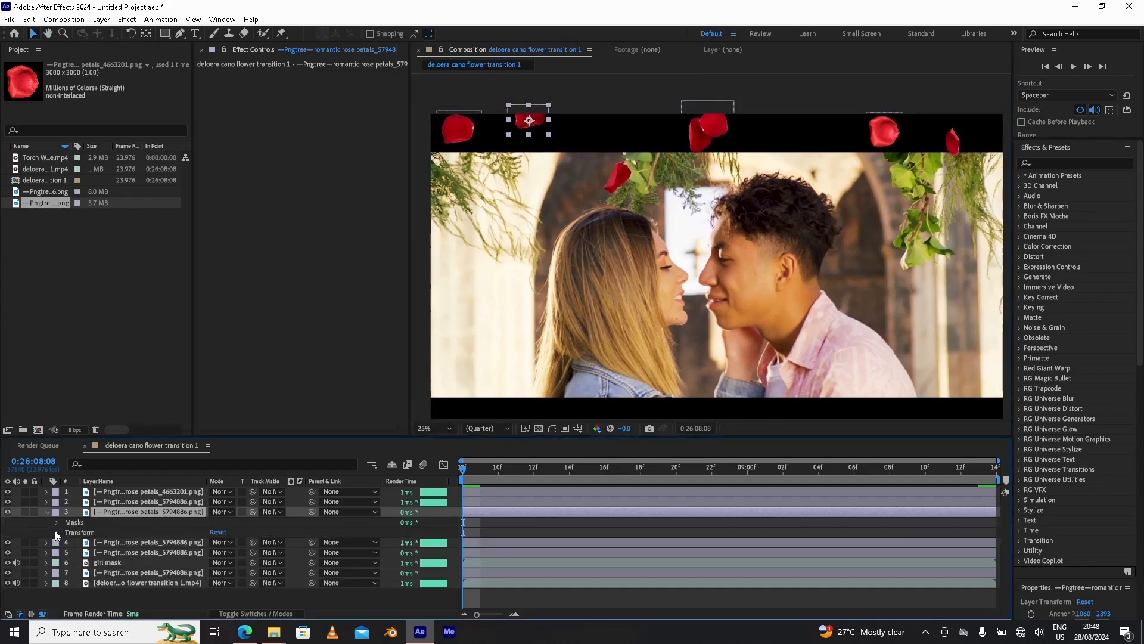
pyautogui.click(56, 532)
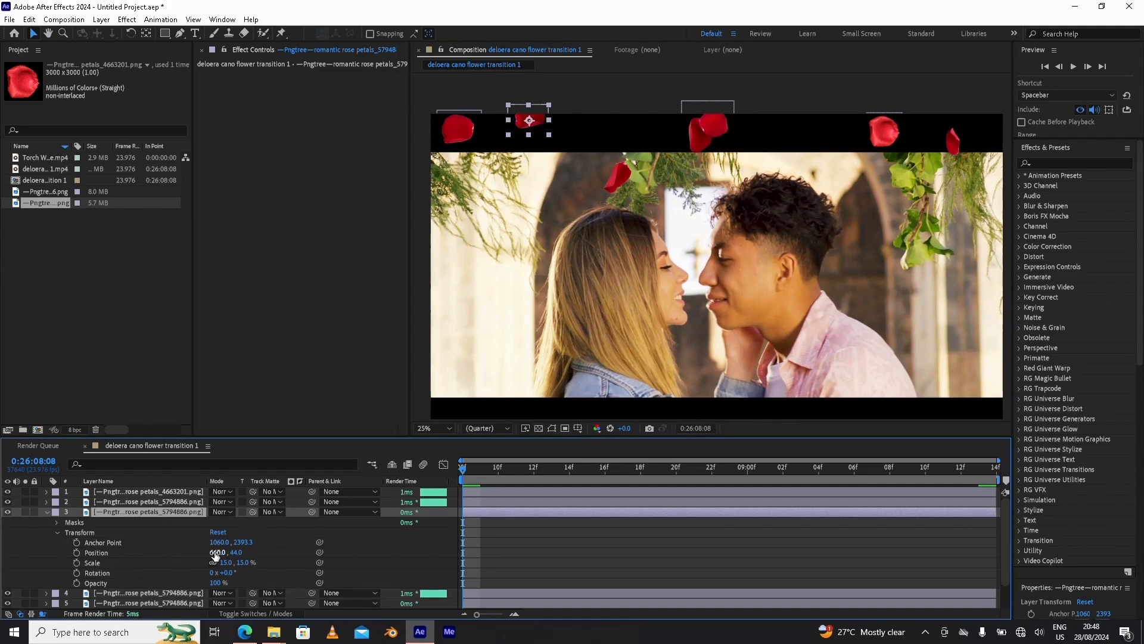
pyautogui.click(76, 552)
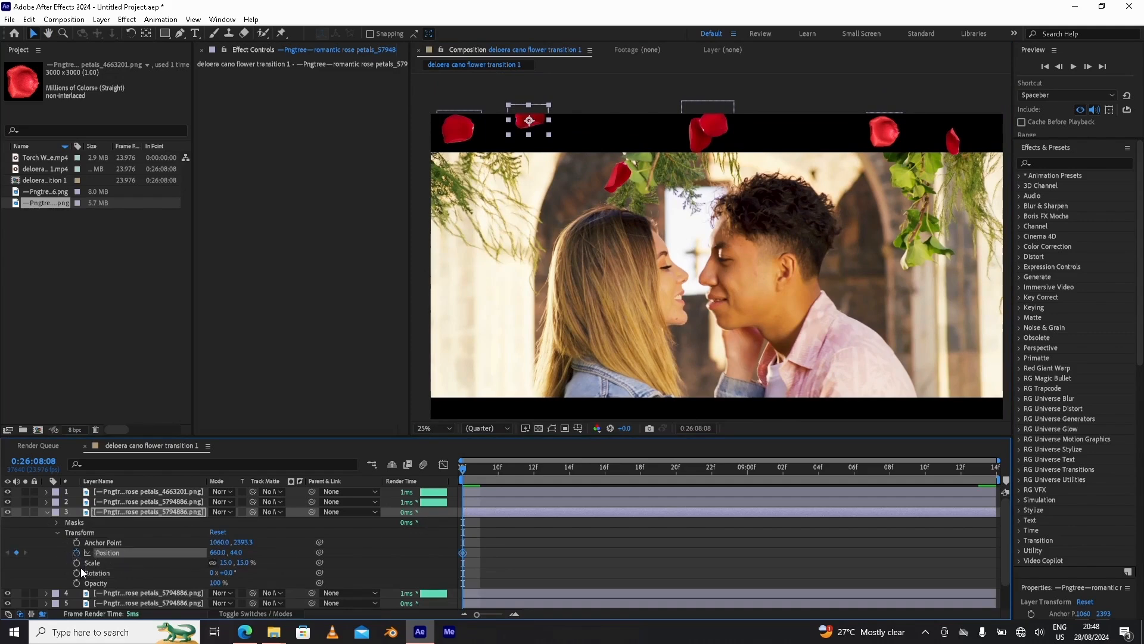
pyautogui.click(76, 572)
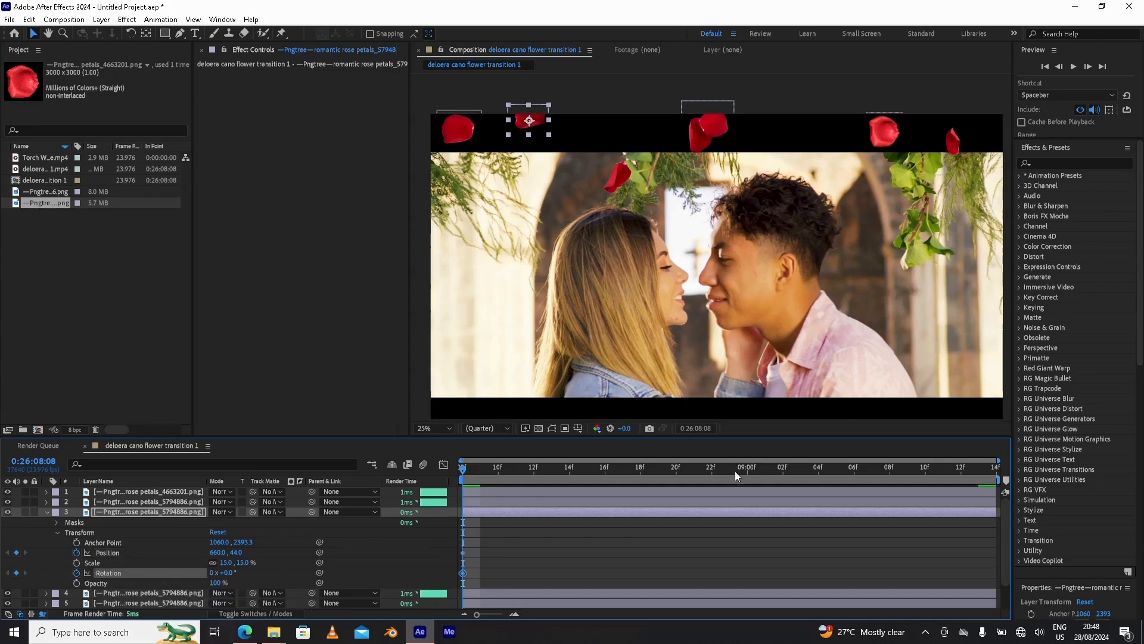
# Set the second petal's starting rotation at 0:26:08:08 to 120 degrees.
pyautogui.click(980, 471)
pyautogui.moveTo(980, 471); pyautogui.dragTo(461, 474)
pyautogui.moveTo(230, 575); pyautogui.dragTo(317, 593)
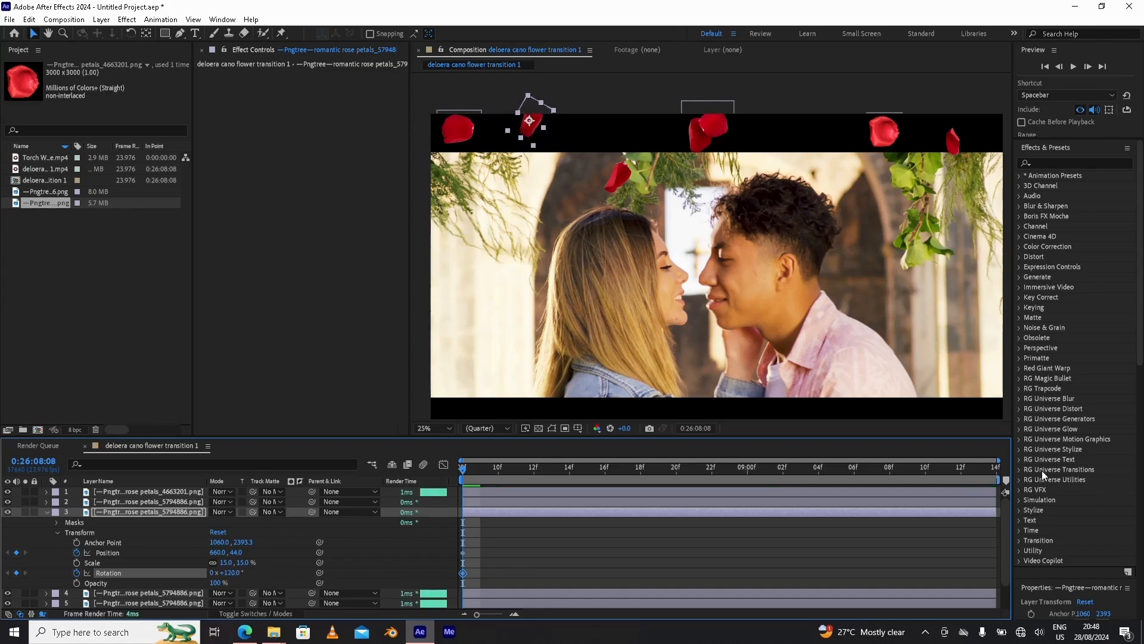
# Keyframe the second petal at 0:26:09:13 near the frame's lower edge, at about 884, 2188, with rotation 1x +88 degrees.
pyautogui.click(993, 473)
pyautogui.click(979, 471)
pyautogui.moveTo(529, 130); pyautogui.dragTo(565, 428)
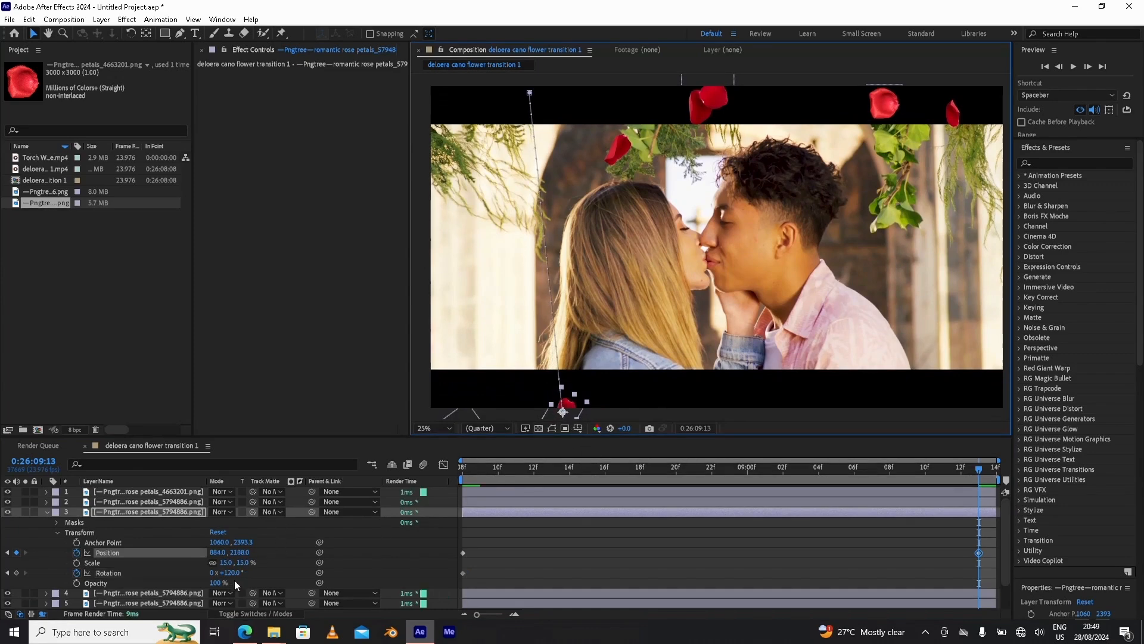
pyautogui.moveTo(236, 574); pyautogui.dragTo(479, 607)
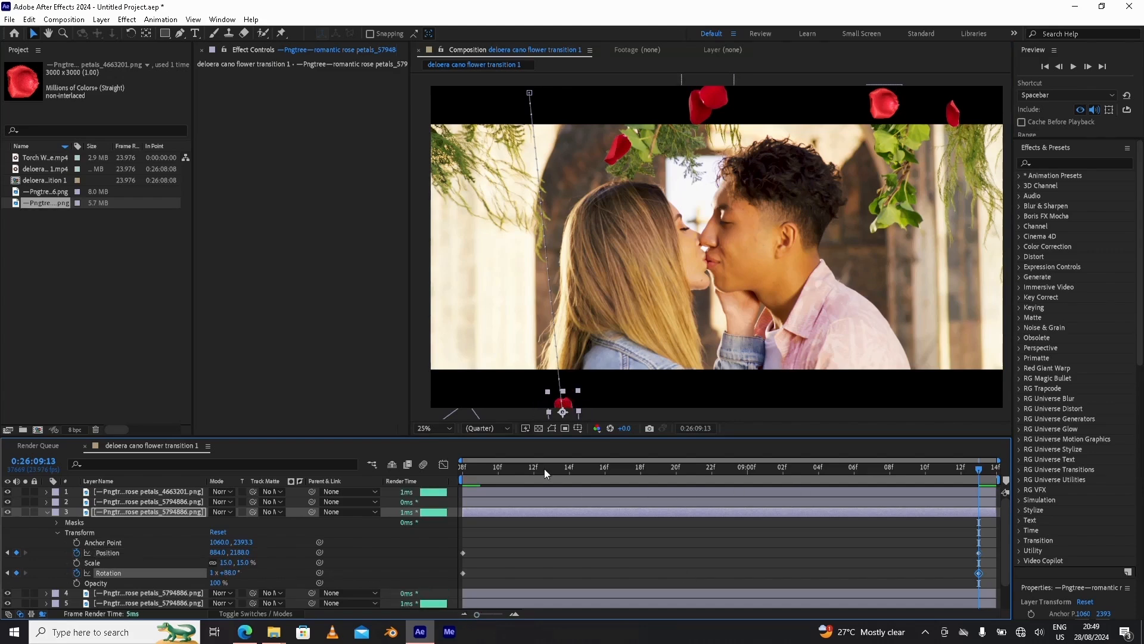
pyautogui.moveTo(487, 466); pyautogui.dragTo(998, 542)
# Select the petal above the woman's head, collapse the previous petal's properties and show this petal's Transform properties.
pyautogui.click(617, 150)
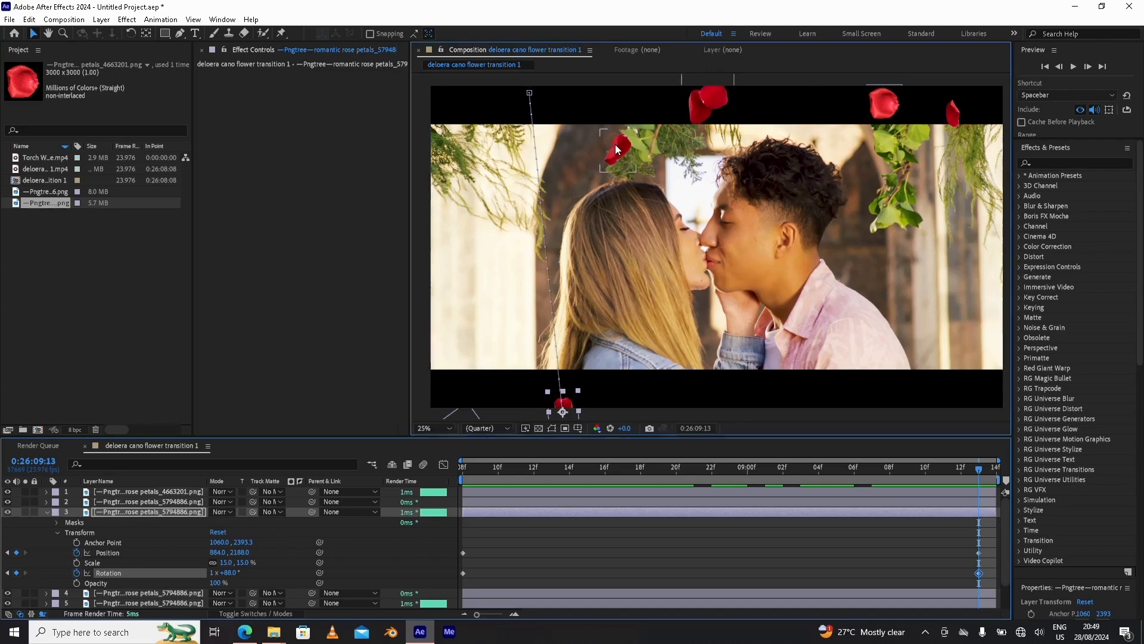
pyautogui.click(47, 511)
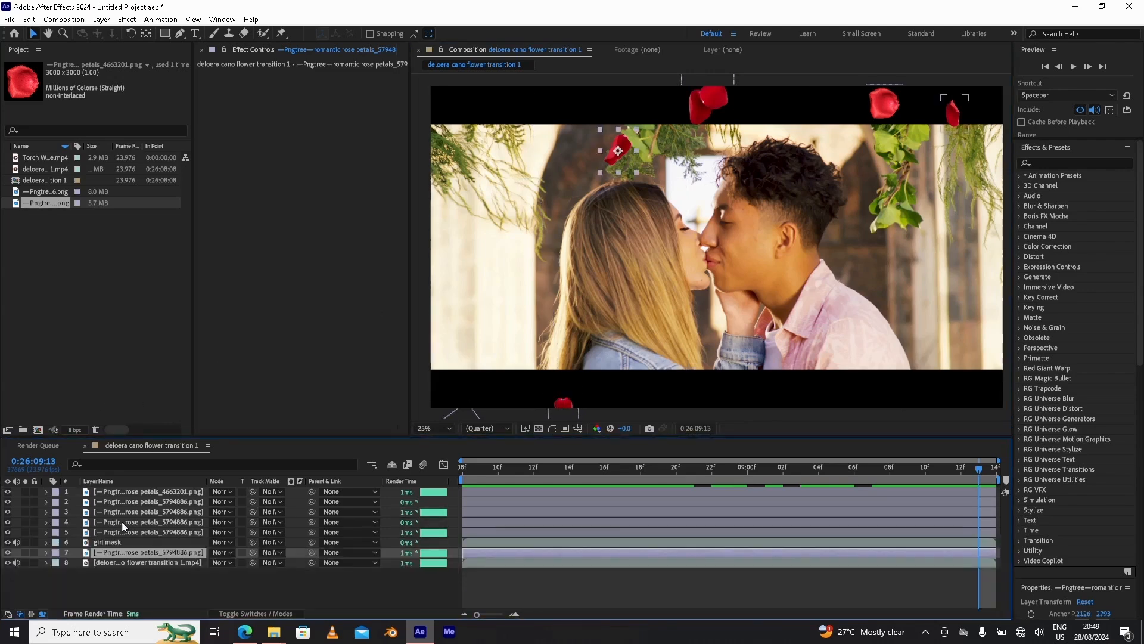
pyautogui.click(47, 551)
pyautogui.click(57, 572)
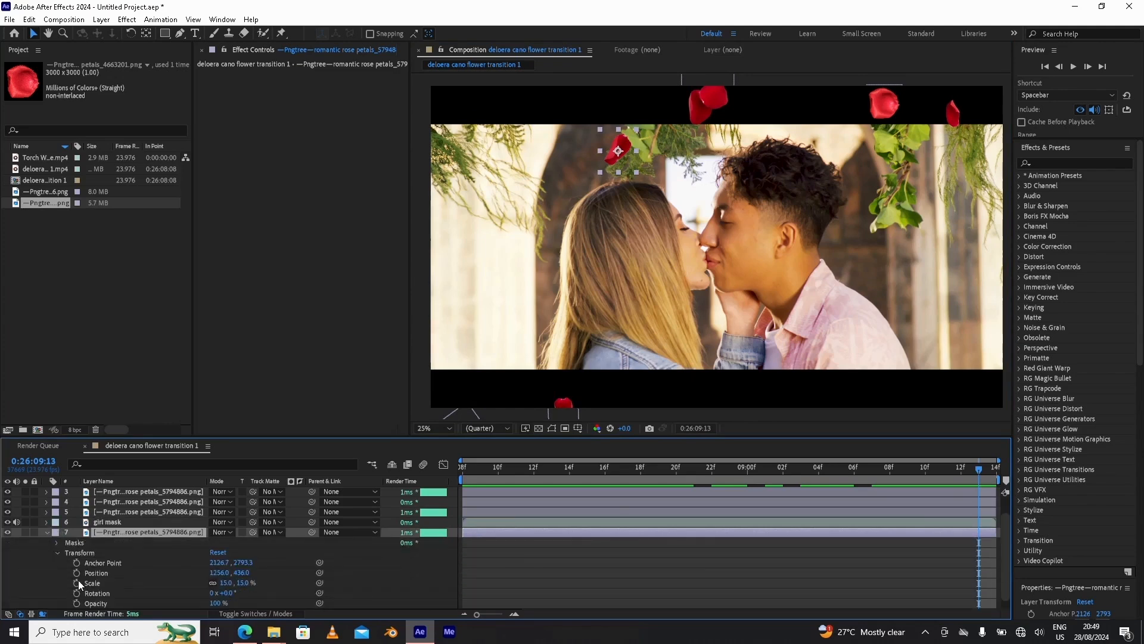
pyautogui.click(77, 573)
pyautogui.click(78, 593)
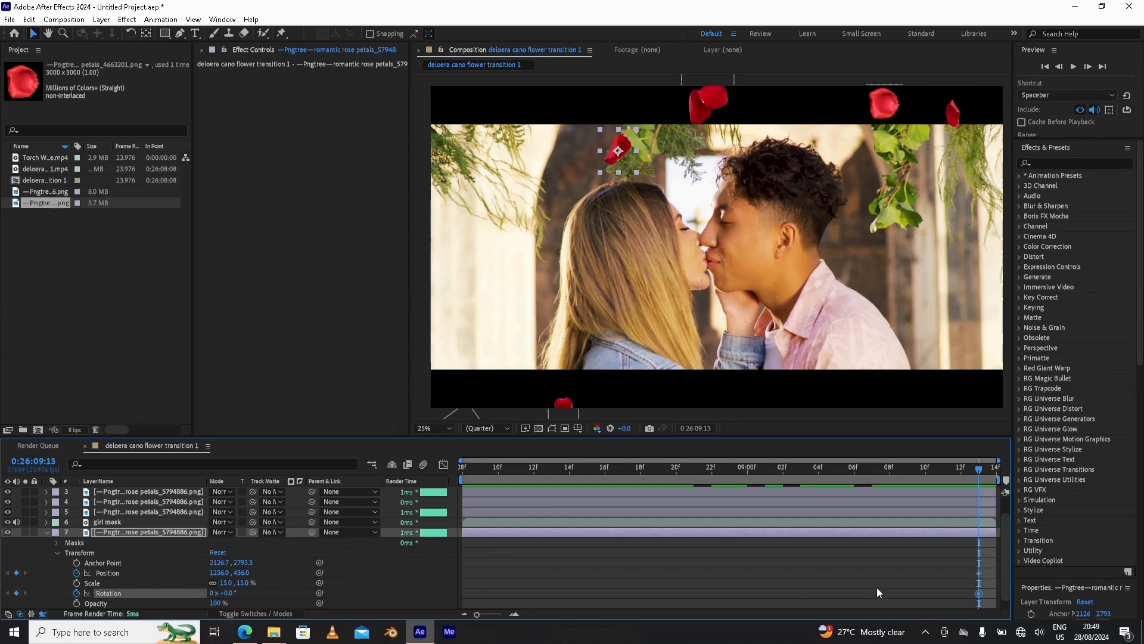
pyautogui.hotkey('ctrl', 'z')
pyautogui.hotkey('ctrl', 'z')
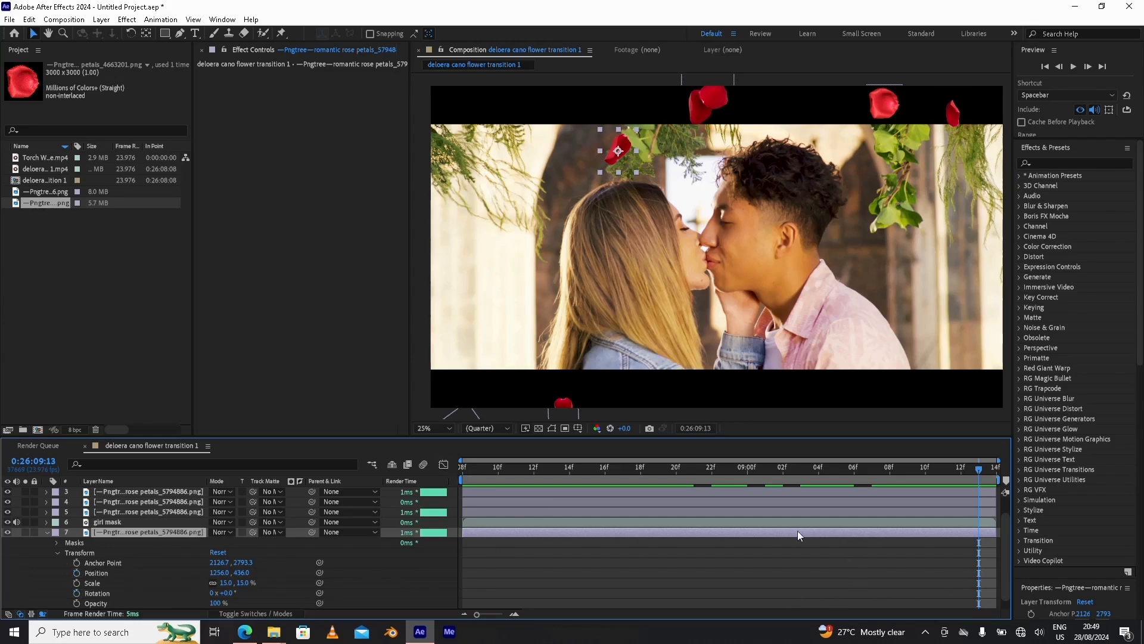
pyautogui.click(464, 465)
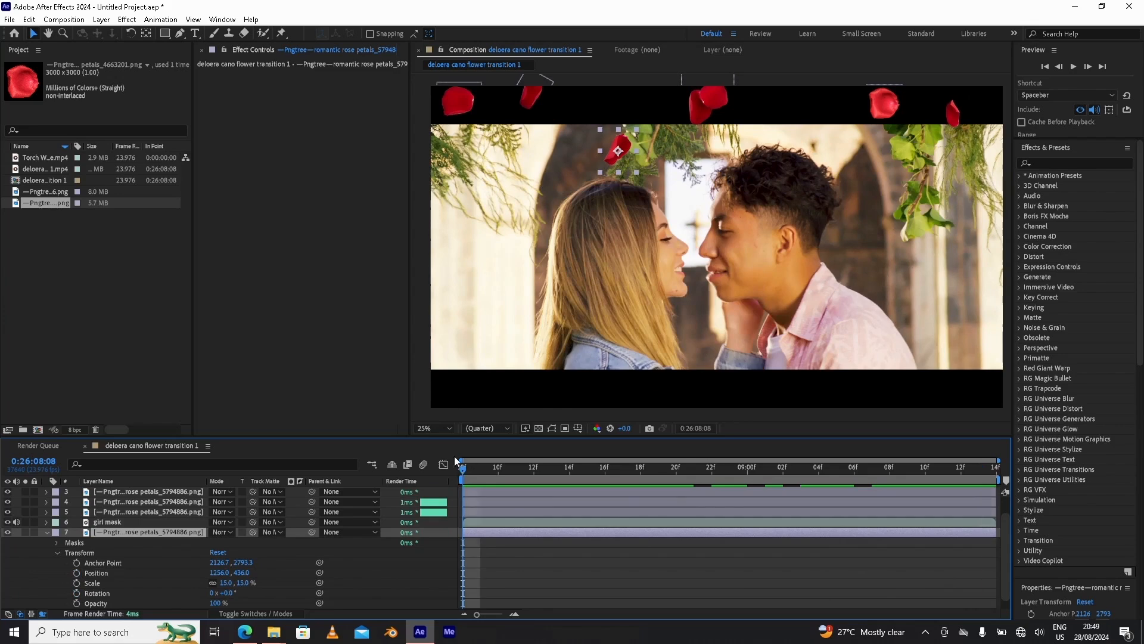
pyautogui.click(77, 572)
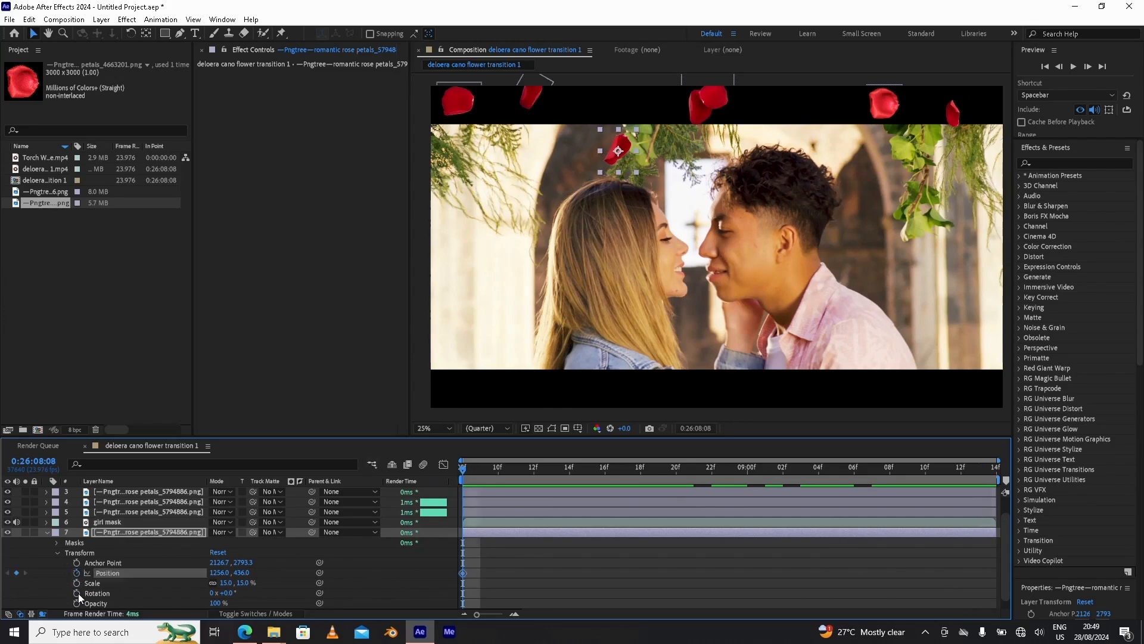
pyautogui.click(77, 592)
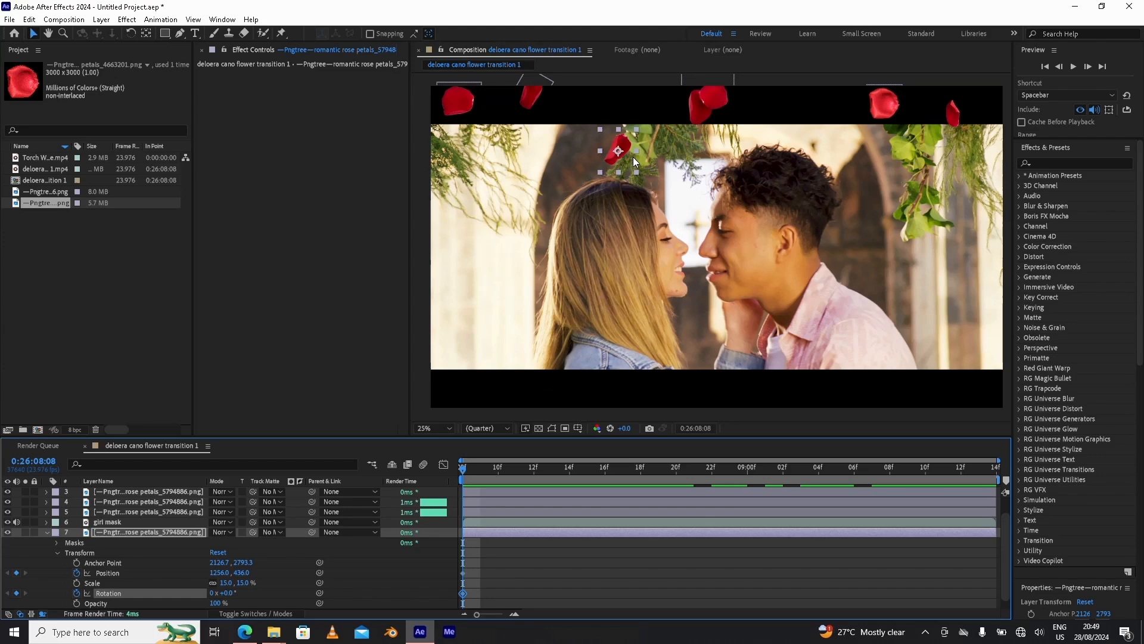
pyautogui.moveTo(633, 156); pyautogui.dragTo(635, 108)
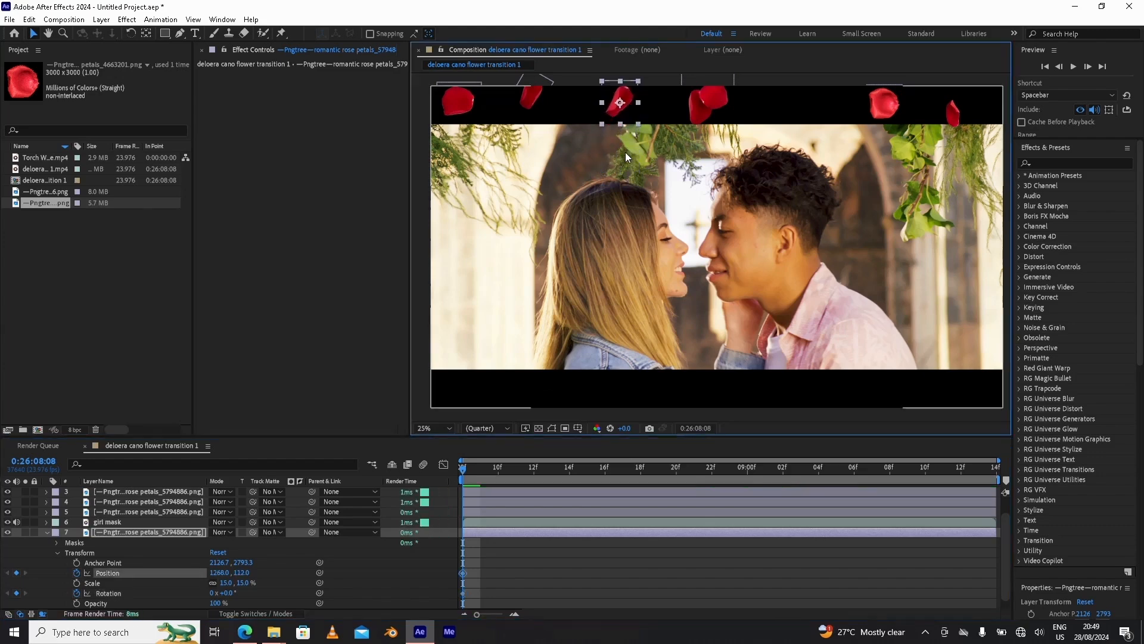
pyautogui.hotkey('ctrl', 'z')
pyautogui.hotkey('ctrl', 'z')
pyautogui.hotkey('ctrl', 'z')
# Move the petal above the woman's head up to about 1276, 52 and keyframe its position and rotation at 0:26:08:08.
pyautogui.press('space')
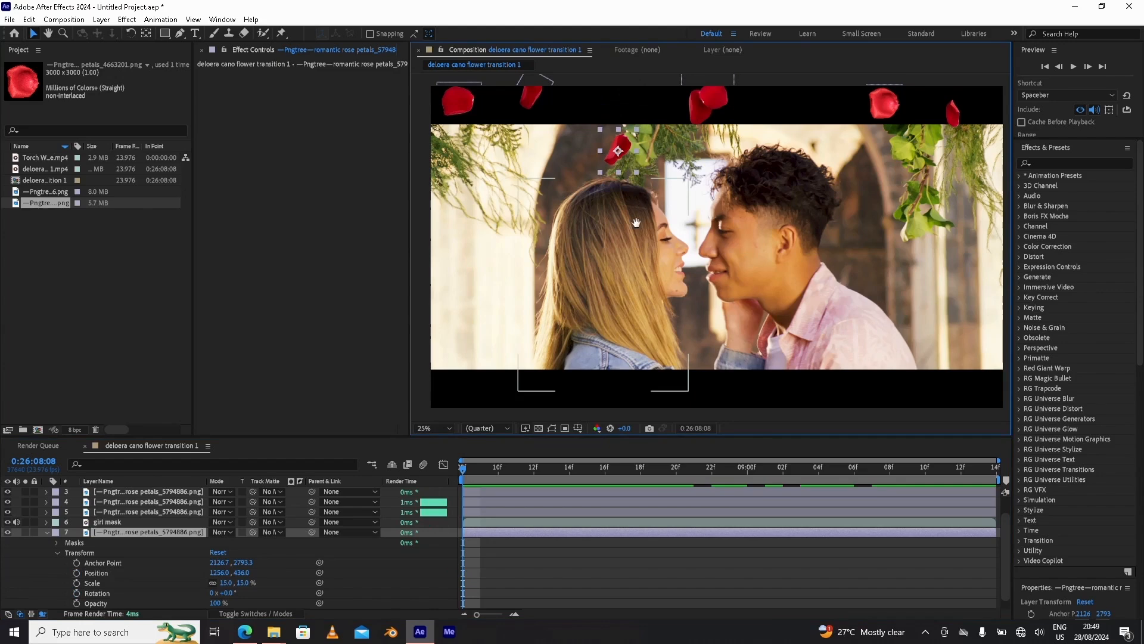
pyautogui.moveTo(636, 202); pyautogui.dragTo(637, 245)
pyautogui.moveTo(633, 202); pyautogui.dragTo(637, 145)
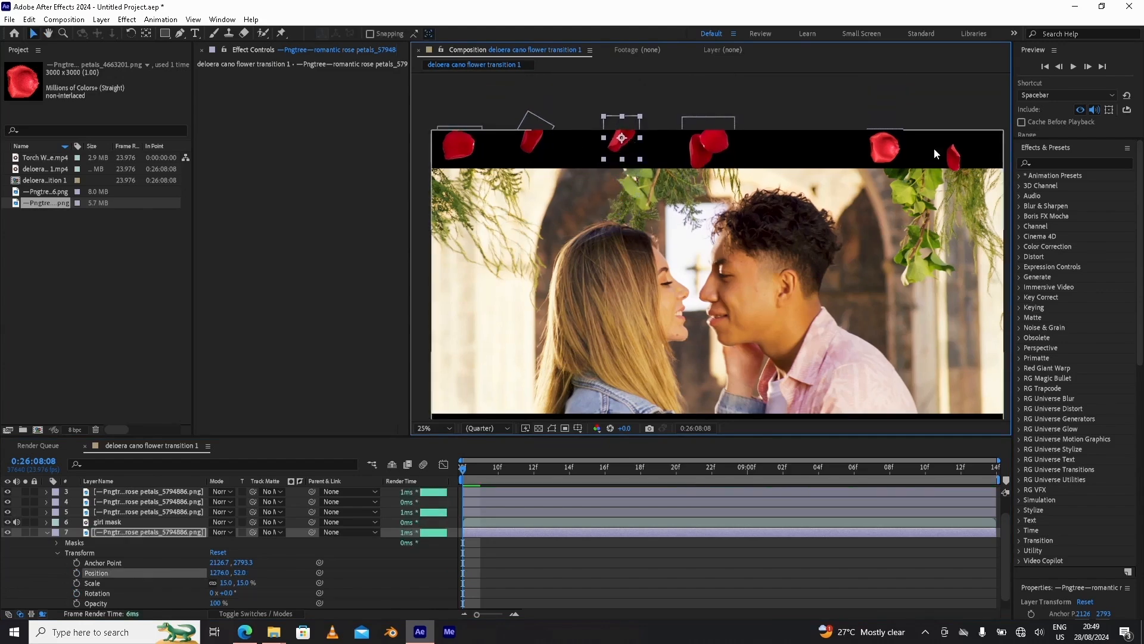
pyautogui.click(77, 572)
pyautogui.click(77, 593)
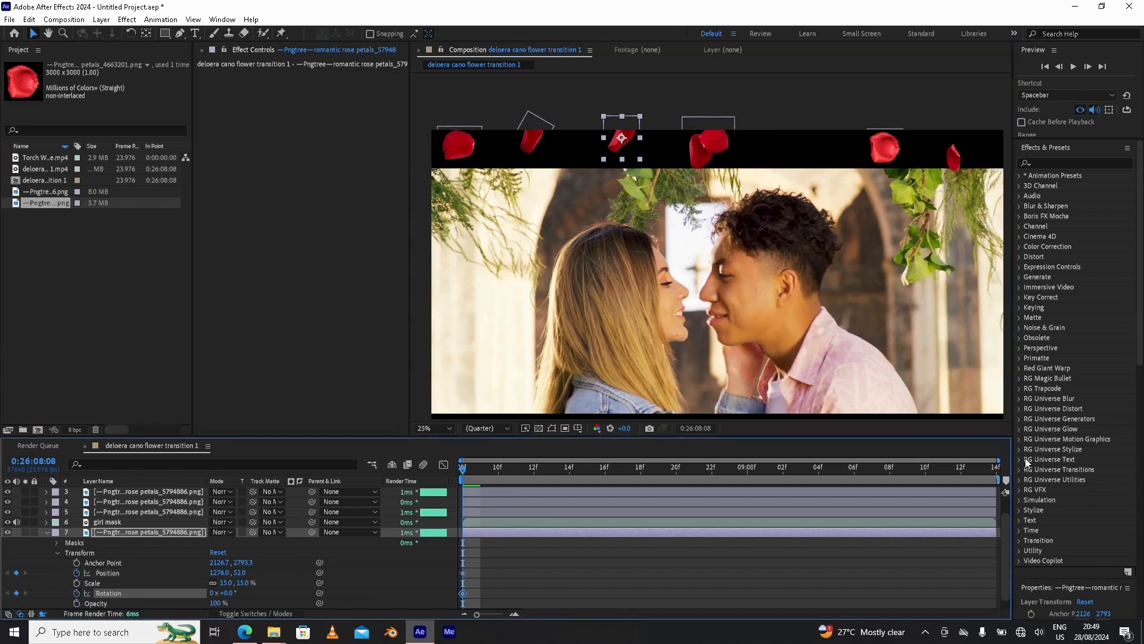
# Keyframe this petal's position at 0:26:09:13 at about 1376, 1792, behind the woman's shoulder.
pyautogui.click(1002, 467)
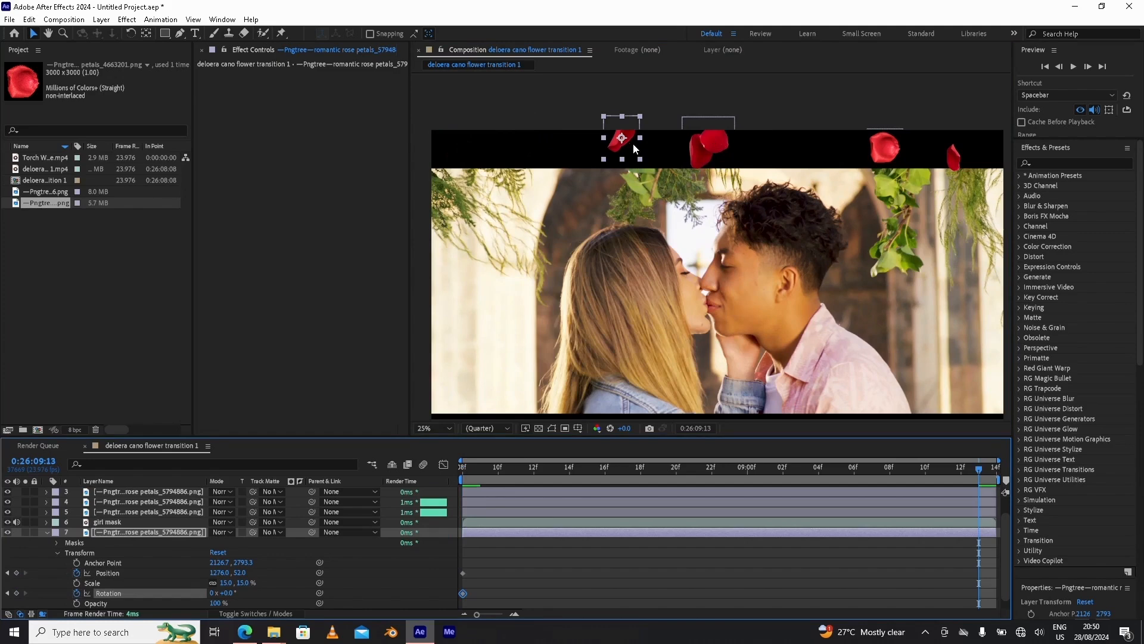
pyautogui.scroll(-1, 627, 141)
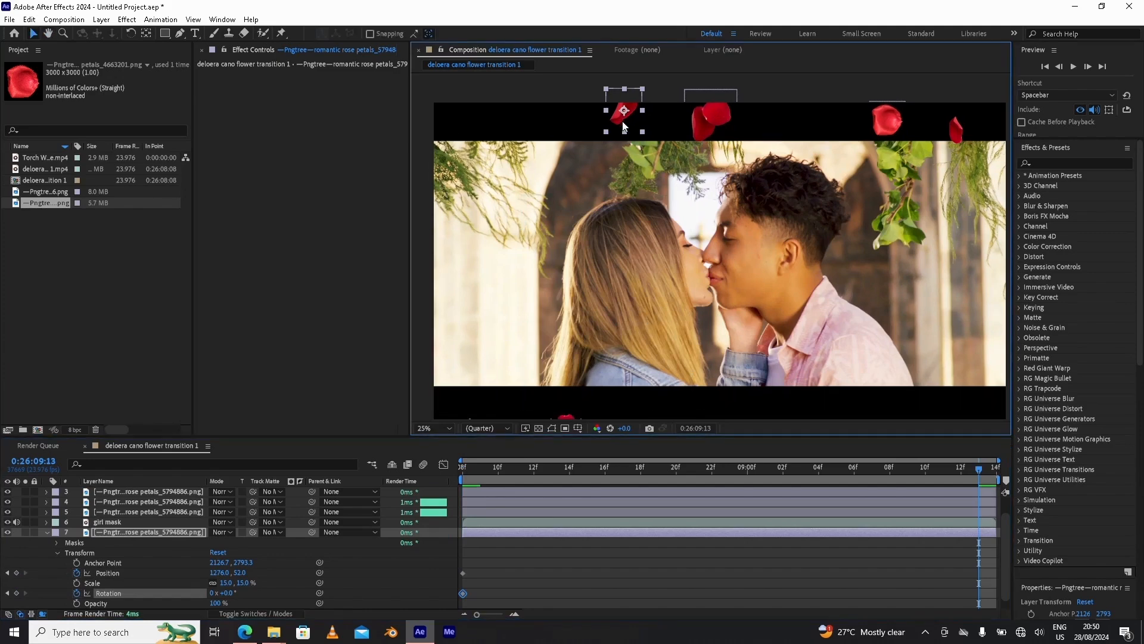
pyautogui.moveTo(620, 134); pyautogui.dragTo(639, 394)
pyautogui.moveTo(638, 386); pyautogui.dragTo(637, 383)
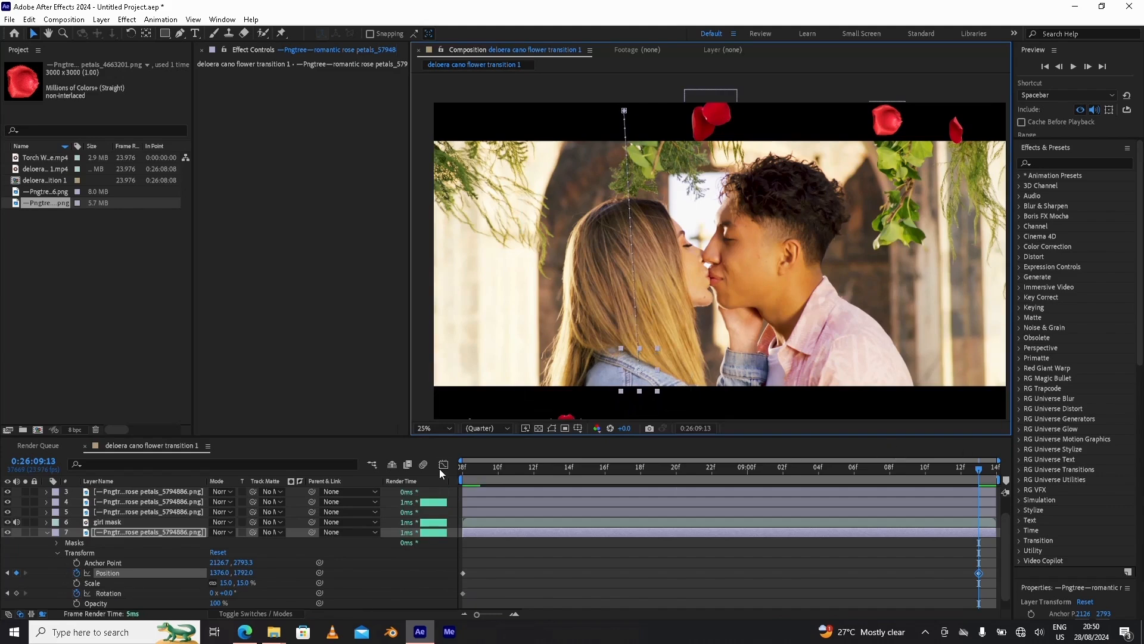
# Add position and rotation keyframes to the overlapping petal pair at 0:26:08:08.
pyautogui.moveTo(477, 468); pyautogui.dragTo(438, 470)
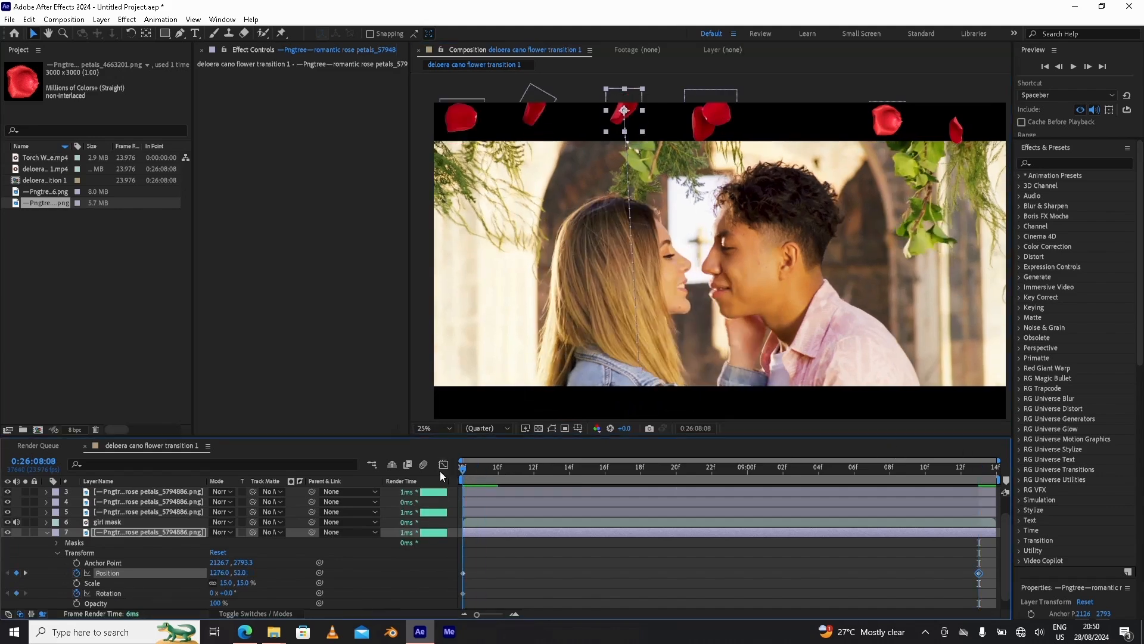
pyautogui.click(47, 532)
pyautogui.click(705, 117)
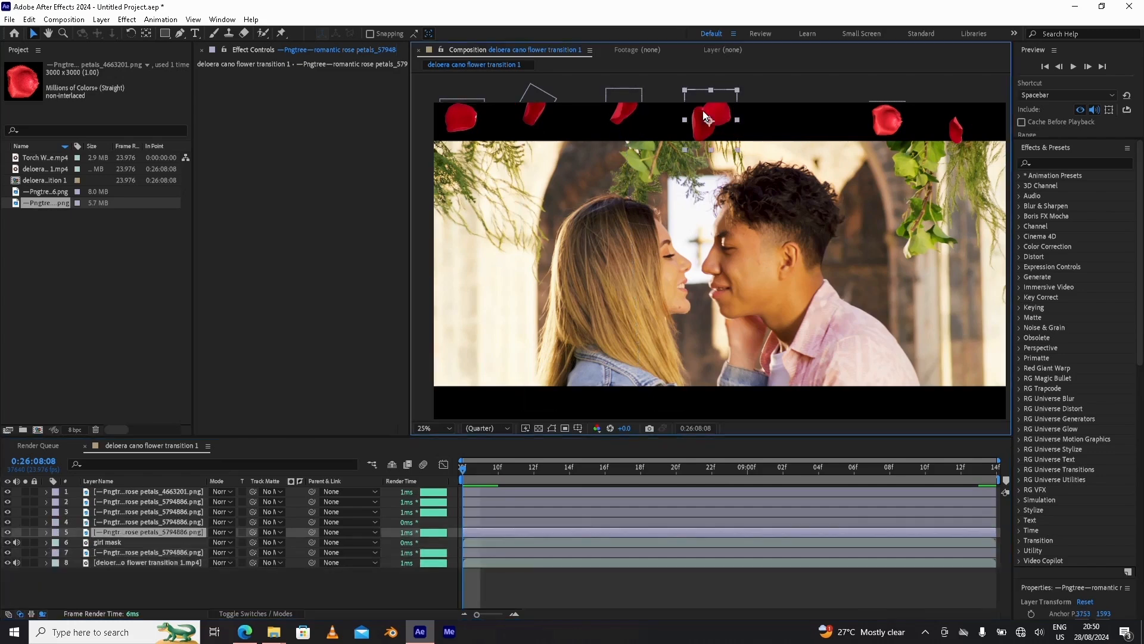
pyautogui.click(45, 532)
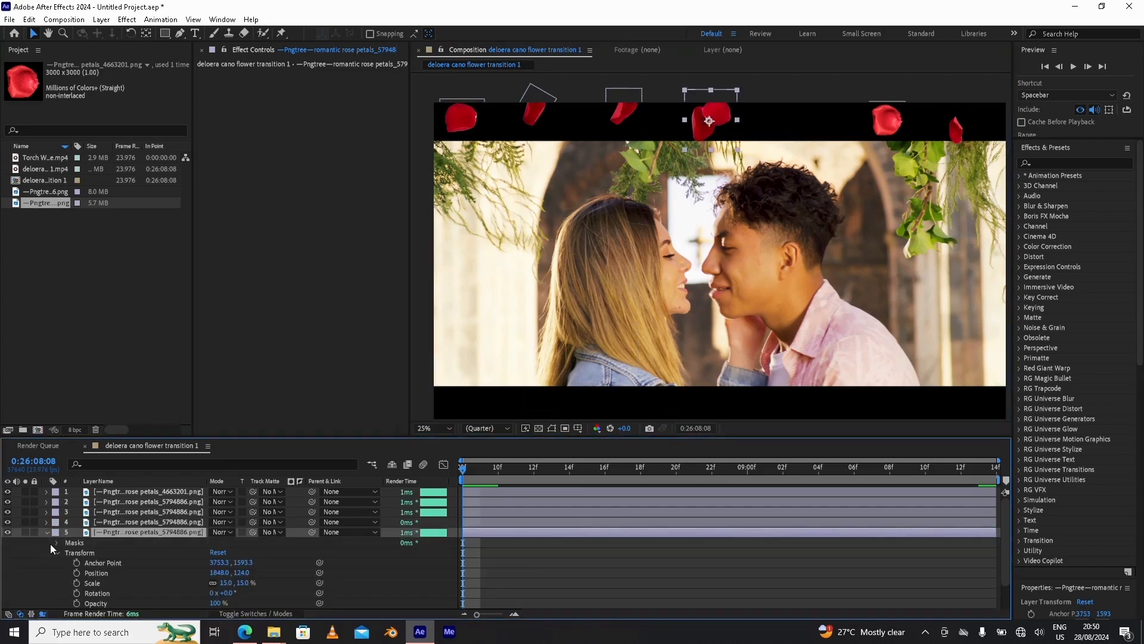
pyautogui.click(76, 573)
pyautogui.click(76, 593)
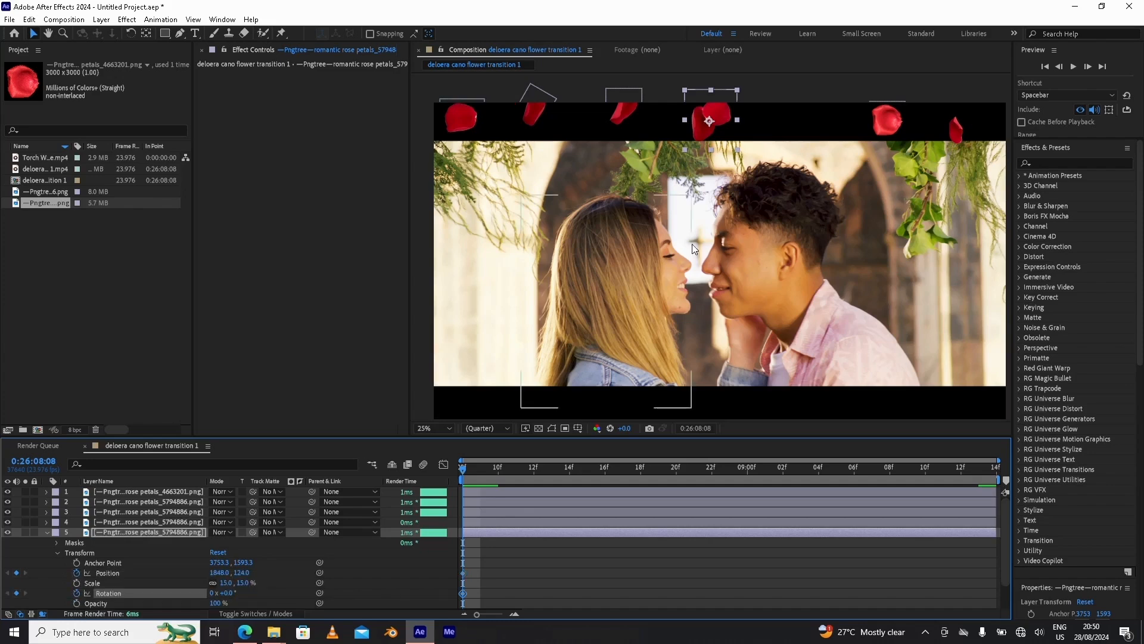
# Keyframe the overlapping petal pair at 0:26:09:13 with position about 1944, 2180 and rotation 1x+23°, and collapse its properties.
pyautogui.click(974, 467)
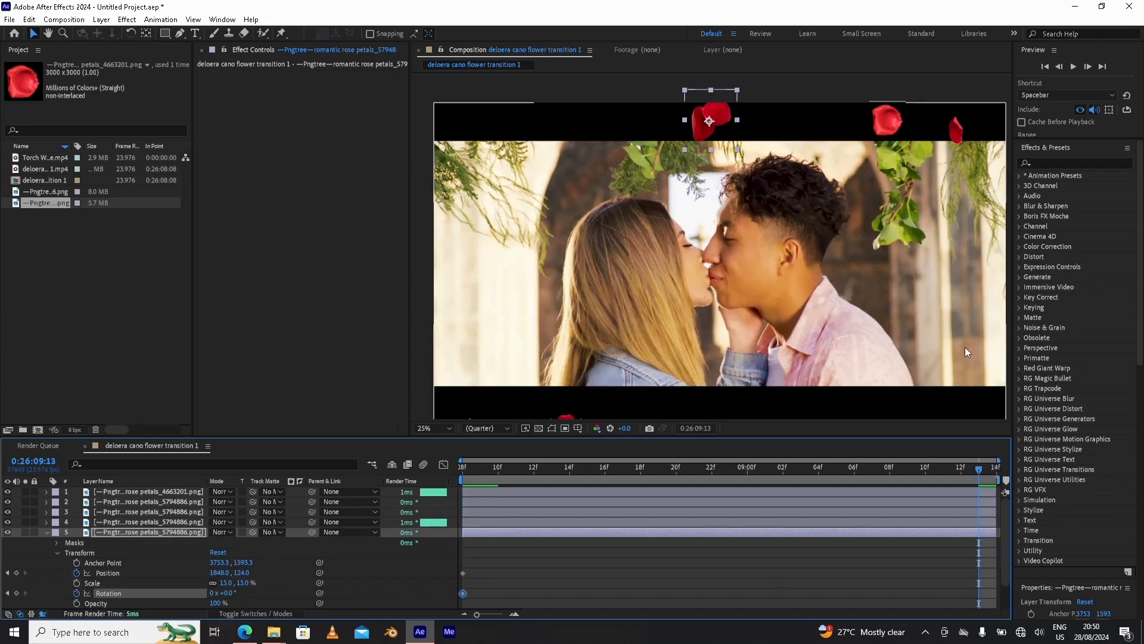
pyautogui.moveTo(734, 145); pyautogui.dragTo(748, 425)
pyautogui.moveTo(766, 351); pyautogui.dragTo(768, 325)
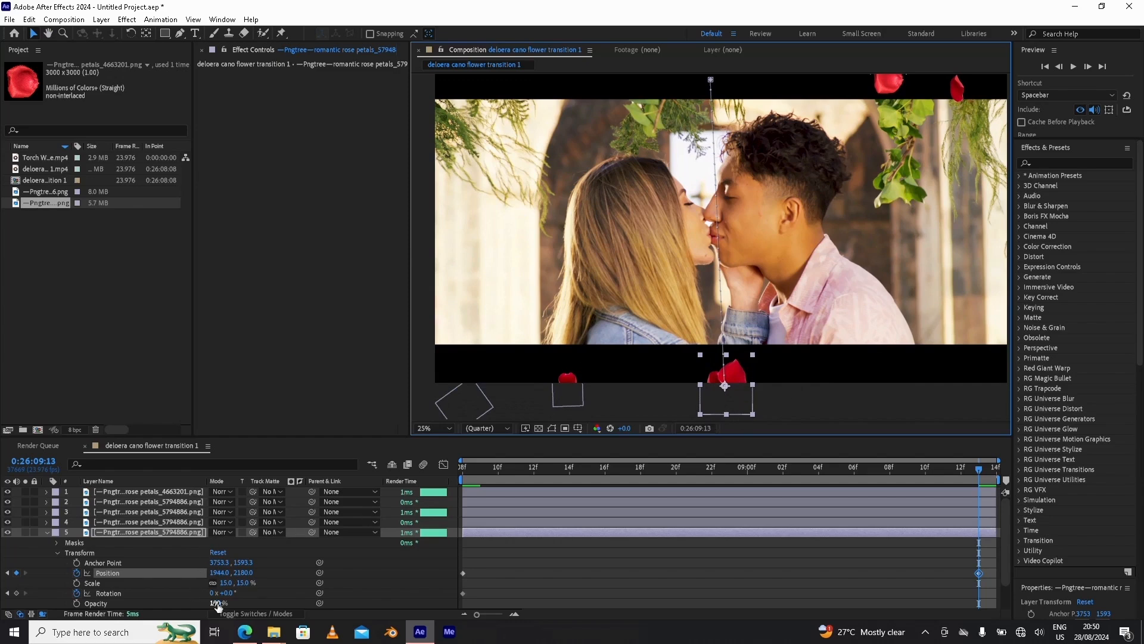
pyautogui.moveTo(226, 598); pyautogui.dragTo(386, 596)
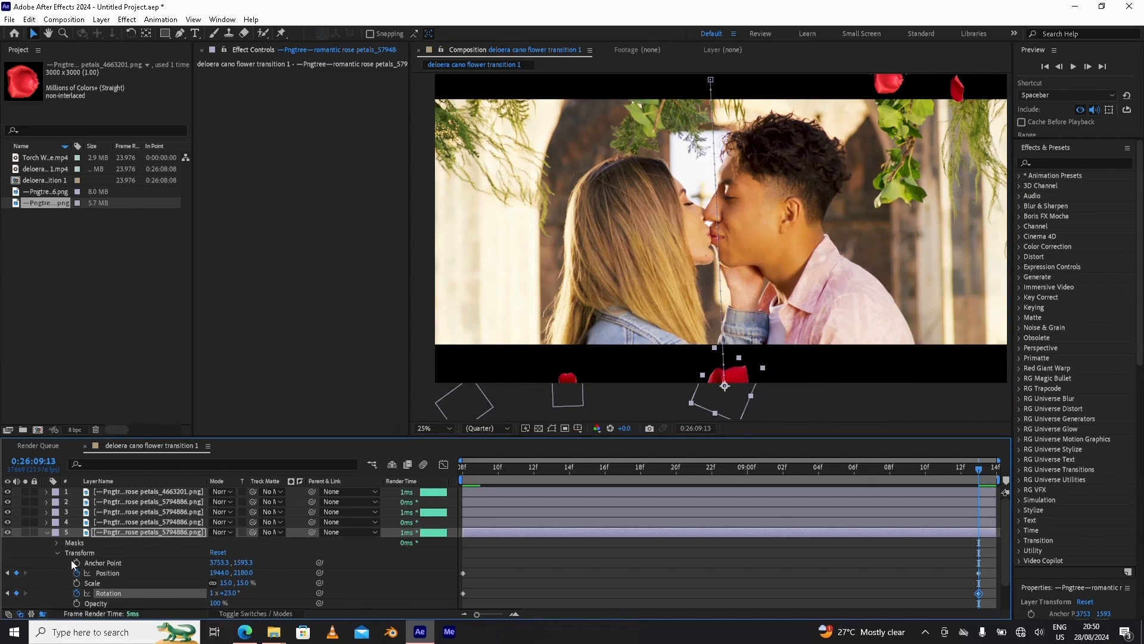
pyautogui.click(47, 533)
# Select the round rose petal above the man's shoulder and show its Transform properties.
pyautogui.moveTo(862, 155); pyautogui.dragTo(787, 188)
pyautogui.click(824, 114)
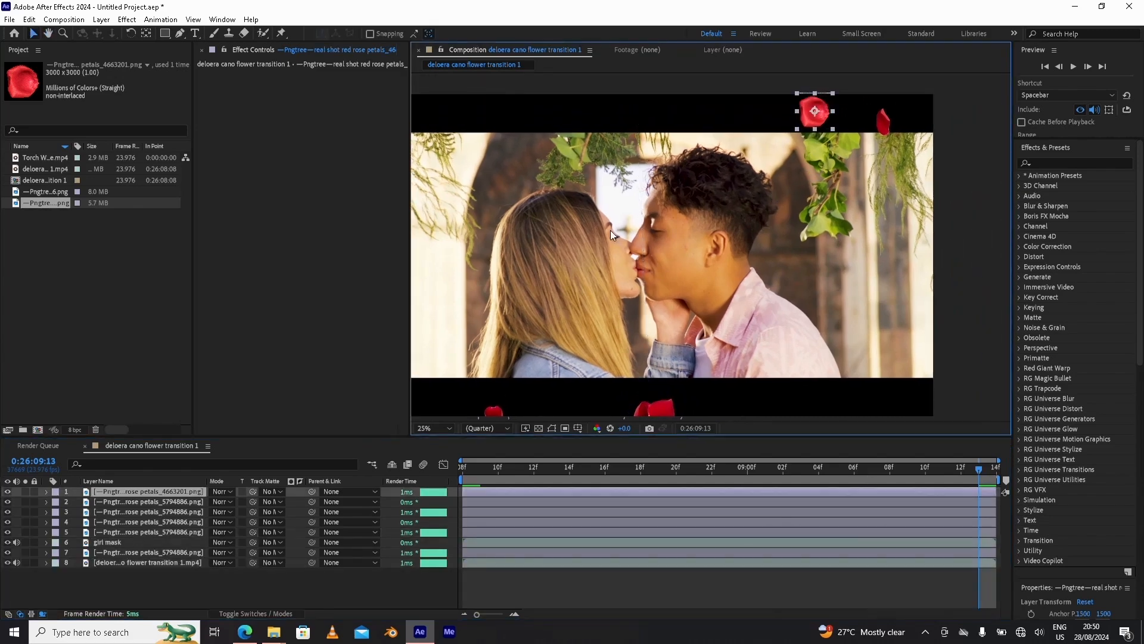
pyautogui.click(47, 492)
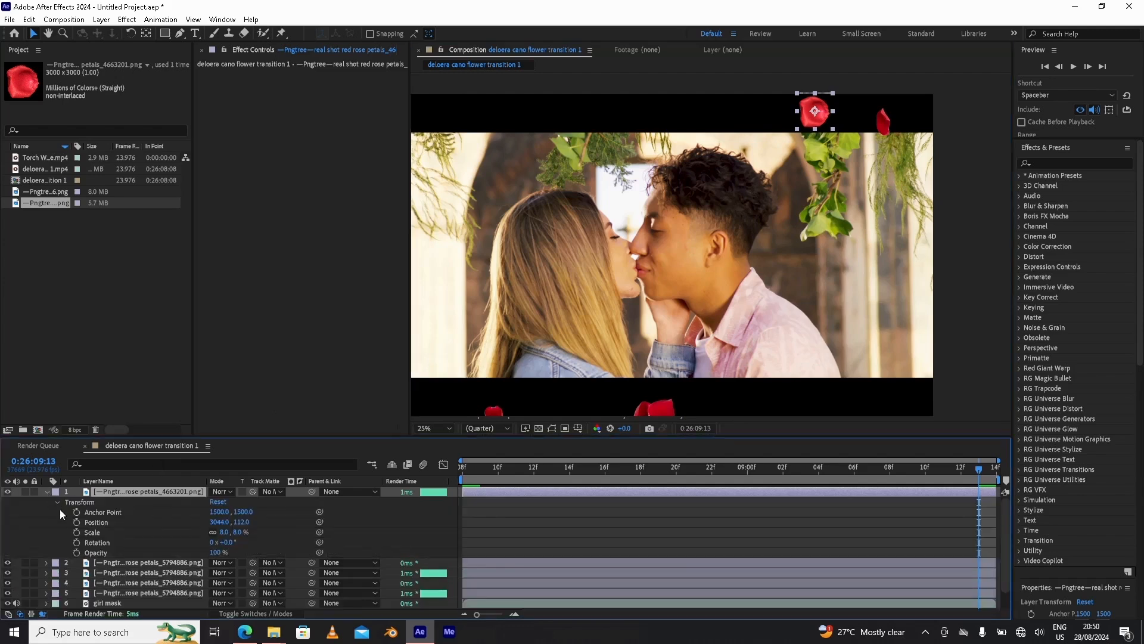
pyautogui.click(77, 522)
pyautogui.click(77, 542)
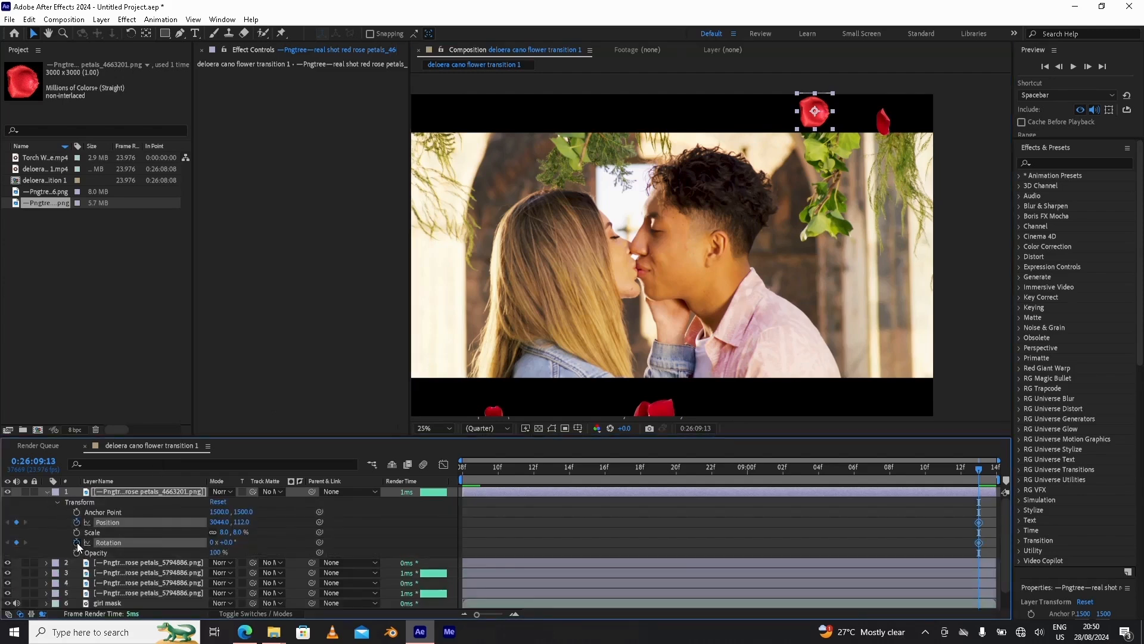
pyautogui.moveTo(218, 541); pyautogui.dragTo(345, 534)
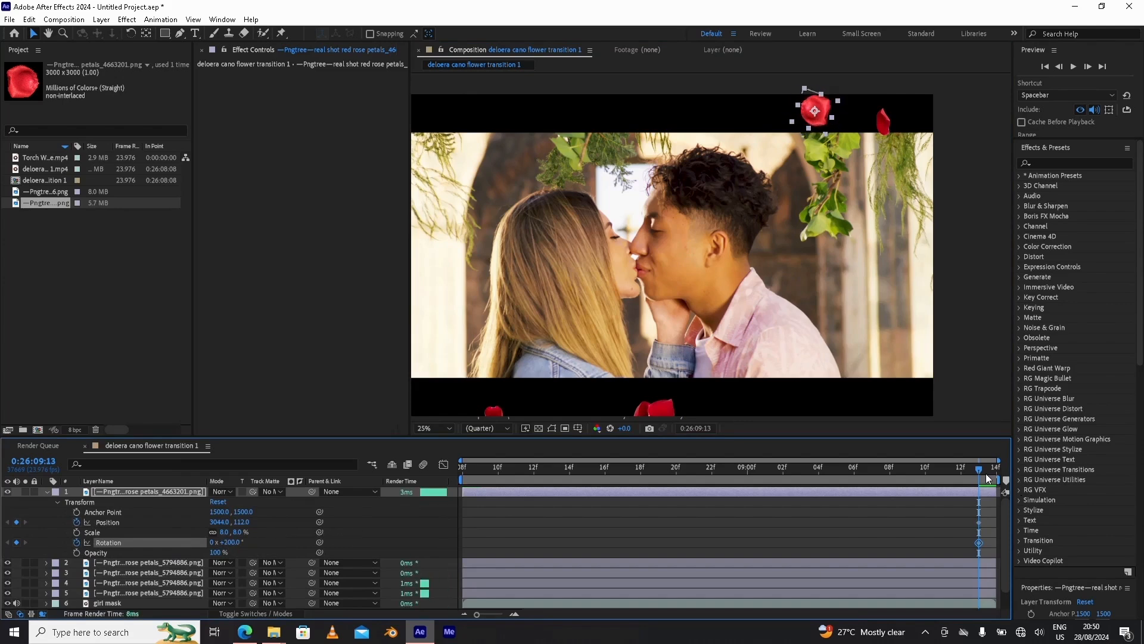
pyautogui.hotkey('ctrl', 'z')
pyautogui.hotkey('ctrl', 'z')
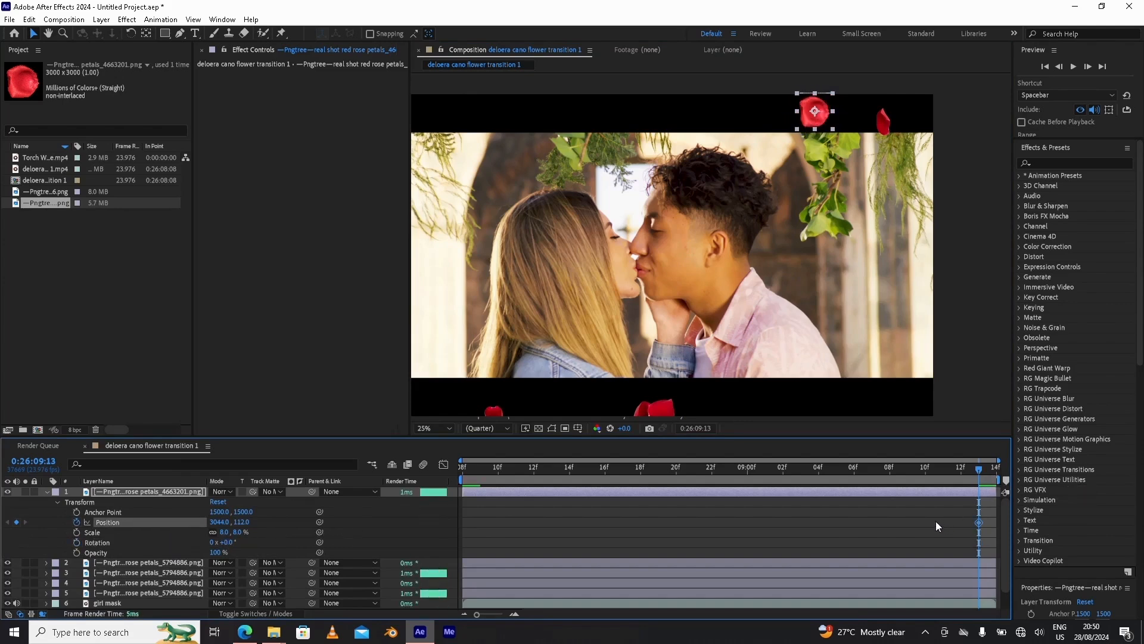
pyautogui.click(824, 495)
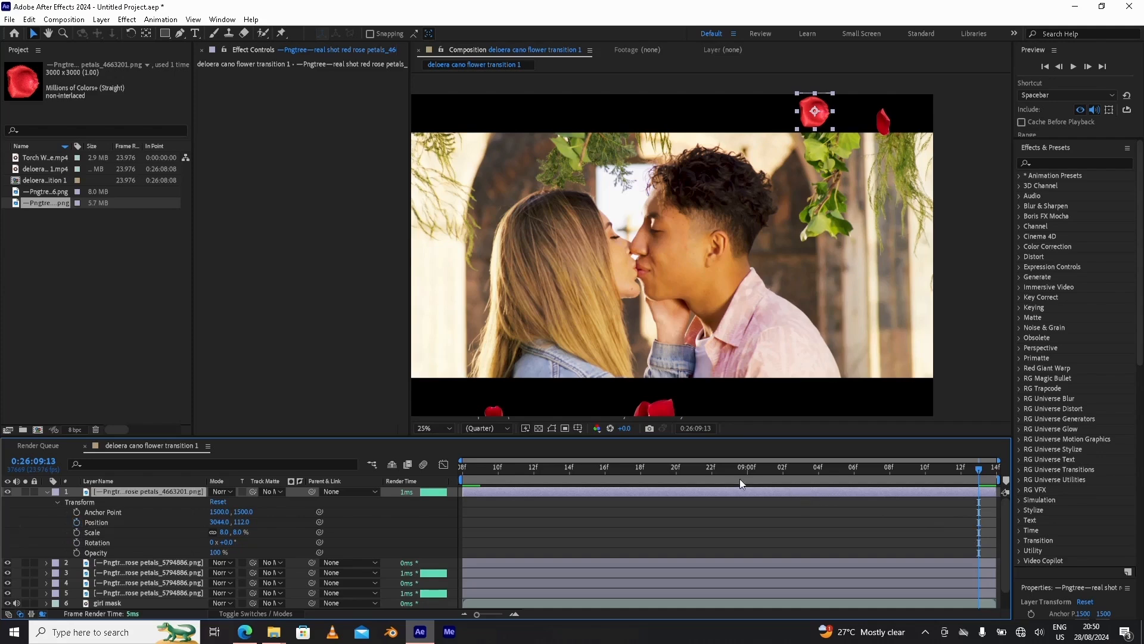
# Keyframe the round petal's position and rotation at 0:26:08:08, with the rotation set to 111°.
pyautogui.click(464, 472)
pyautogui.click(76, 522)
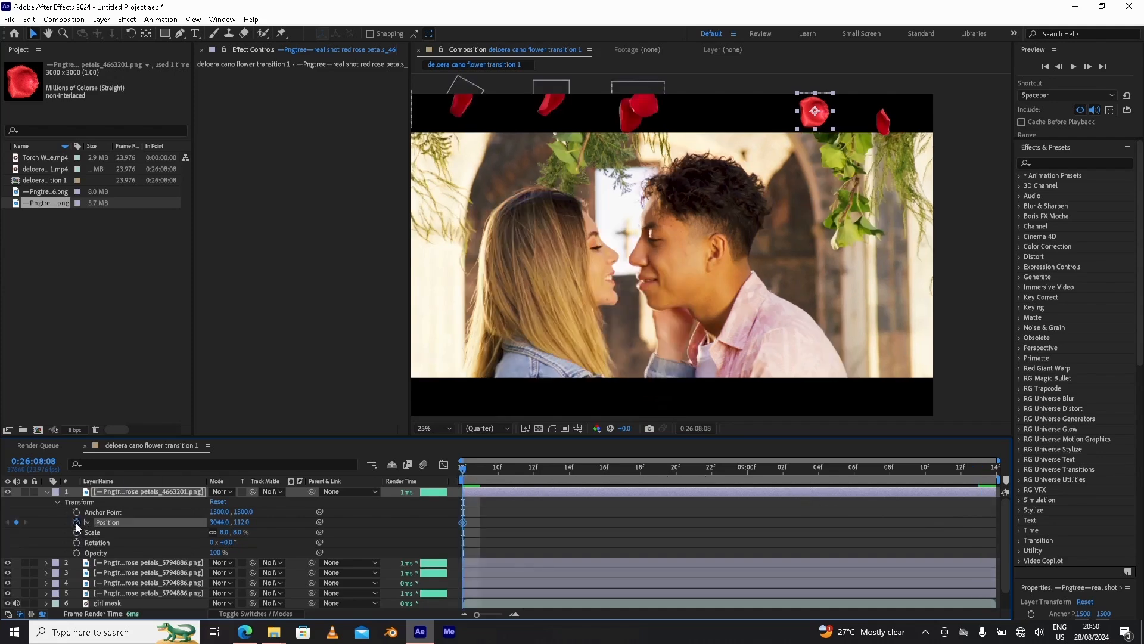
pyautogui.click(77, 542)
pyautogui.moveTo(224, 544); pyautogui.dragTo(290, 544)
# Keyframe the round petal at 0:26:09:13 with position about 3172, 2040 and rotation 1x+25°.
pyautogui.click(979, 467)
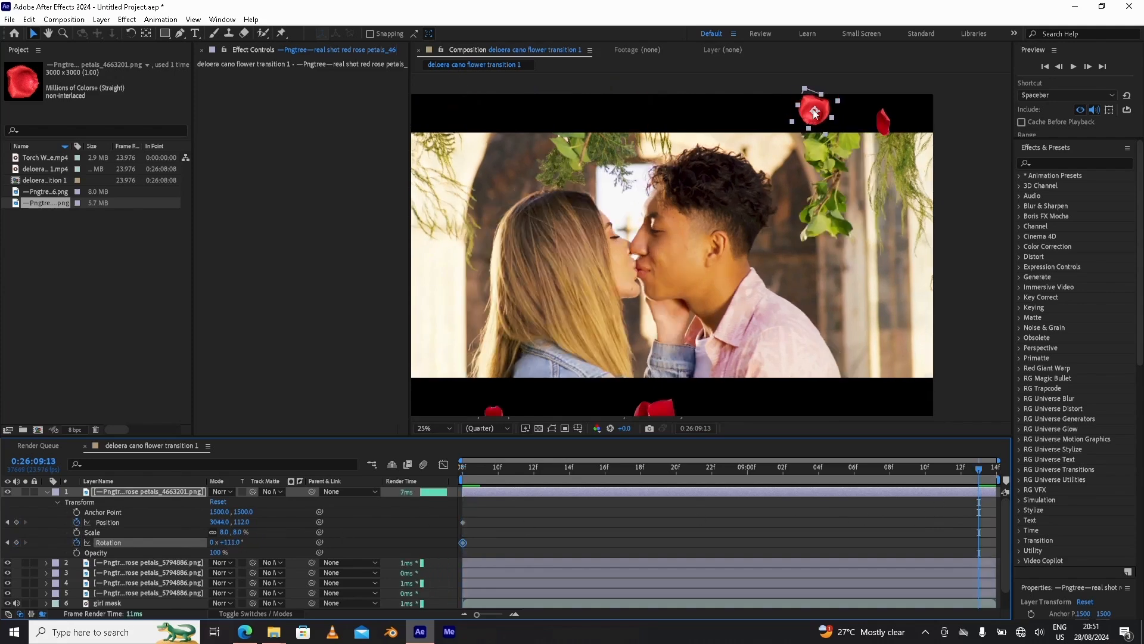
pyautogui.moveTo(809, 113); pyautogui.dragTo(825, 414)
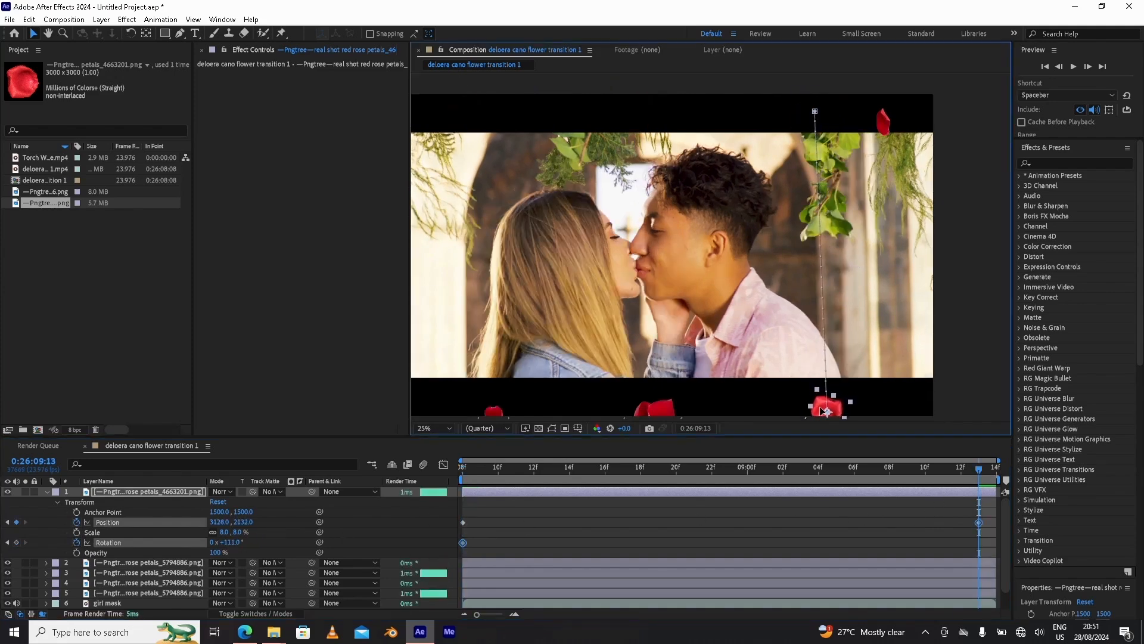
pyautogui.moveTo(235, 543); pyautogui.dragTo(245, 543)
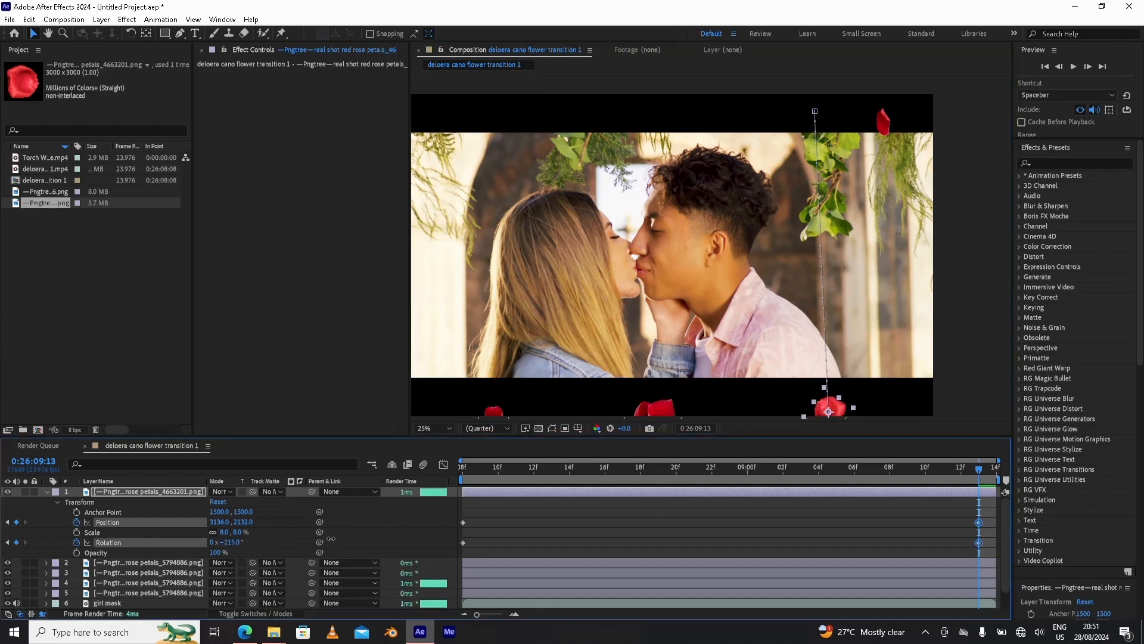
pyautogui.moveTo(436, 553); pyautogui.dragTo(410, 553)
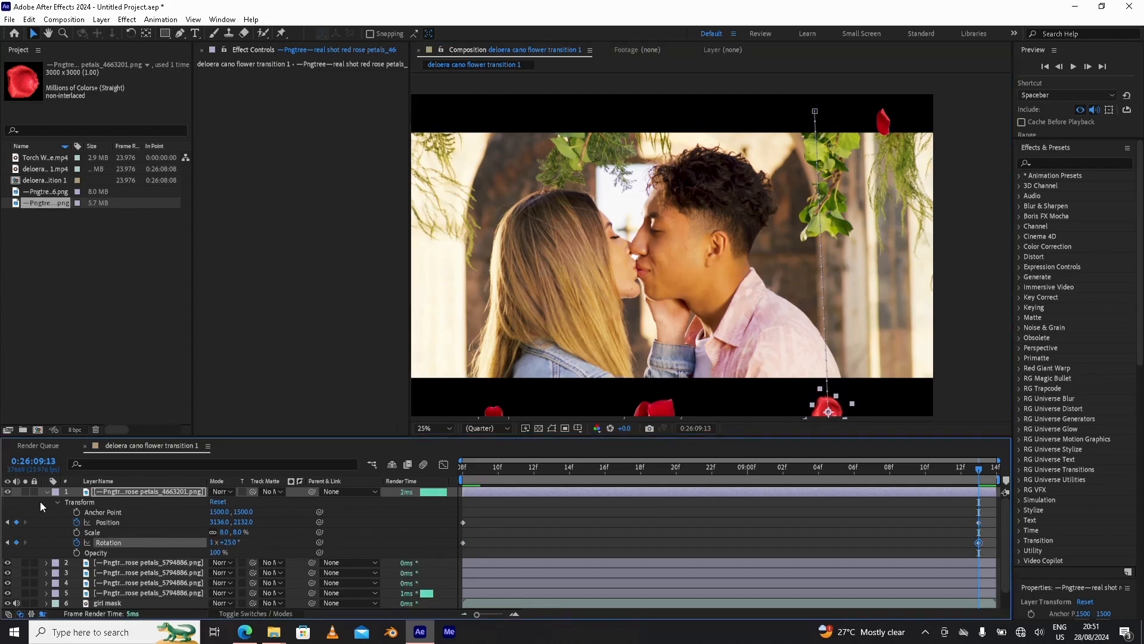
pyautogui.moveTo(842, 412); pyautogui.dragTo(847, 398)
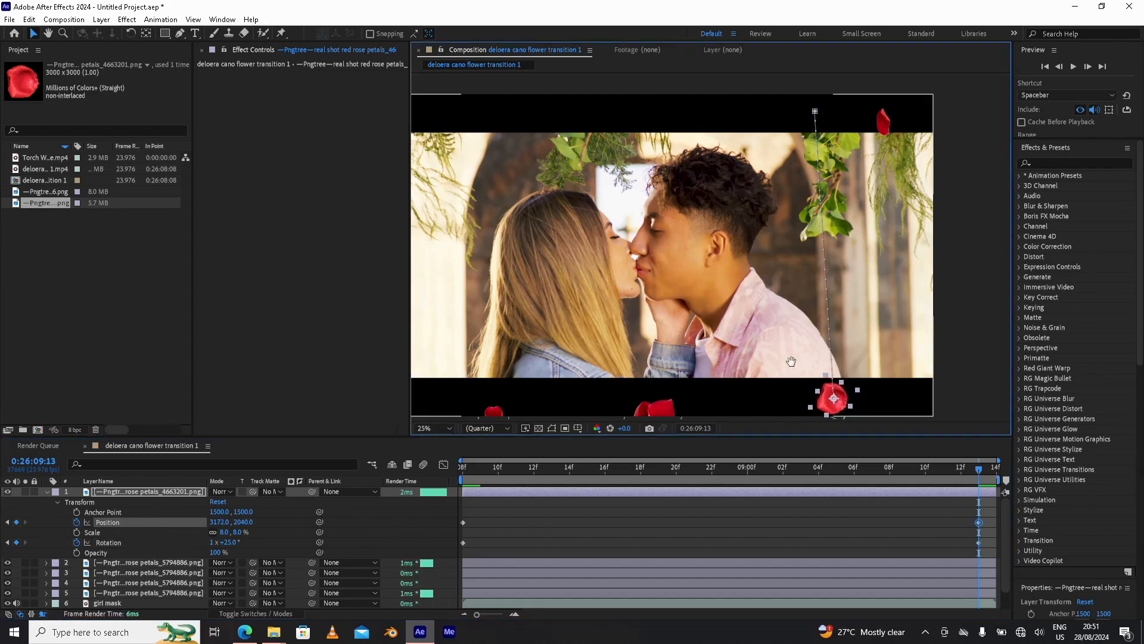
# Examine the end positions and motion paths of the petals along the lower edge of the frame.
pyautogui.moveTo(793, 367); pyautogui.dragTo(802, 304)
pyautogui.moveTo(606, 331); pyautogui.dragTo(666, 311)
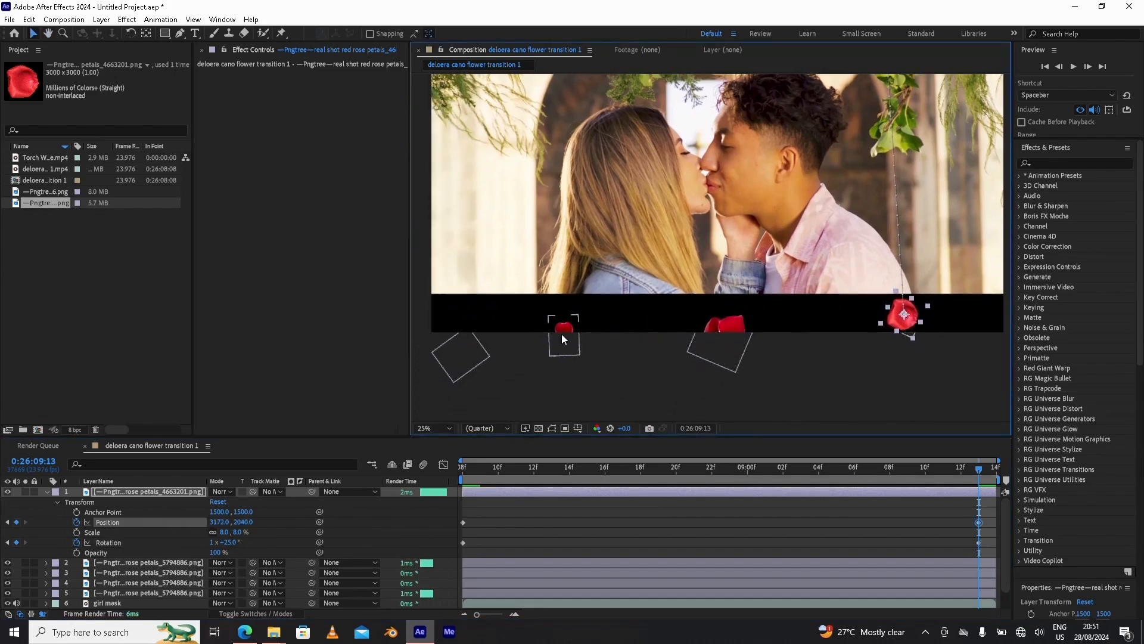
pyautogui.click(453, 349)
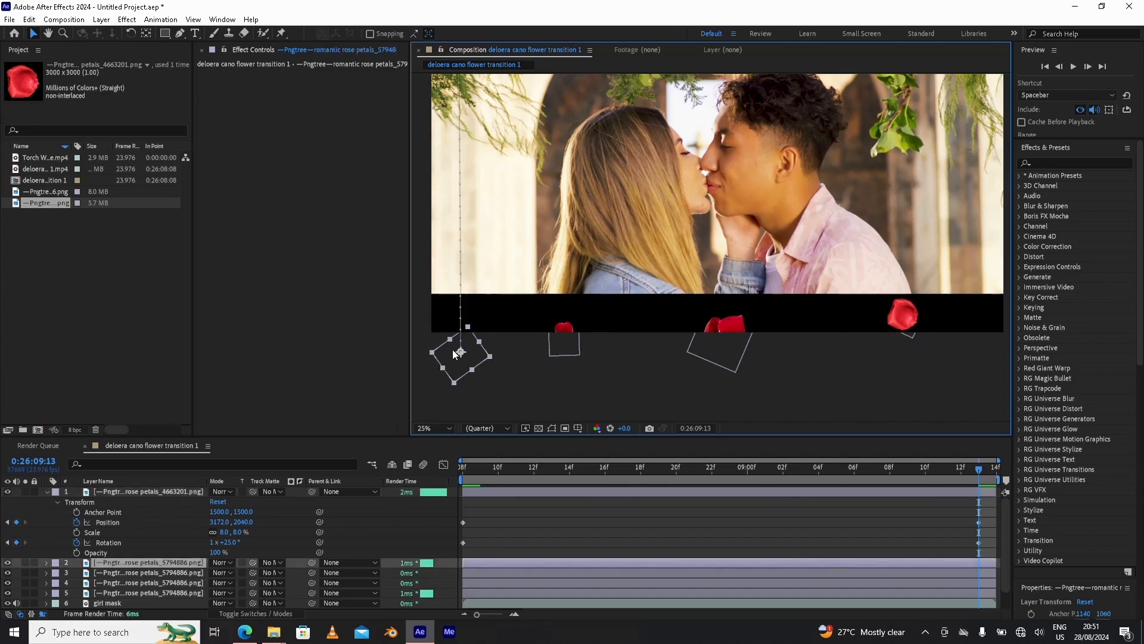
pyautogui.click(571, 347)
pyautogui.click(736, 354)
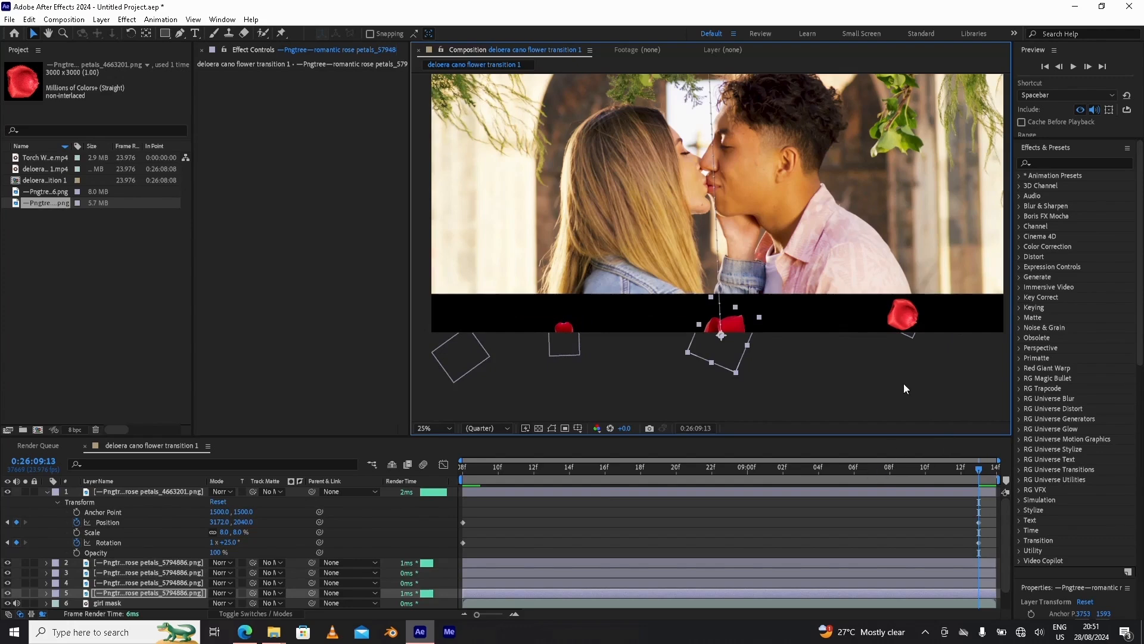
pyautogui.moveTo(923, 353); pyautogui.dragTo(877, 383)
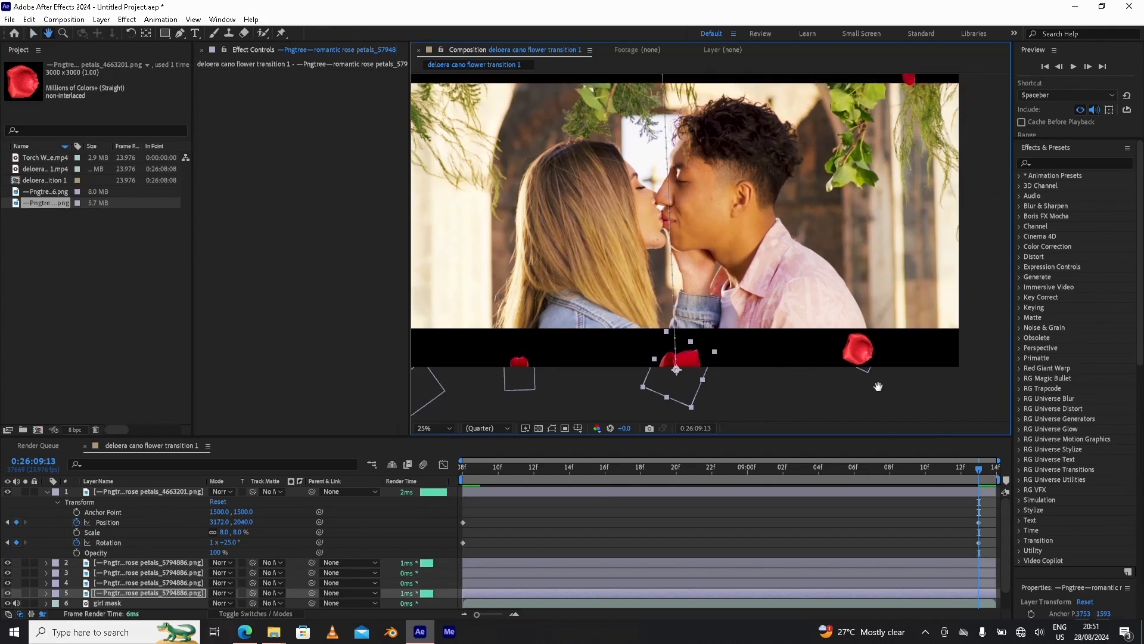
# Collapse the round petal's properties, select the small petal nearest the frame's upper-right corner and show its Transform properties.
pyautogui.click(47, 492)
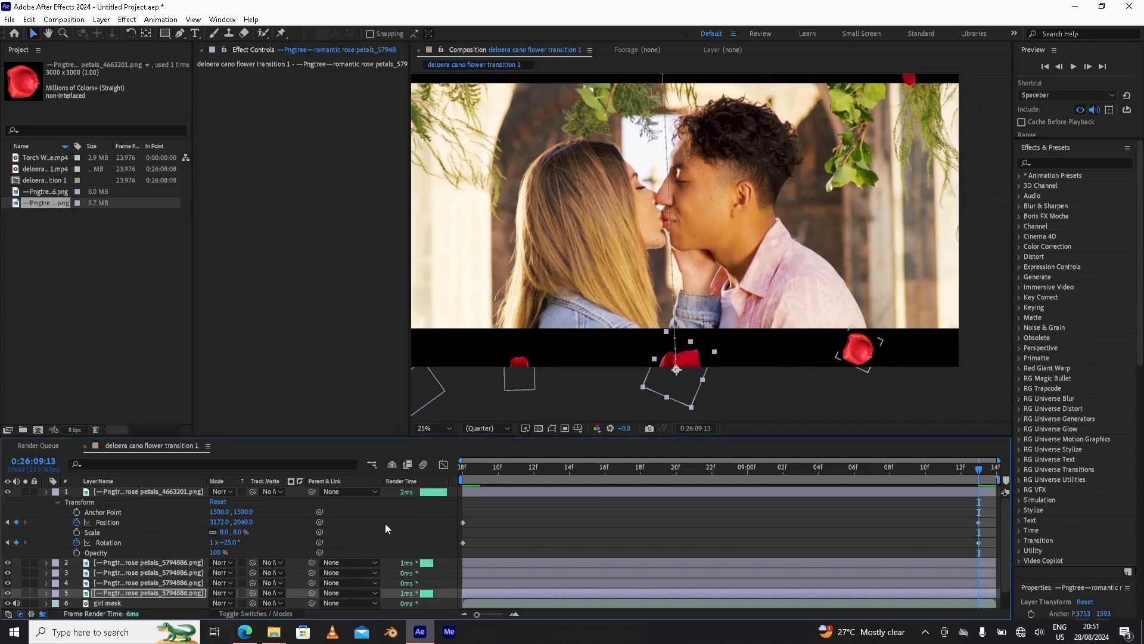
pyautogui.moveTo(813, 331); pyautogui.dragTo(785, 406)
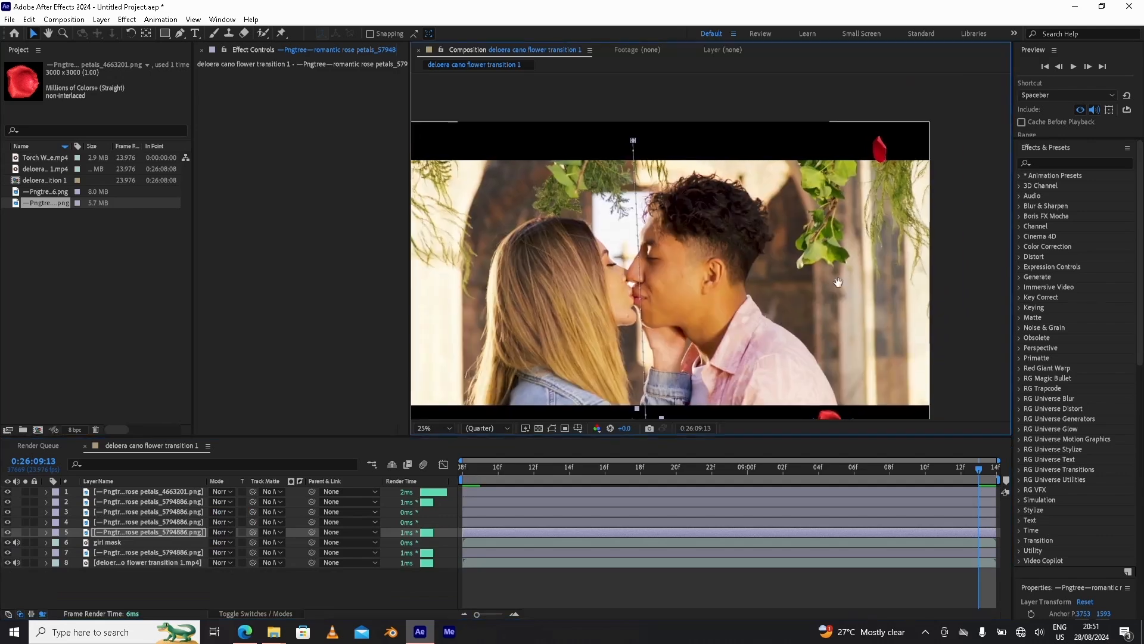
pyautogui.click(878, 156)
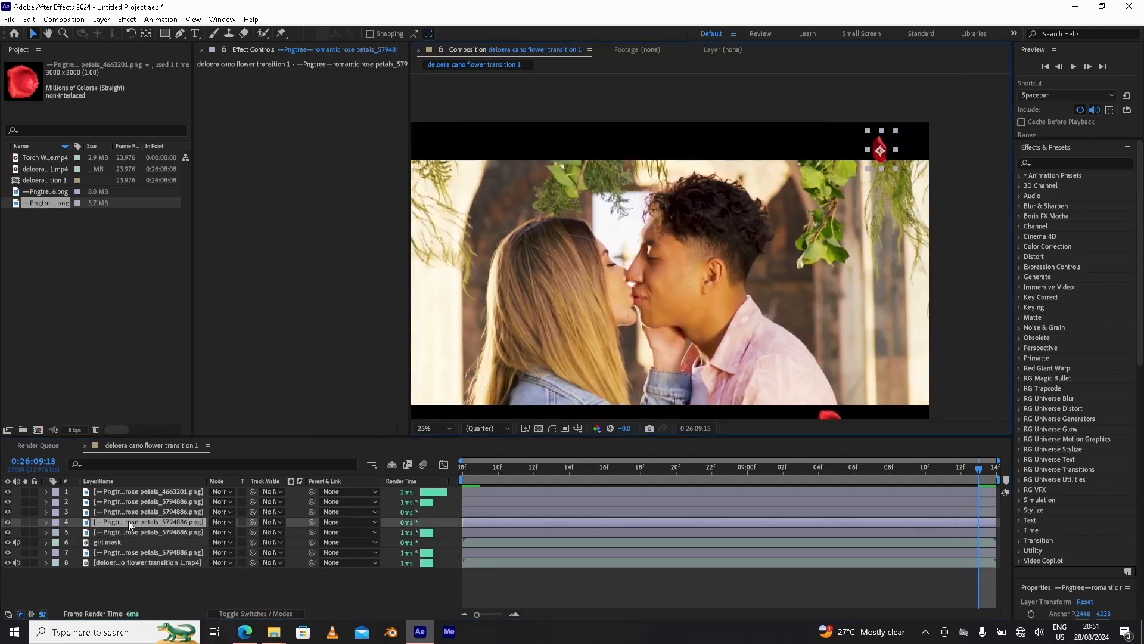
pyautogui.click(46, 523)
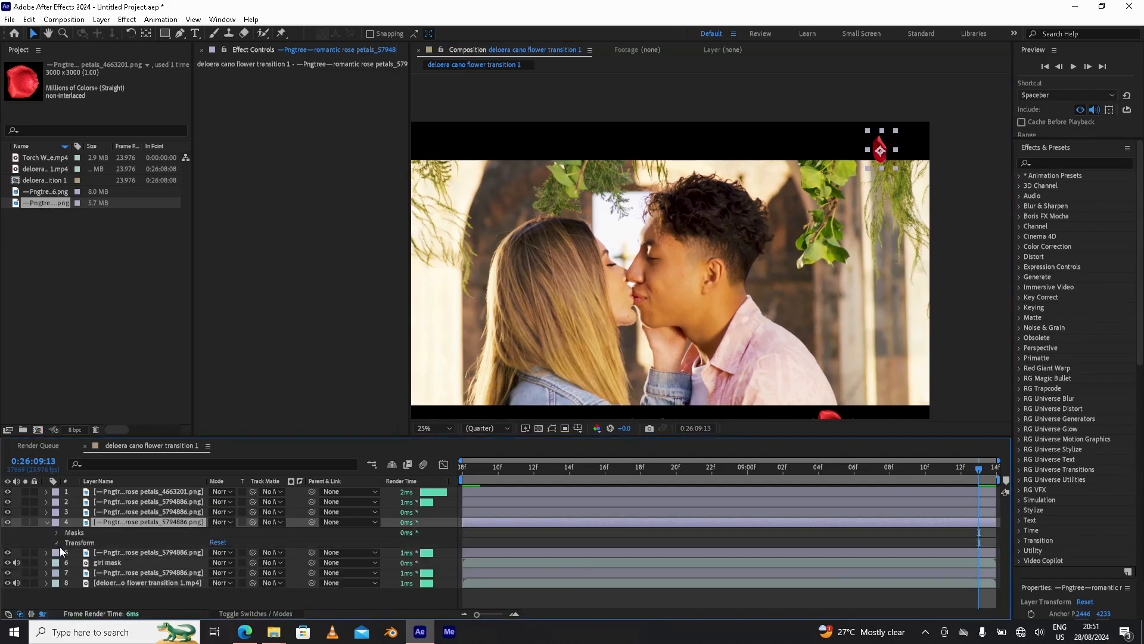
pyautogui.click(58, 543)
# Move the small petal to about 3488, 96 at 0:26:08:08 and keyframe its position and a rotation of 53°.
pyautogui.click(464, 472)
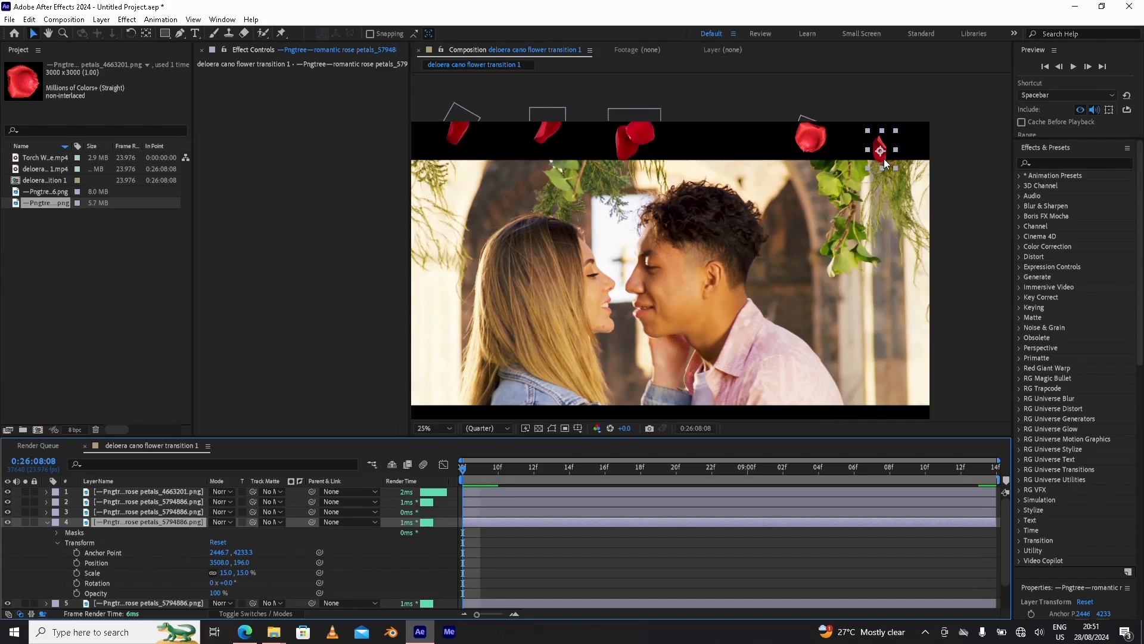
pyautogui.moveTo(880, 151); pyautogui.dragTo(877, 137)
pyautogui.click(76, 563)
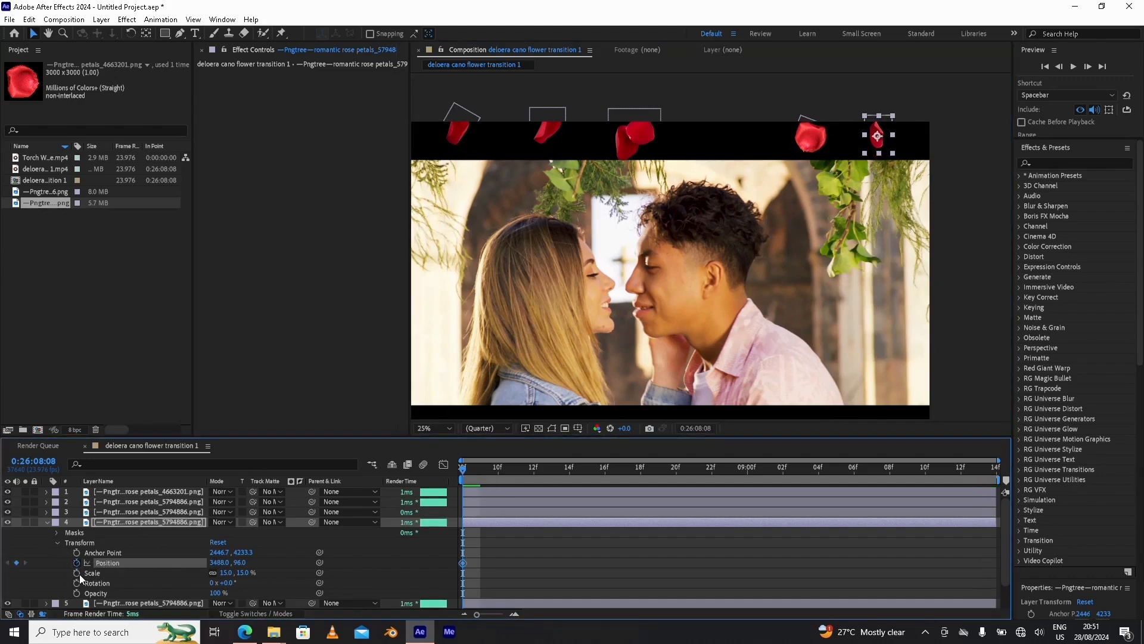
pyautogui.click(77, 583)
pyautogui.moveTo(226, 583); pyautogui.dragTo(260, 584)
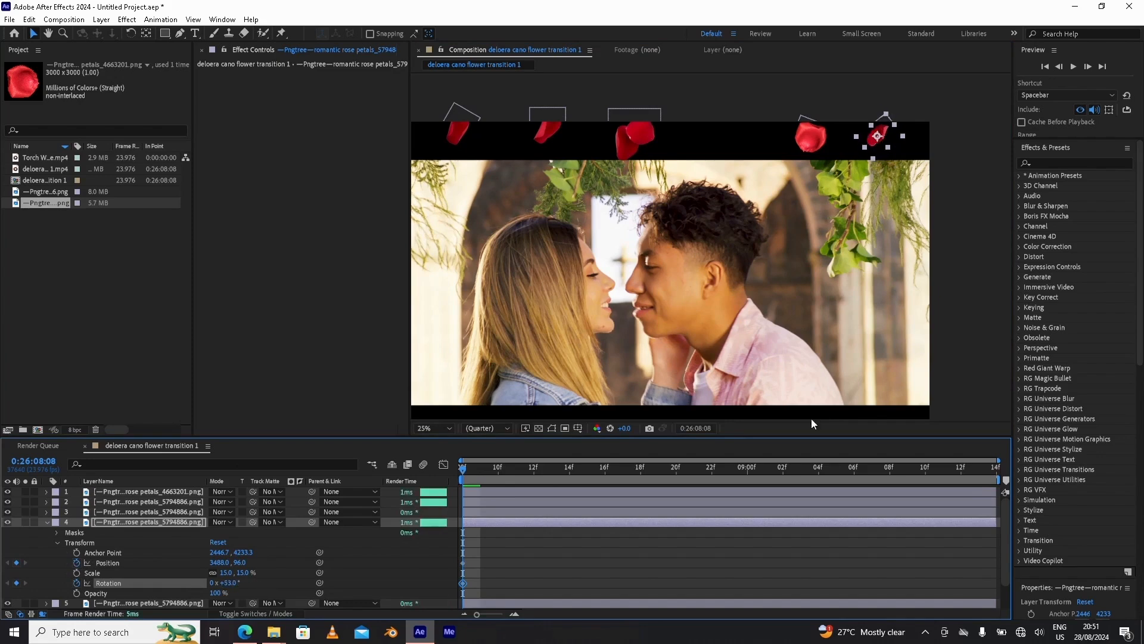
# Keyframe the small petal at 0:26:09:13 with position about 3568, 2256 below the frame and rotation 223°.
pyautogui.click(979, 469)
pyautogui.moveTo(886, 140); pyautogui.dragTo(898, 425)
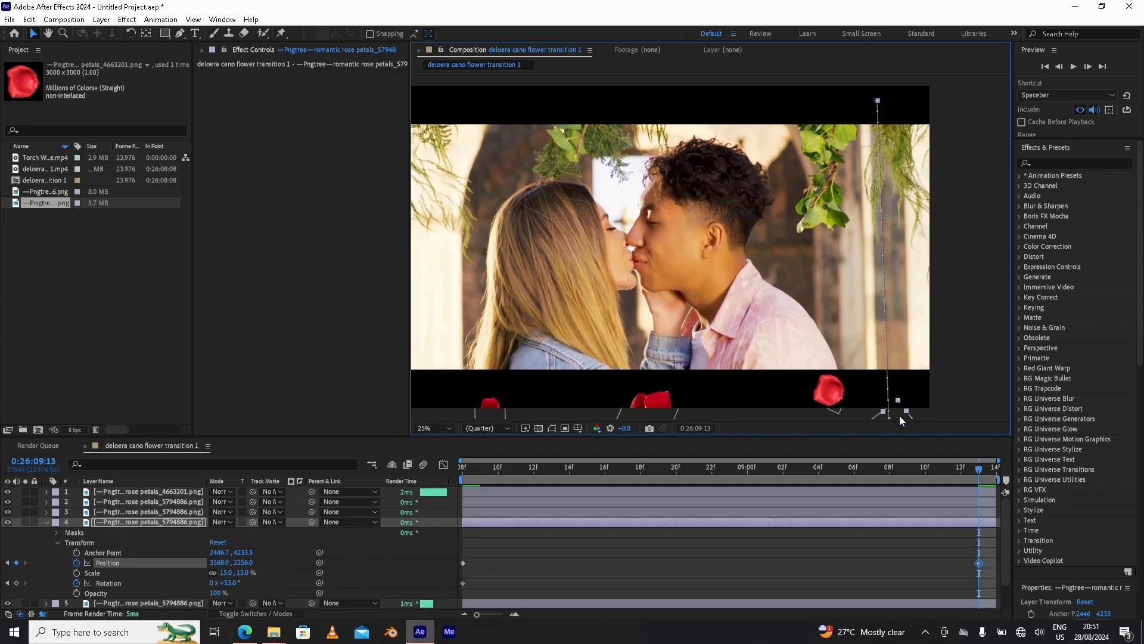
pyautogui.moveTo(230, 584); pyautogui.dragTo(331, 584)
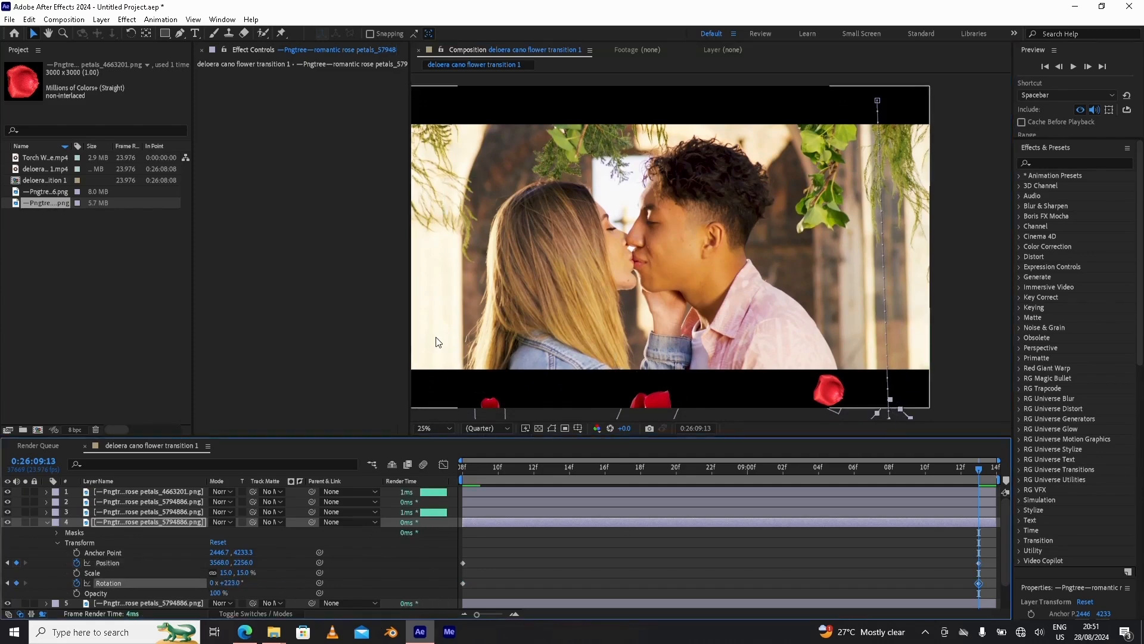
# Return to 0:26:08:08 and collapse the small petal's properties.
pyautogui.scroll(-1, 595, 345)
pyautogui.scroll(1, 625, 326)
pyautogui.moveTo(628, 328); pyautogui.dragTo(684, 324)
pyautogui.click(464, 470)
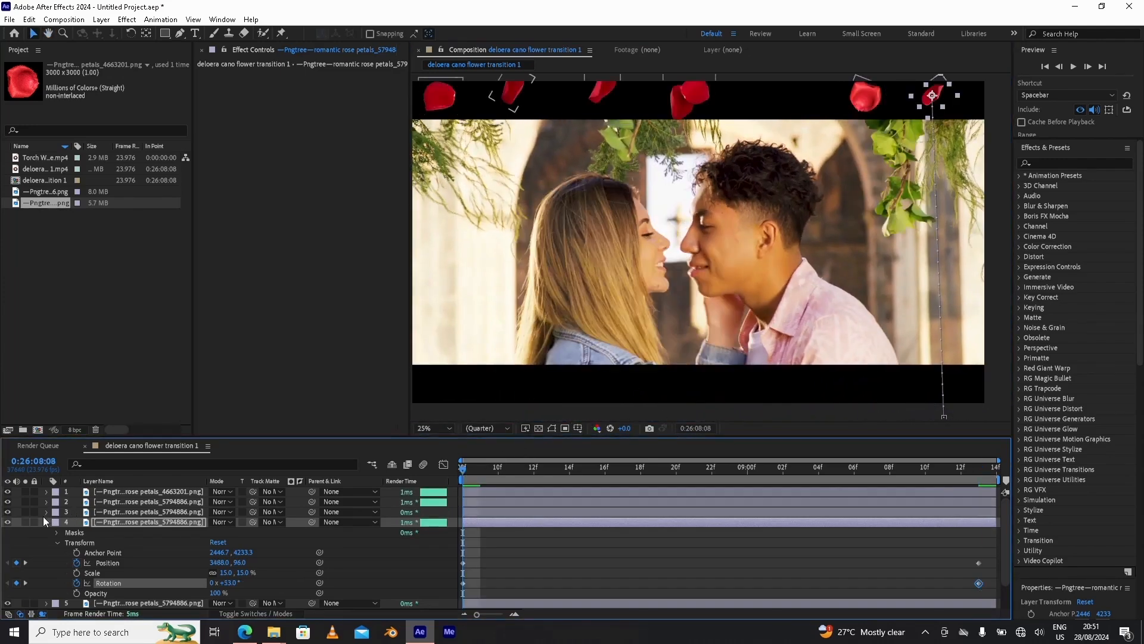
pyautogui.click(46, 522)
# Turn off preview audio and play the falling petal animation.
pyautogui.scroll(-1, 531, 303)
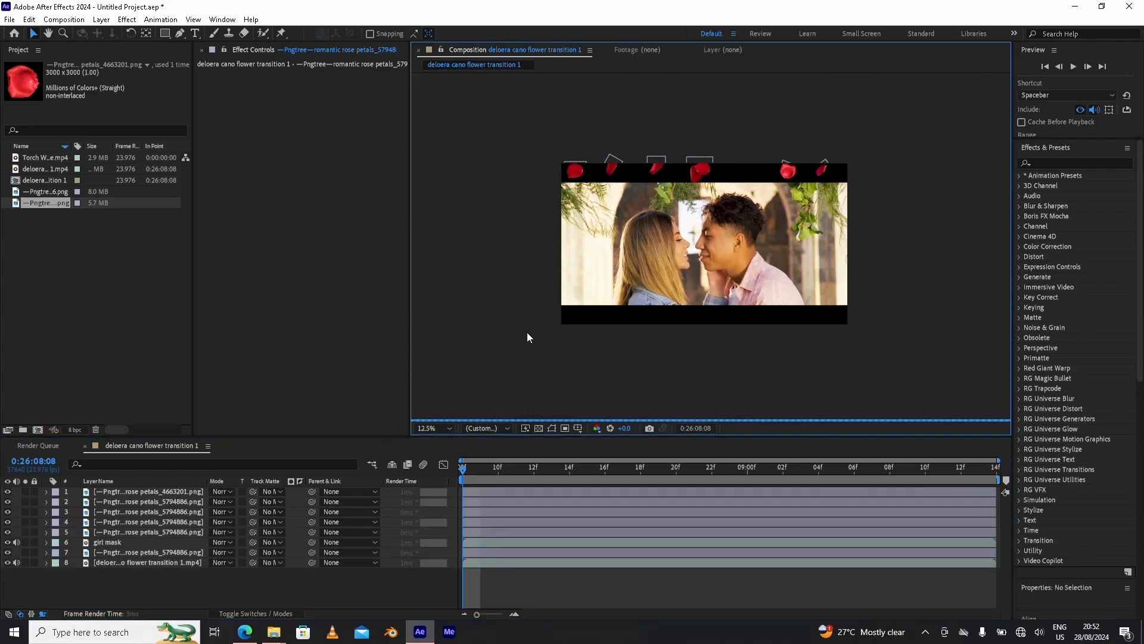
pyautogui.scroll(1, 527, 338)
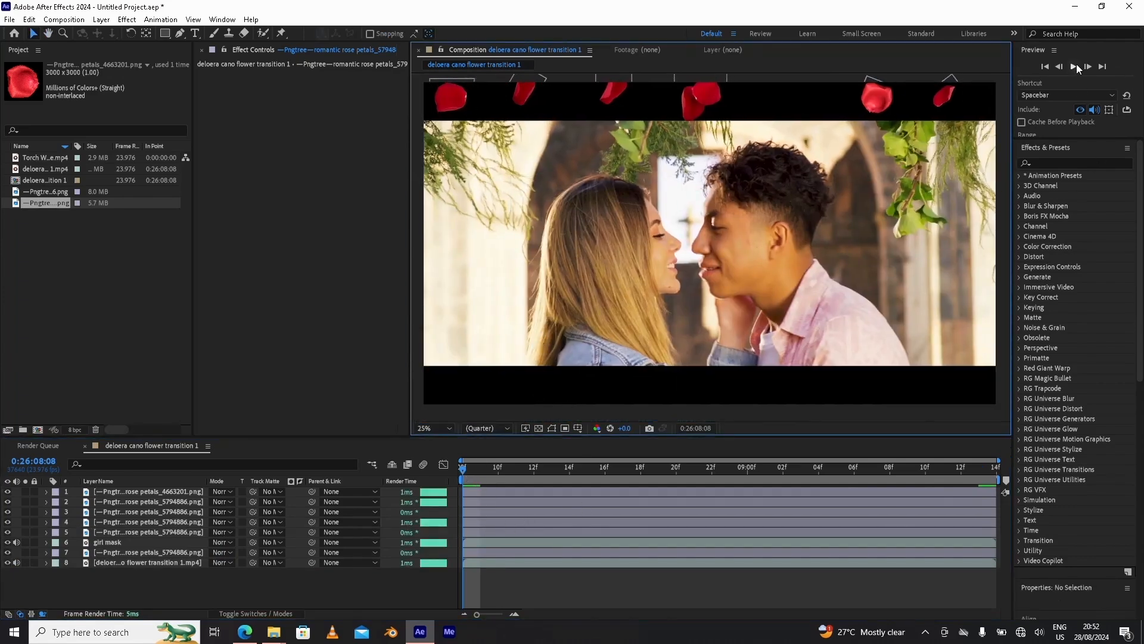
pyautogui.click(1095, 111)
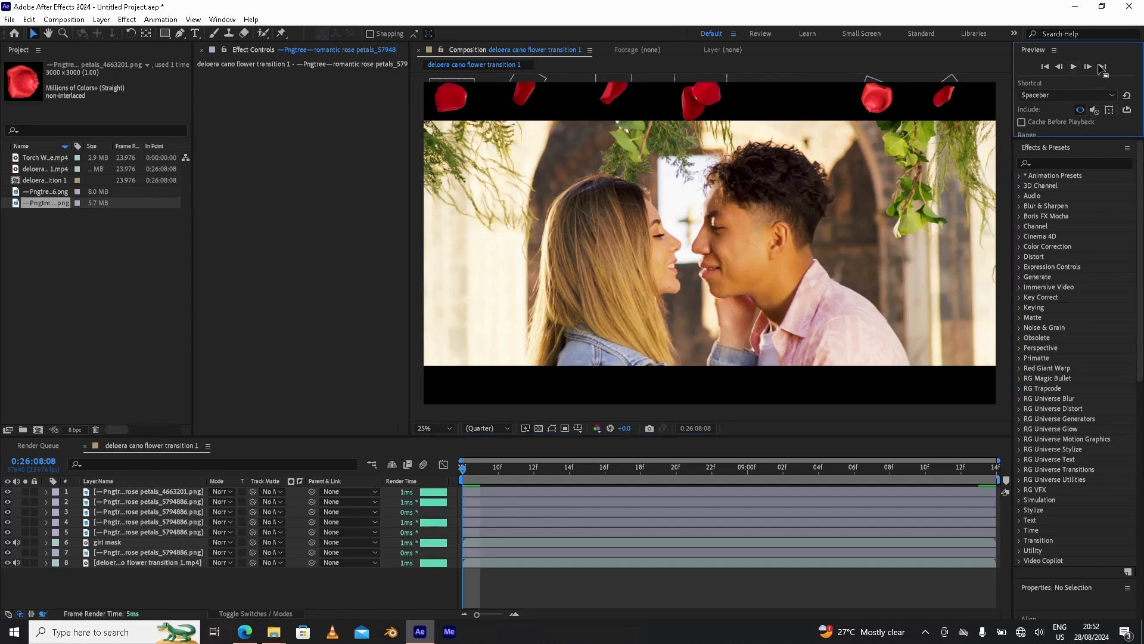
pyautogui.click(1075, 66)
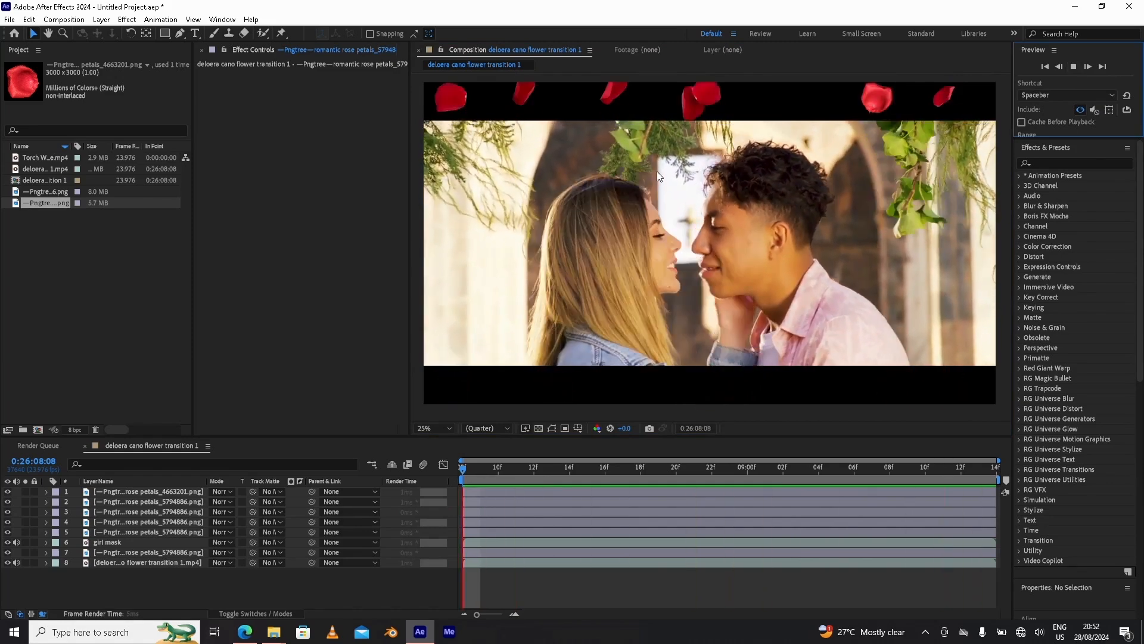
pyautogui.press('space')
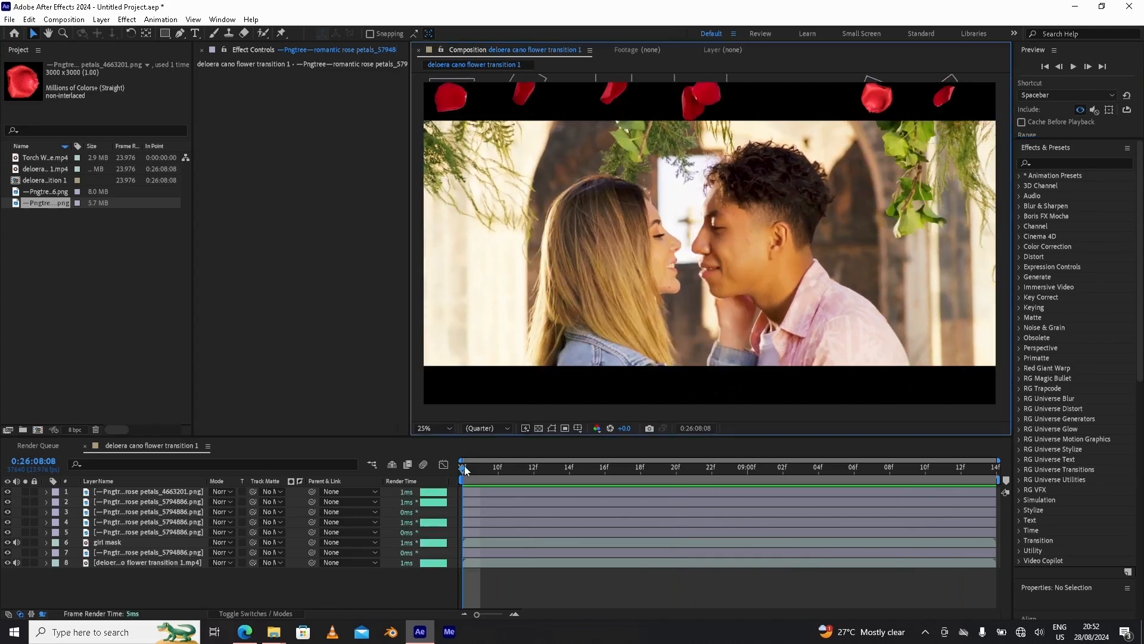
# Select the girl mask layer, show its mask outline and scrub to 0:26:08:18 to check how it covers the woman.
pyautogui.moveTo(471, 469)
pyautogui.mouseDown()
pyautogui.moveTo(621, 470)
pyautogui.moveTo(480, 469)
pyautogui.mouseUp()
pyautogui.click(136, 542)
pyautogui.click(553, 427)
pyautogui.moveTo(482, 470); pyautogui.dragTo(635, 480)
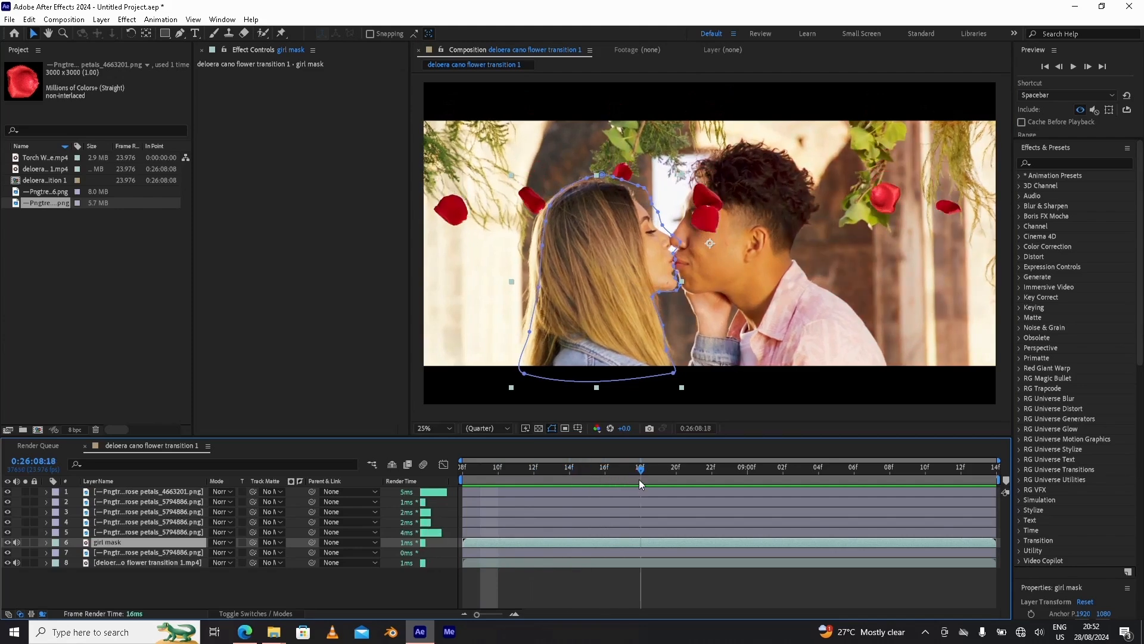
# Return to 0:26:08:08 and expand the Mask 1 properties of the girl mask layer.
pyautogui.press('.')
pyautogui.press('.')
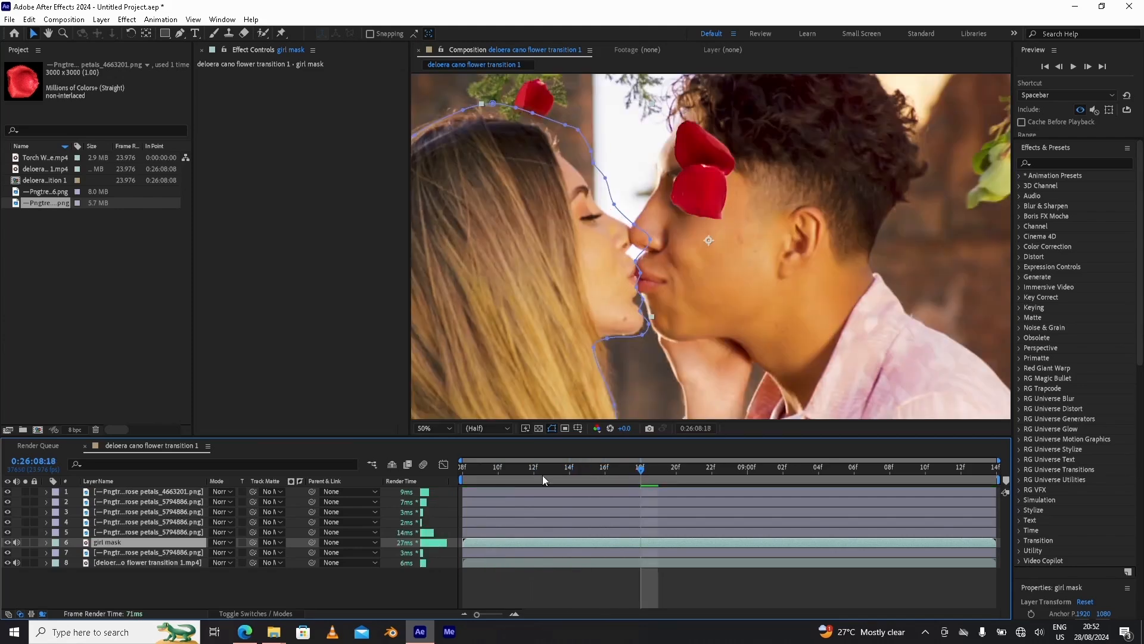
pyautogui.click(462, 471)
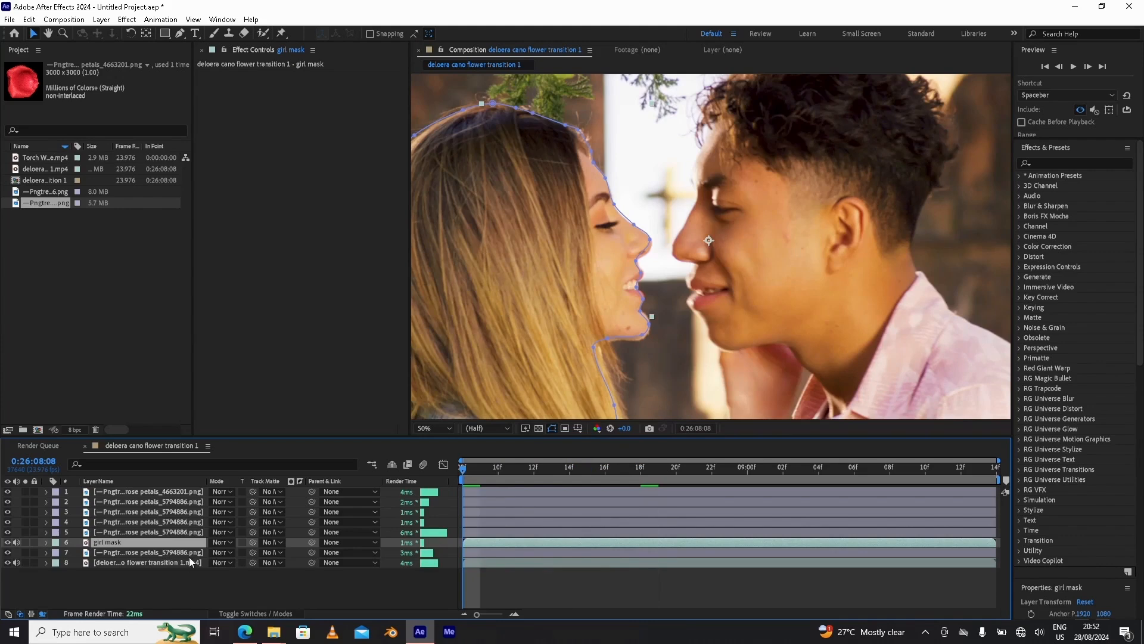
pyautogui.click(46, 542)
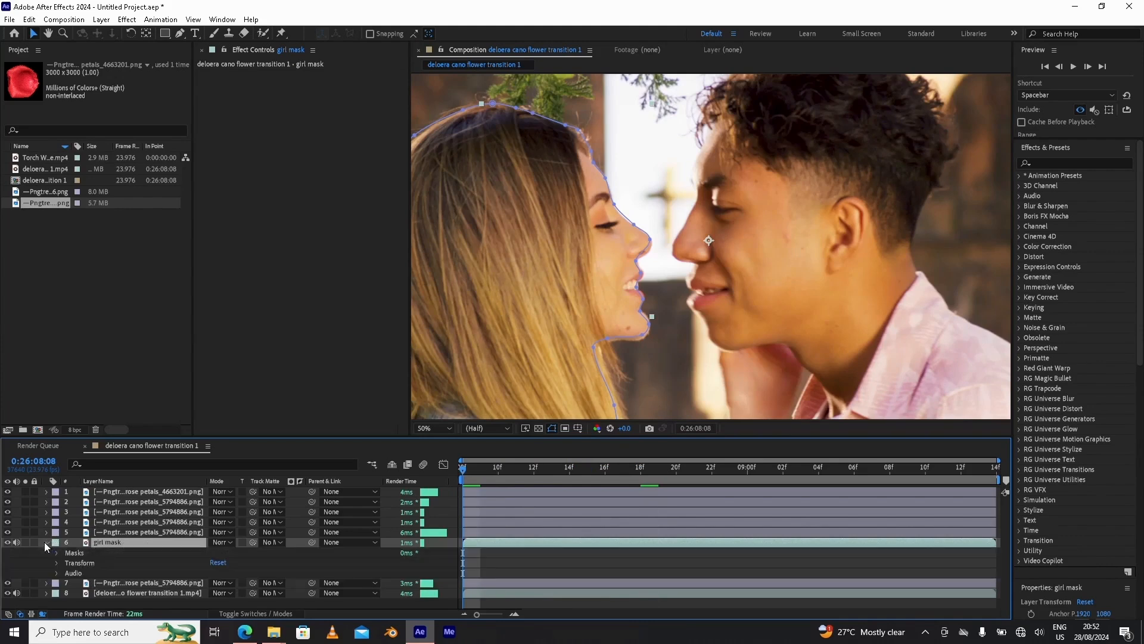
pyautogui.click(57, 553)
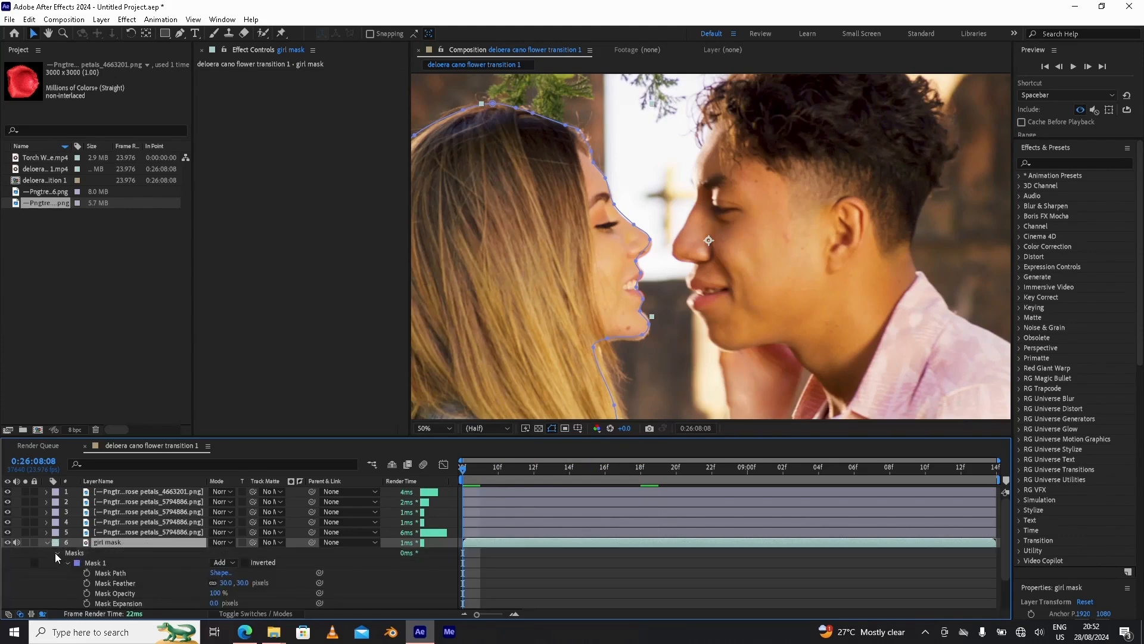
# Try to track Mask 1 of the girl mask layer forward from 0:26:08:08 using position, scale and rotation, and undo it.
pyautogui.rightClick(97, 563)
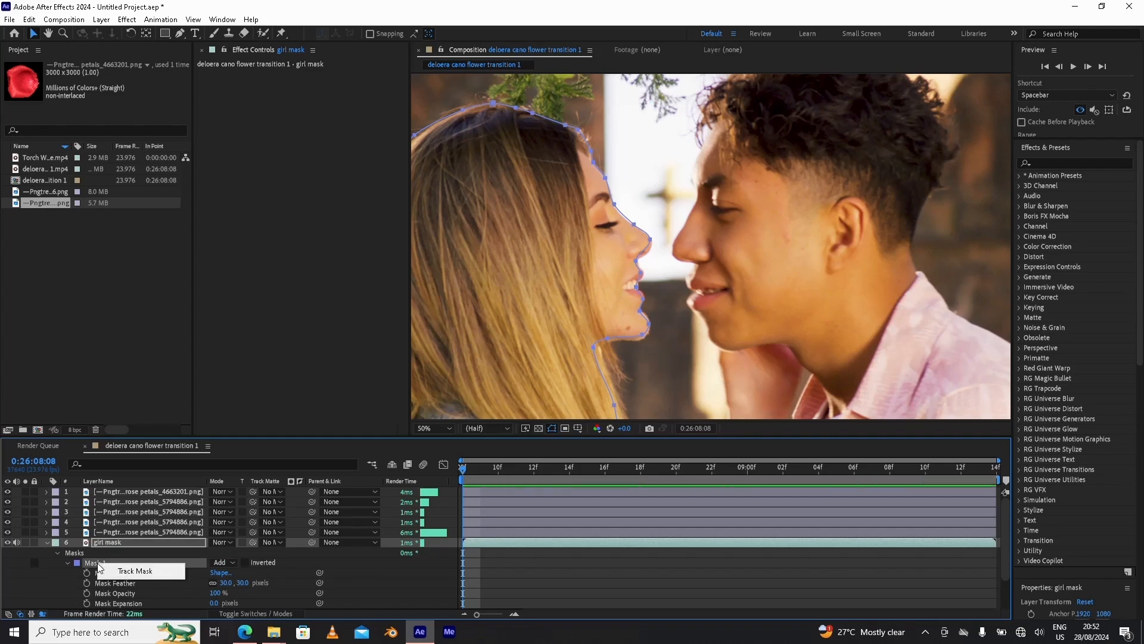
pyautogui.click(135, 571)
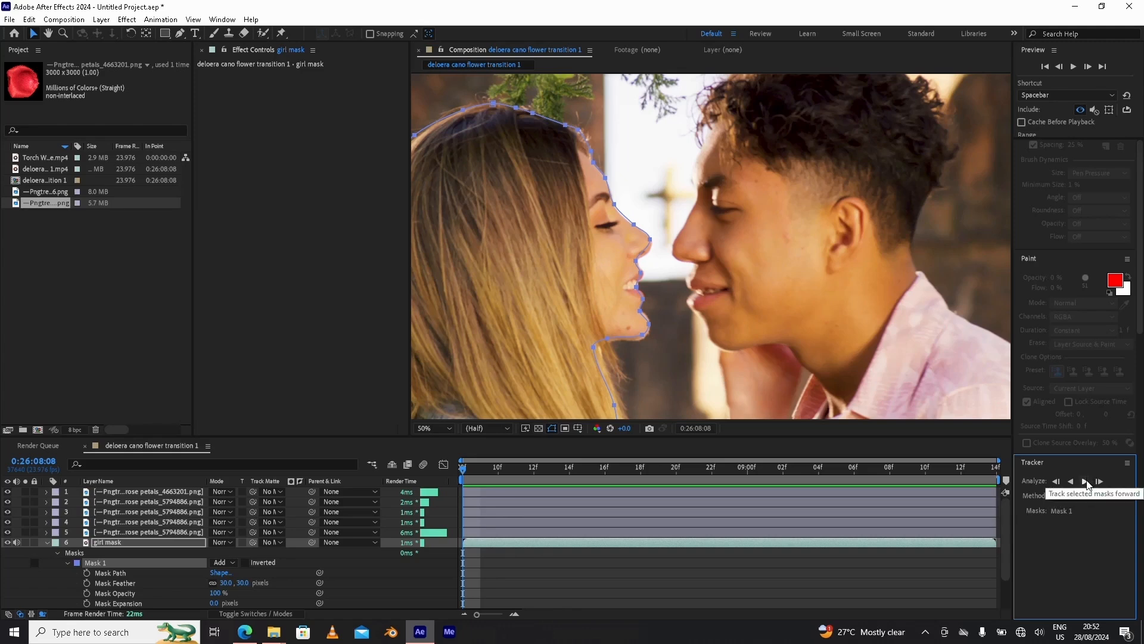
pyautogui.click(1086, 482)
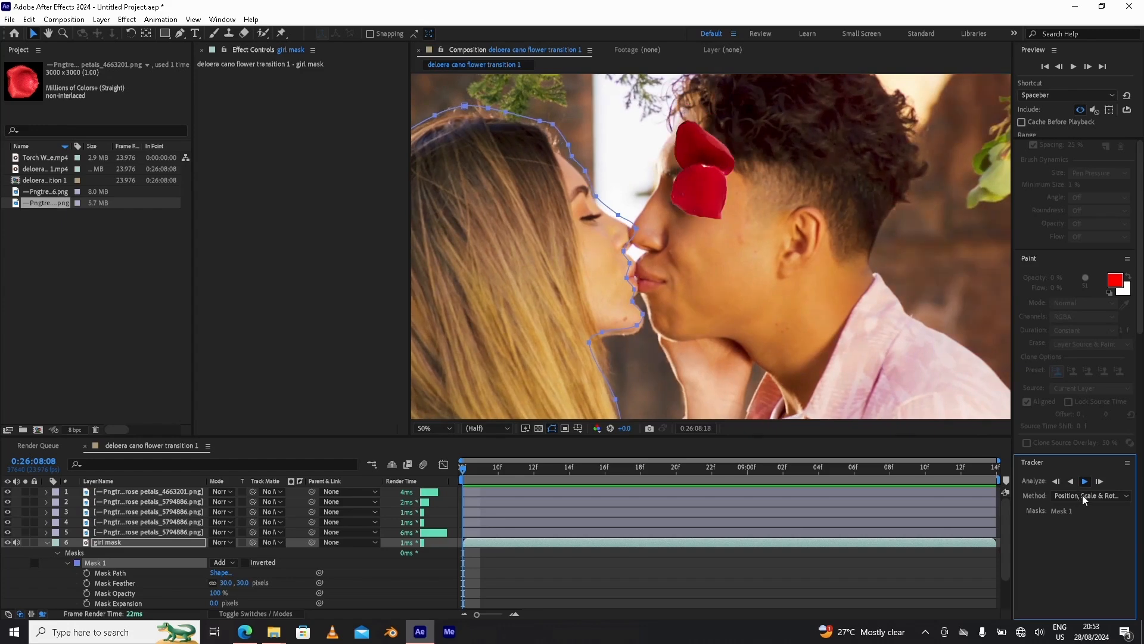
pyautogui.click(502, 556)
pyautogui.hotkey('ctrl', 'z')
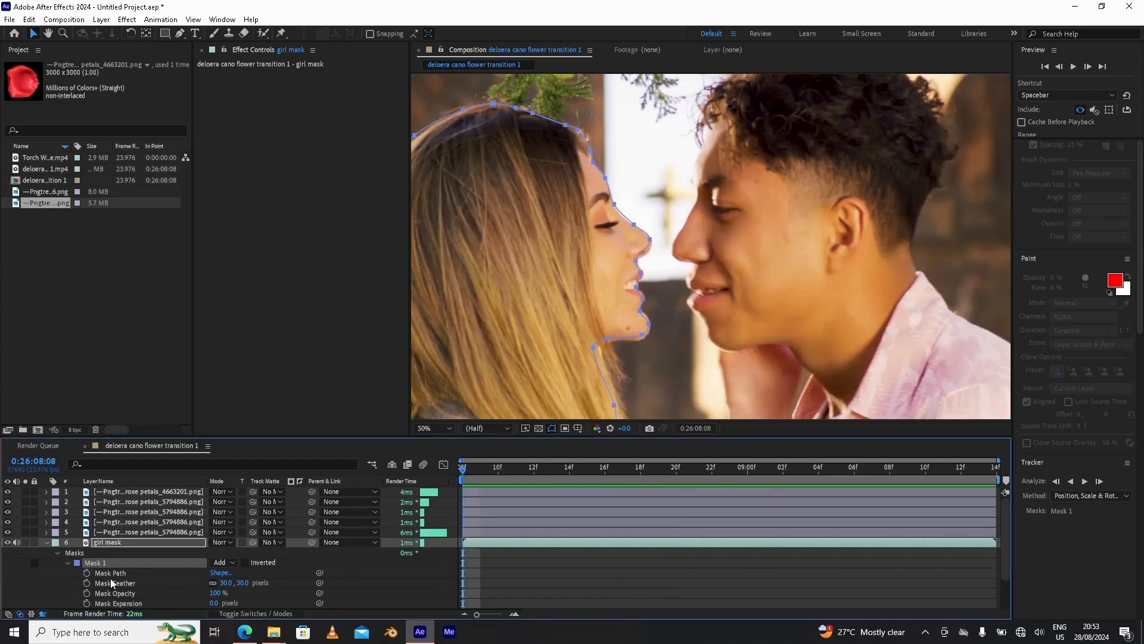
# Keyframe Mask 1's path at 0:26:08:08, and at 0:26:08:19 shift the whole mask back toward the woman's hair.
pyautogui.moveTo(589, 244); pyautogui.dragTo(662, 238)
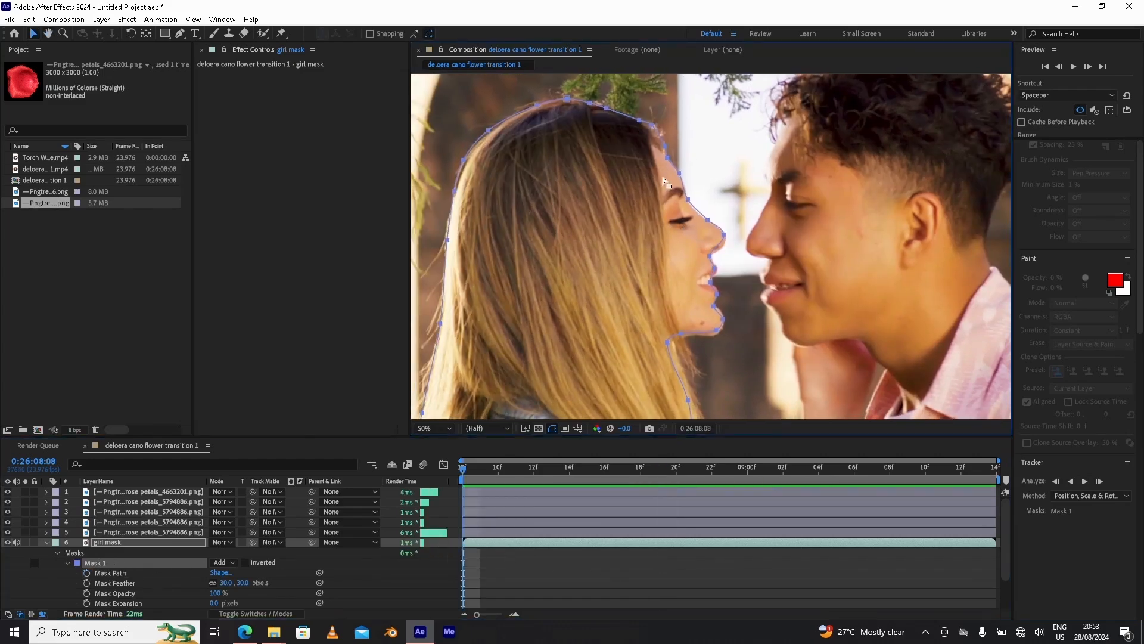
pyautogui.click(87, 573)
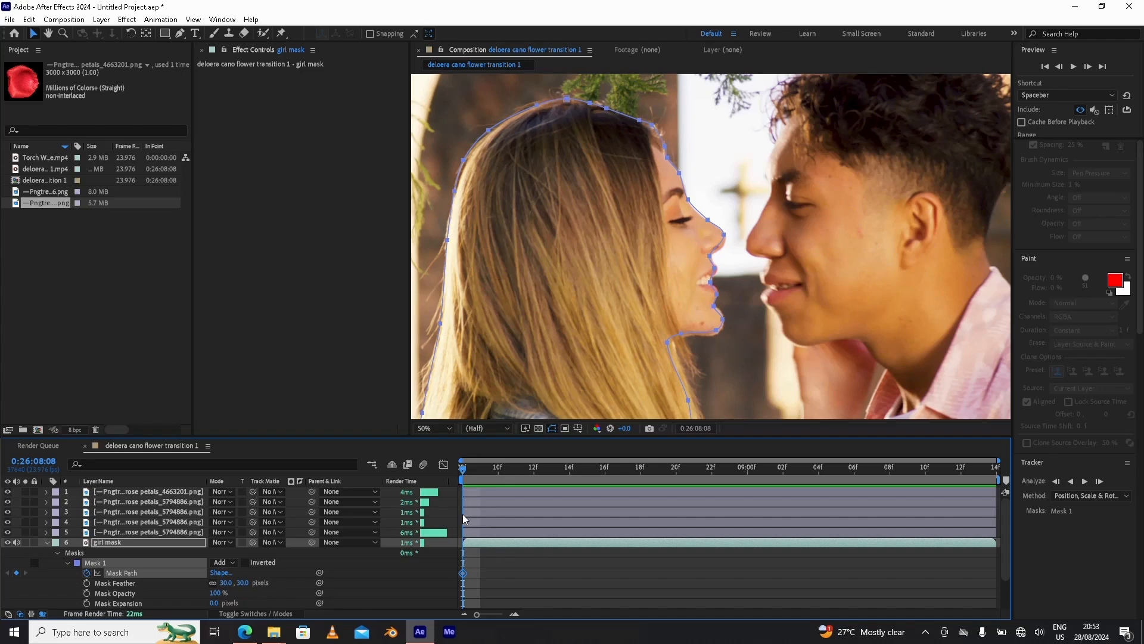
pyautogui.moveTo(465, 470); pyautogui.dragTo(666, 487)
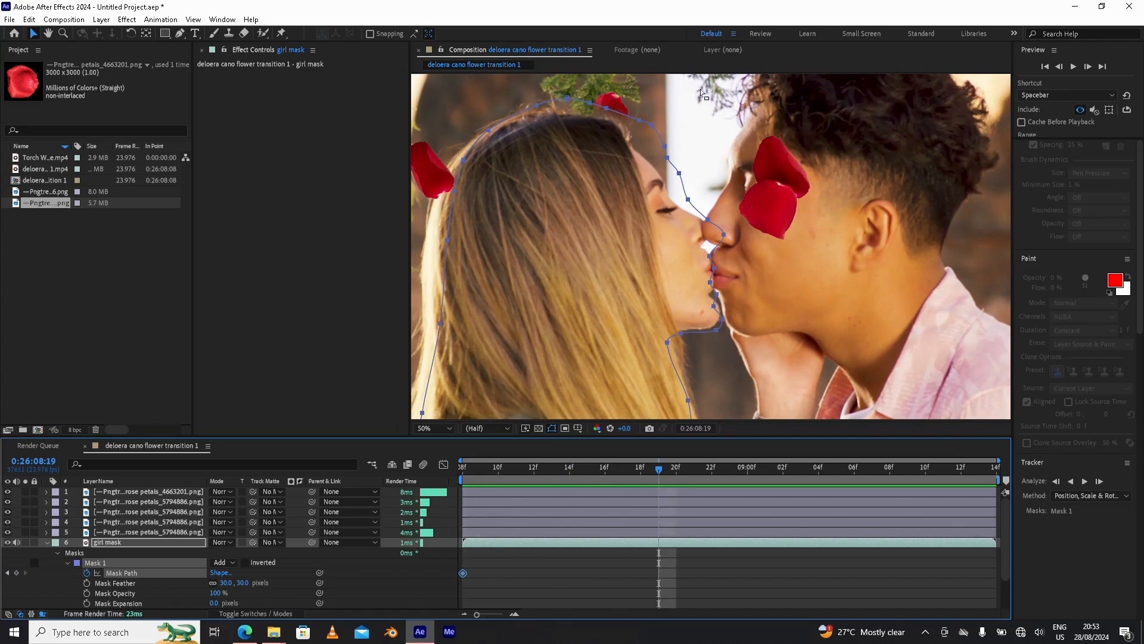
pyautogui.moveTo(651, 127); pyautogui.dragTo(625, 131)
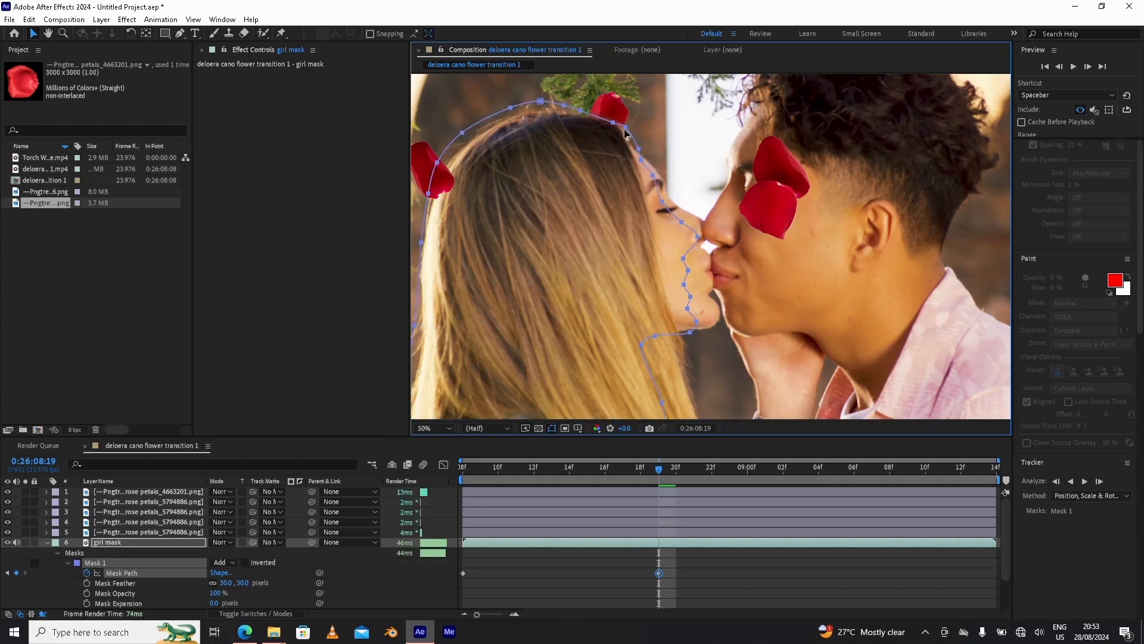
# Adjust individual mask points at 0:26:08:19 to fit the top of the woman's hair, her forehead and brow.
pyautogui.click(583, 112)
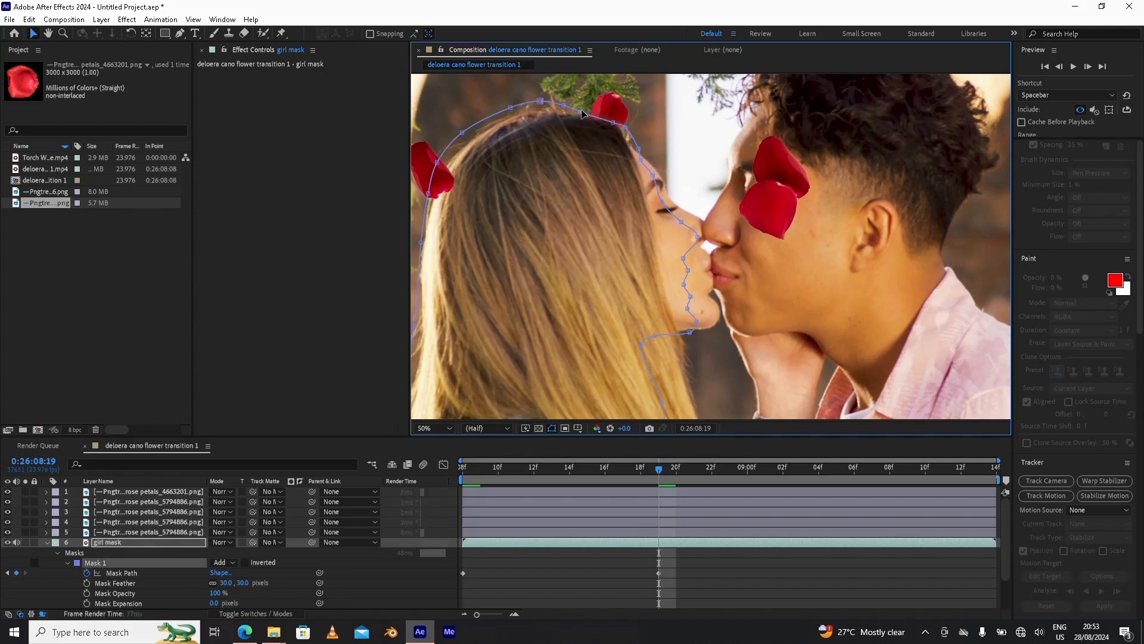
pyautogui.click(636, 156)
pyautogui.moveTo(641, 160); pyautogui.dragTo(647, 157)
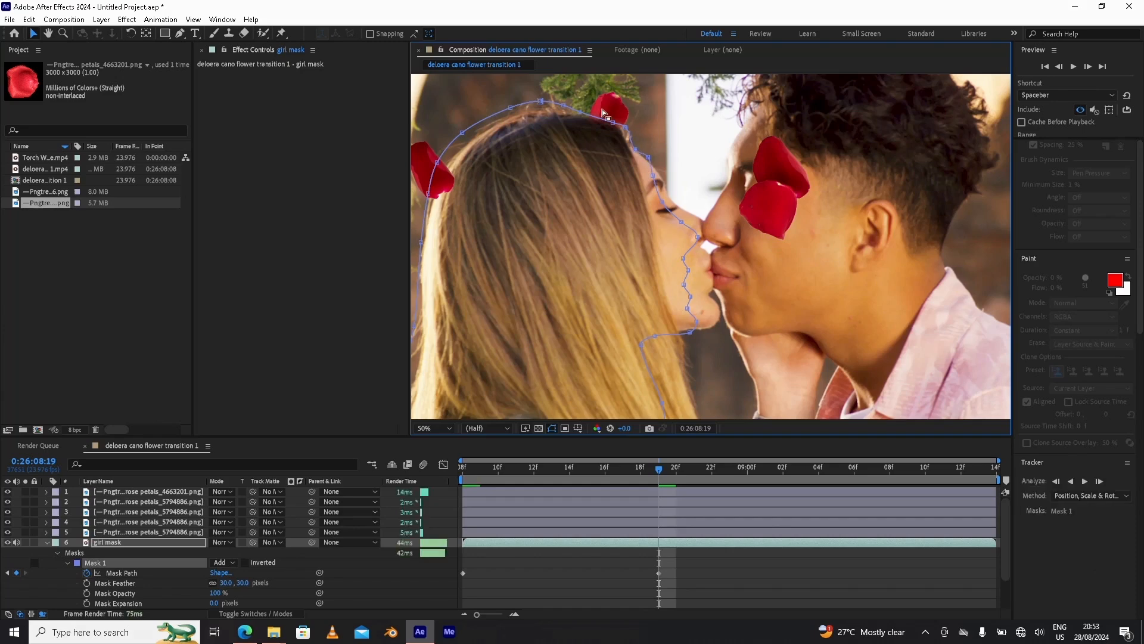
pyautogui.moveTo(540, 101); pyautogui.dragTo(563, 112)
pyautogui.moveTo(611, 124); pyautogui.dragTo(612, 125)
pyautogui.moveTo(654, 176); pyautogui.dragTo(671, 198)
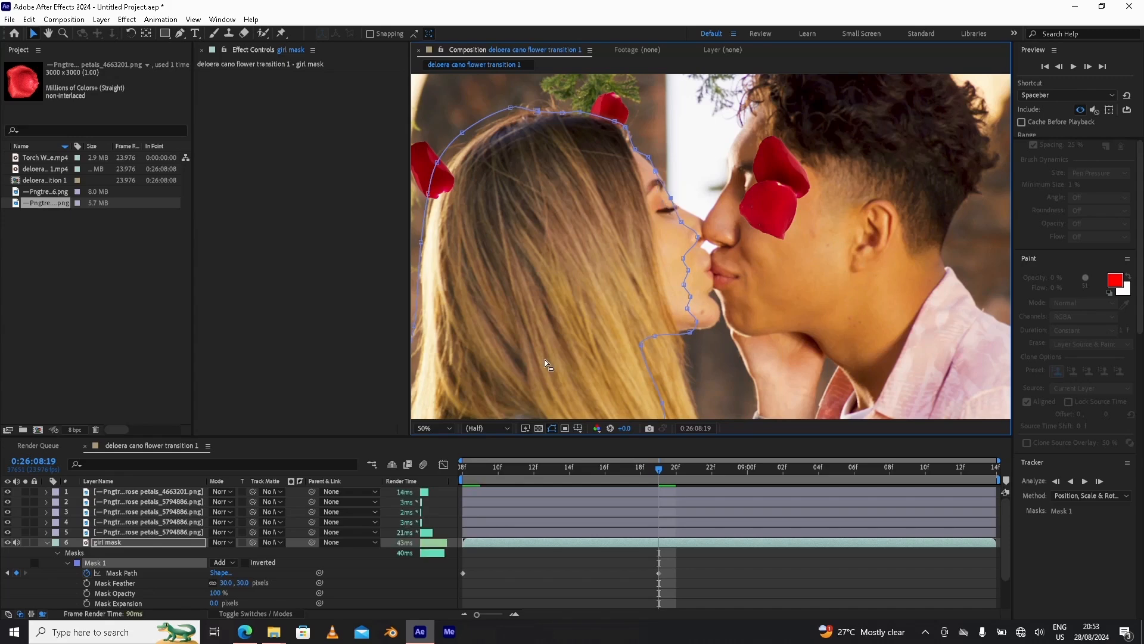
# Adjust the mask point near the woman's hairline at 0:26:08:20 and collapse the girl mask layer's properties.
pyautogui.moveTo(585, 470); pyautogui.dragTo(672, 482)
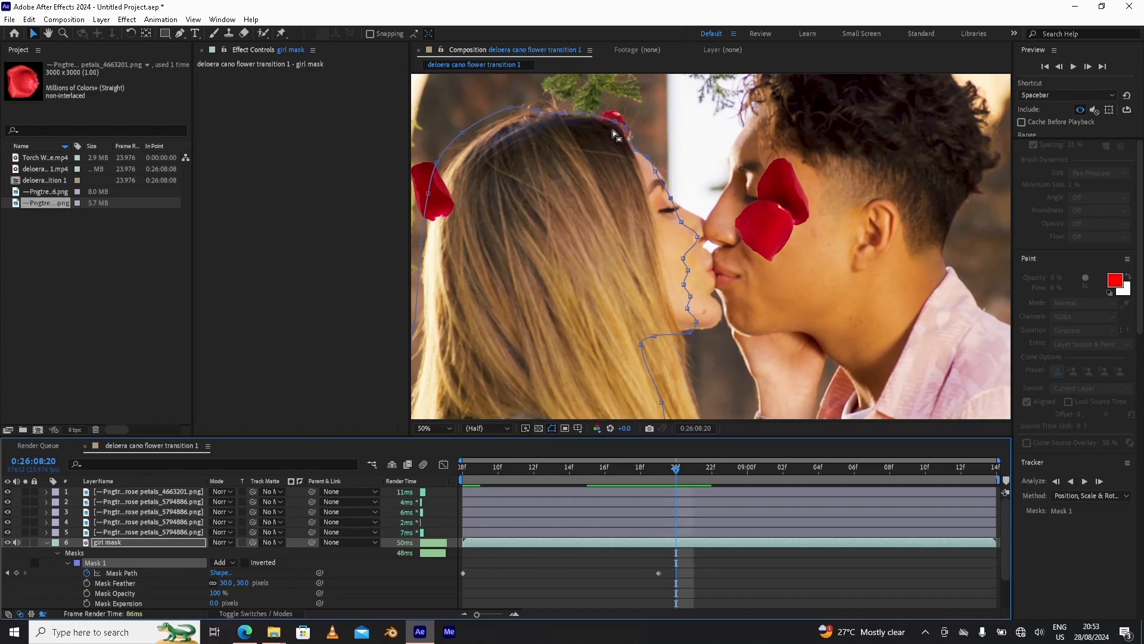
pyautogui.moveTo(626, 134); pyautogui.dragTo(630, 127)
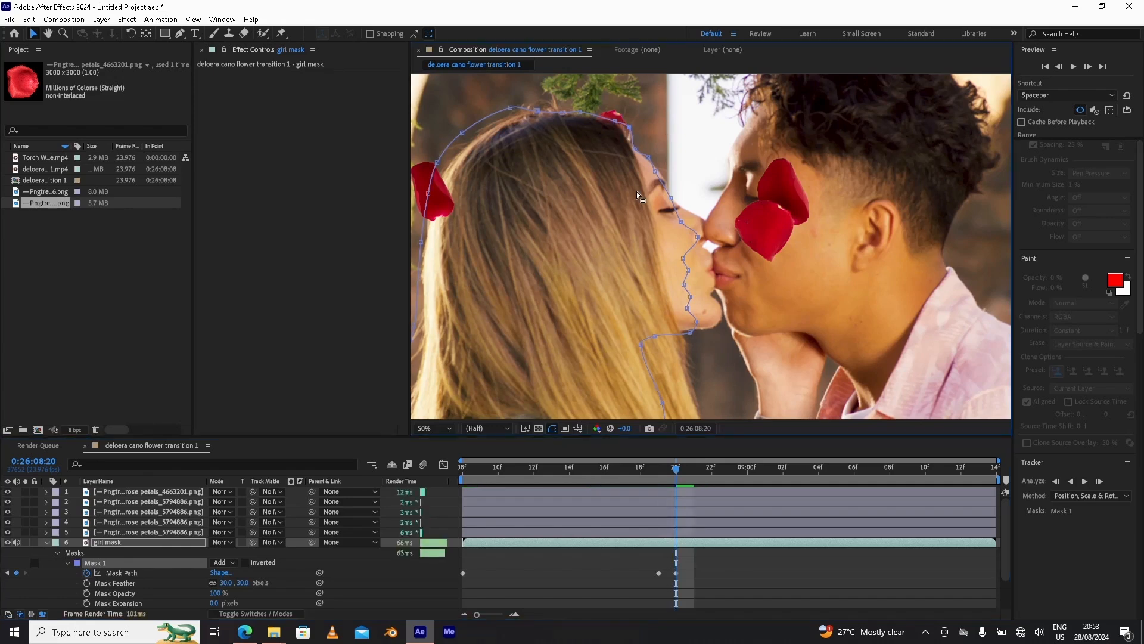
pyautogui.click(46, 542)
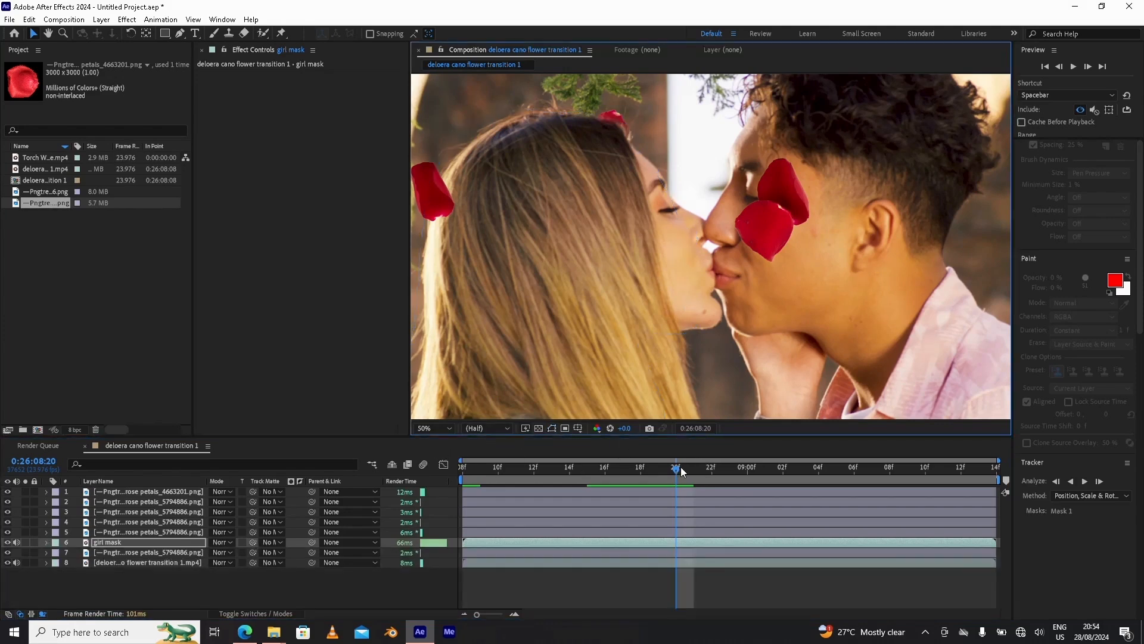
# Play and scrub the animation around 0:26:09:00, ending at 0:26:08:18, to check the petals passing behind the woman.
pyautogui.moveTo(684, 466); pyautogui.dragTo(747, 477)
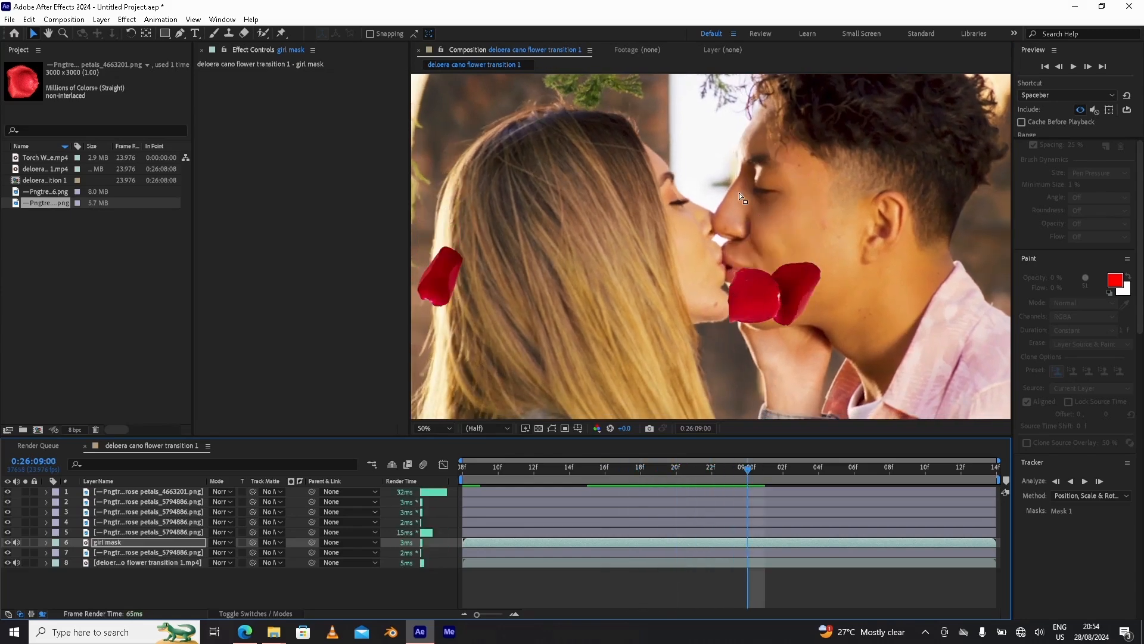
pyautogui.scroll(-2, 739, 192)
pyautogui.press('space')
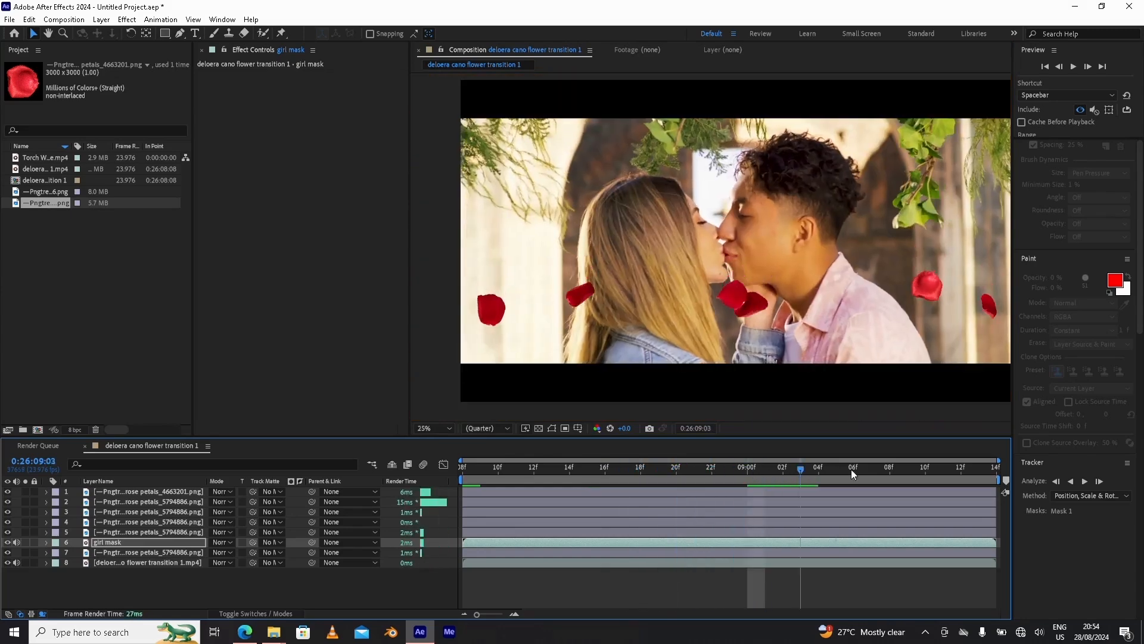
pyautogui.moveTo(978, 477); pyautogui.dragTo(635, 492)
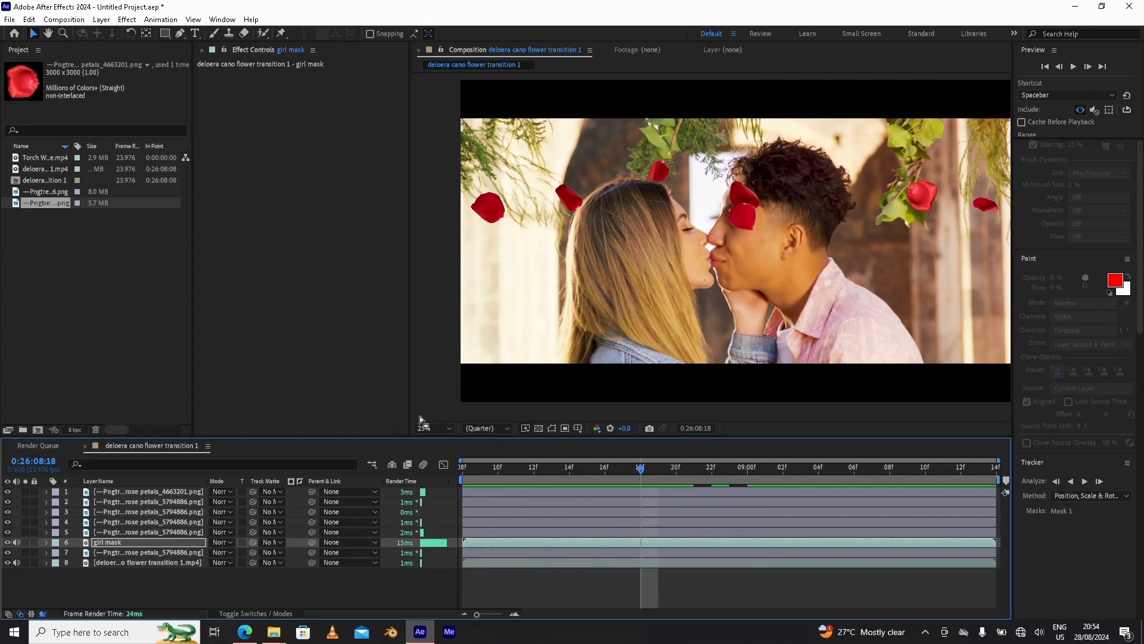
# Apply the Camera Lens Blur effect to the topmost rose petal layer, the petal over the hanging leaves.
pyautogui.click(139, 492)
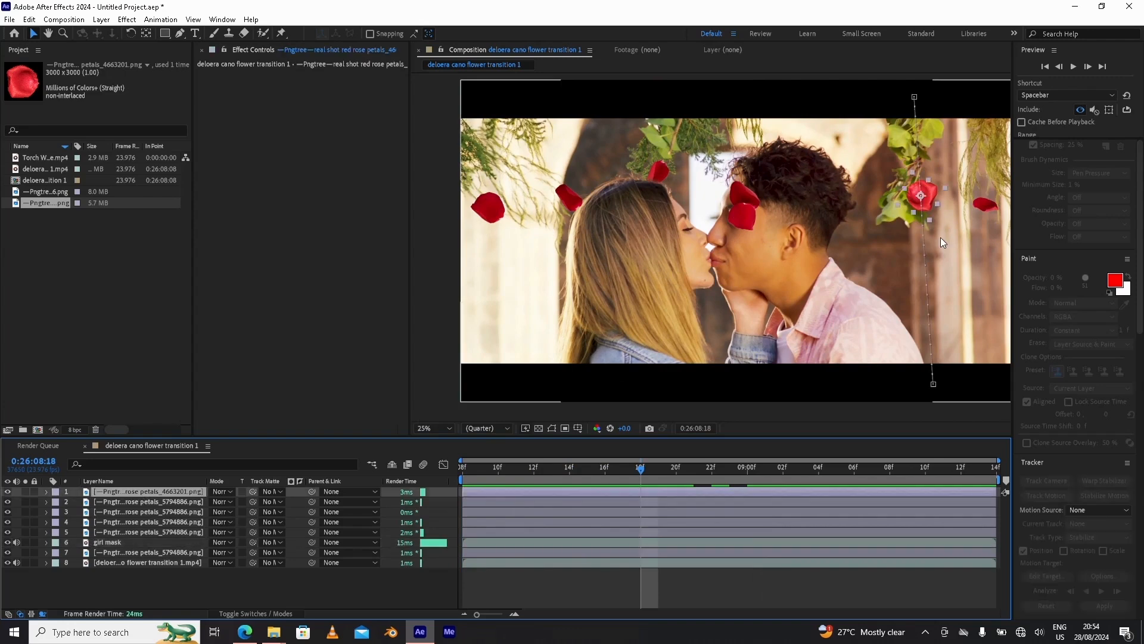
pyautogui.scroll(2, 922, 249)
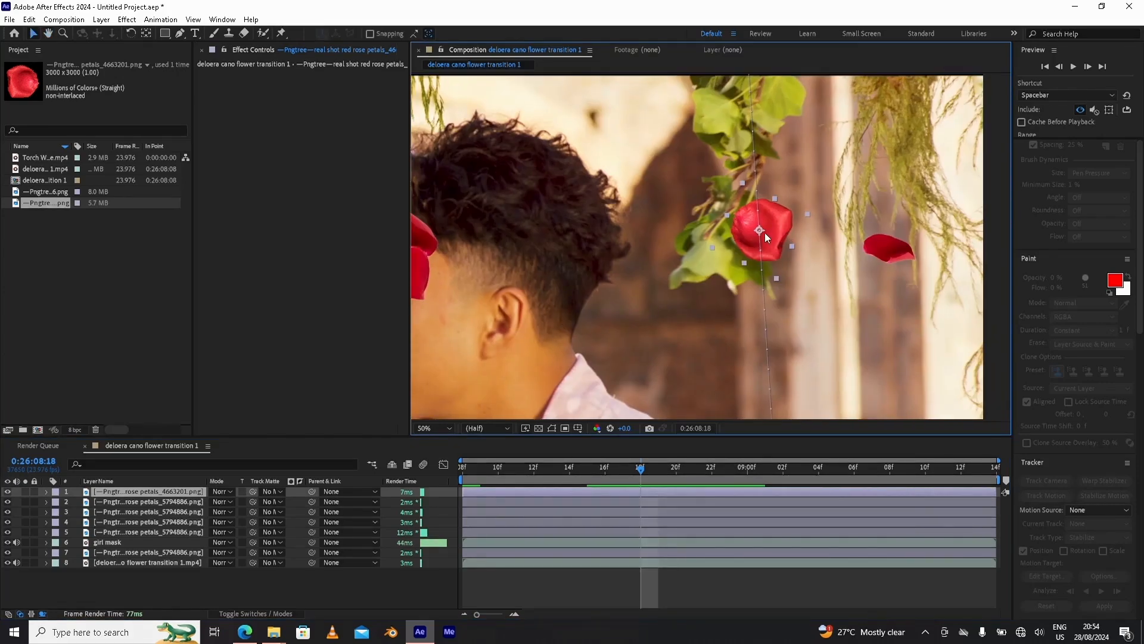
pyautogui.scroll(1, 711, 253)
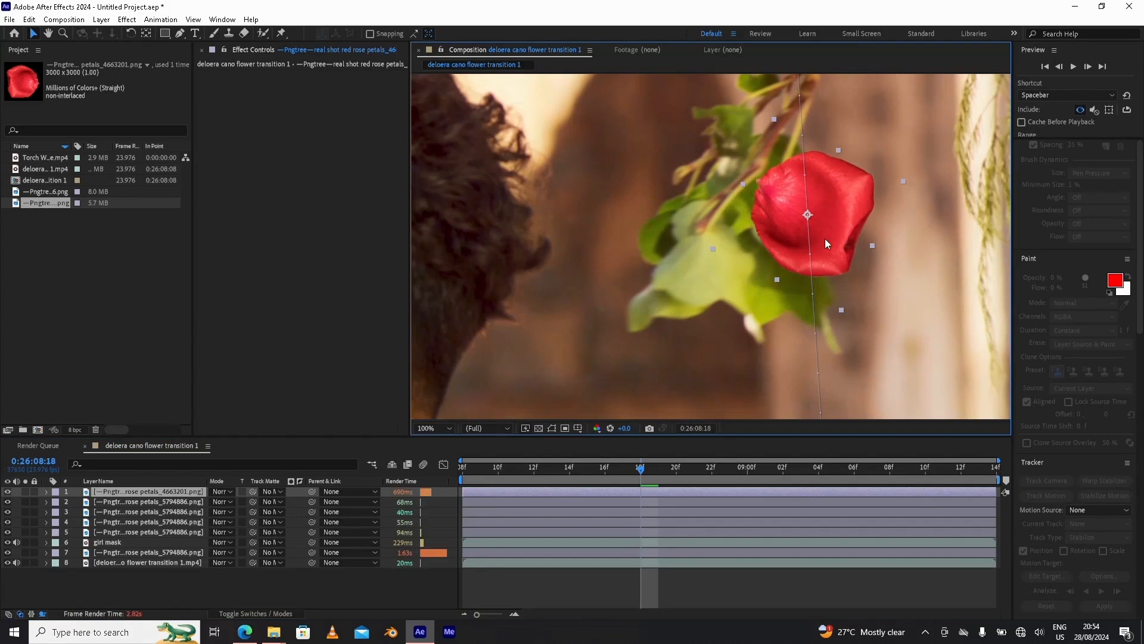
pyautogui.scroll(-1, 825, 239)
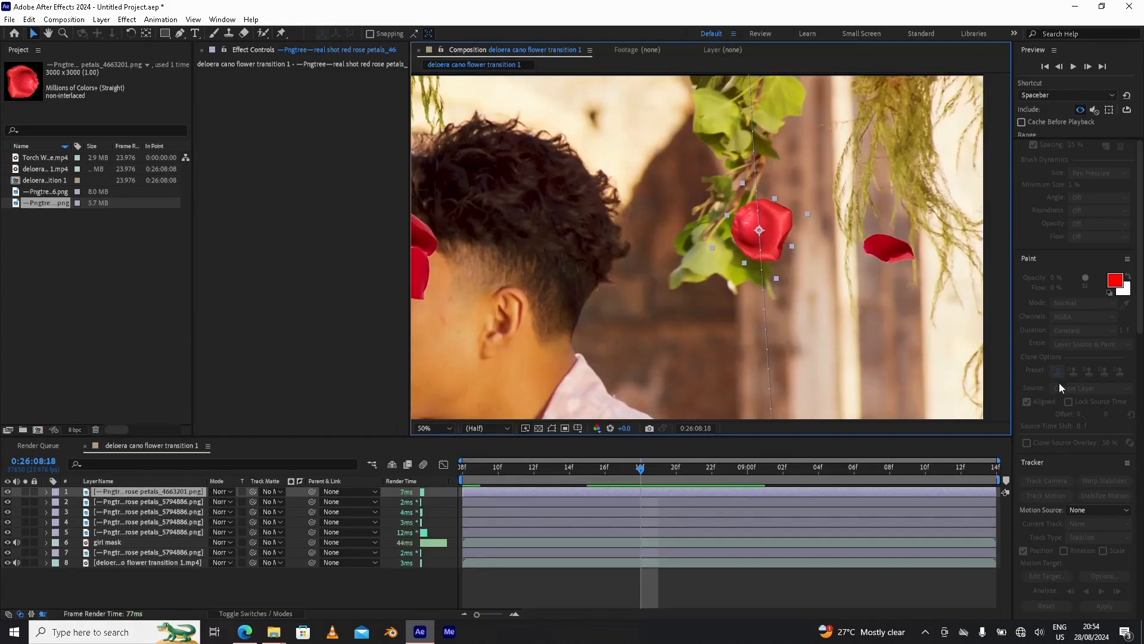
pyautogui.scroll(-6, 1046, 523)
pyautogui.scroll(3, 1043, 216)
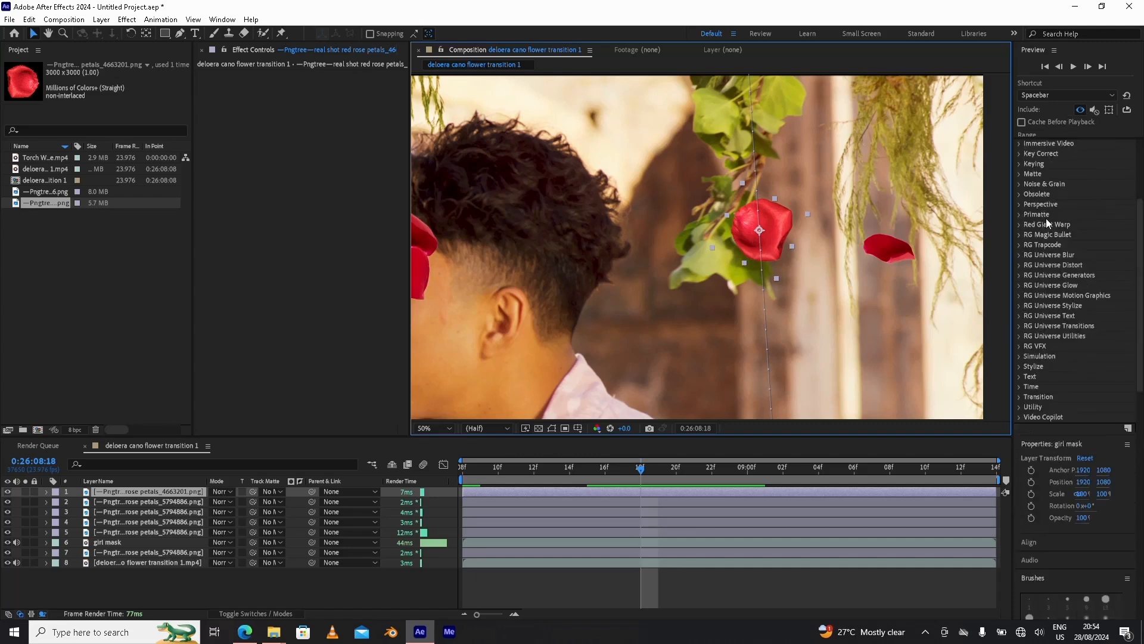
pyautogui.scroll(3, 1043, 216)
pyautogui.click(1052, 163)
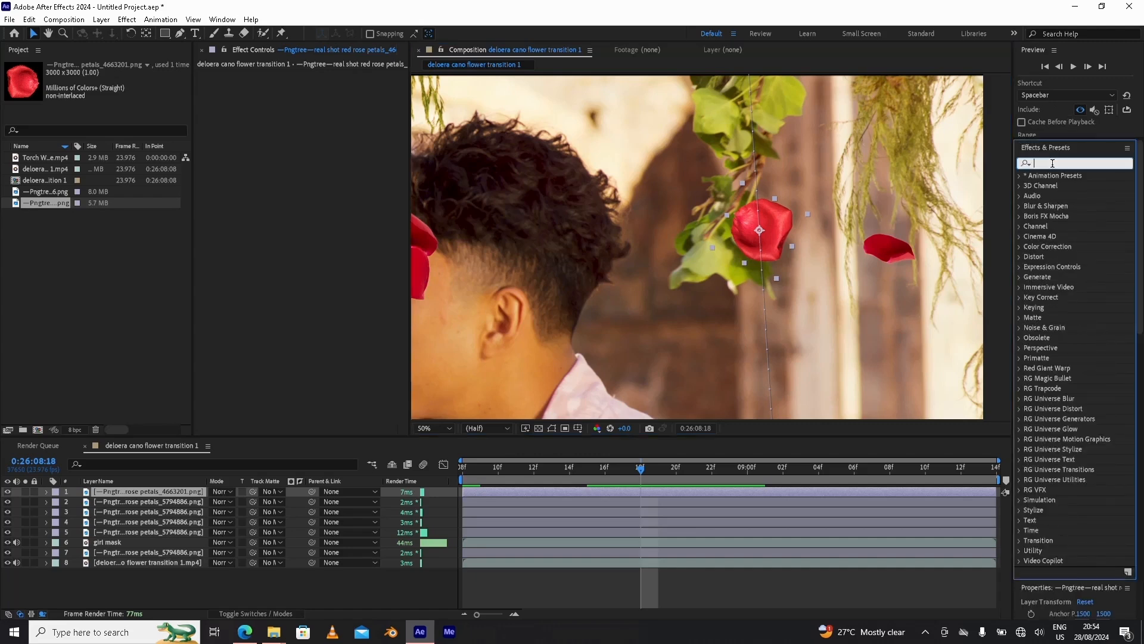
pyautogui.write('cam')
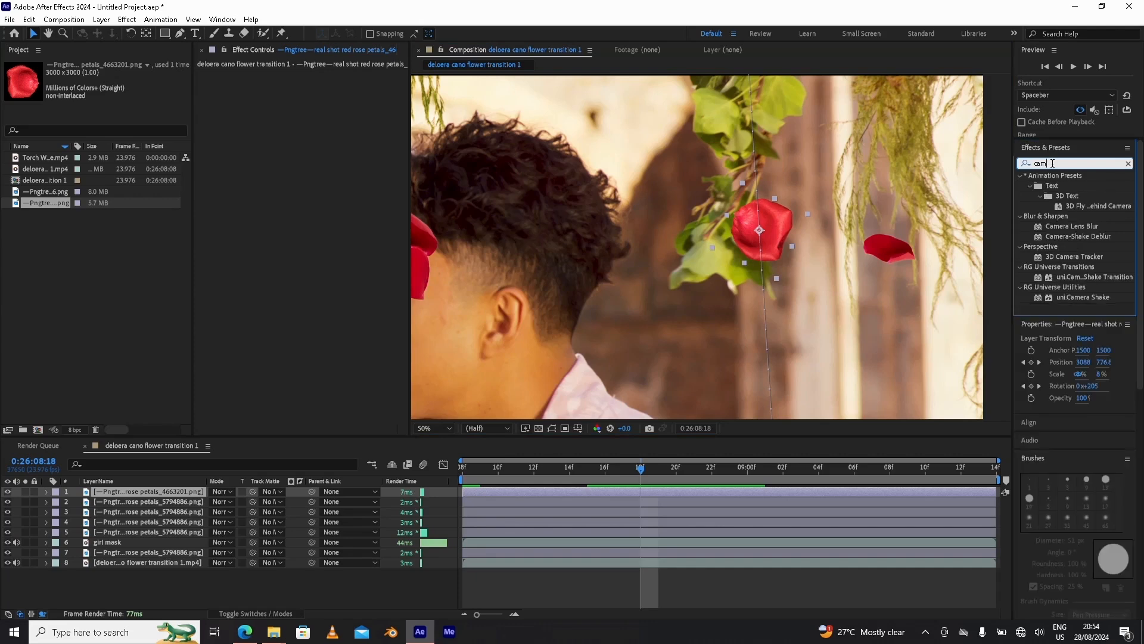
pyautogui.write('era lens')
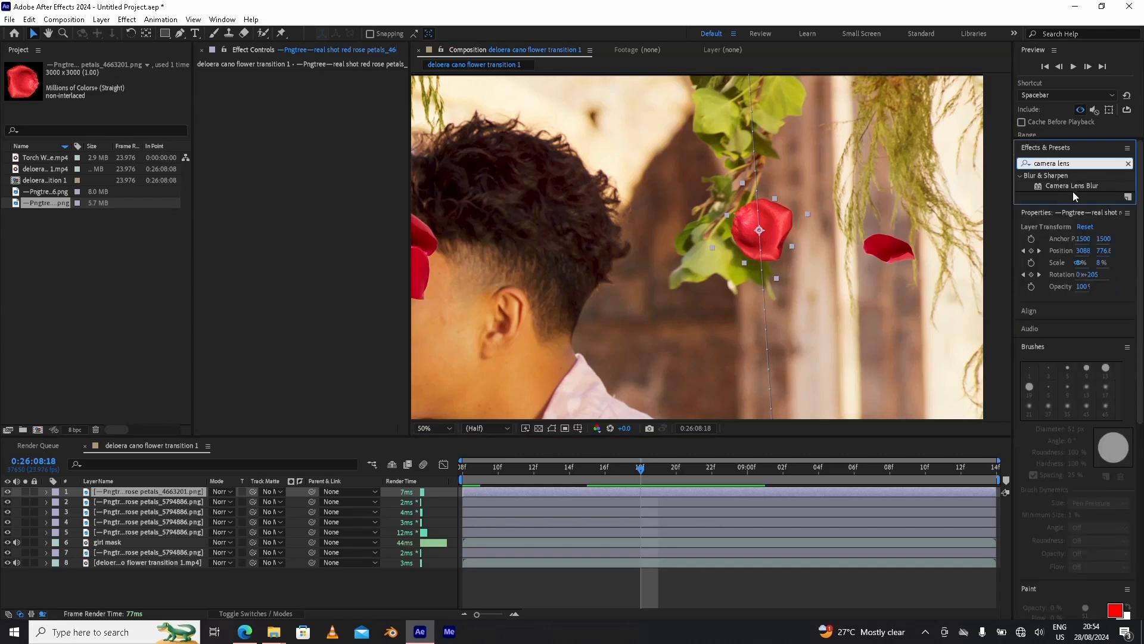
pyautogui.click(1076, 186)
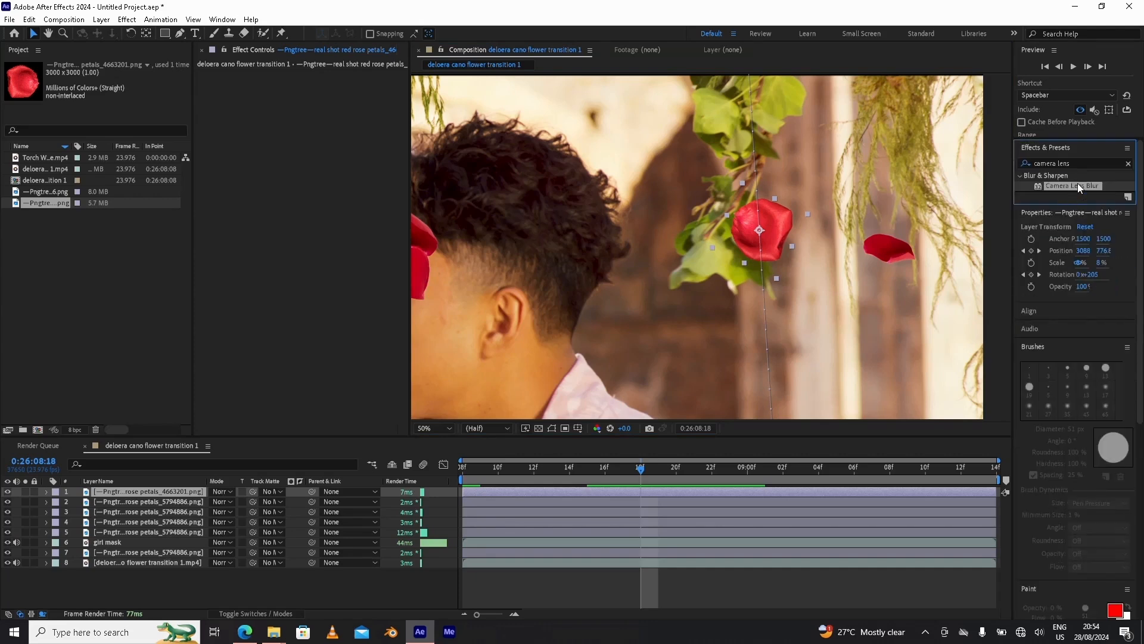
pyautogui.moveTo(1078, 183); pyautogui.dragTo(129, 490)
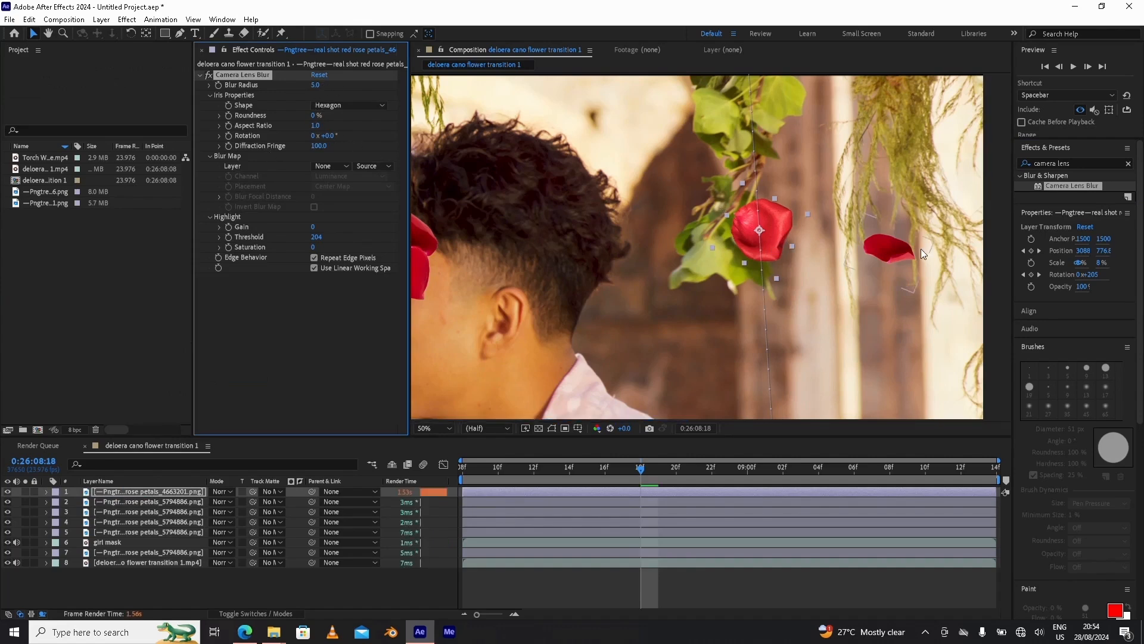
# Set the petal's Camera Lens Blur radius to 20.
pyautogui.click(315, 85)
pyautogui.write('20')
pyautogui.press('Return')
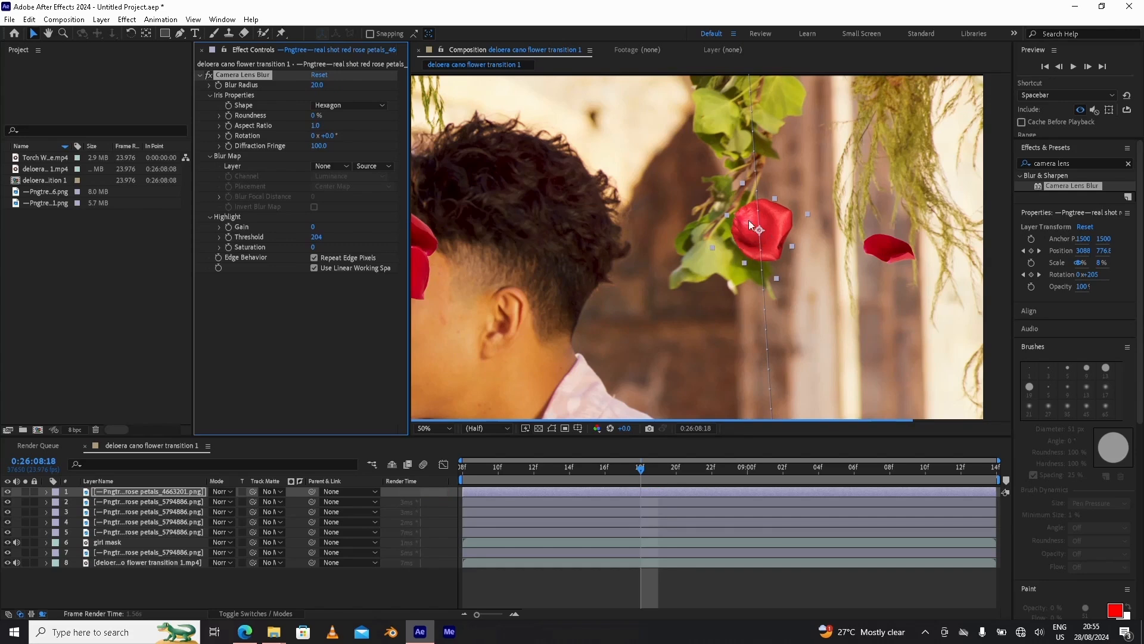
# Raise the petal's Camera Lens Blur radius to 30 and inspect the petal up close.
pyautogui.click(145, 493)
pyautogui.click(314, 86)
pyautogui.write('300')
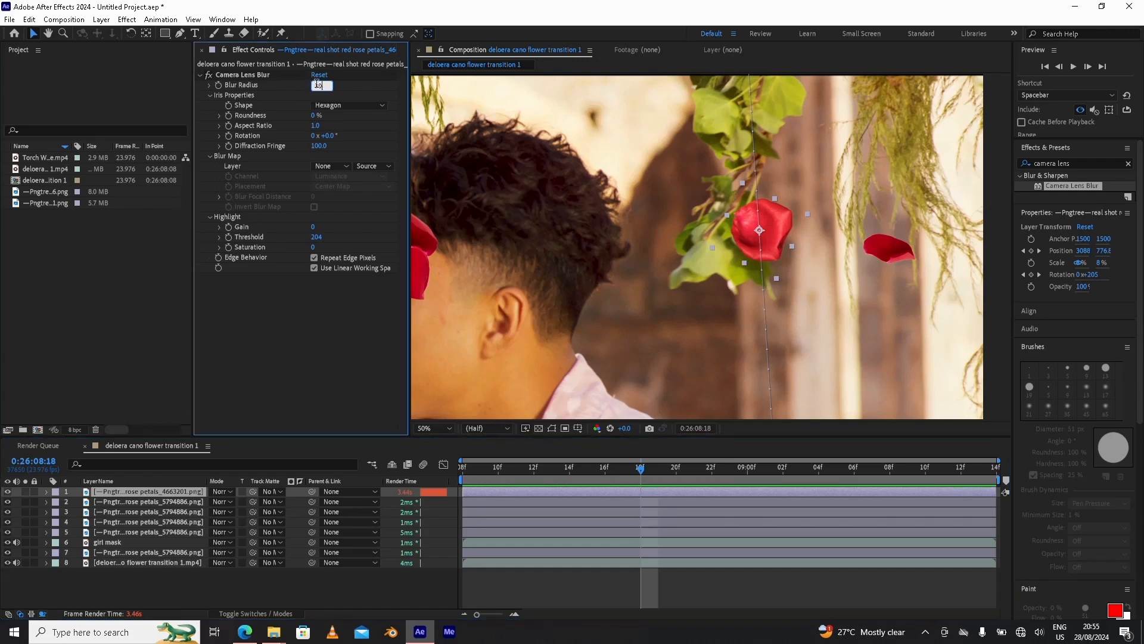
pyautogui.press('Return')
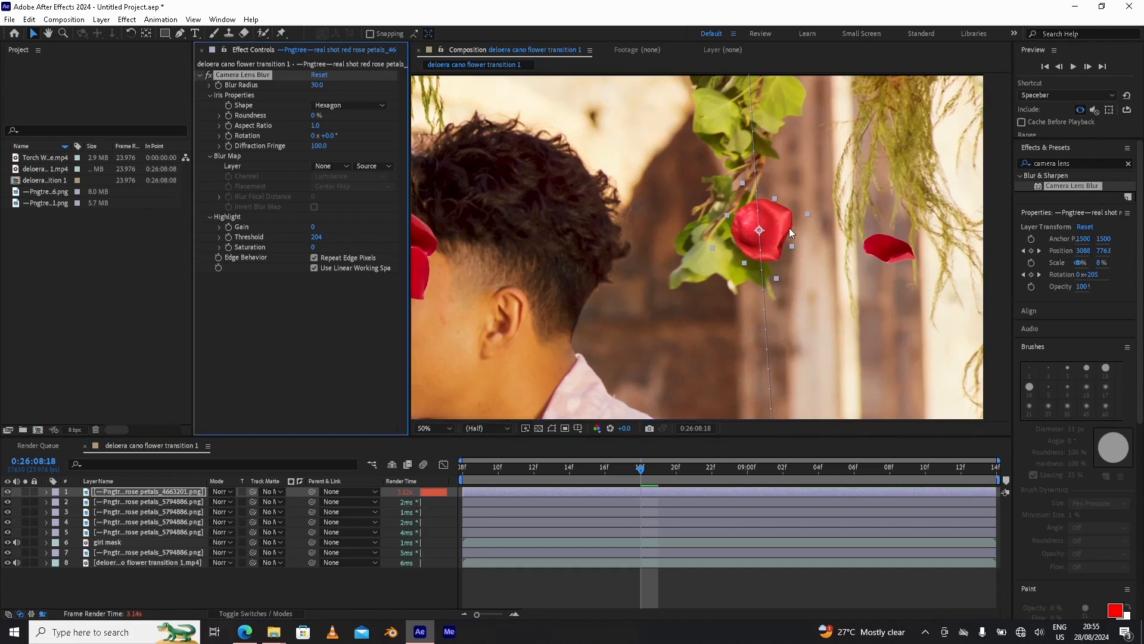
pyautogui.scroll(2, 789, 228)
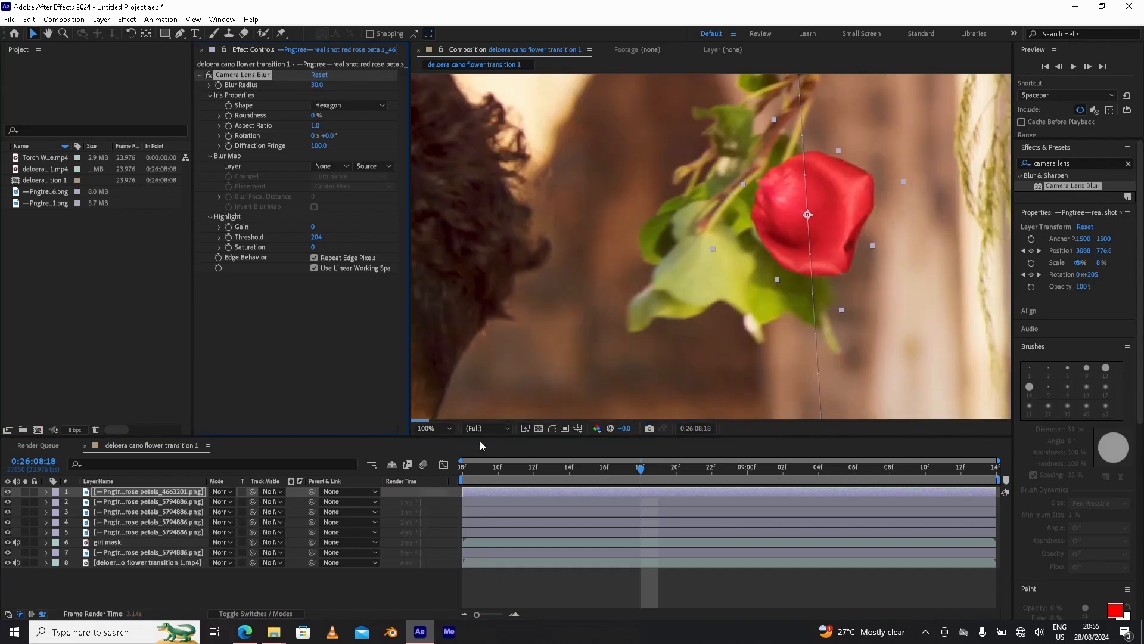
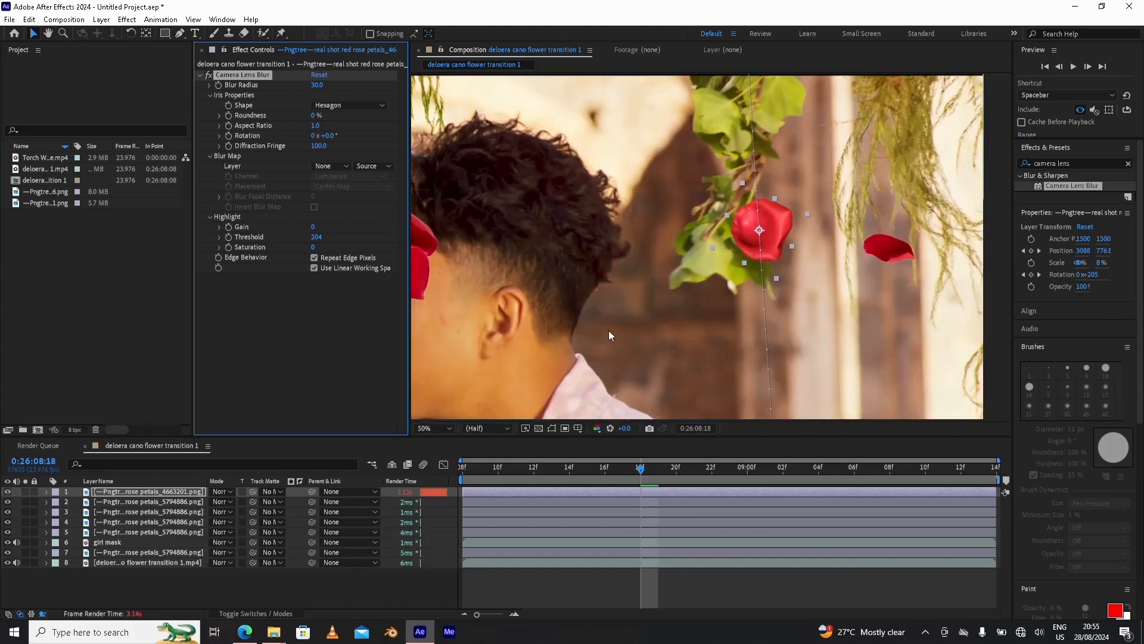
# Set the topmost petal's Camera Lens Blur radius to 50 and inspect the petal up close.
pyautogui.click(318, 87)
pyautogui.write('50')
pyautogui.press('Return')
pyautogui.press('.')
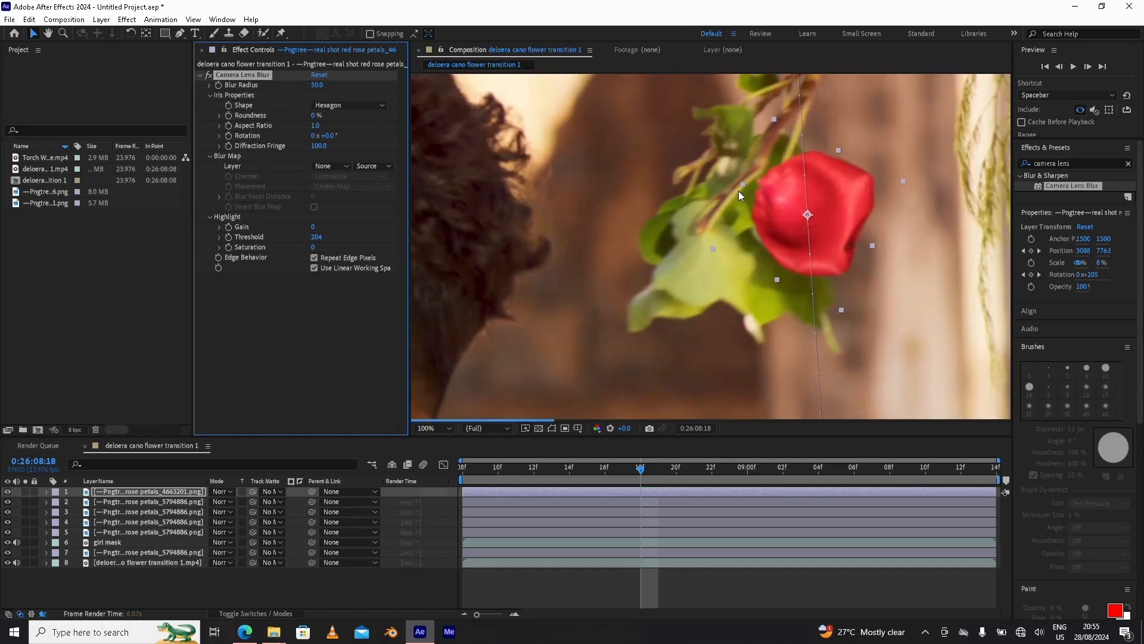
pyautogui.press(',')
# Set the topmost petal's Camera Lens Blur radius to 60.
pyautogui.click(316, 85)
pyautogui.write('60')
pyautogui.press('Return')
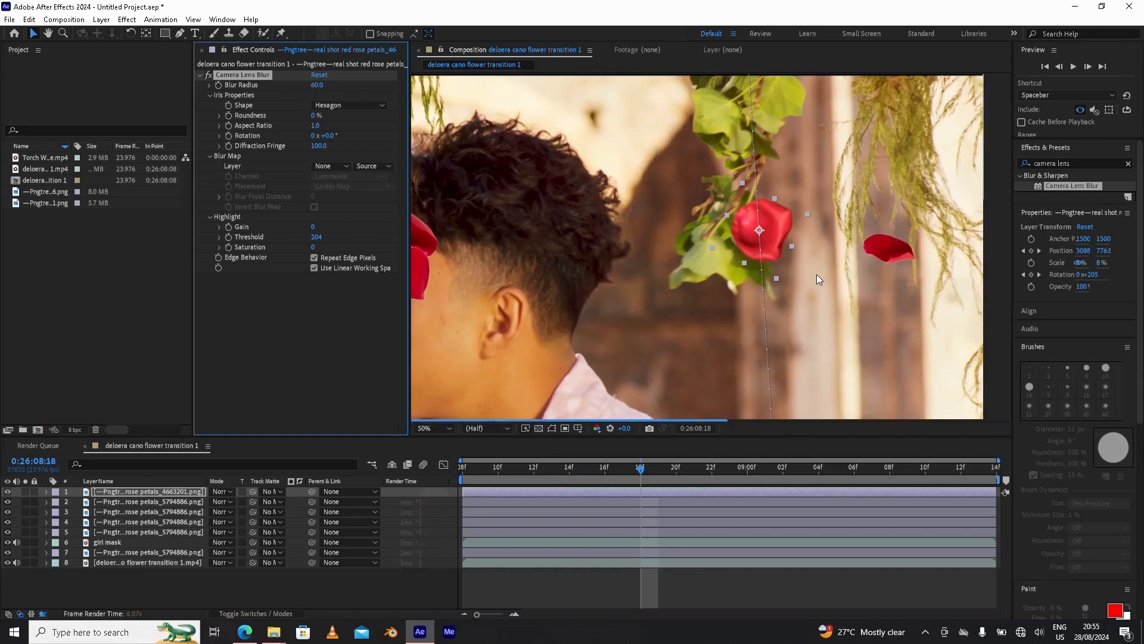
pyautogui.press(',')
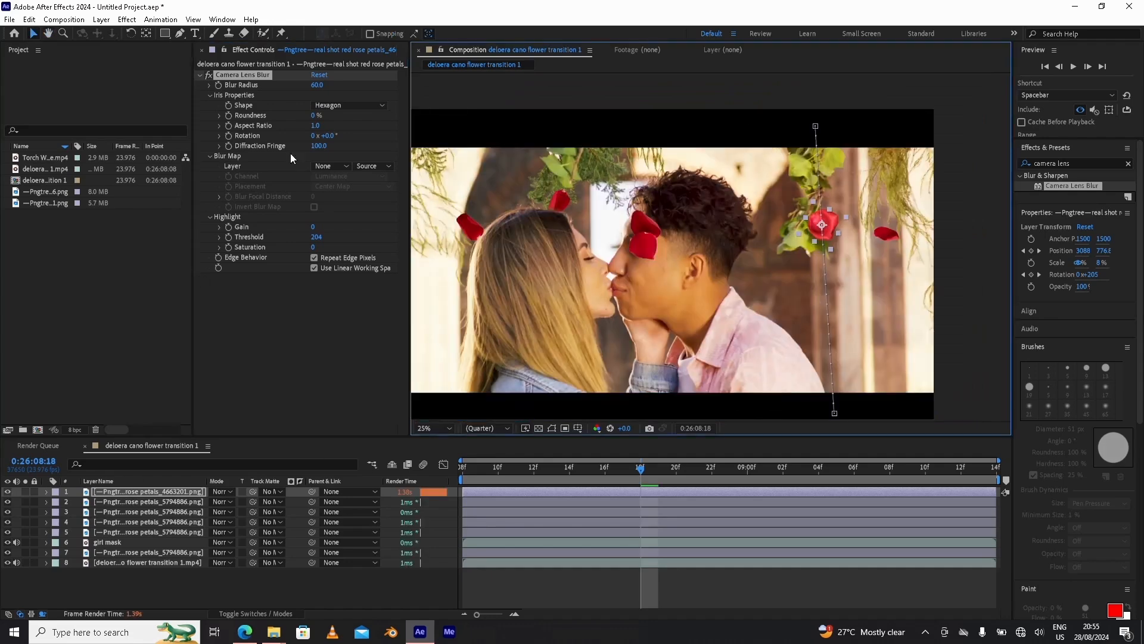
# Copy the topmost petal's Camera Lens Blur effect to the four petal layers beneath it and the petal layer below the girl mask.
pyautogui.click(249, 73)
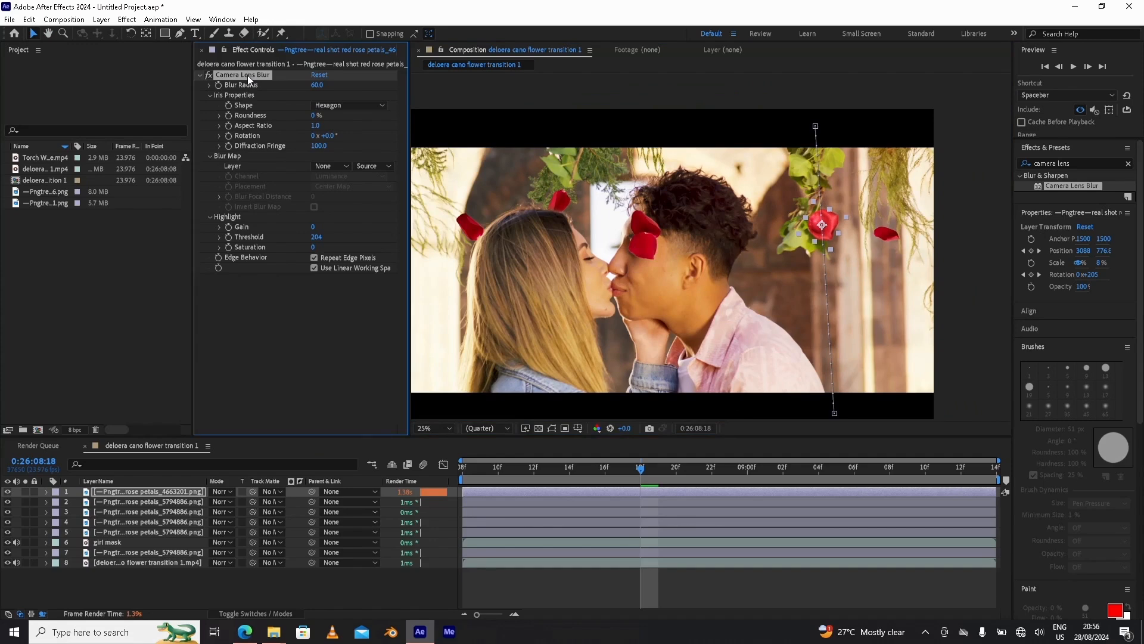
pyautogui.click(138, 501)
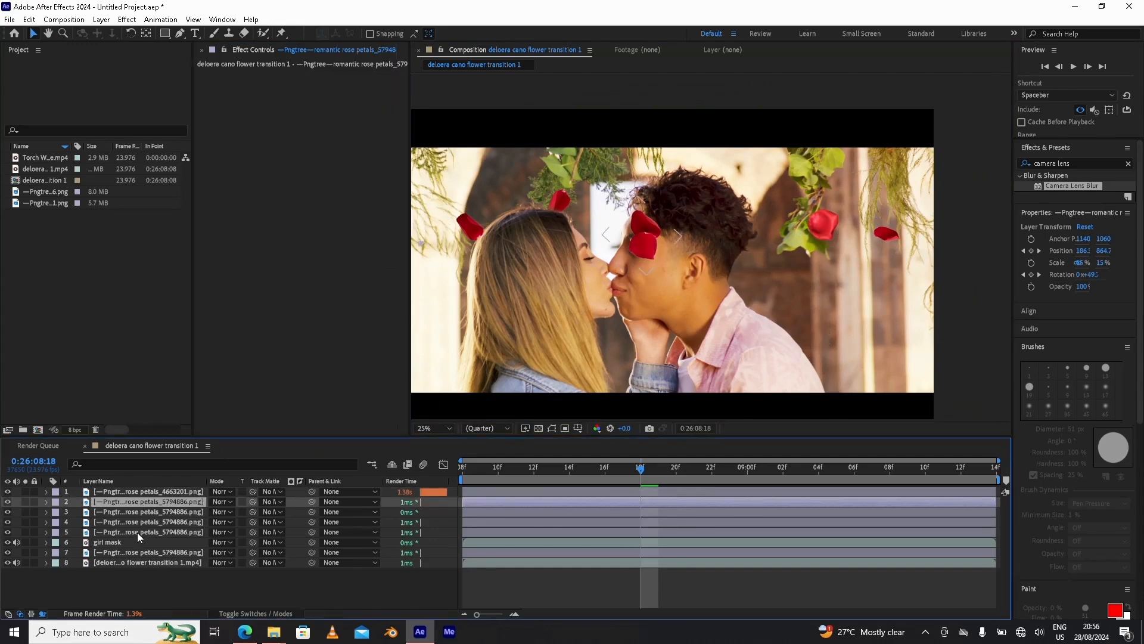
pyautogui.keyDown('shift'); pyautogui.click(137, 532); pyautogui.keyUp('shift')
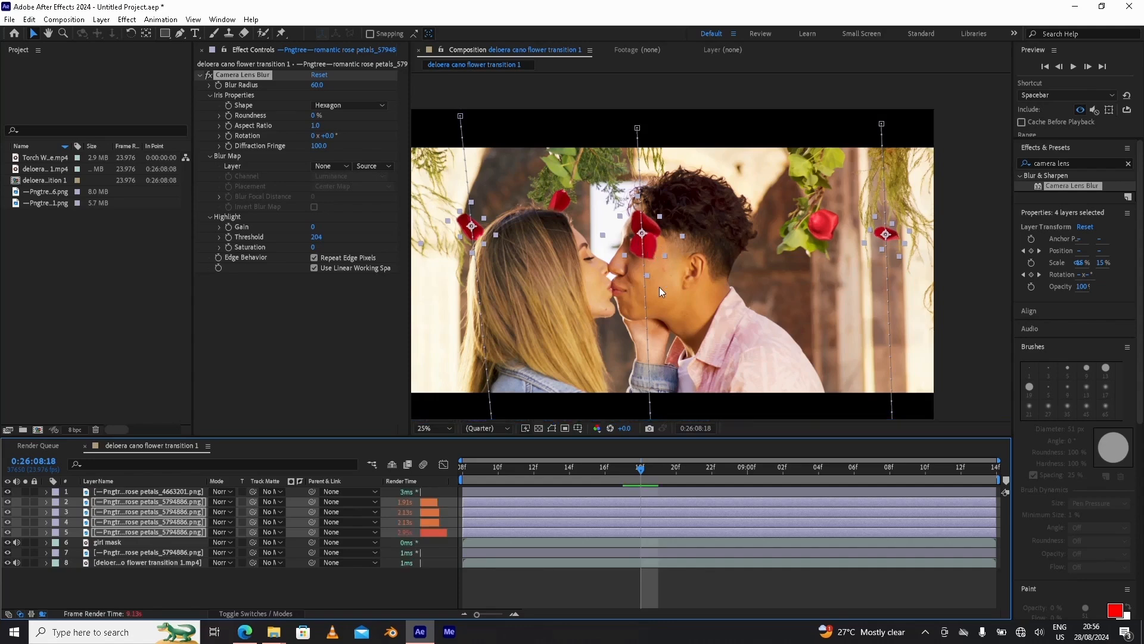
pyautogui.scroll(2, 645, 272)
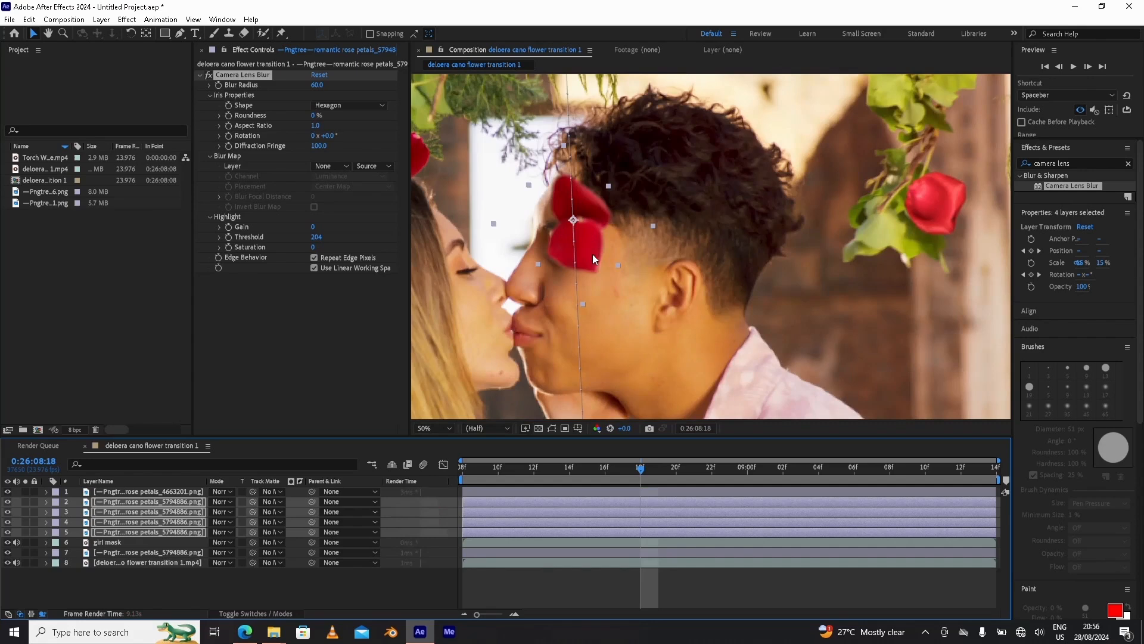
pyautogui.scroll(-2, 592, 248)
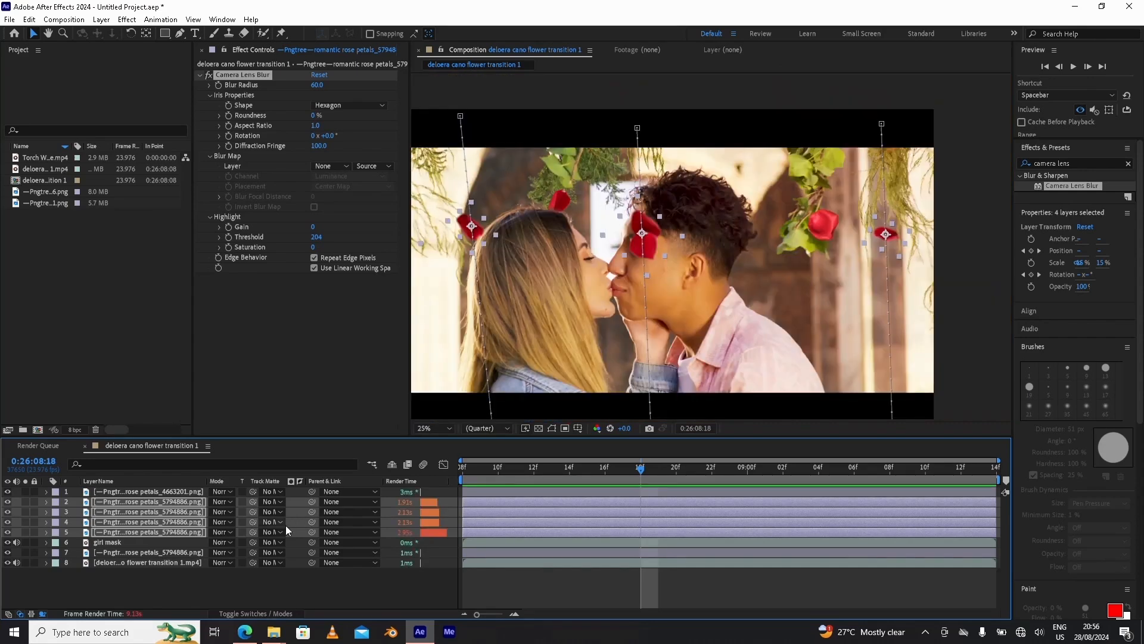
pyautogui.click(134, 553)
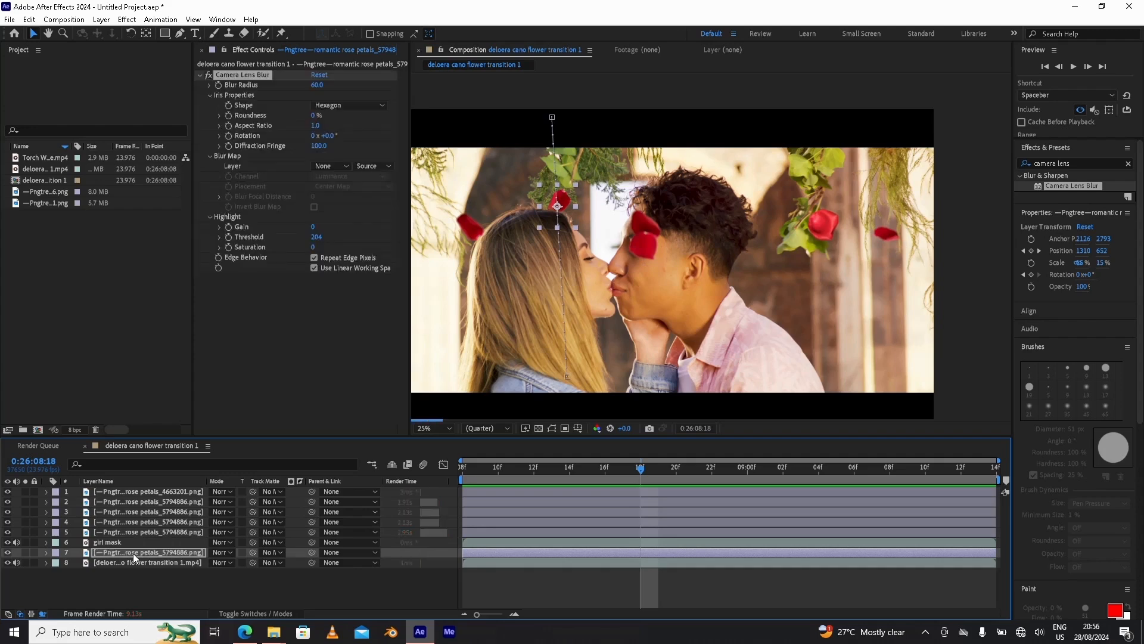
pyautogui.click(200, 75)
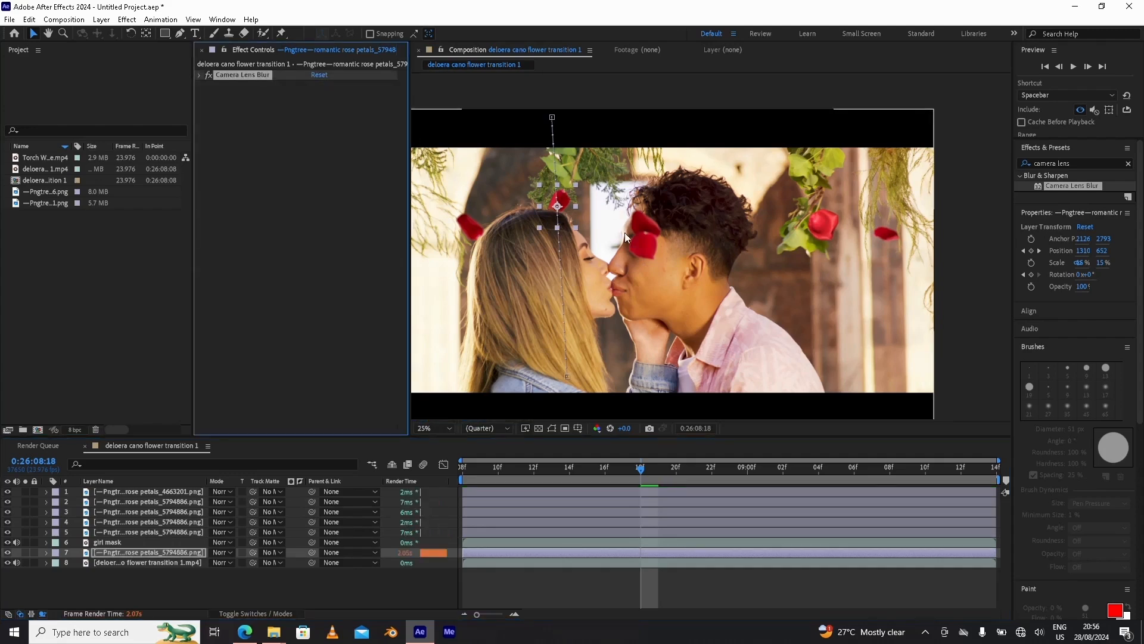
# Fit the composition in the viewer up to 100% and return to the first frame, 0:26:08:08, with all layers deselected.
pyautogui.moveTo(642, 351); pyautogui.dragTo(686, 338)
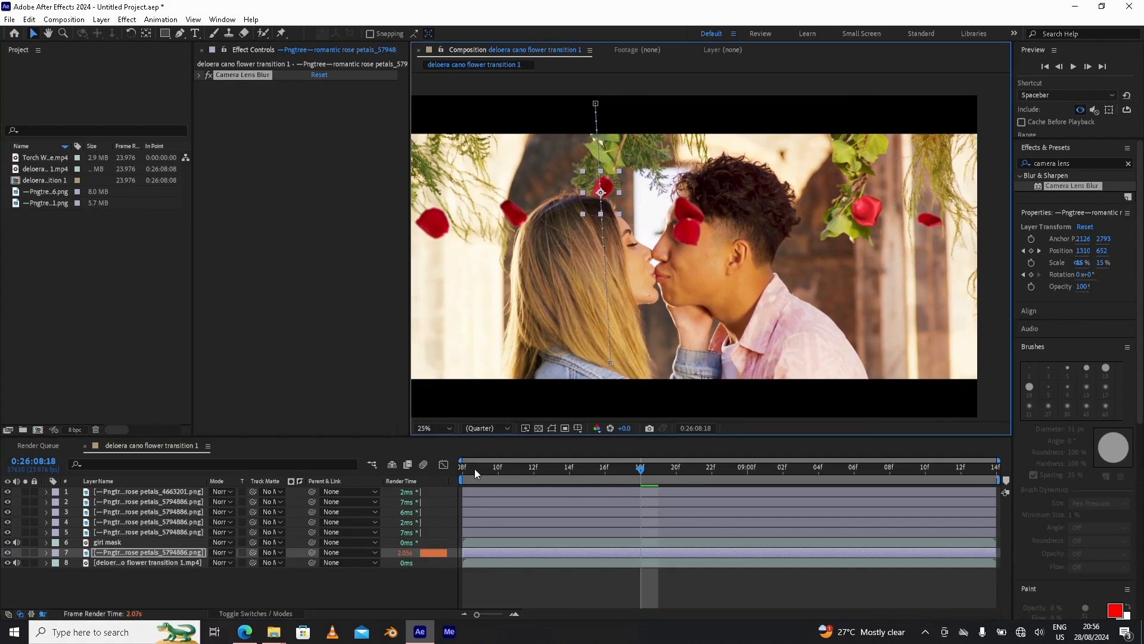
pyautogui.click(471, 467)
pyautogui.scroll(-1, 721, 270)
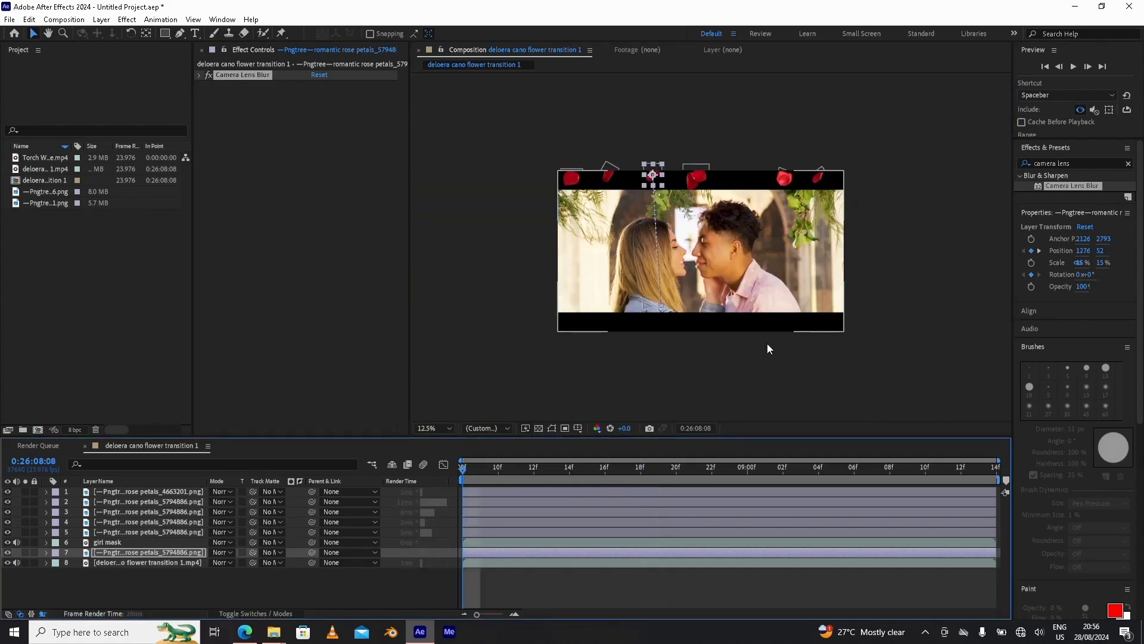
pyautogui.click(754, 369)
pyautogui.click(481, 468)
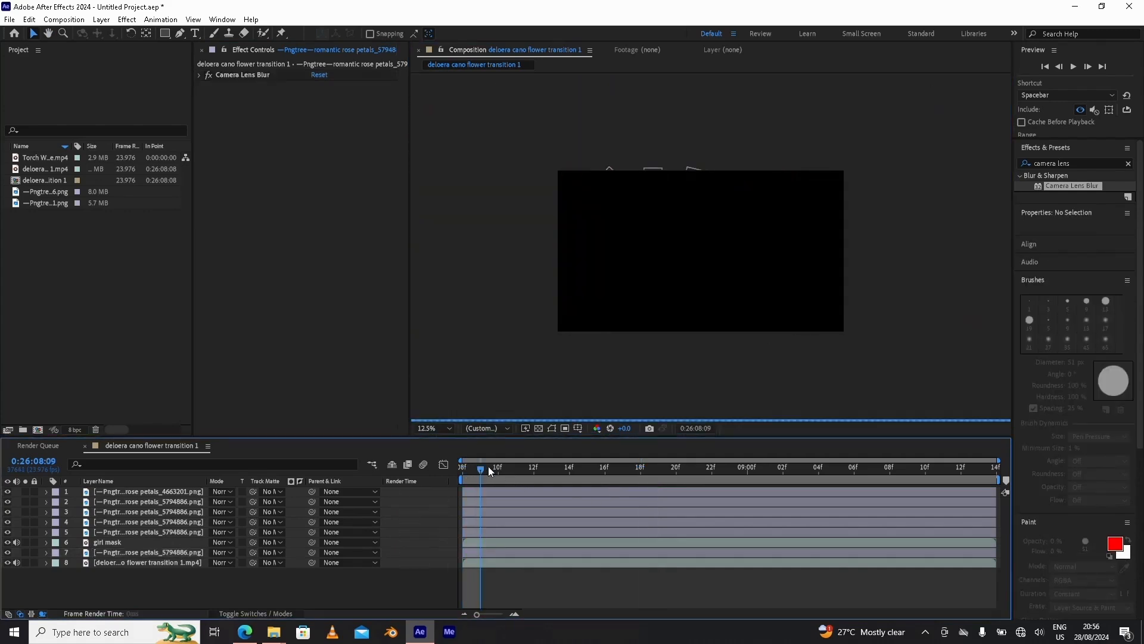
pyautogui.click(440, 426)
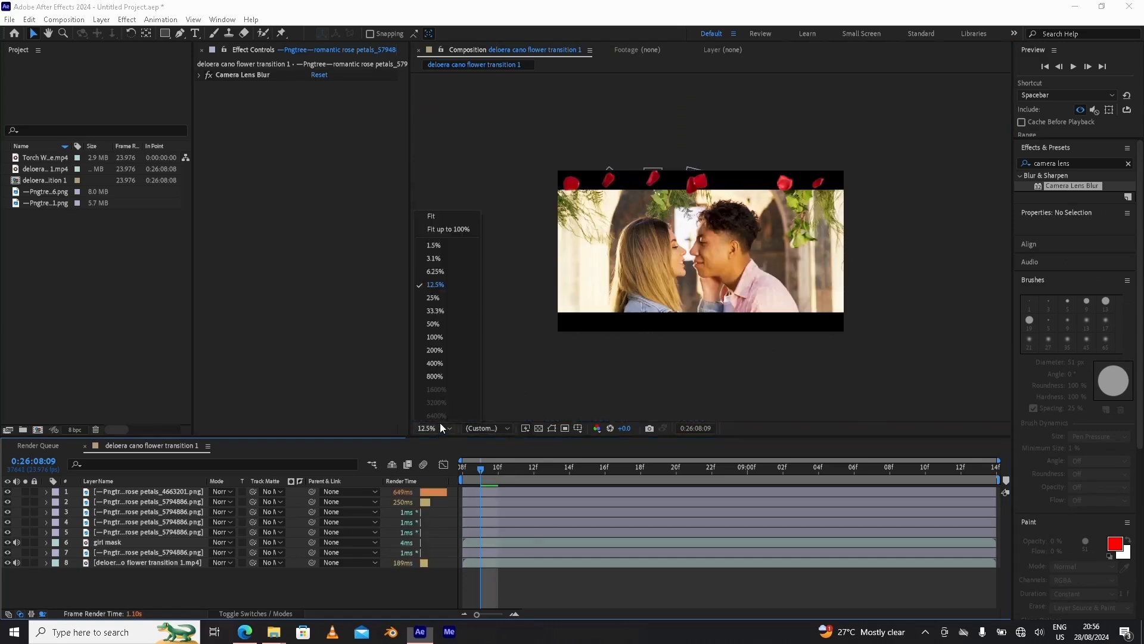
pyautogui.click(439, 229)
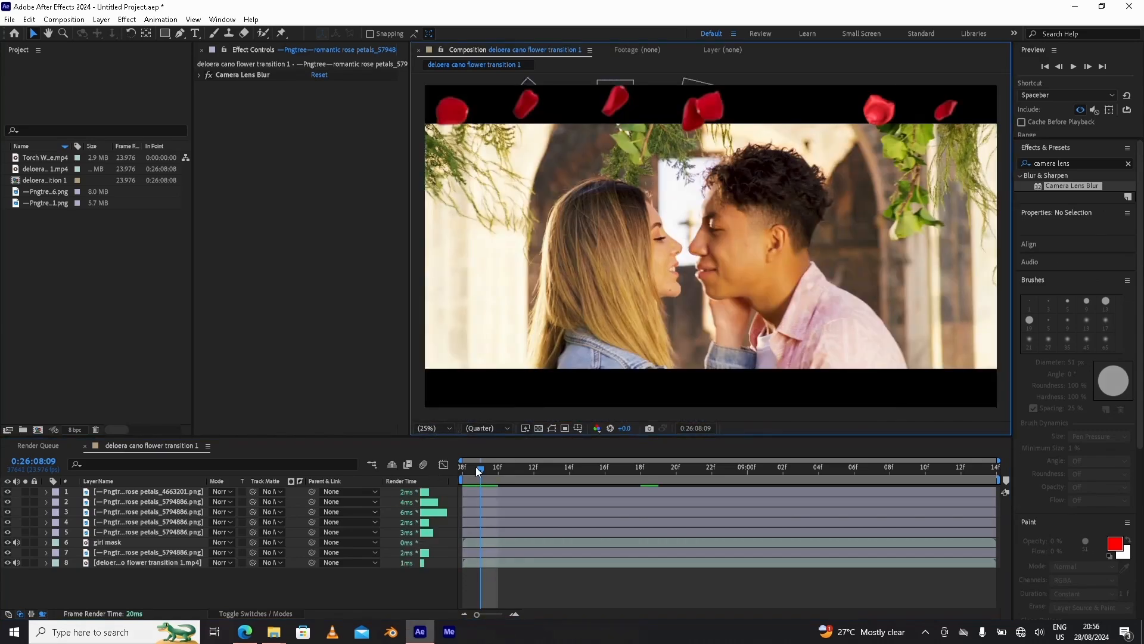
pyautogui.moveTo(470, 470); pyautogui.dragTo(441, 516)
pyautogui.moveTo(620, 192)
pyautogui.mouseDown()
pyautogui.moveTo(596, 205)
pyautogui.moveTo(626, 201)
pyautogui.mouseUp()
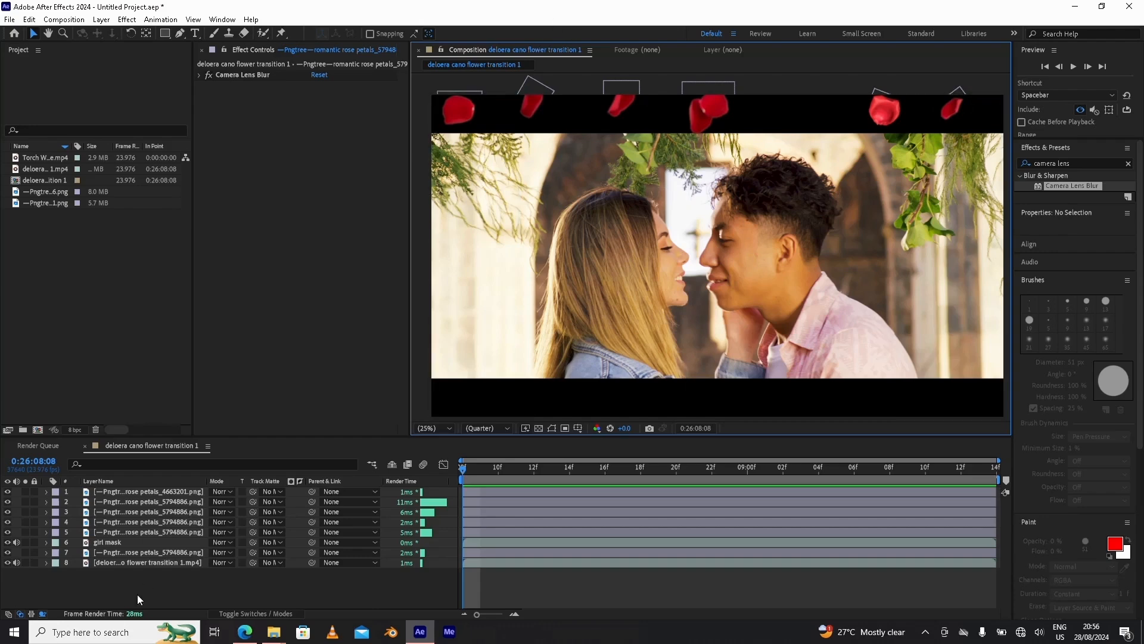
# Create a black solid layer at the composition size of 3840 by 2160 px above all other layers.
pyautogui.click(102, 19)
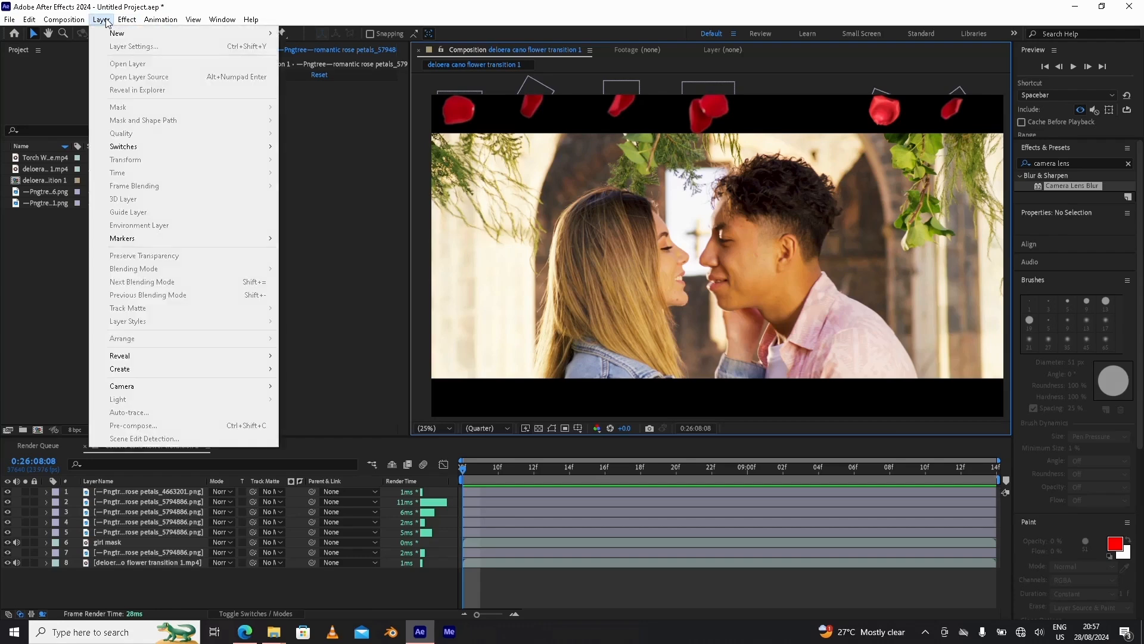
pyautogui.moveTo(179, 33)
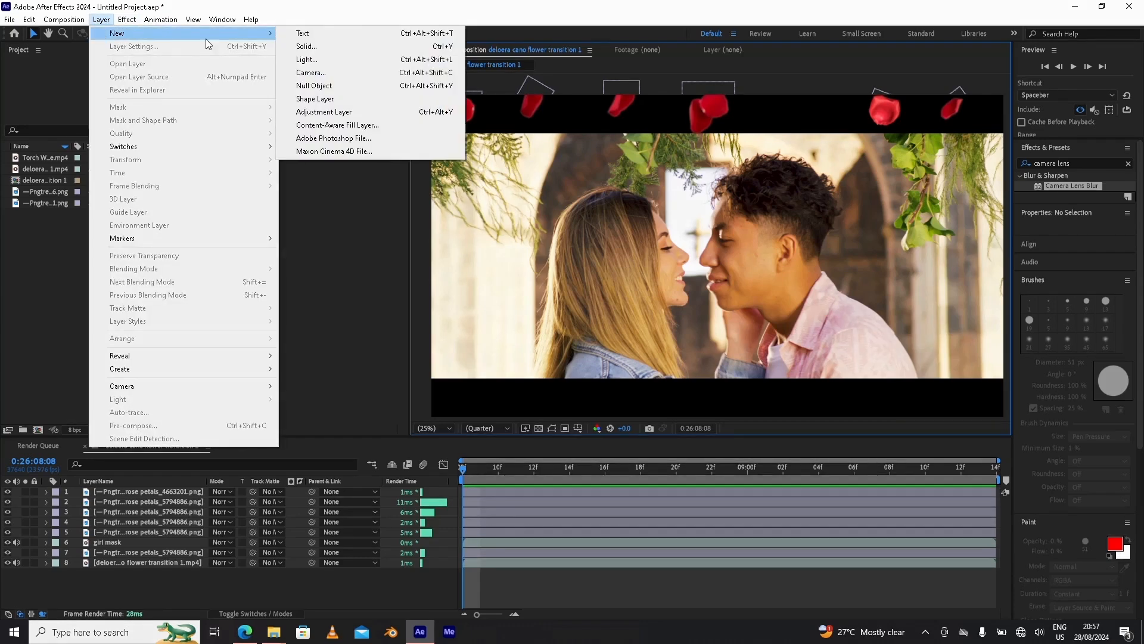
pyautogui.click(350, 46)
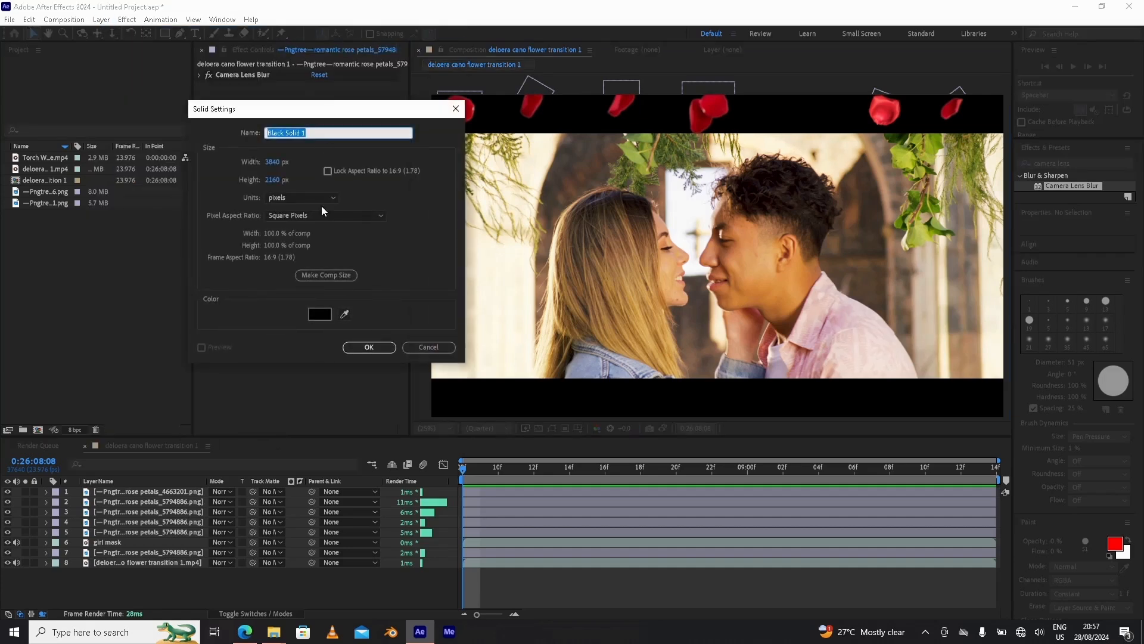
pyautogui.click(320, 314)
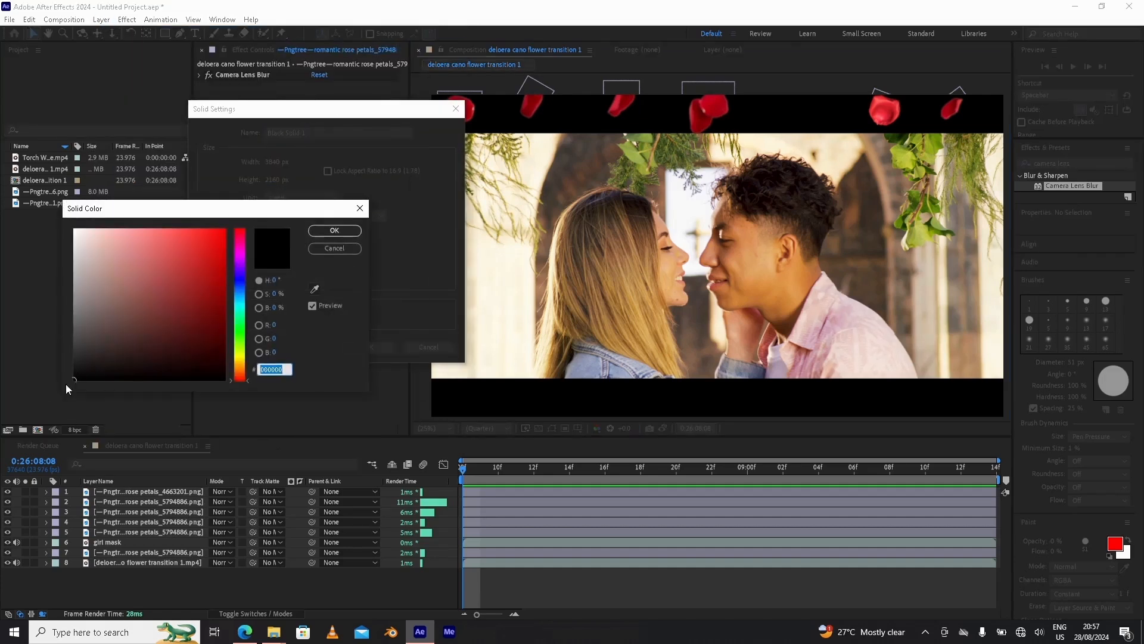
pyautogui.click(334, 230)
pyautogui.click(385, 347)
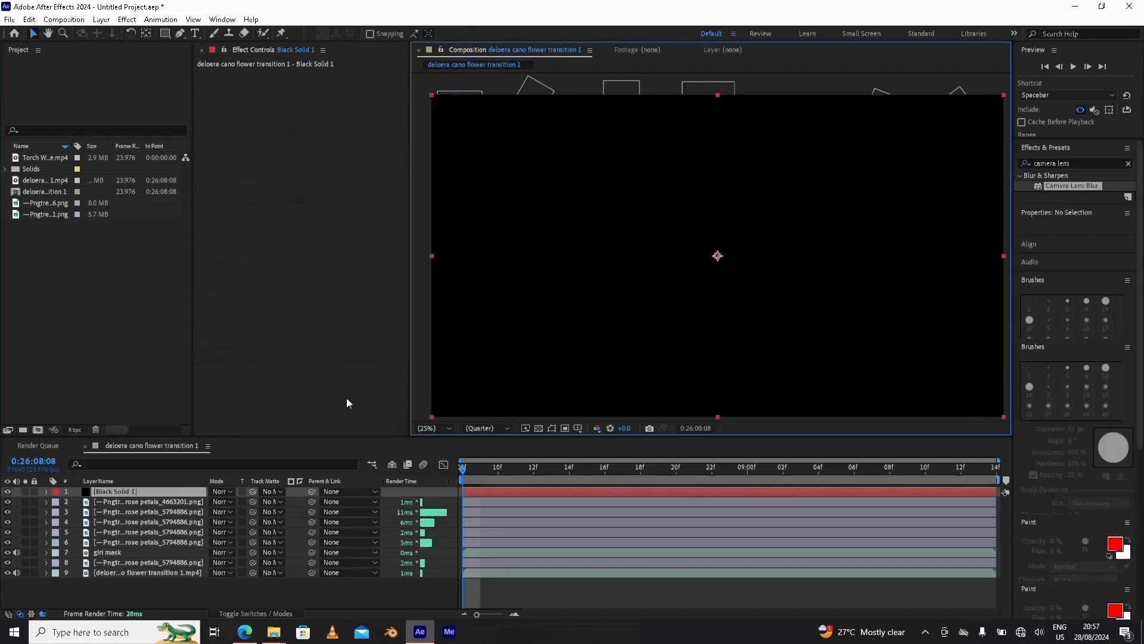
# Hide the black solid and draw two rectangular masks on it, covering the upper and lower letterbox bars.
pyautogui.click(8, 492)
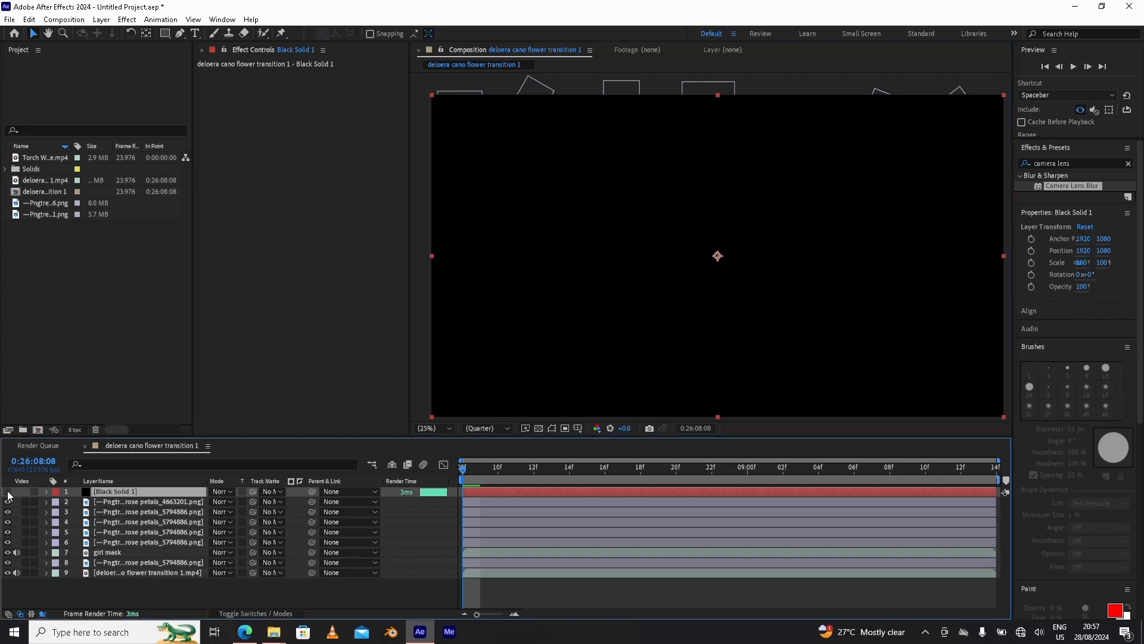
pyautogui.moveTo(931, 301); pyautogui.dragTo(925, 298)
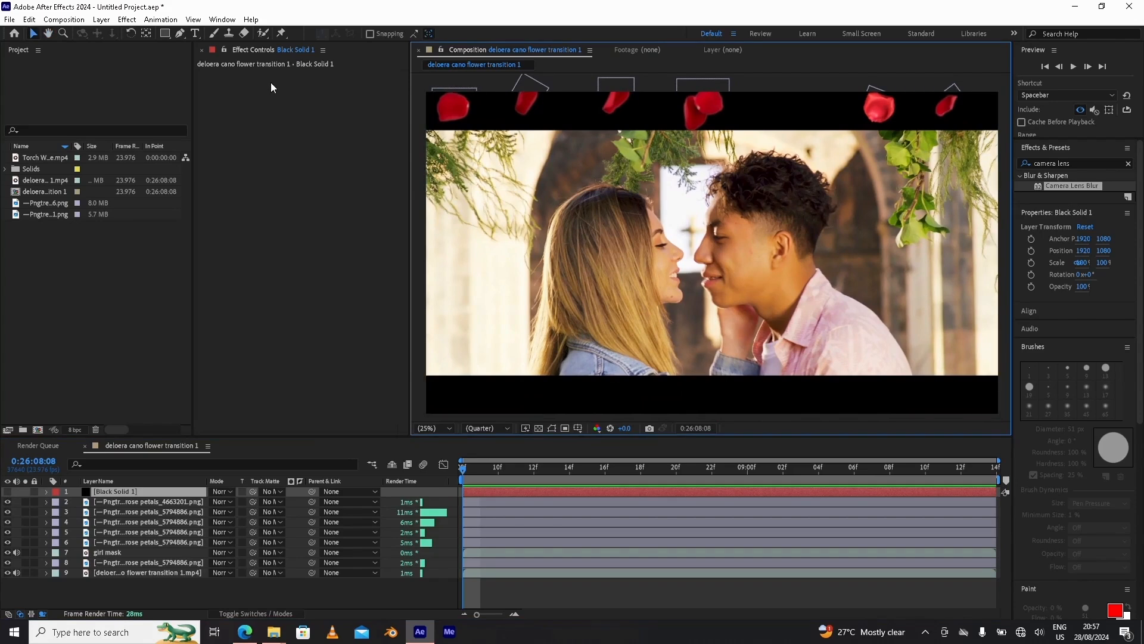
pyautogui.click(166, 35)
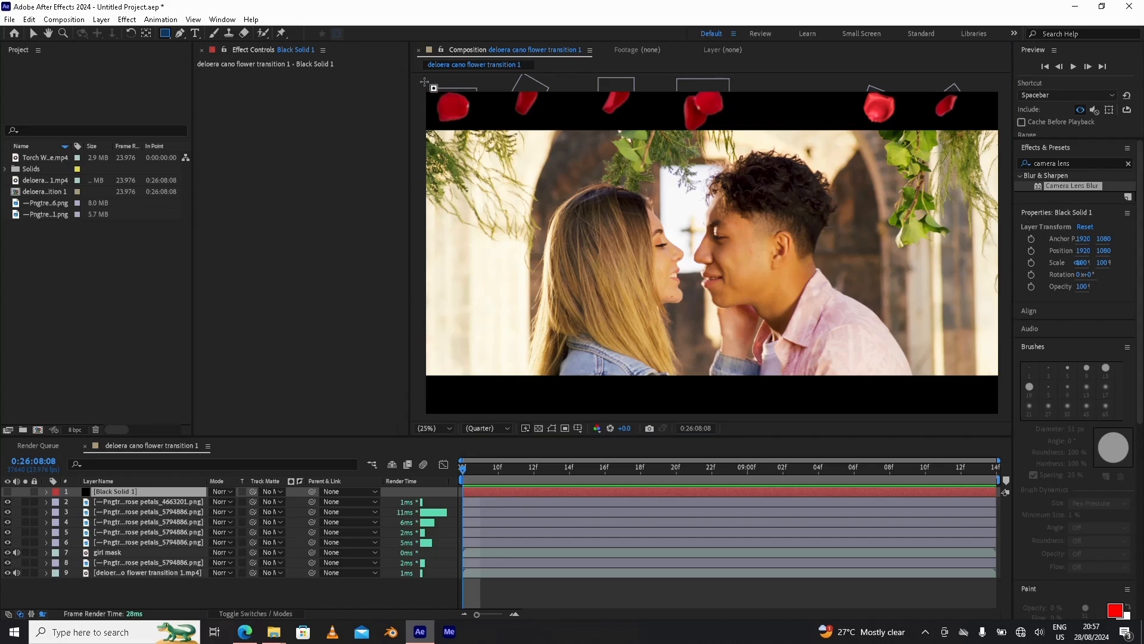
pyautogui.moveTo(420, 81); pyautogui.dragTo(1008, 129)
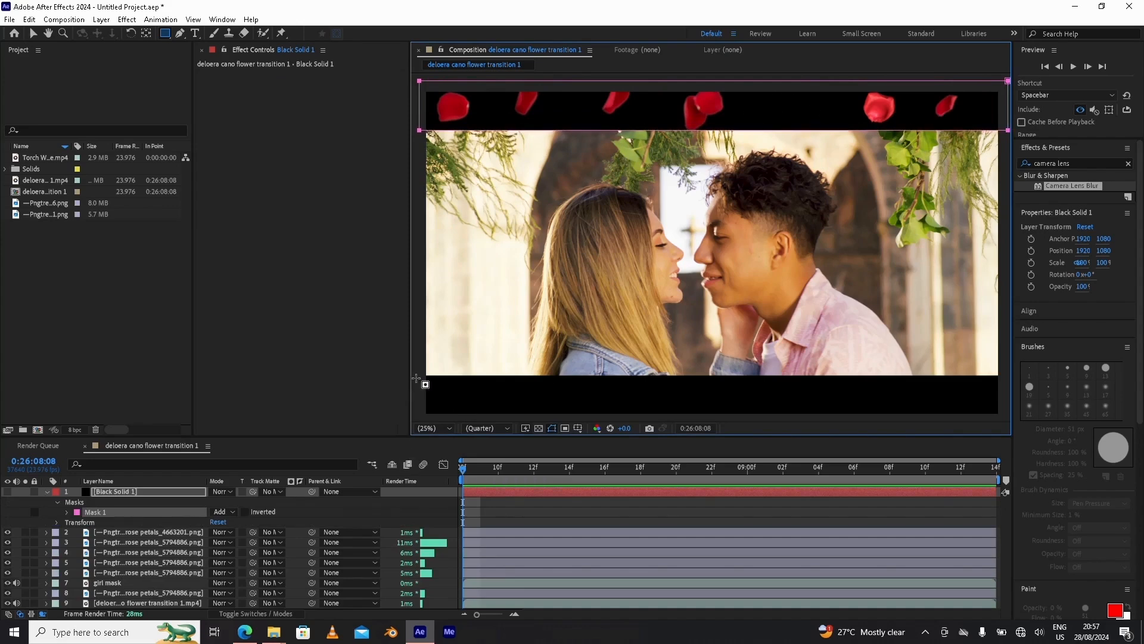
pyautogui.moveTo(416, 375); pyautogui.dragTo(1022, 427)
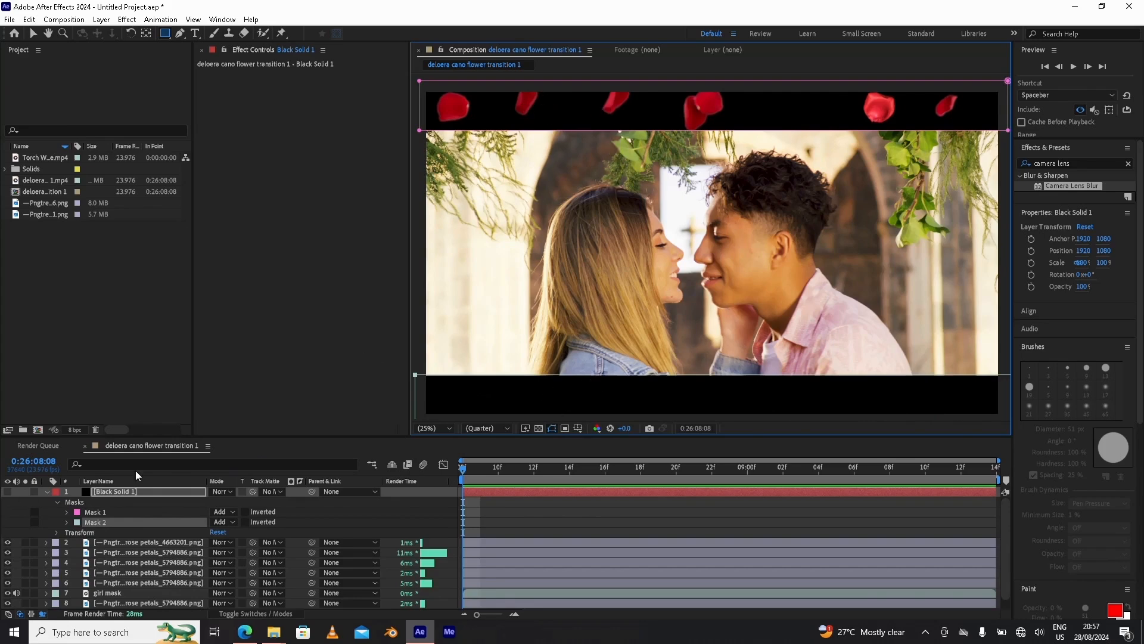
# Make the masked black solid visible, collapse its properties and return to the Selection tool.
pyautogui.click(8, 492)
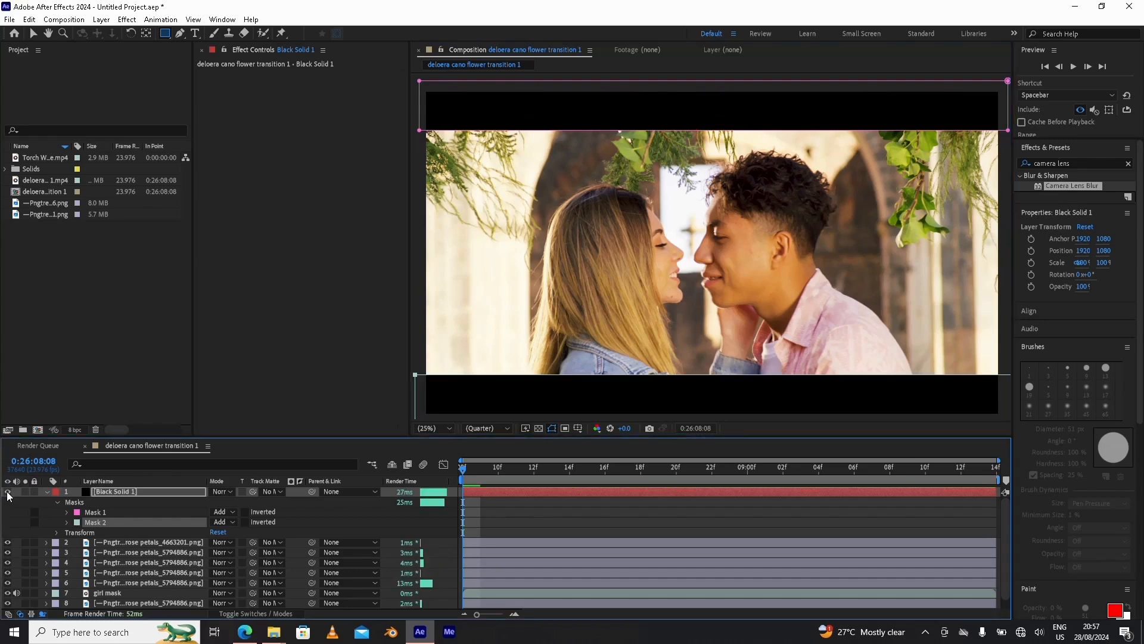
pyautogui.click(45, 491)
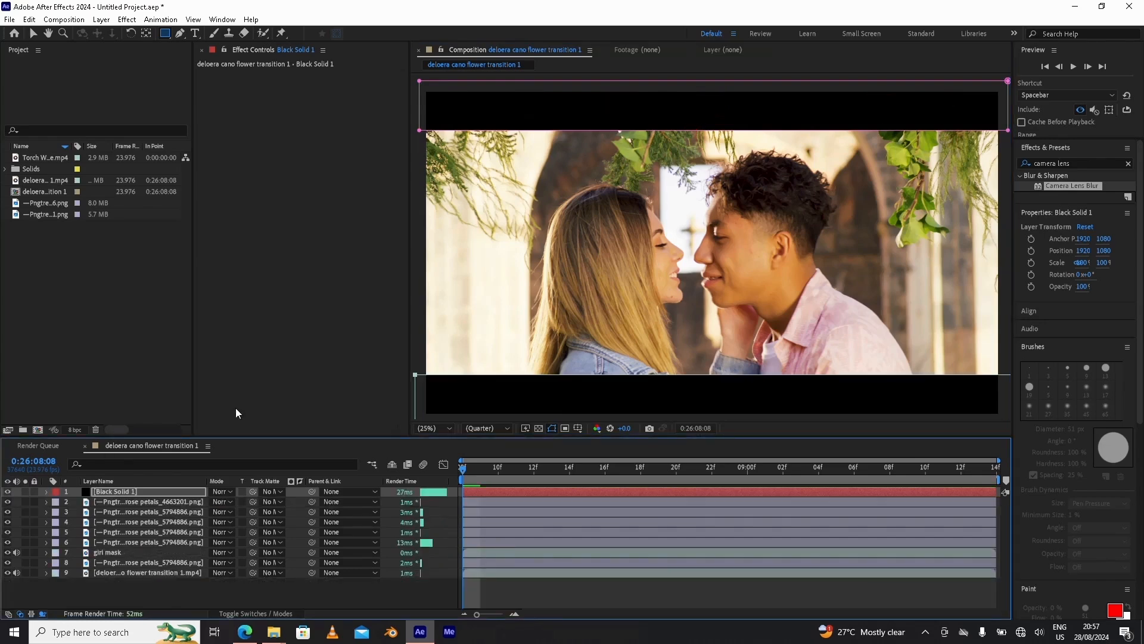
pyautogui.click(33, 34)
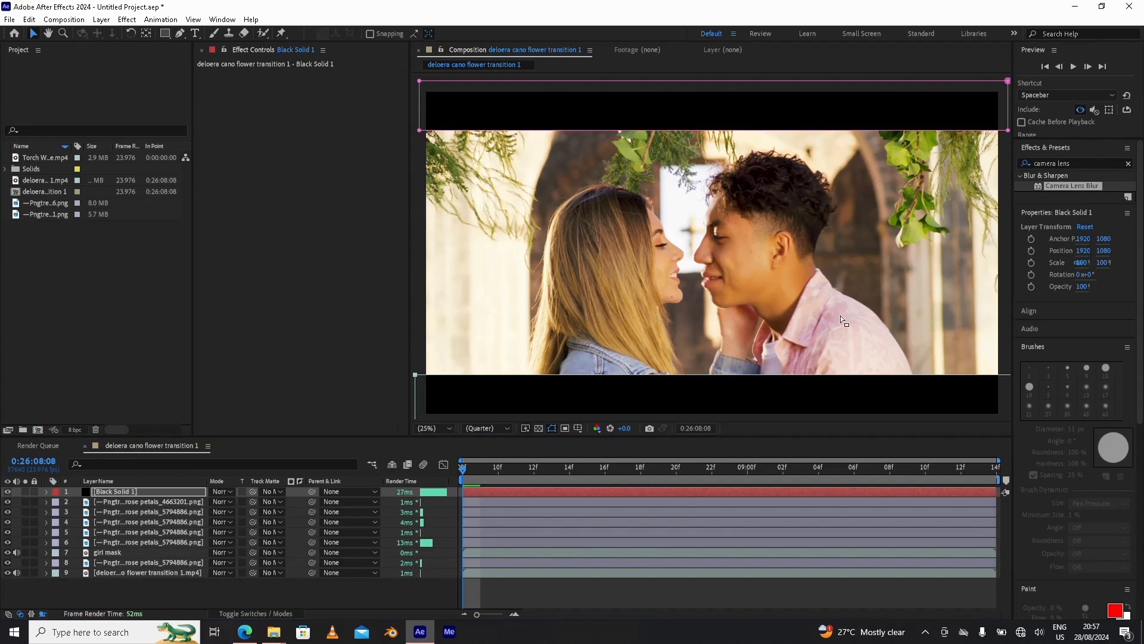
# Scrub and play the animation to check the petals against the letterbox bars, then return to 0:26:08:08.
pyautogui.click(466, 472)
pyautogui.click(551, 428)
pyautogui.moveTo(466, 467); pyautogui.dragTo(1017, 594)
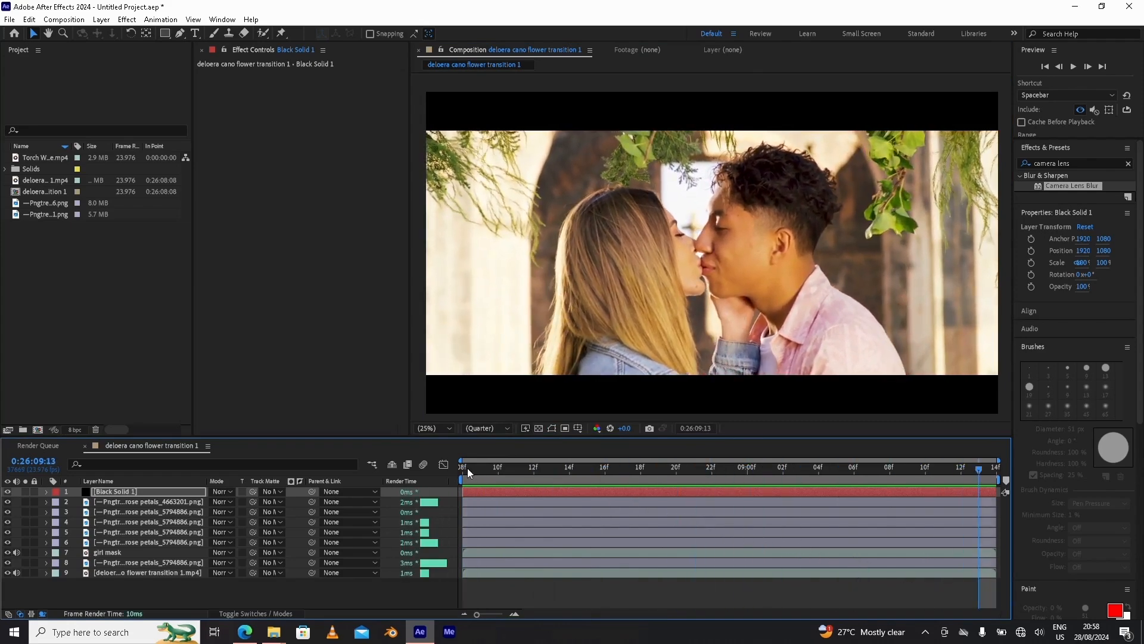
pyautogui.click(465, 468)
pyautogui.click(1075, 69)
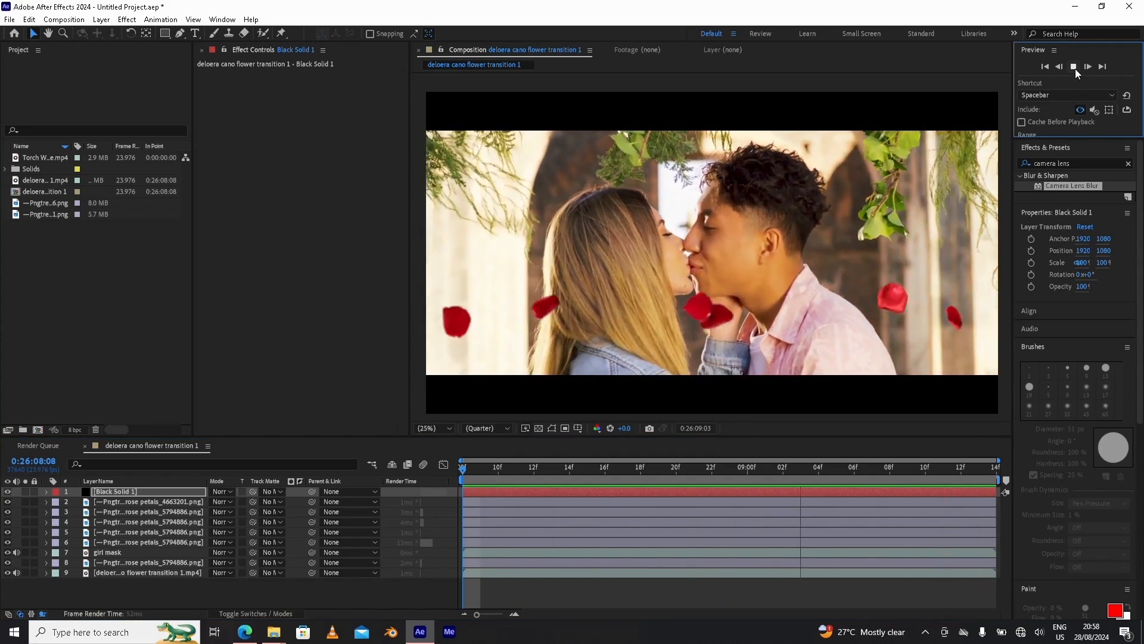
pyautogui.click(1075, 69)
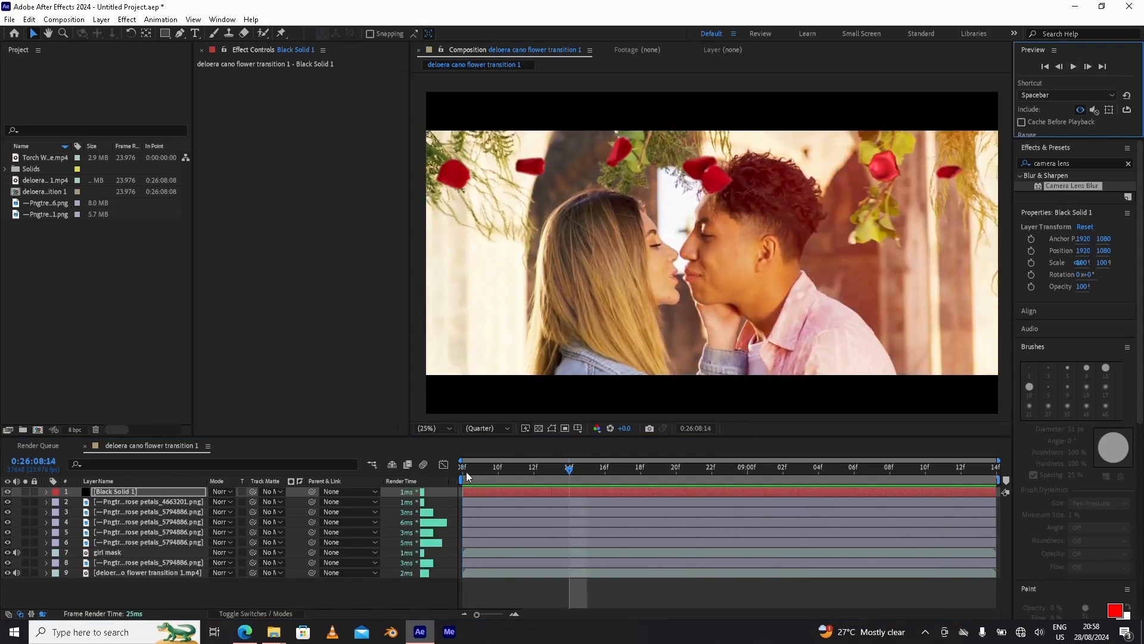
pyautogui.click(462, 475)
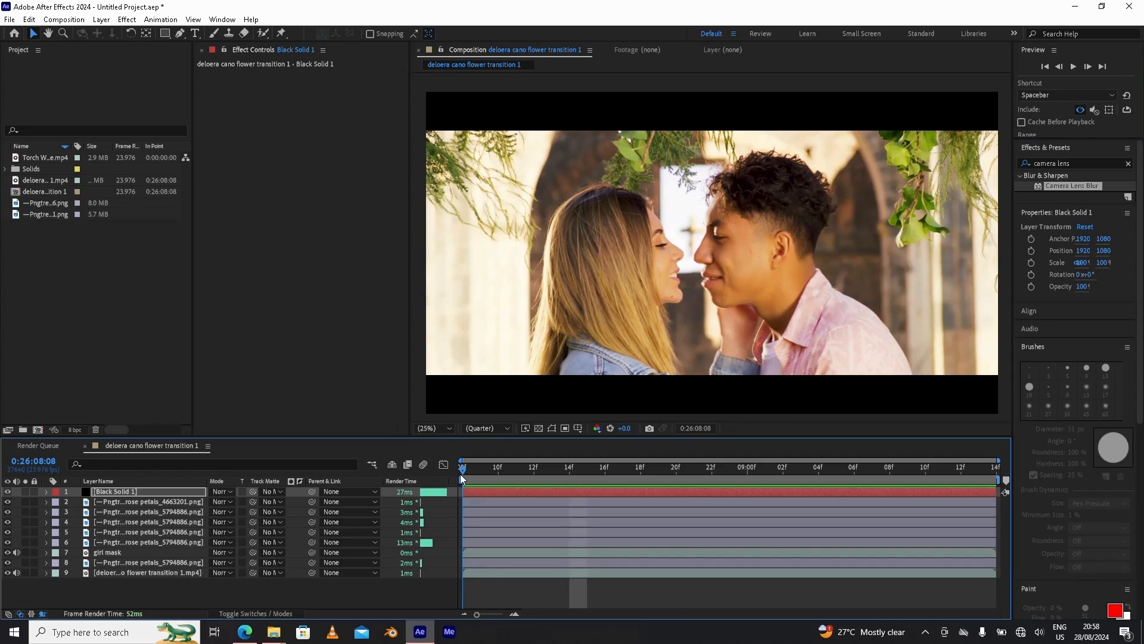
# Show the layer switches and enable motion blur on all six rose petal layers, including the one beneath the girl mask.
pyautogui.click(239, 614)
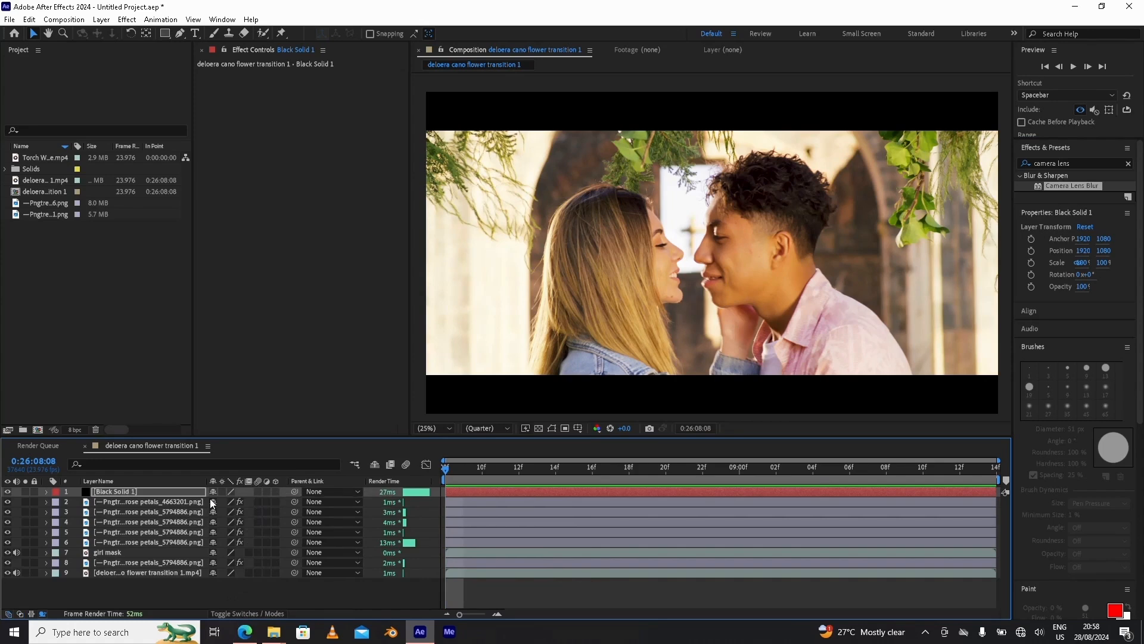
pyautogui.click(144, 501)
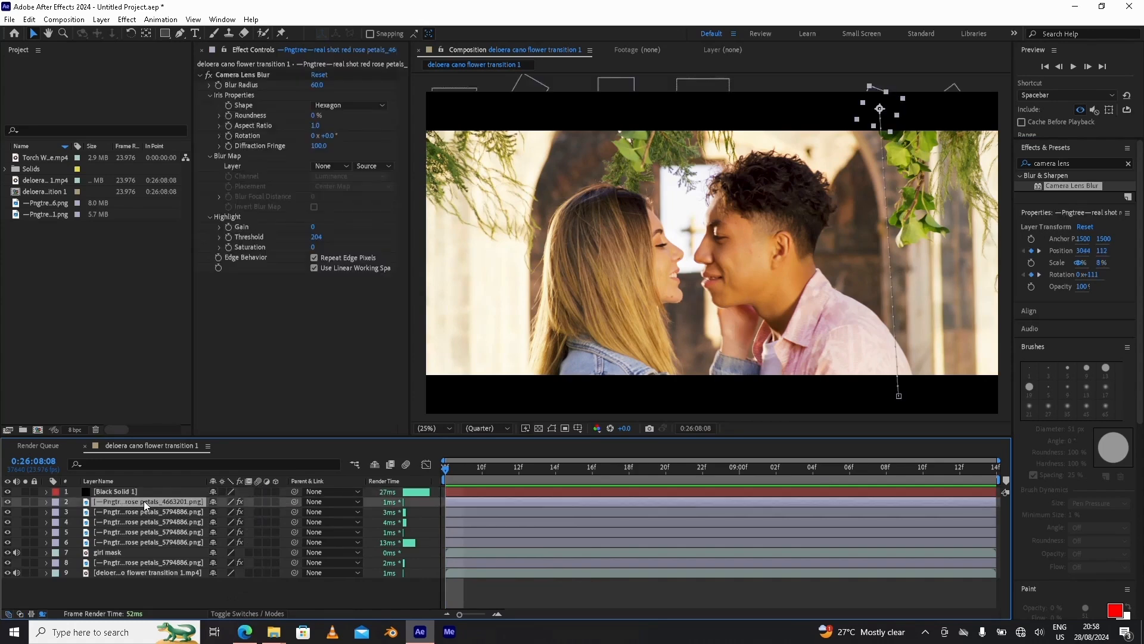
pyautogui.keyDown('shift'); pyautogui.click(148, 542); pyautogui.keyUp('shift')
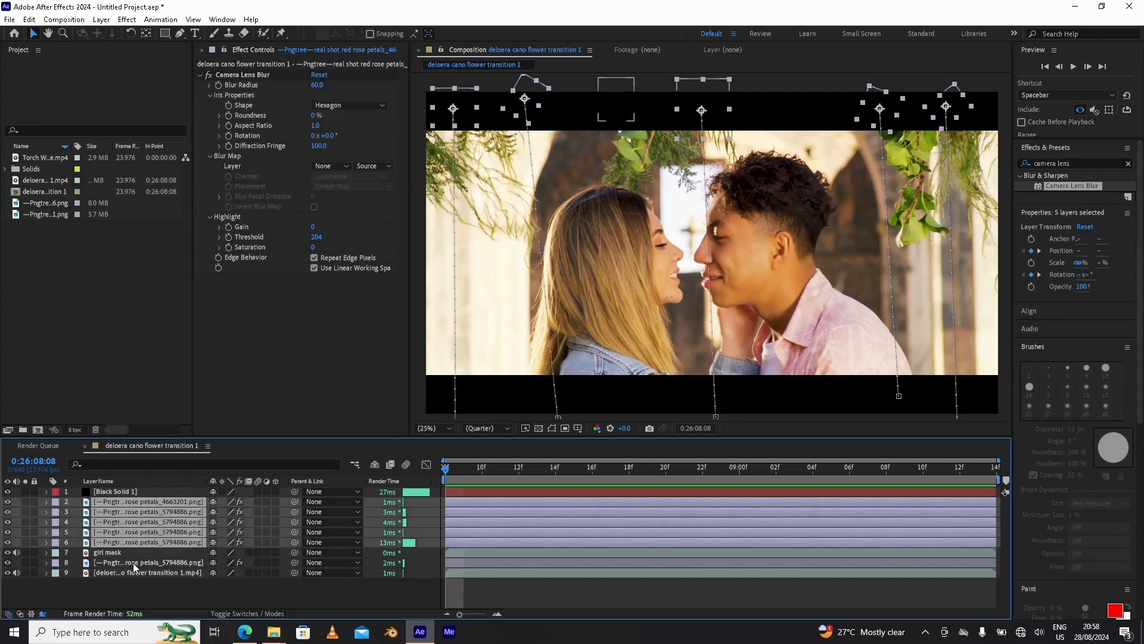
pyautogui.keyDown('ctrl'); pyautogui.click(133, 563); pyautogui.keyUp('ctrl')
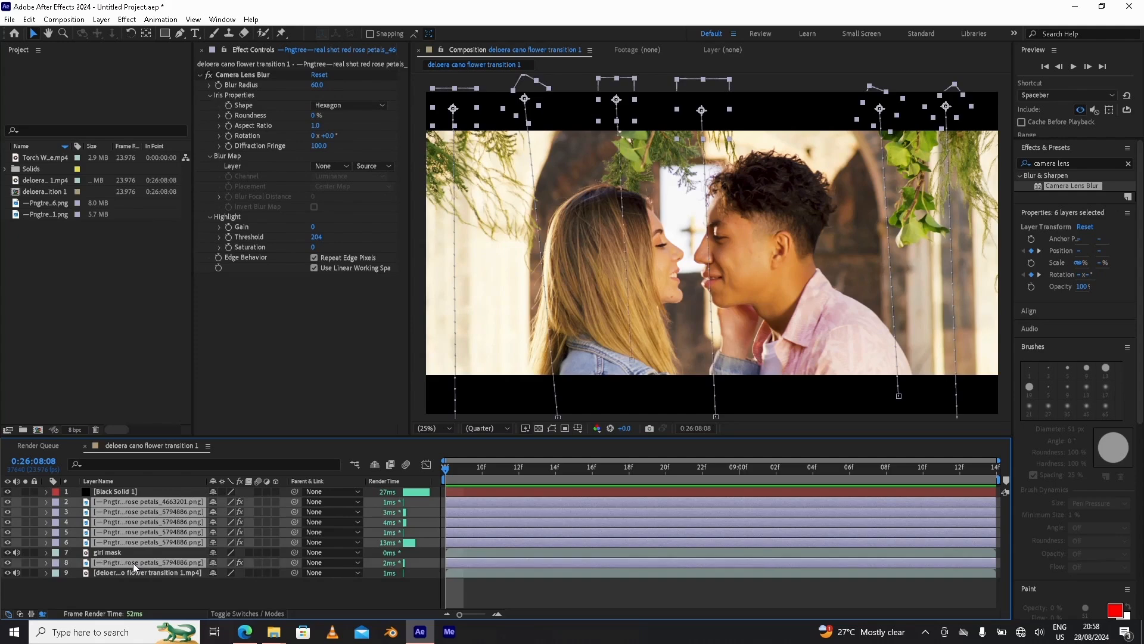
pyautogui.click(258, 501)
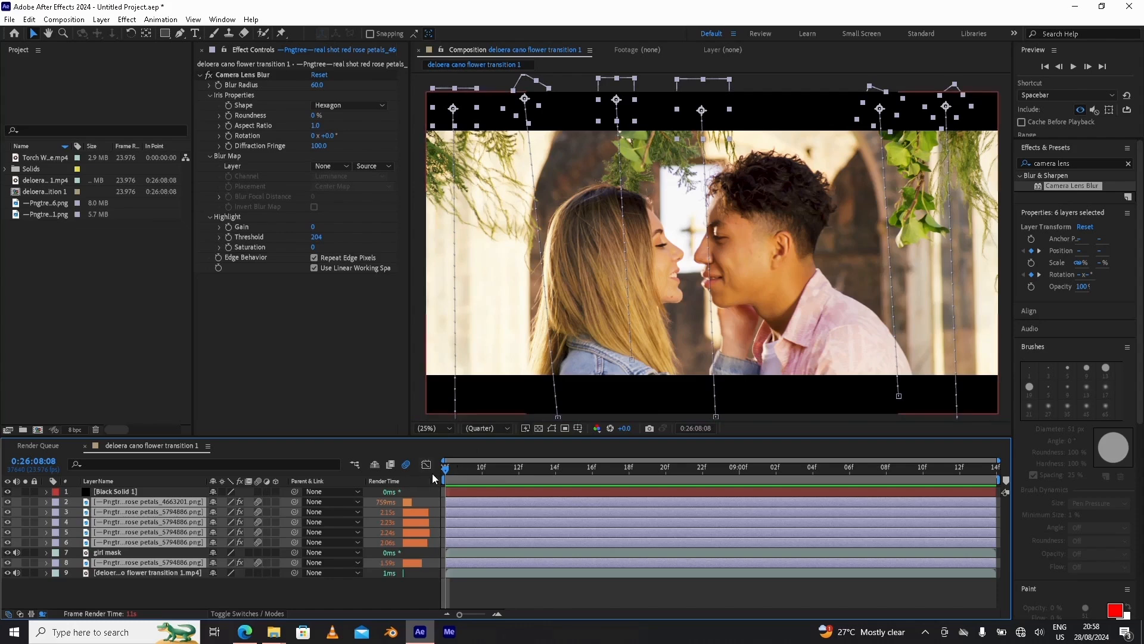
# Deselect all layers and play the animation to check the motion-blurred petals, stopping playback at 0:26:09:03.
pyautogui.click(206, 588)
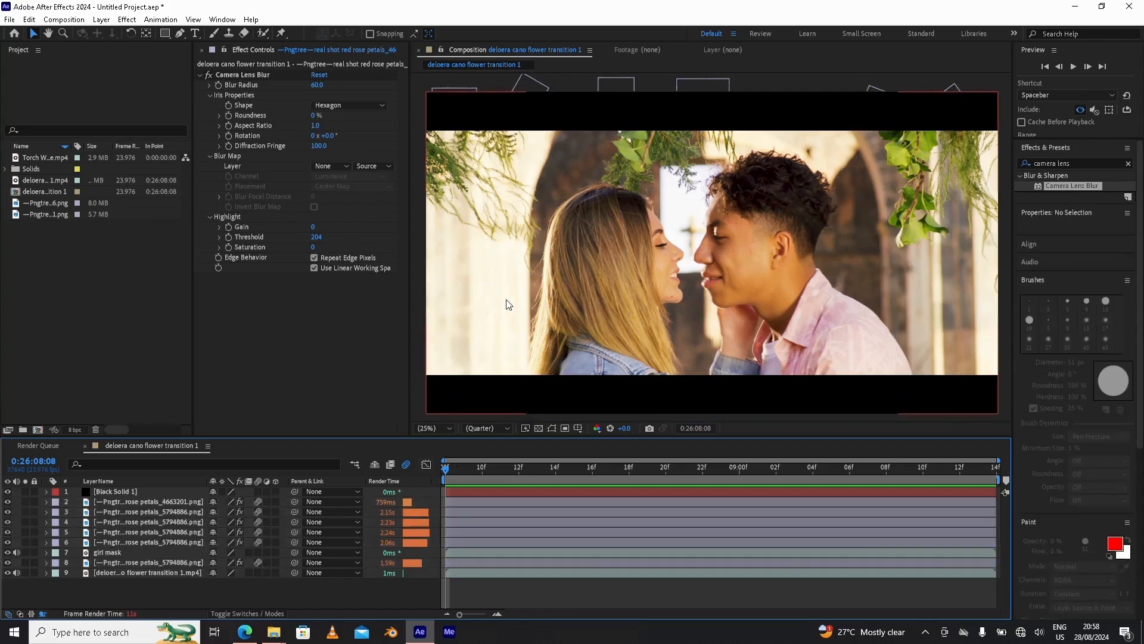
pyautogui.click(1075, 66)
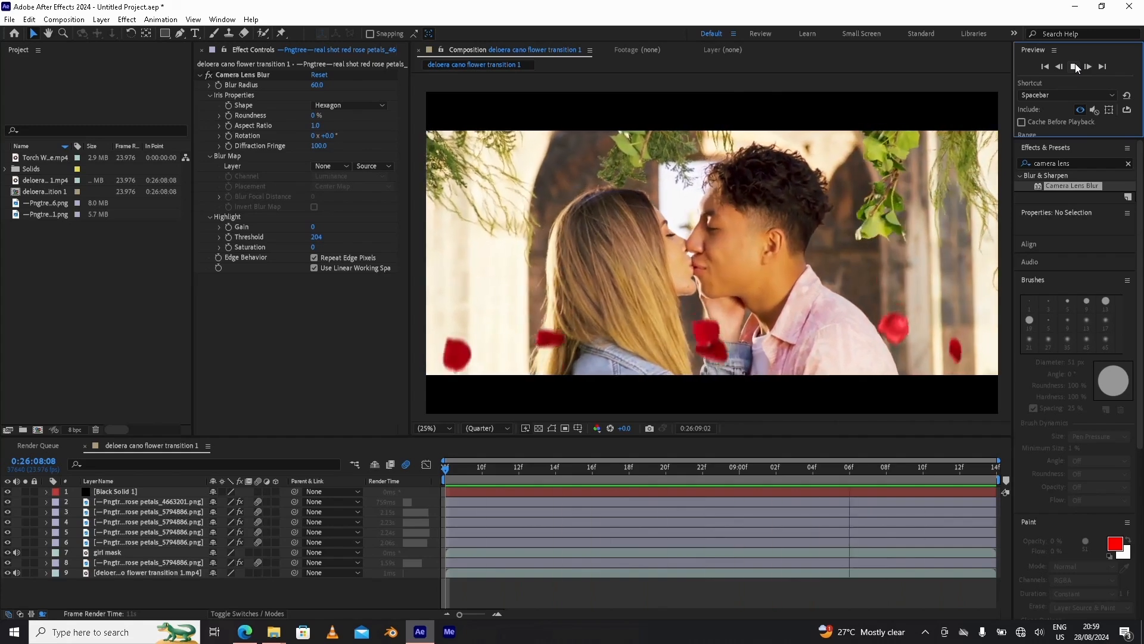
pyautogui.click(1075, 67)
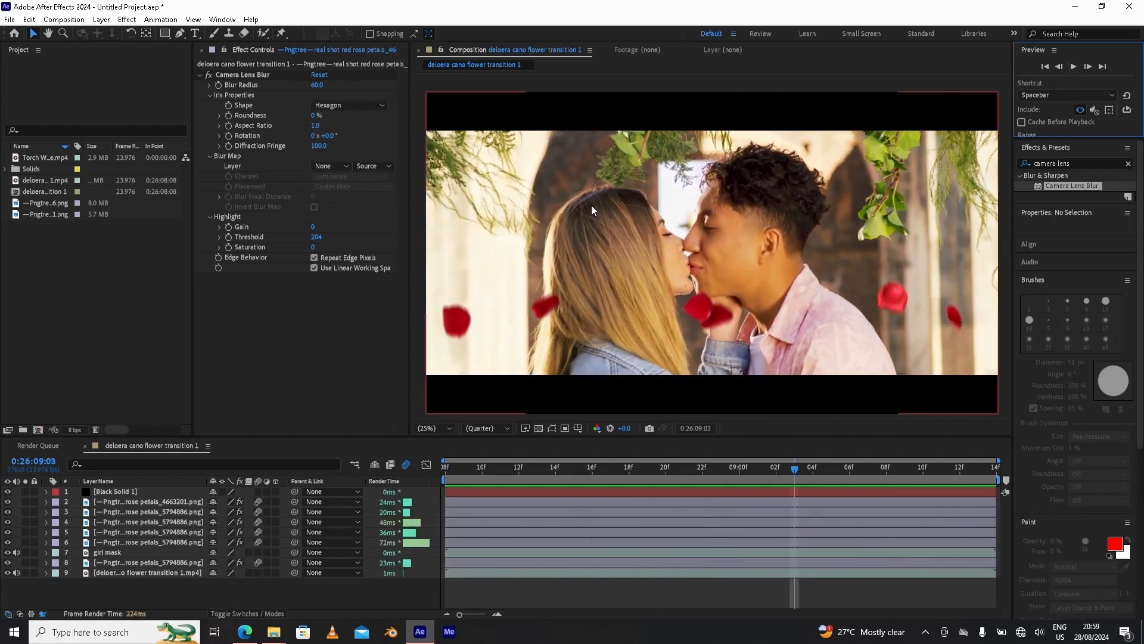